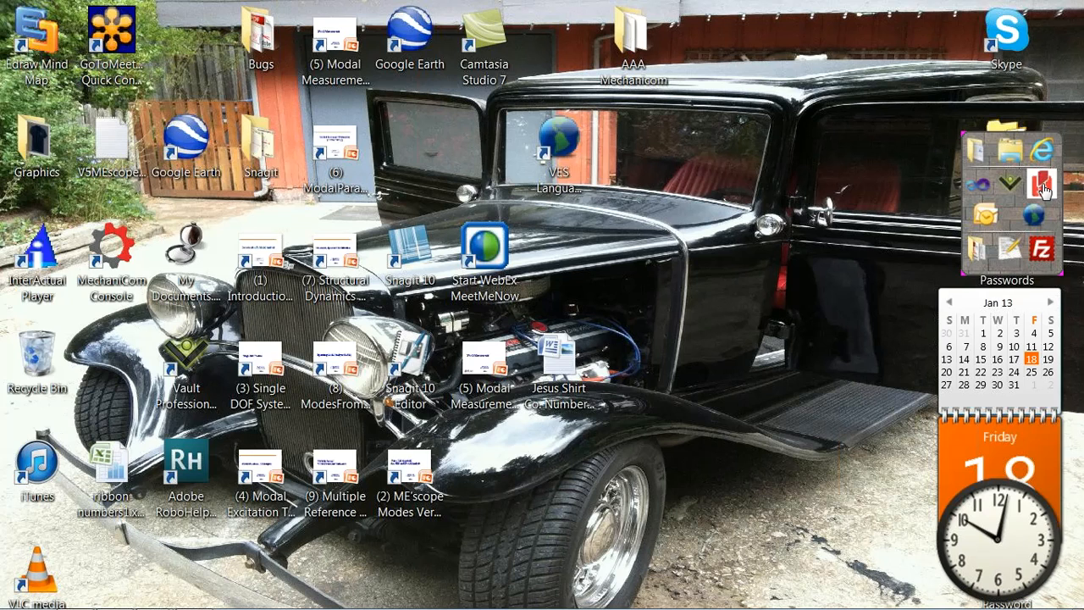
Step: Launch ME'scopeVES with the VT-950 Visual STN package and its enabled options
left_click(1043, 188)
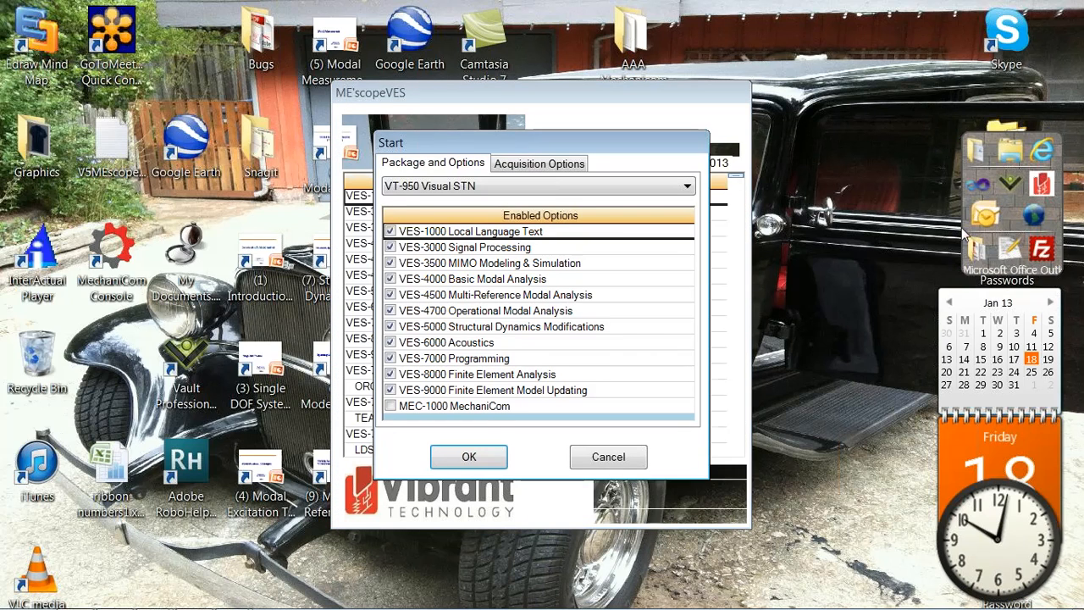
left_click_drag(535, 151, 700, 133)
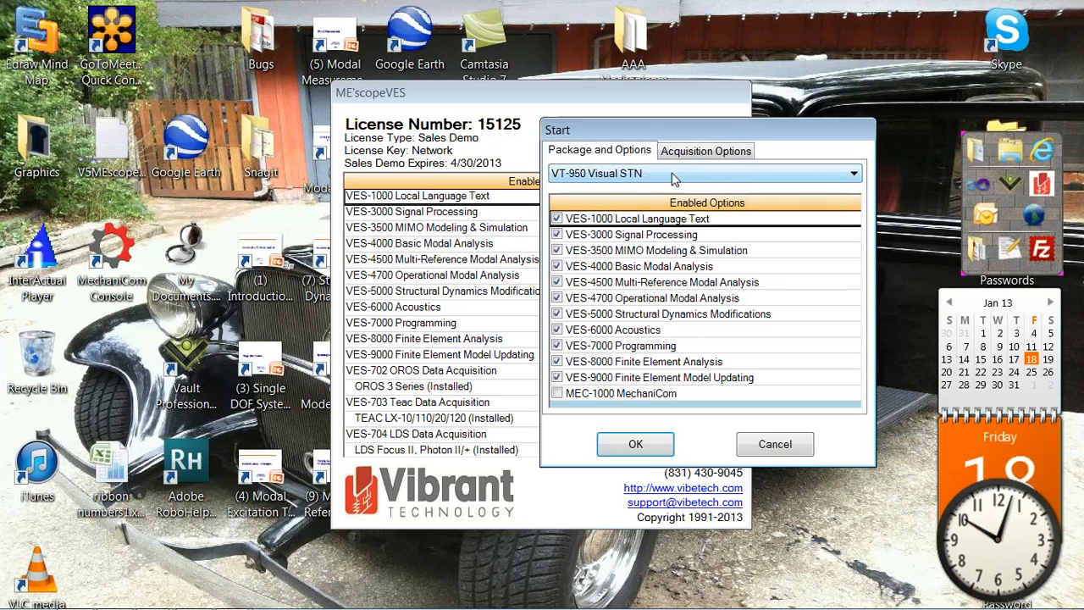
left_click(853, 176)
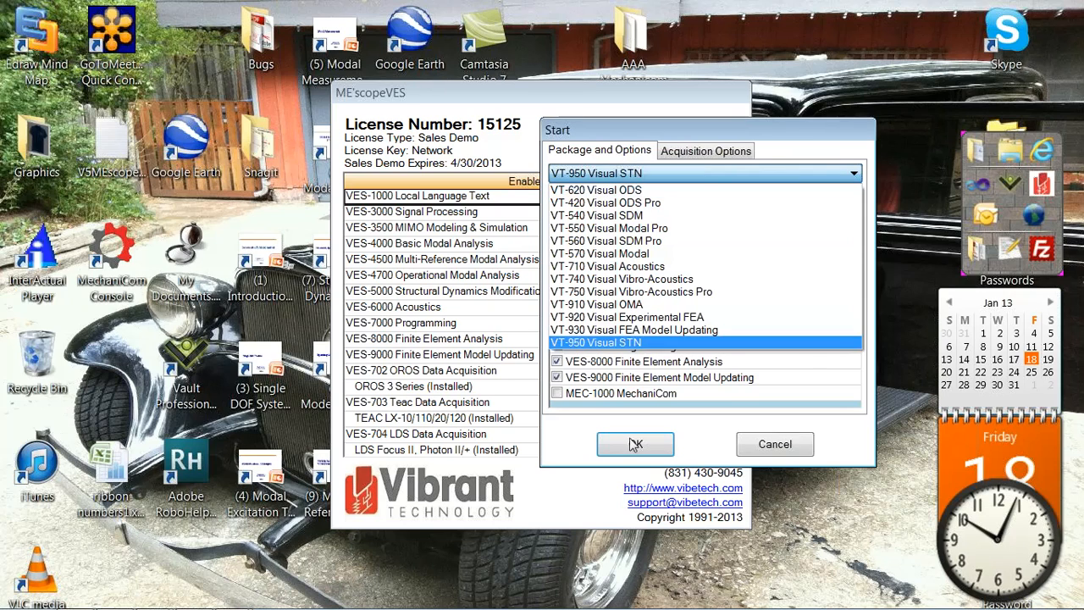
left_click(630, 341)
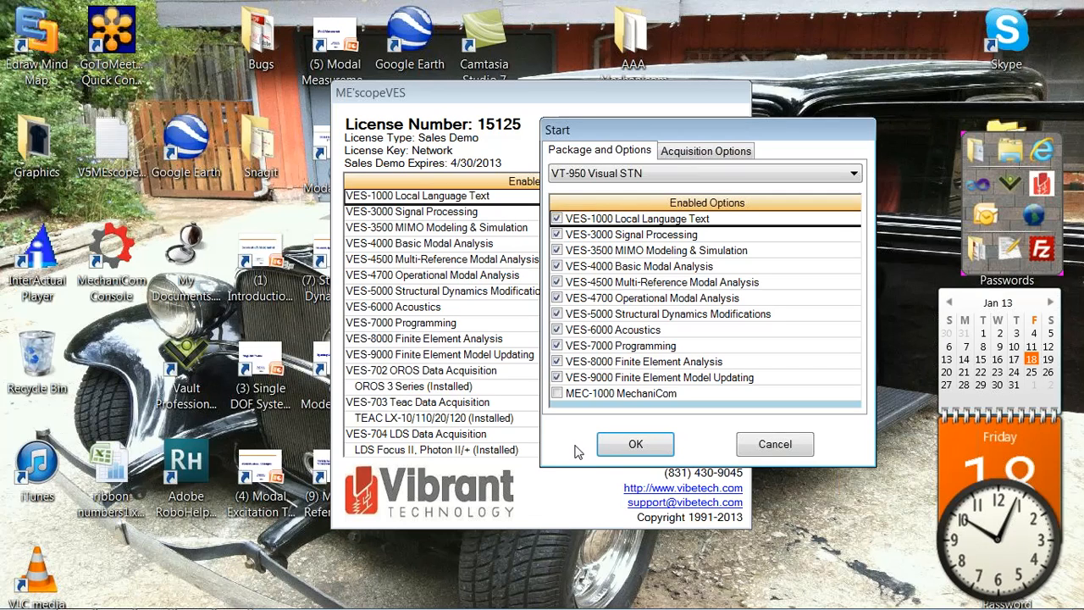
left_click(636, 445)
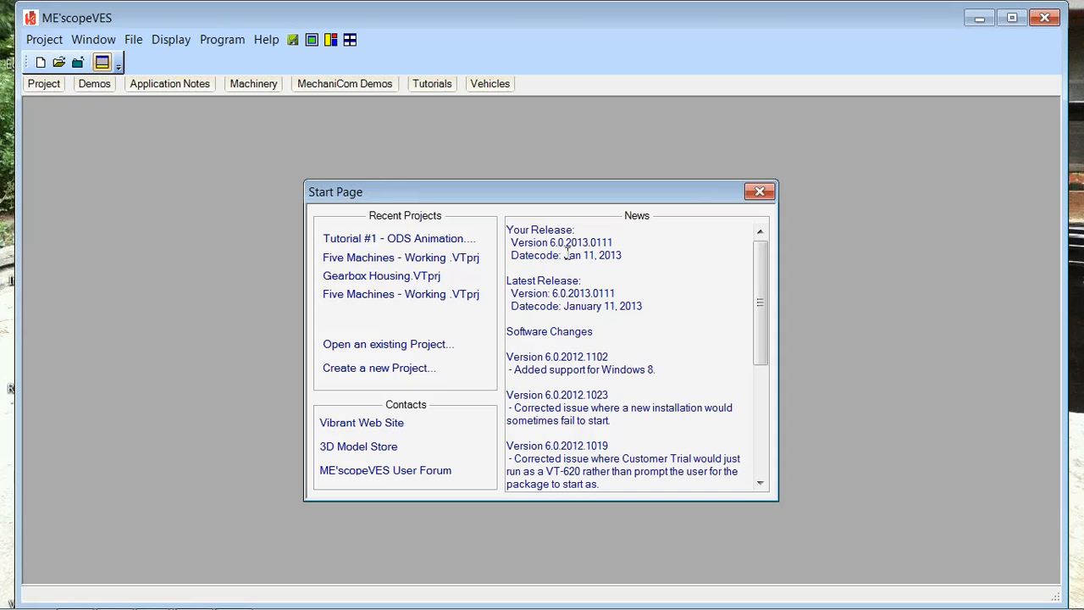
Step: Open the recent project Tutorial #1 - ODS Animation from the Start Page
mouse_move(757, 288)
left_mouse_down()
mouse_move(760, 343)
mouse_move(752, 293)
left_mouse_up()
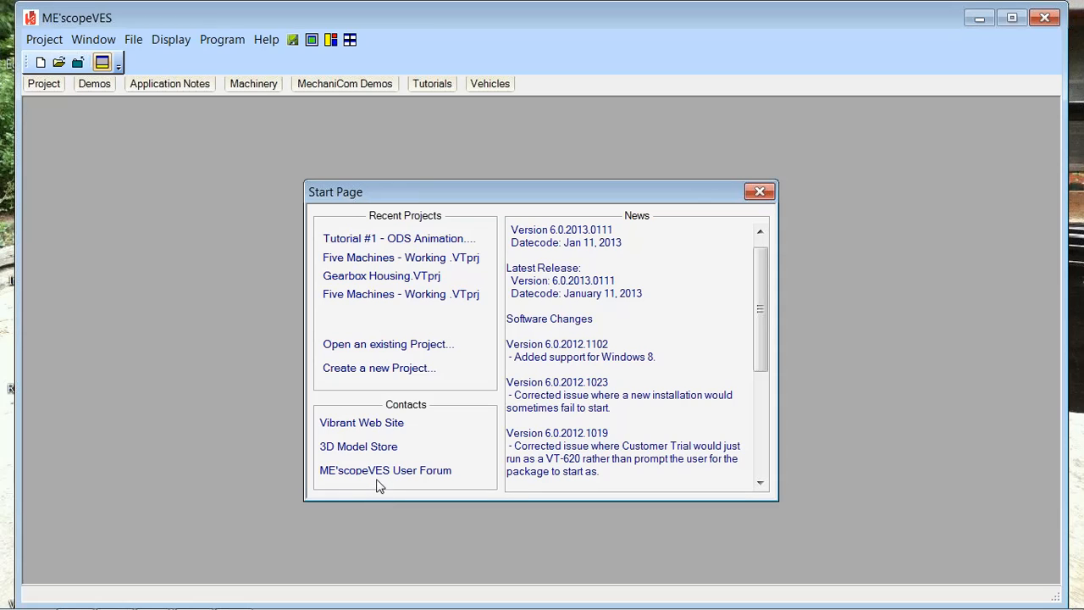
left_click(352, 243)
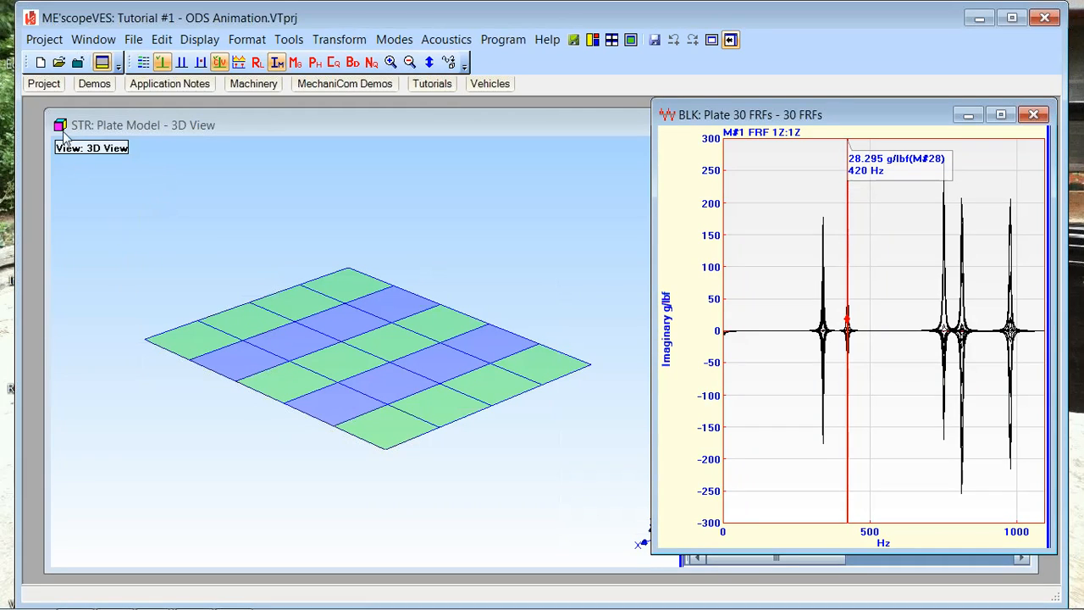
Step: Look through the project thumbnails of the MechaniCom Demos, Machinery and Application Notes folders
mouse_move(50, 91)
mouse_move(362, 94)
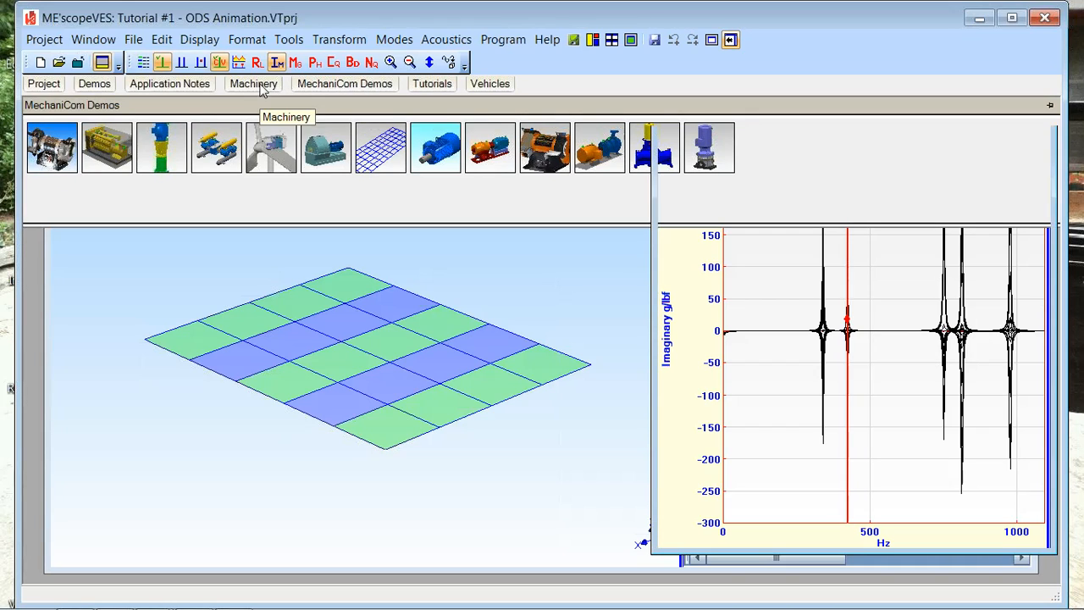
mouse_move(260, 90)
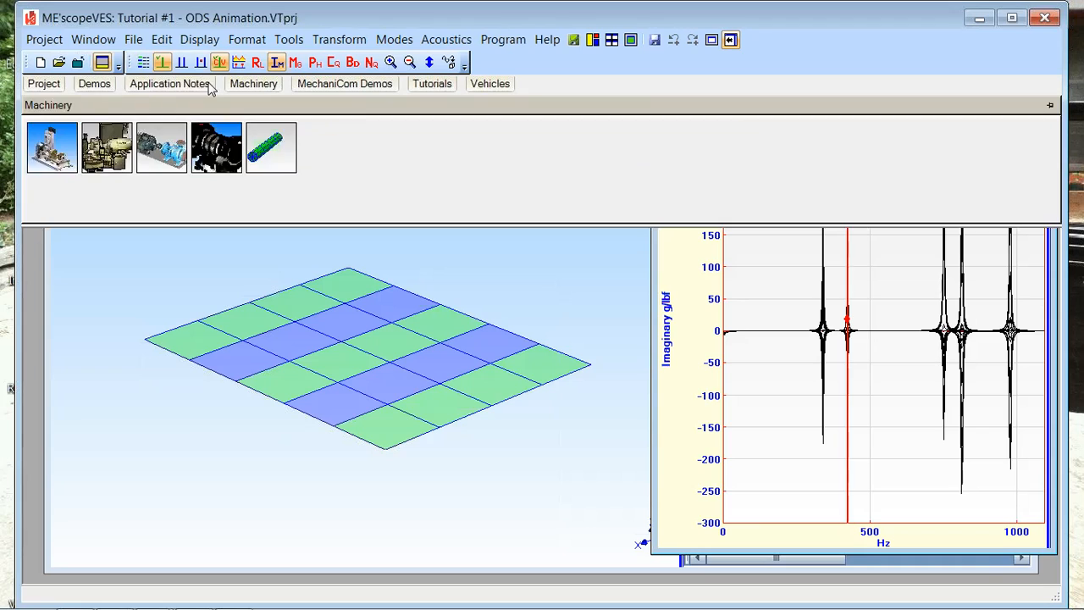
mouse_move(203, 89)
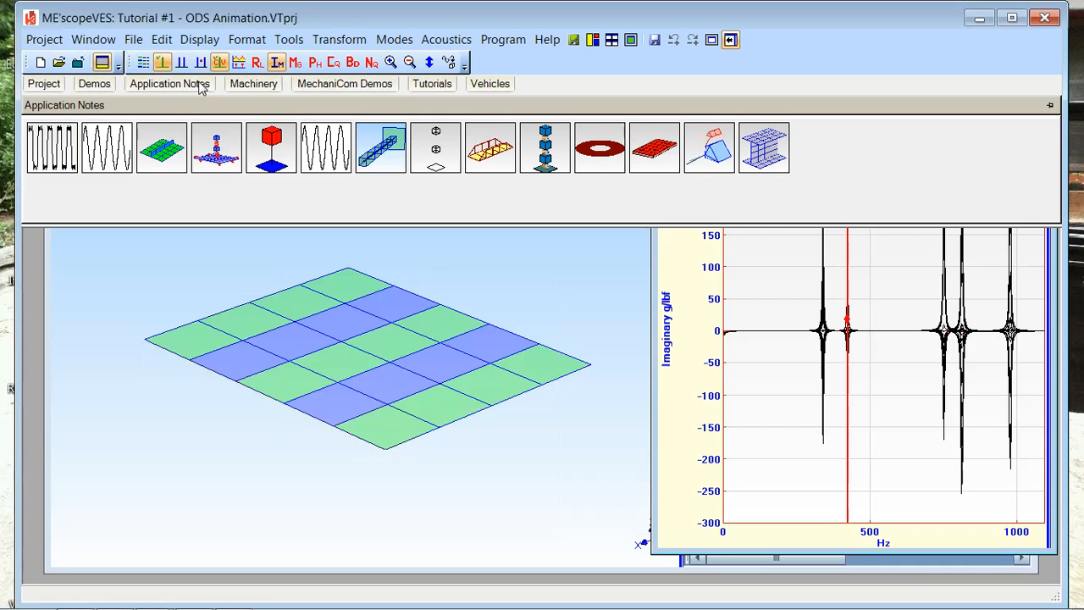
left_click(201, 87)
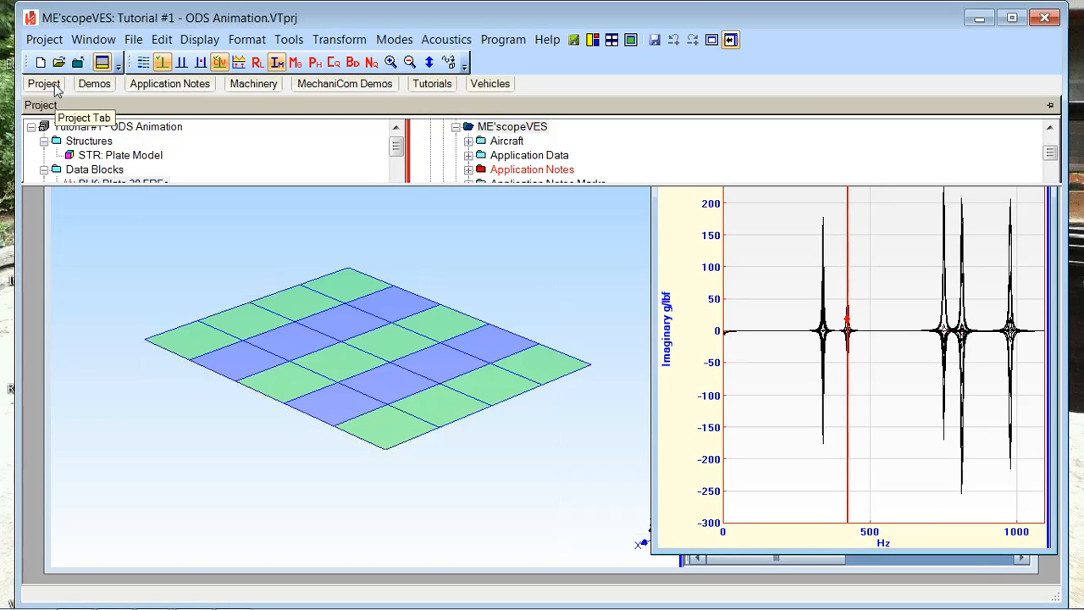
Step: Enlarge the Project pane downward so that all of the project's file categories fit
mouse_move(96, 188)
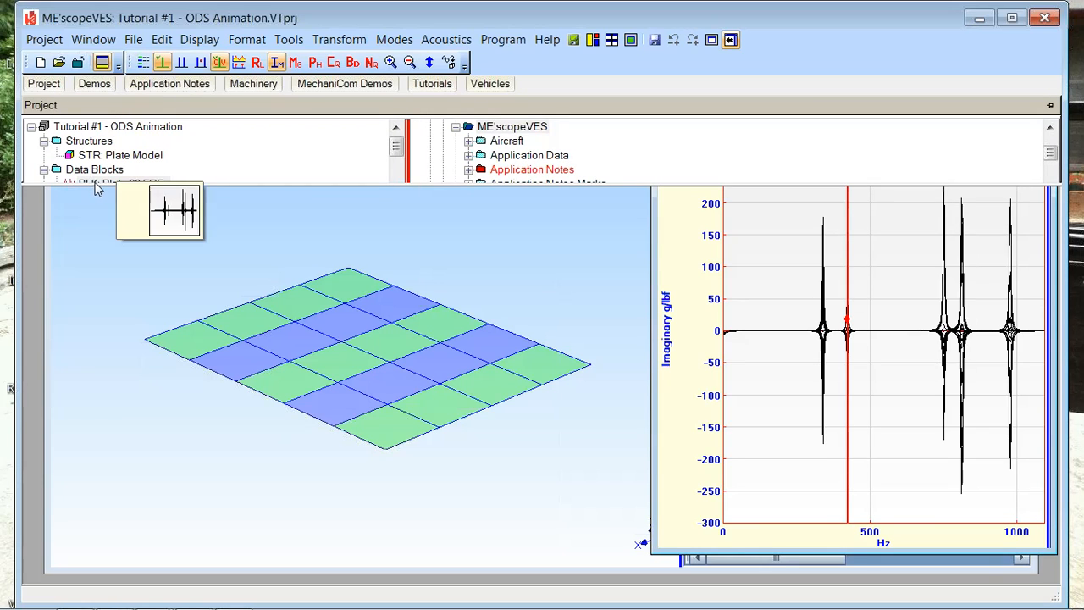
left_click_drag(96, 186, 114, 341)
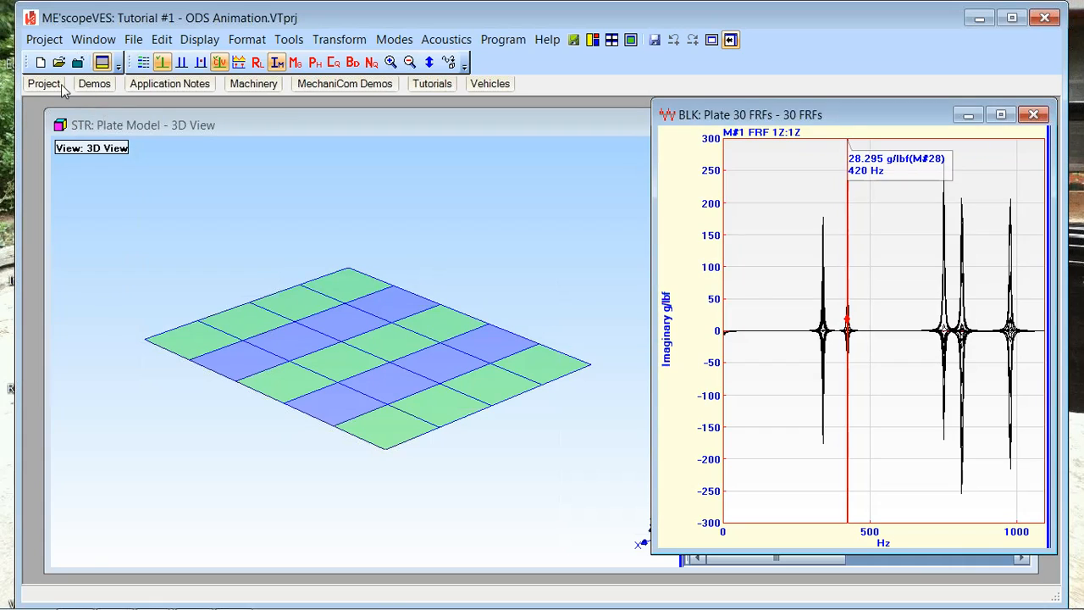
Step: Examine the project's structure and data block files, and browse the computer's folder tree from the drives down to the ME'scopeVES folder
mouse_move(64, 89)
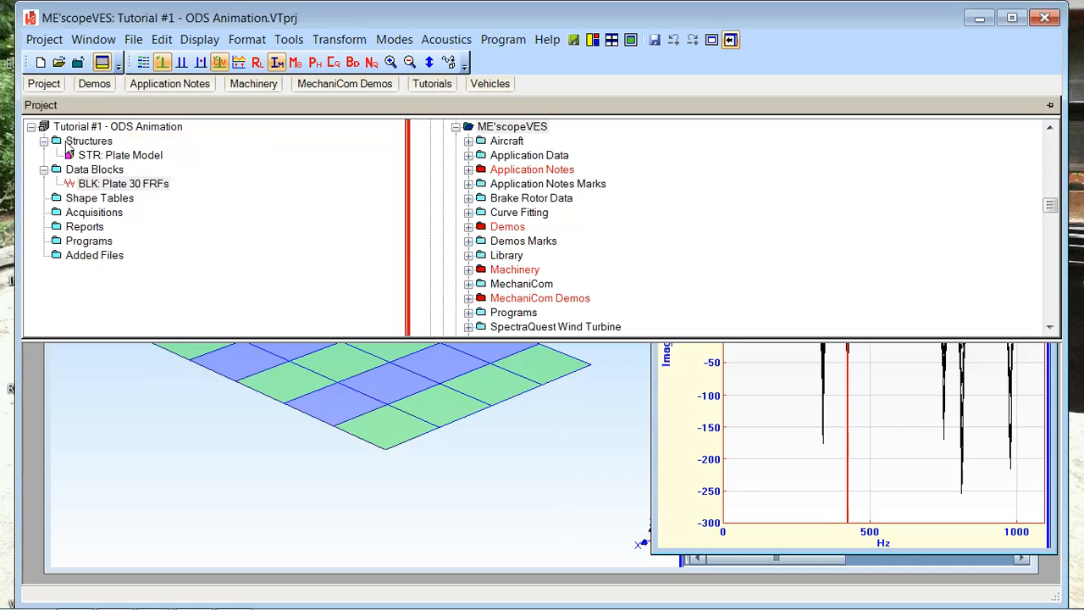
mouse_move(90, 159)
mouse_move(101, 187)
left_click(621, 236)
scroll(620, 236, "up", 6)
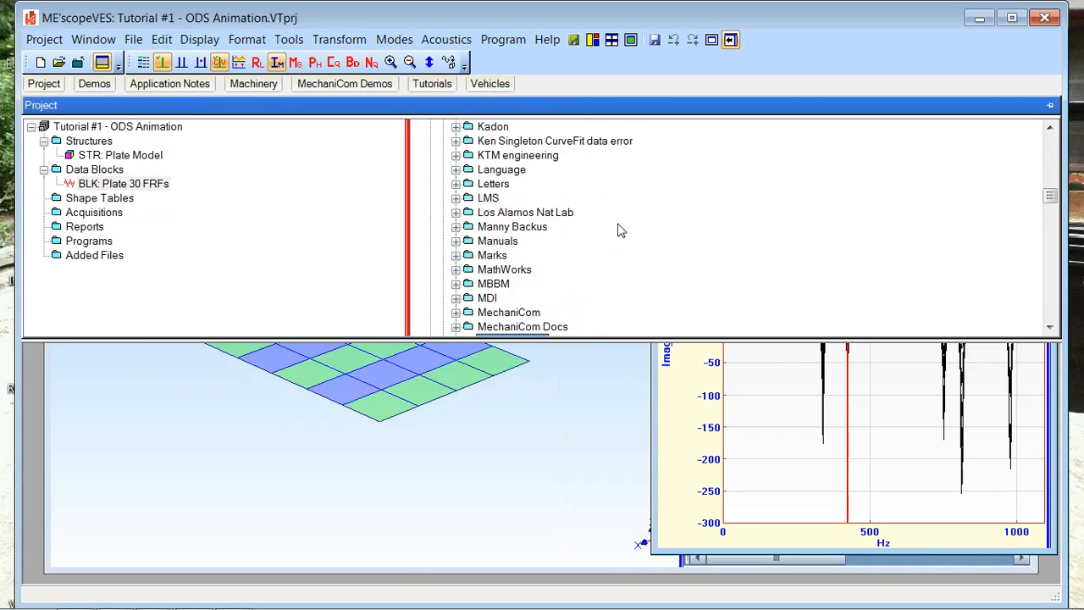
scroll(621, 231, "up", 1)
scroll(620, 231, "down", 5)
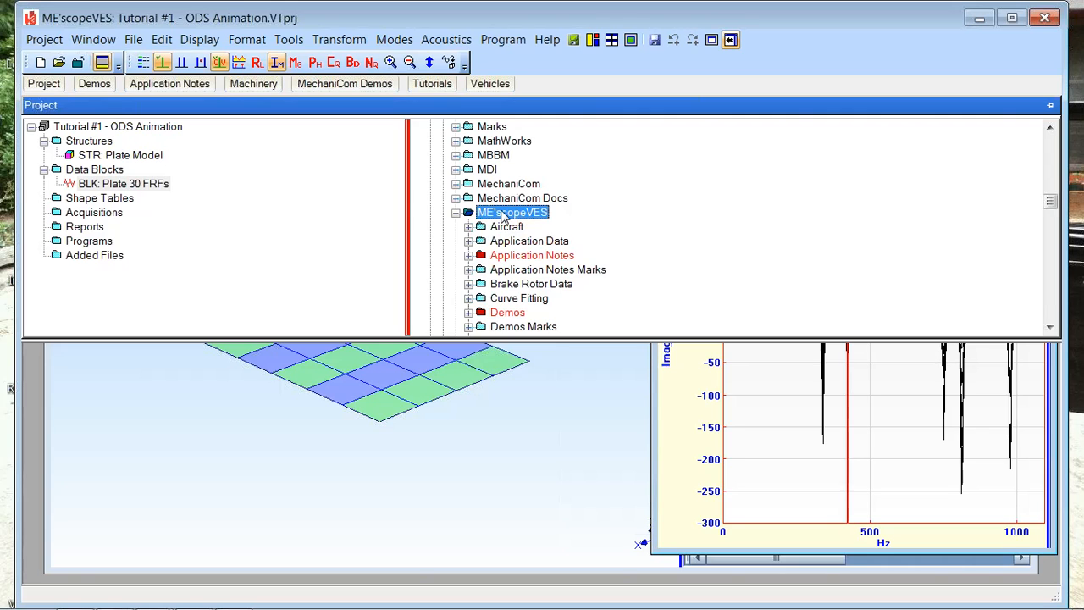
scroll(513, 219, "up", 1)
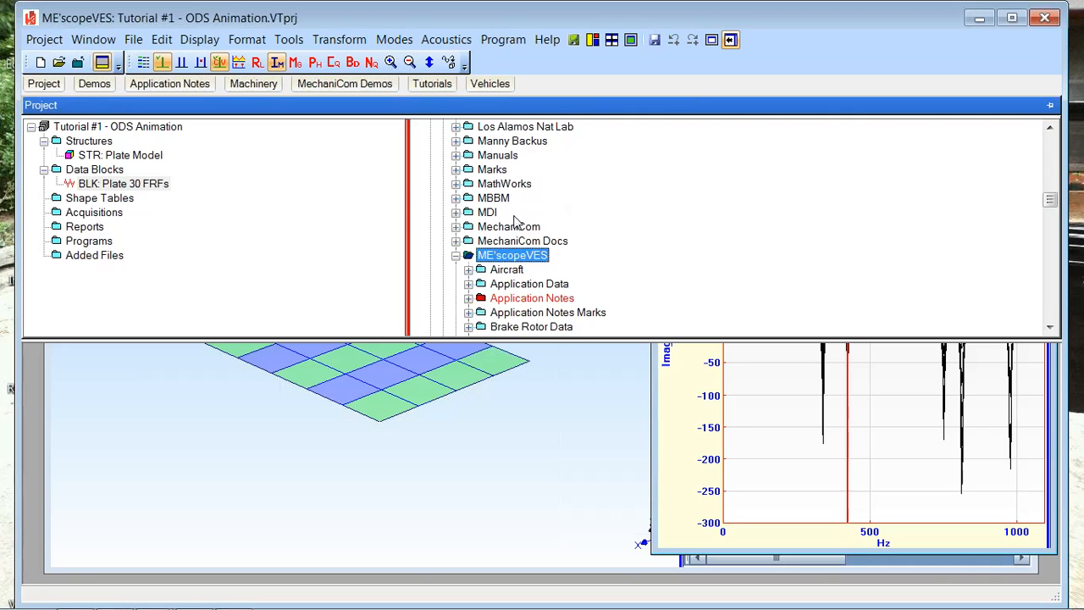
scroll(512, 218, "up", 9)
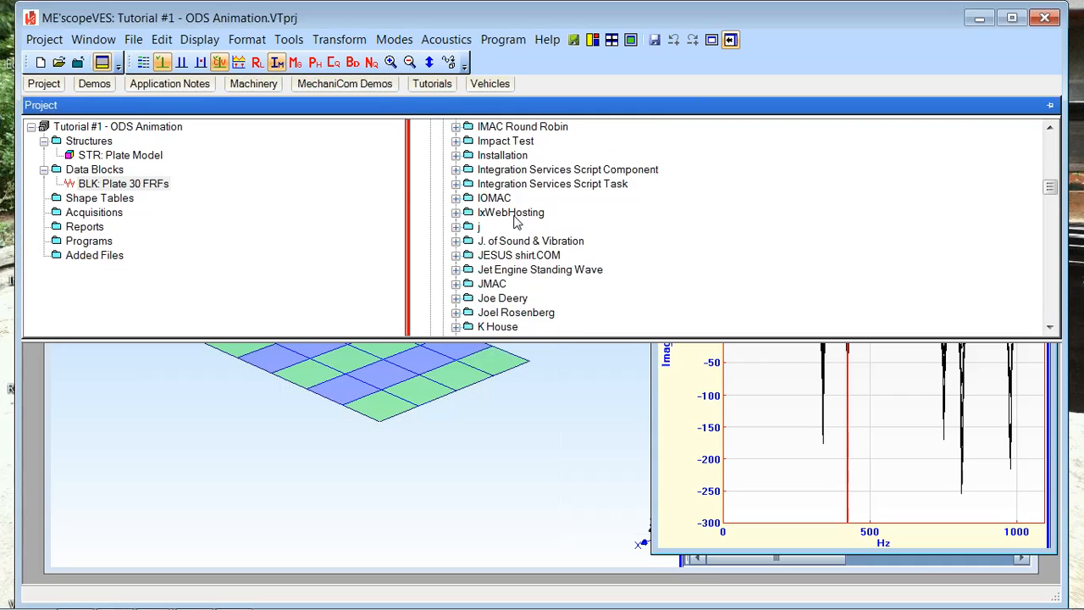
scroll(516, 222, "up", 4)
scroll(517, 222, "up", 13)
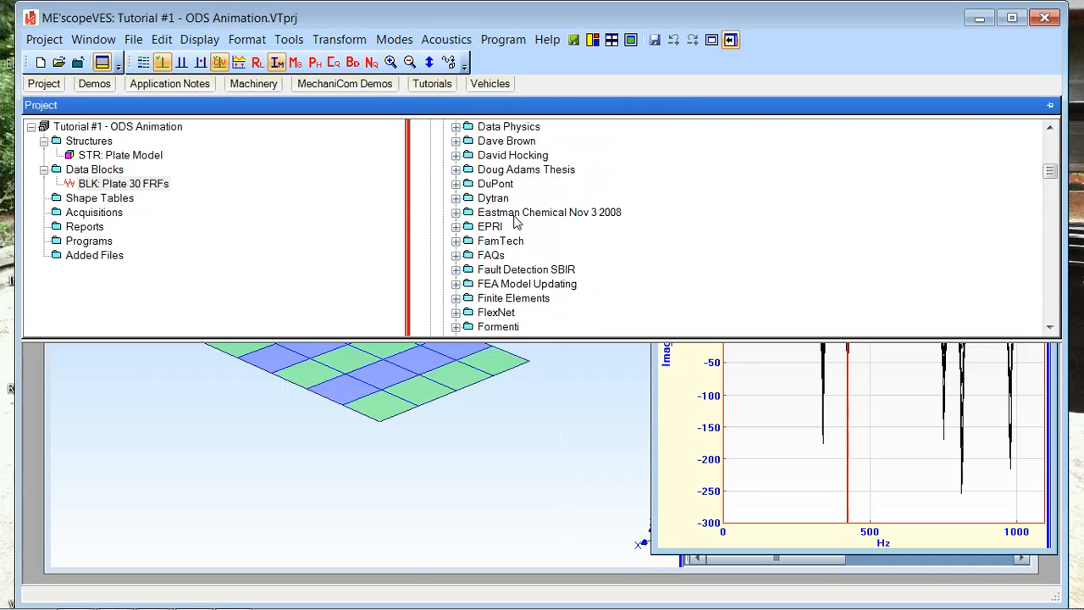
scroll(515, 220, "up", 6)
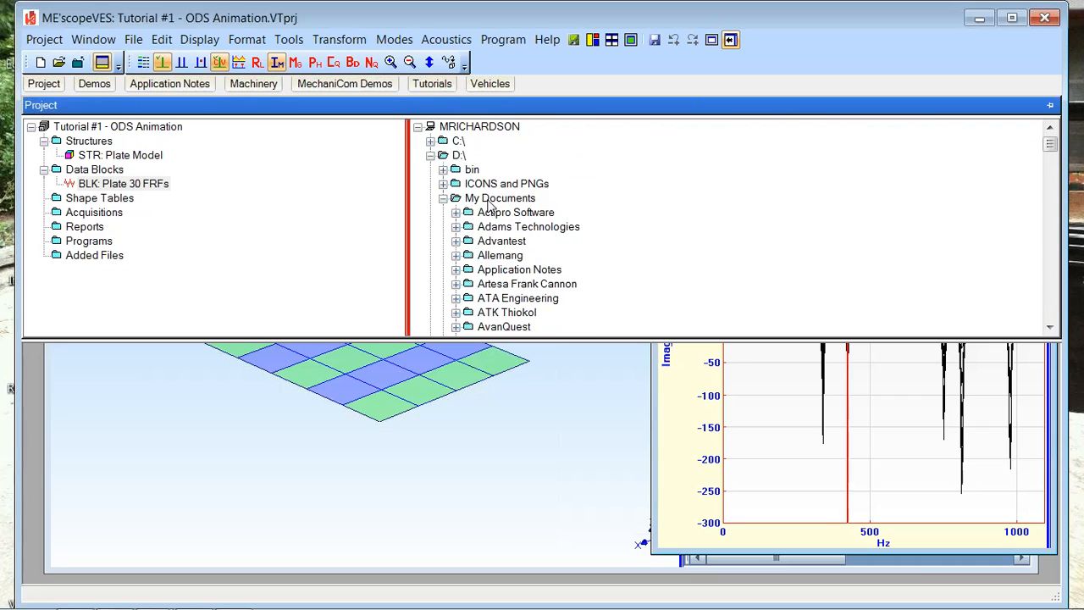
scroll(591, 271, "down", 3)
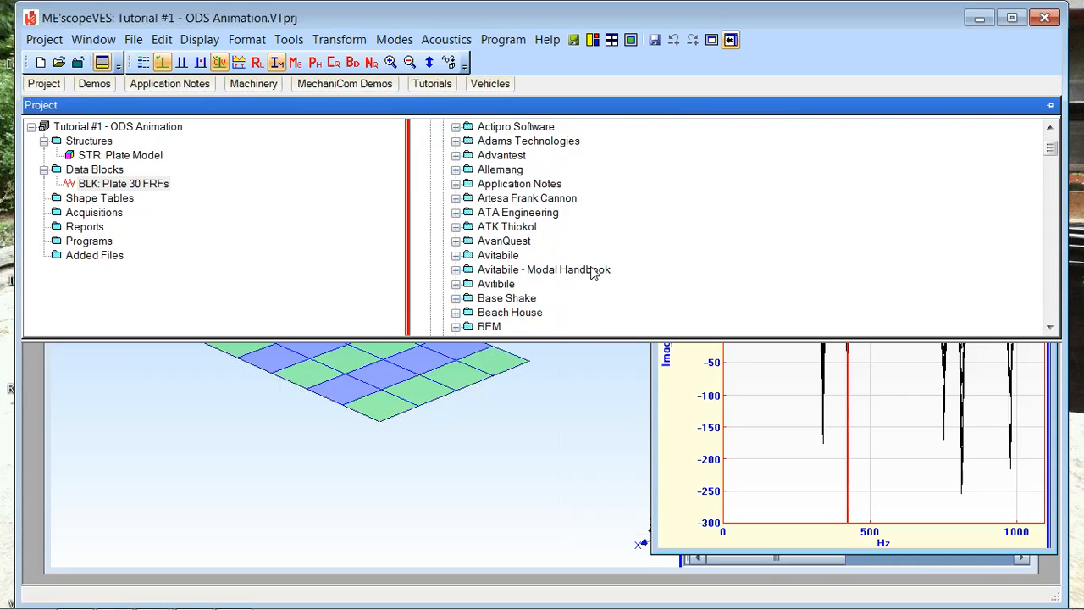
scroll(593, 272, "down", 15)
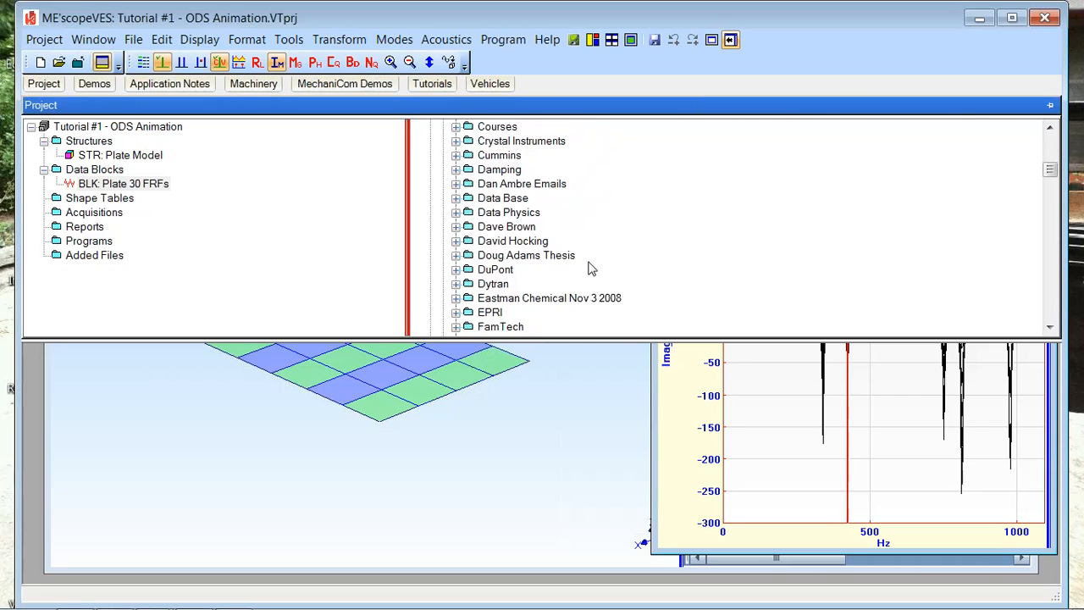
scroll(591, 266, "down", 15)
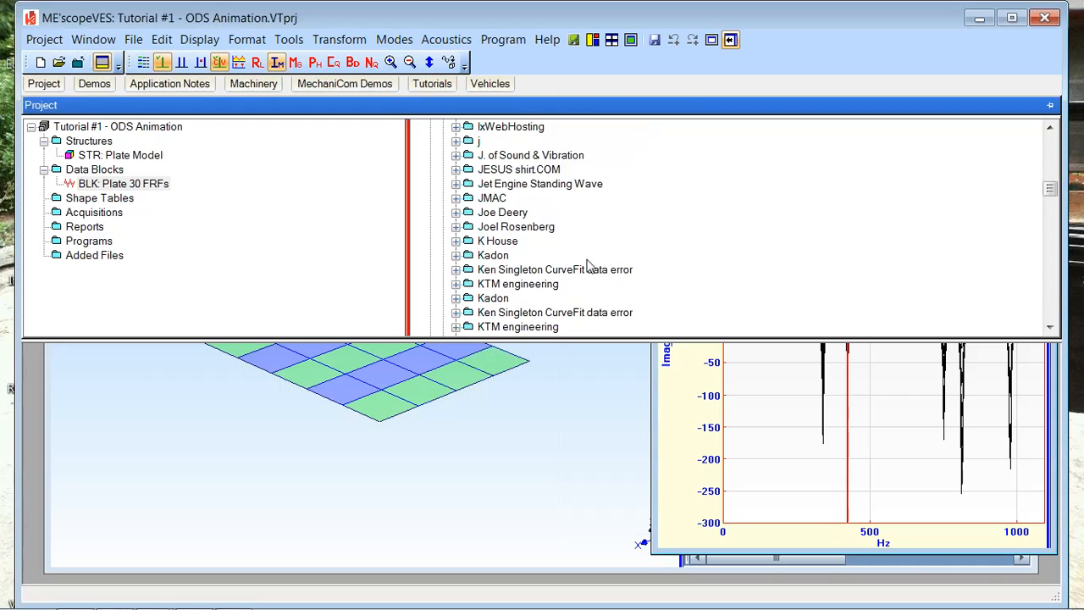
scroll(590, 267, "down", 1)
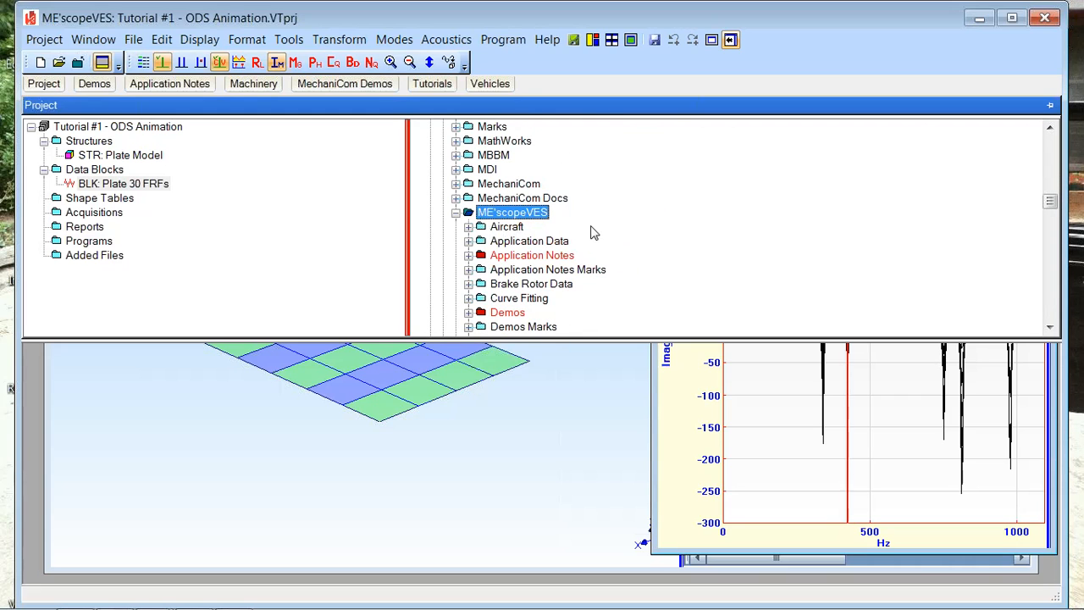
scroll(592, 233, "down", 1)
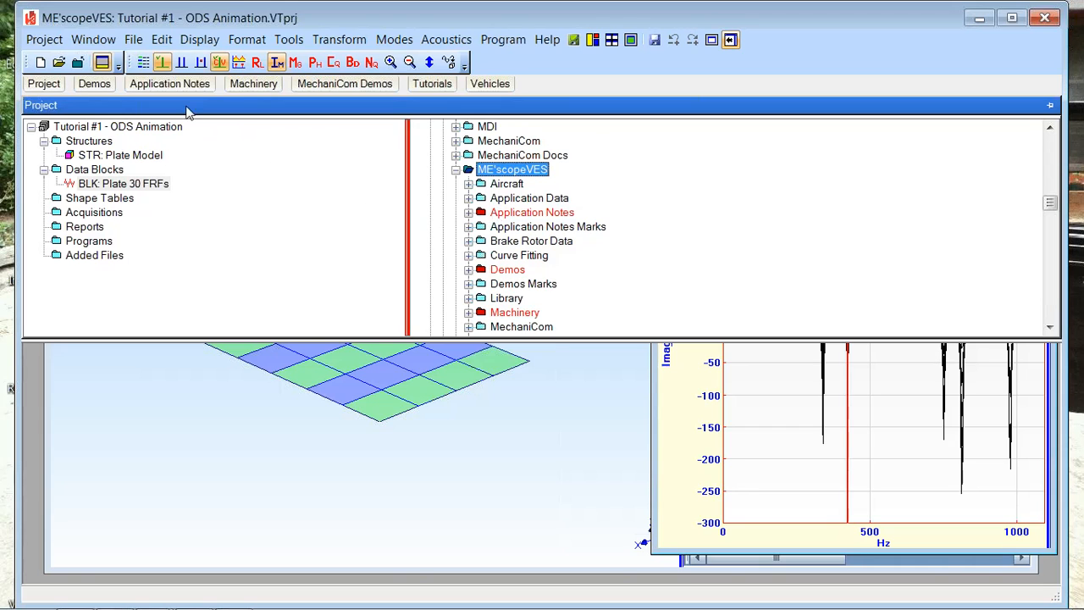
Step: Pin the Project pane so it stays open, and make it taller to show more of the folder tree
left_click(174, 85)
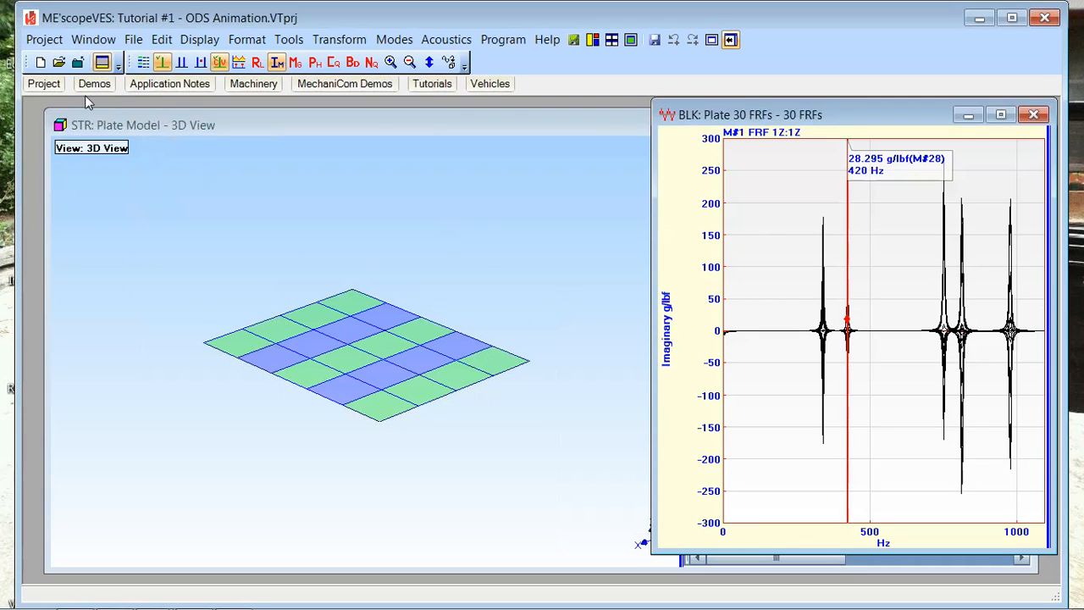
mouse_move(46, 85)
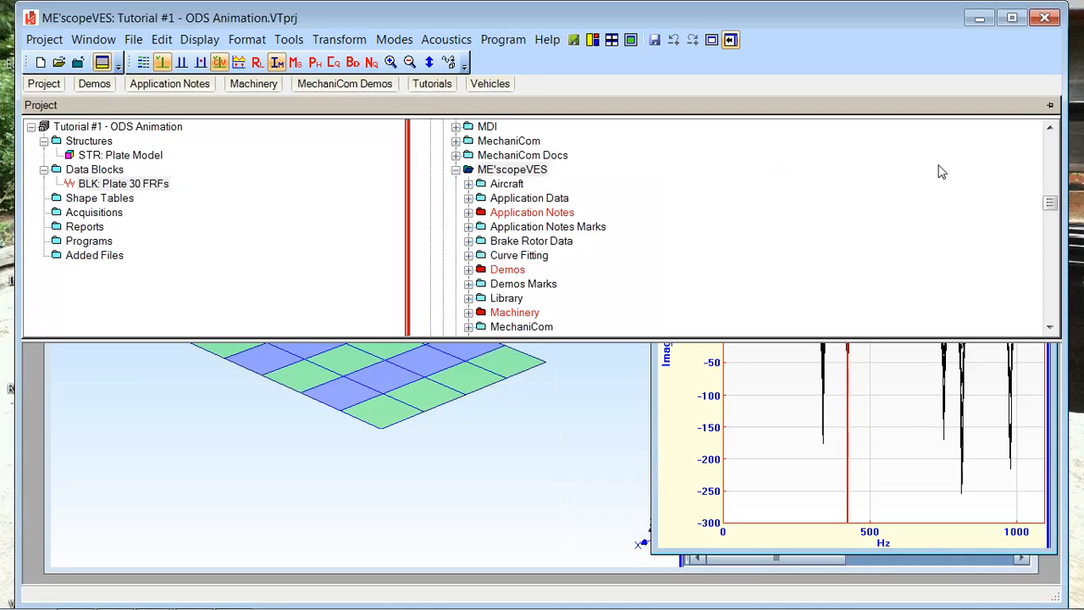
left_click(1049, 107)
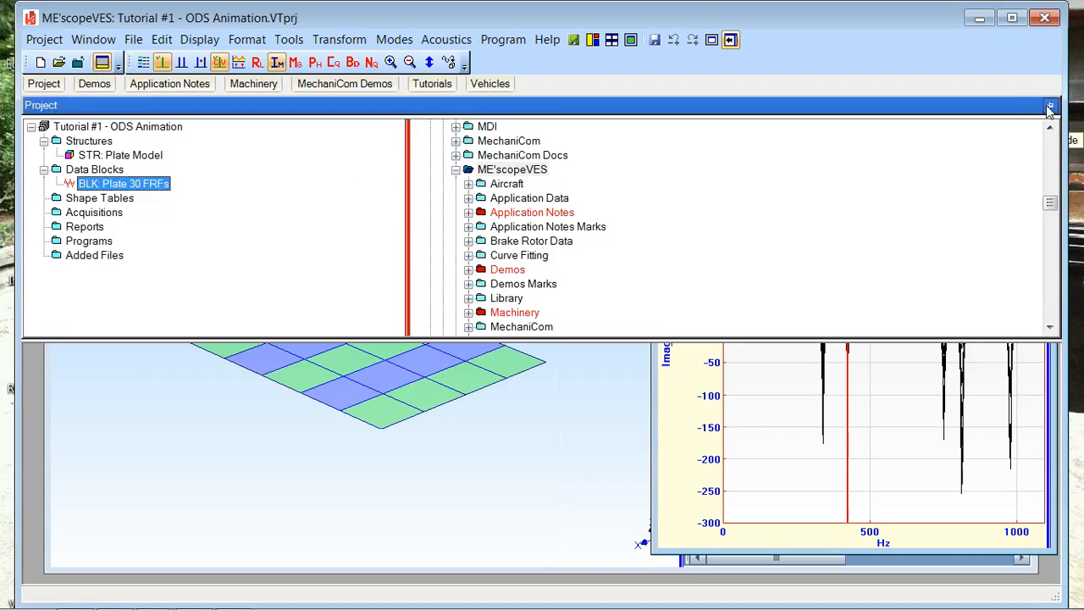
left_click_drag(818, 306, 833, 441)
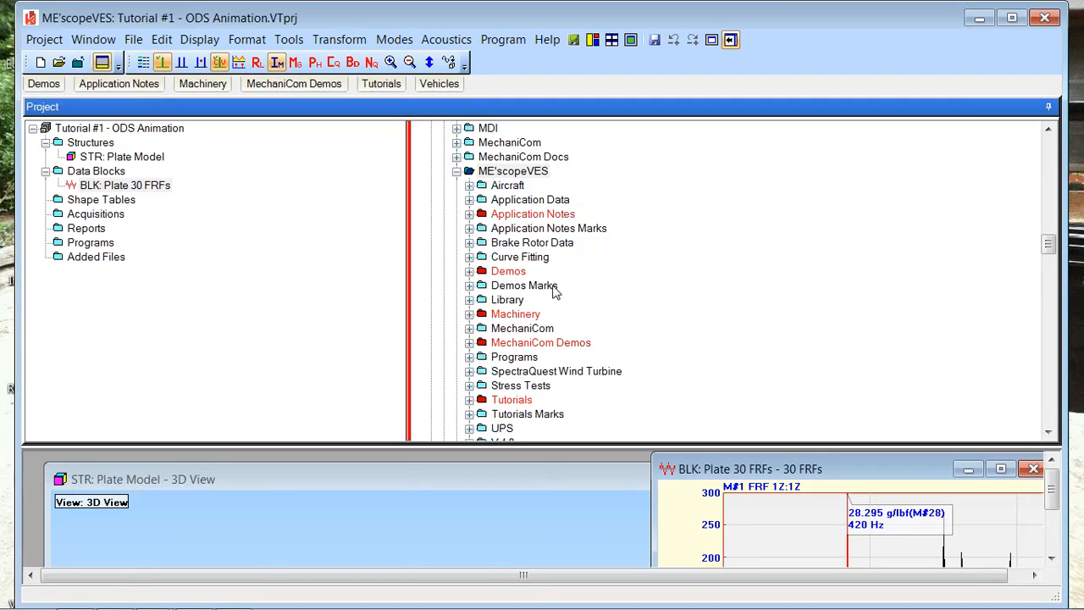
Step: Show the Aircraft folder of ME'scopeVES as a tab and view the projects it contains, including the Atlantis Space Shuttle
left_click(504, 192)
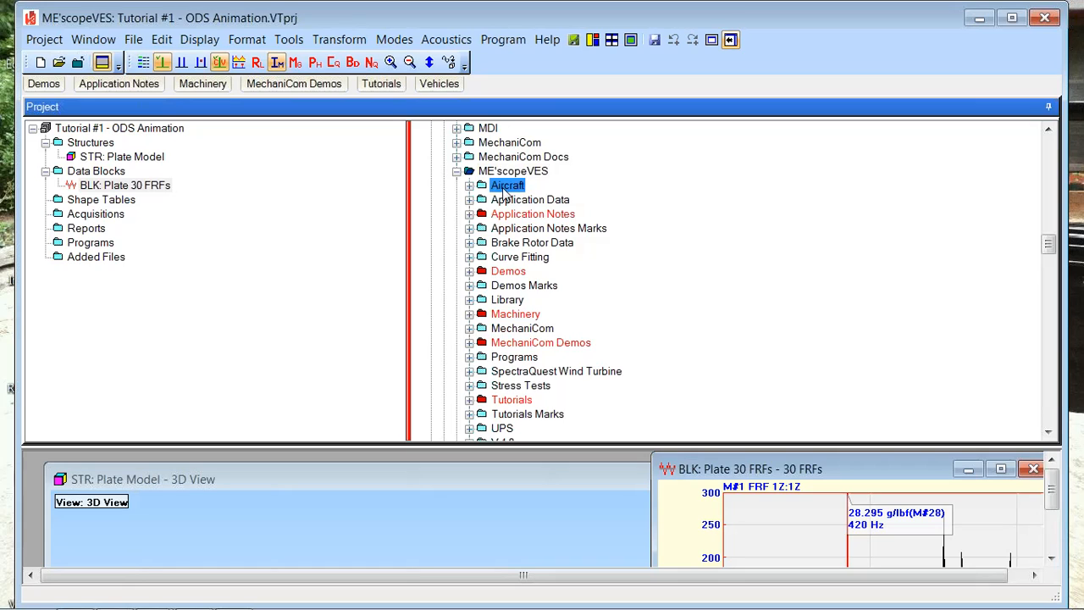
right_click(504, 194)
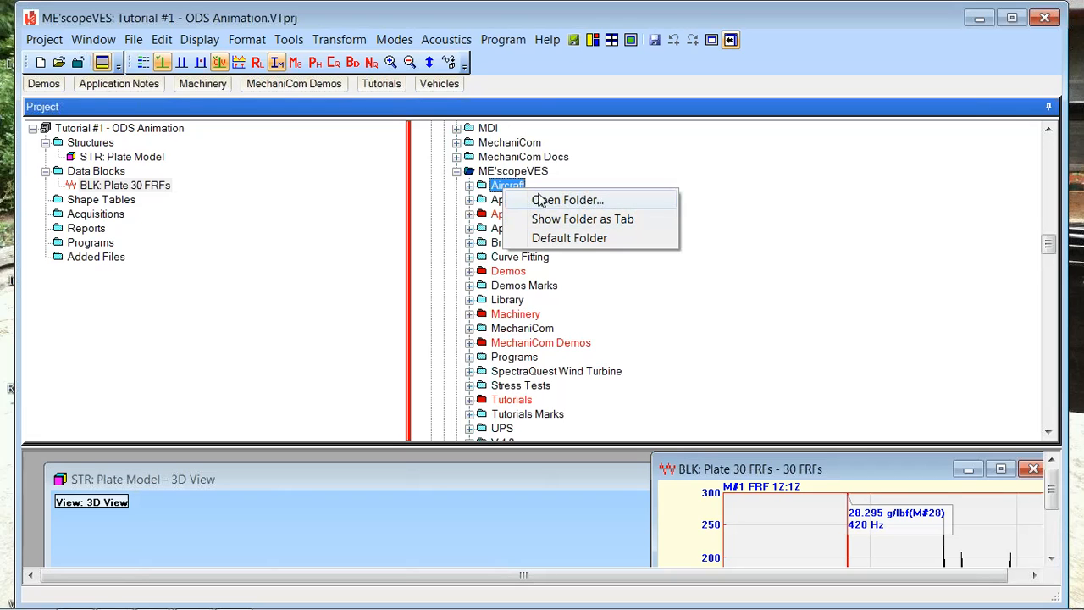
left_click(555, 222)
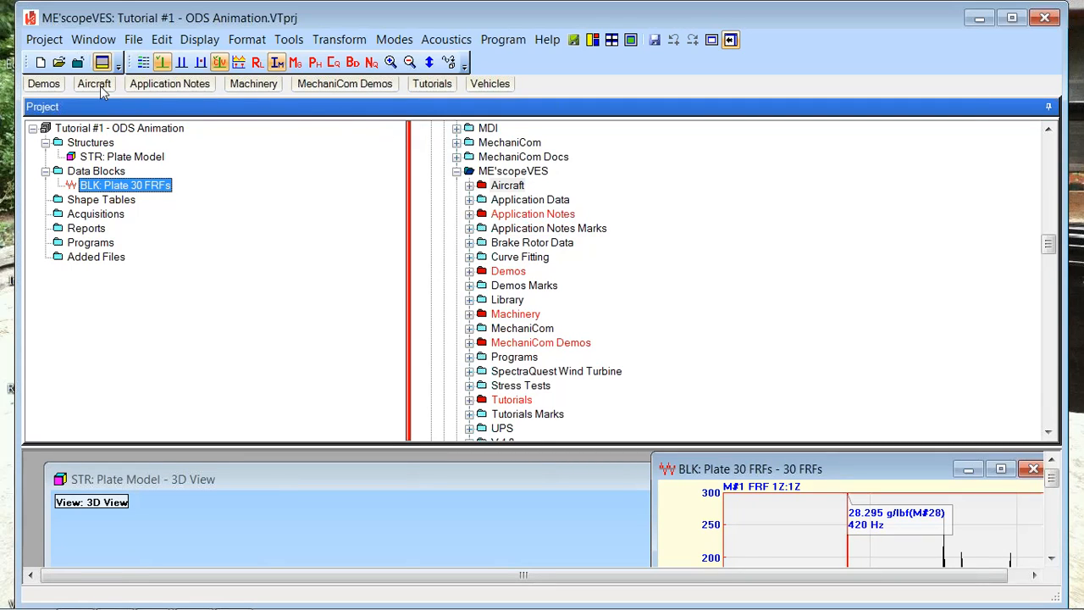
left_click(99, 84)
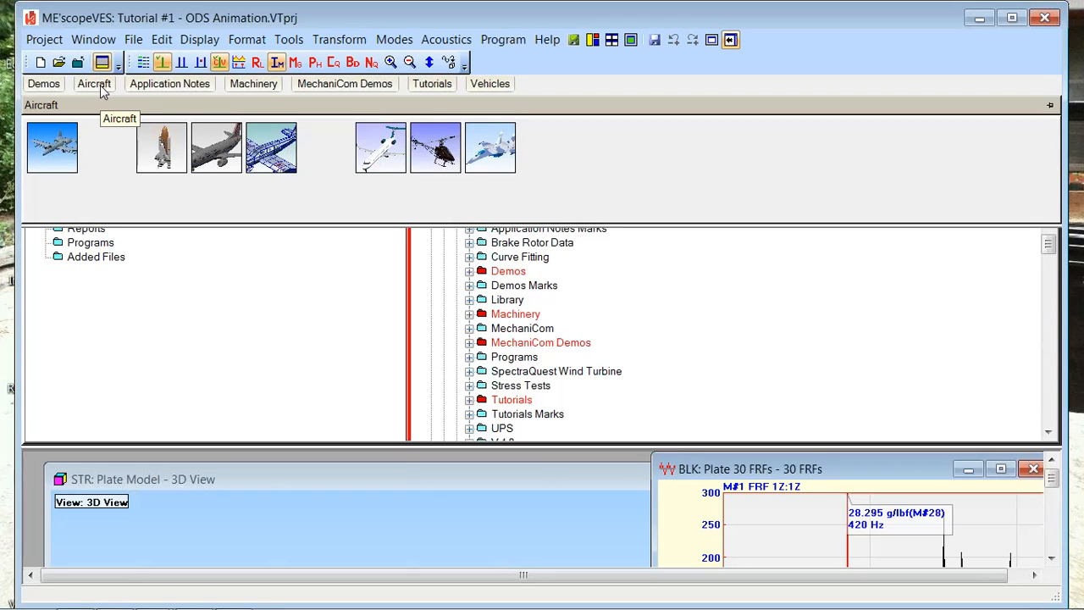
left_click(142, 156)
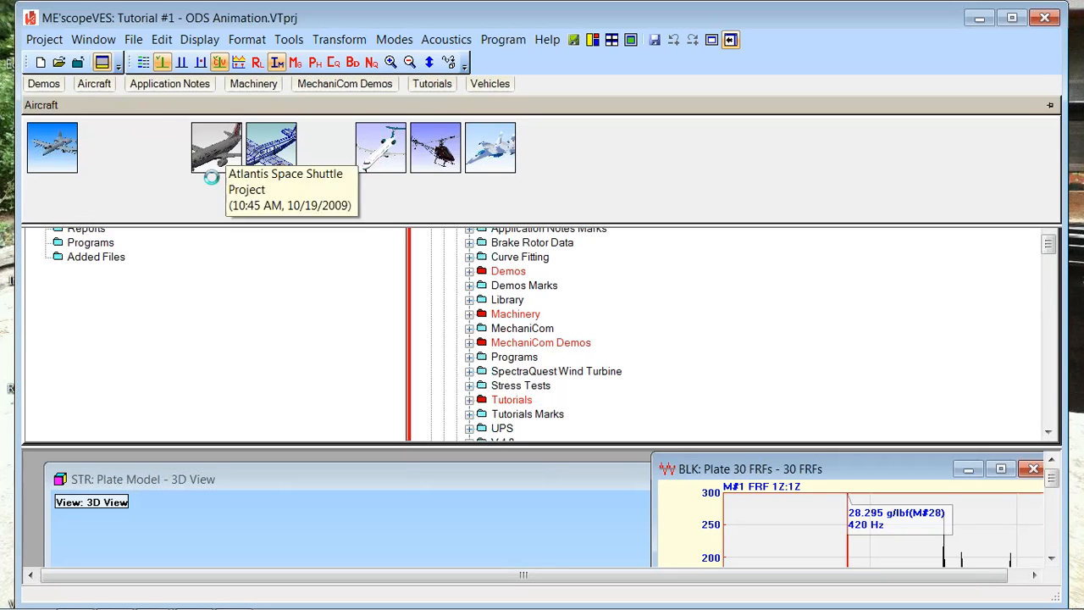
Step: Stop showing the Aircraft folder as a tab, and unpin the Project pane so it hides automatically
right_click(514, 188)
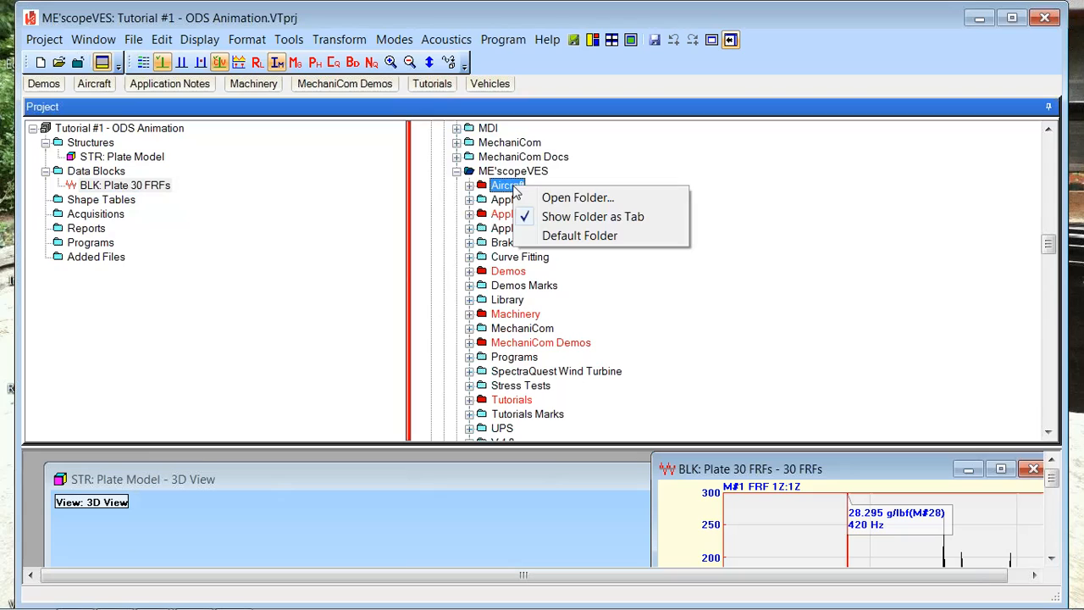
left_click(505, 203)
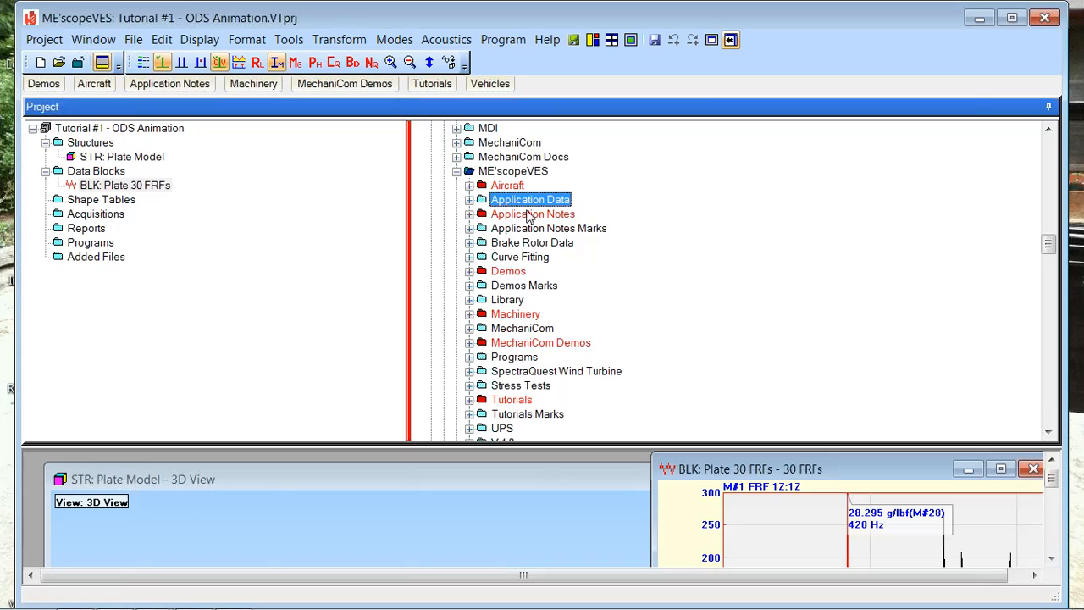
right_click(517, 186)
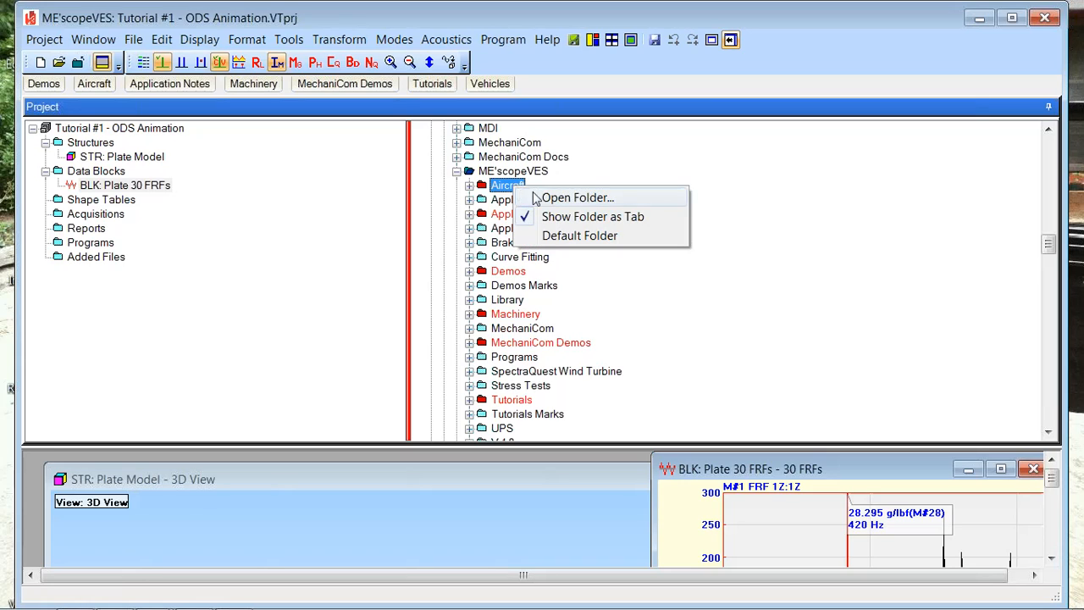
left_click(585, 216)
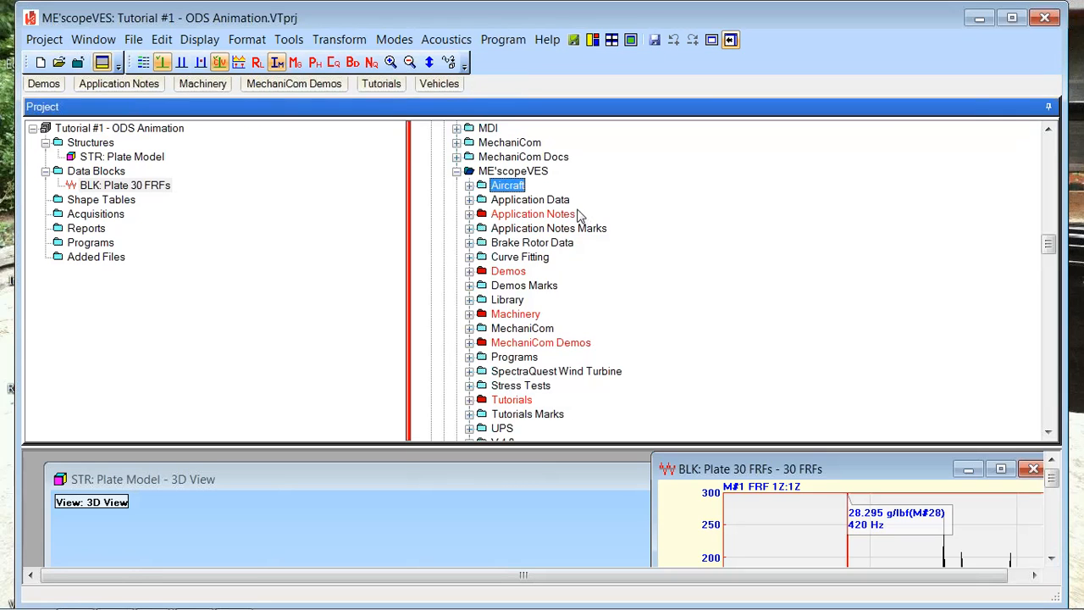
left_click(511, 200)
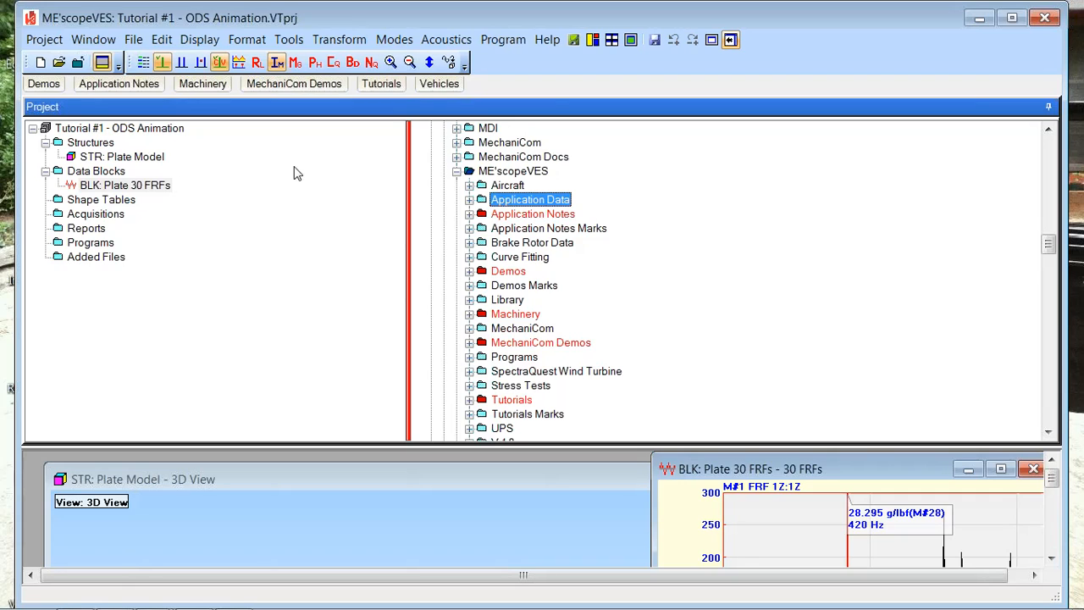
left_click(1048, 107)
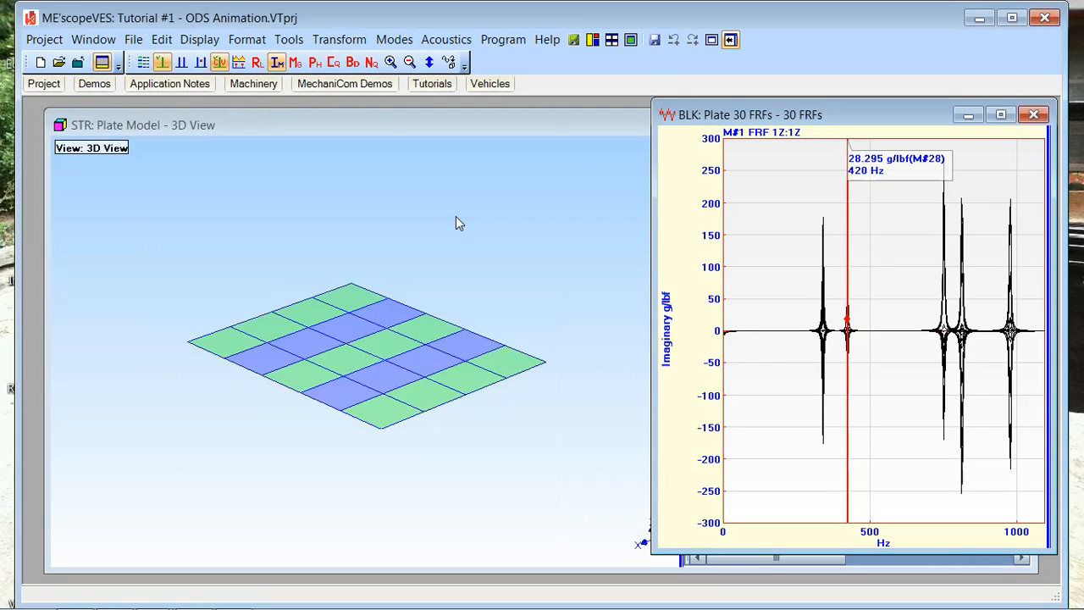
Step: Collapse and re-expand the project's Structures and Data Blocks, preview the Plate Model and Plate 30 FRFs files, and hide the Project pane
mouse_move(53, 89)
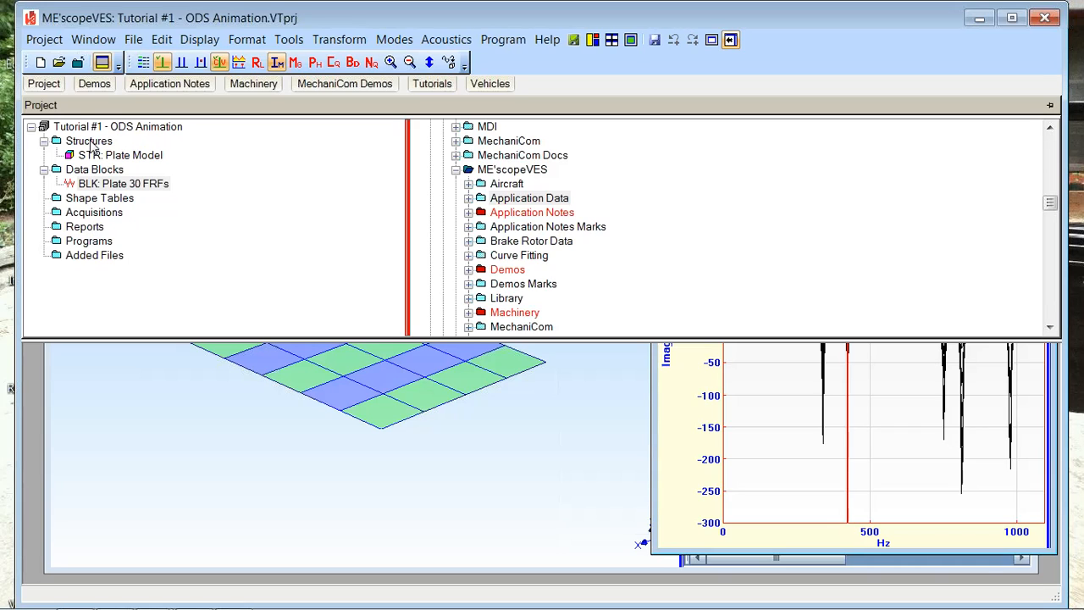
left_click(45, 142)
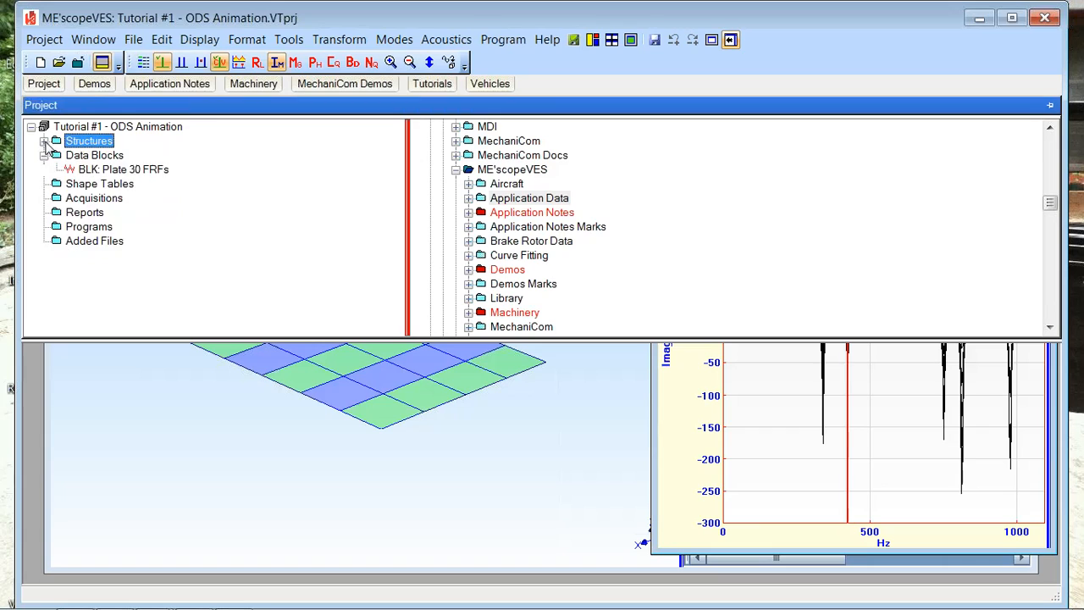
left_click(51, 157)
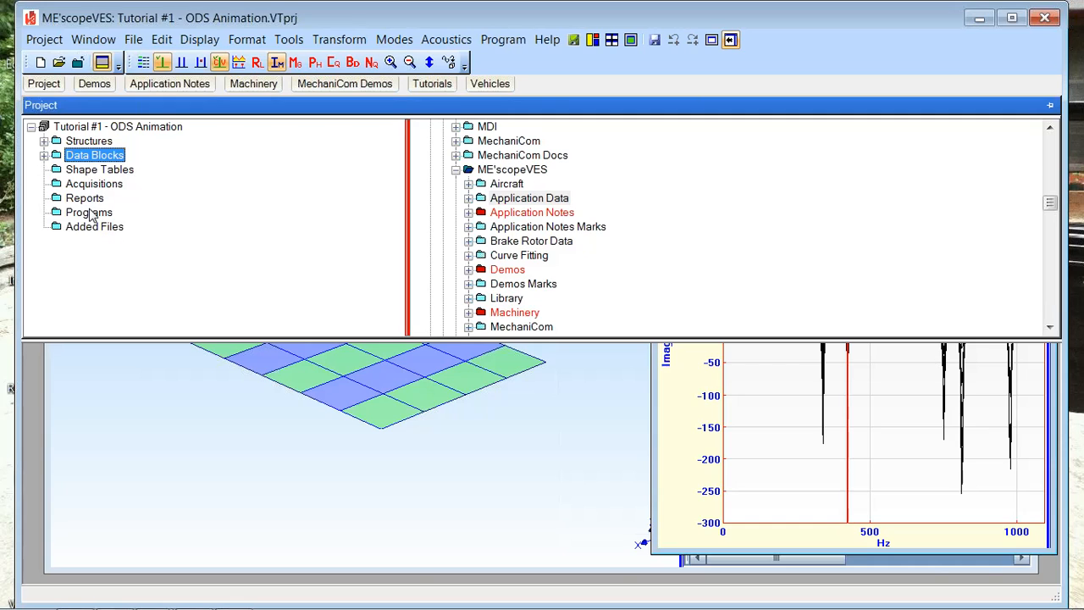
mouse_move(104, 127)
left_click(44, 142)
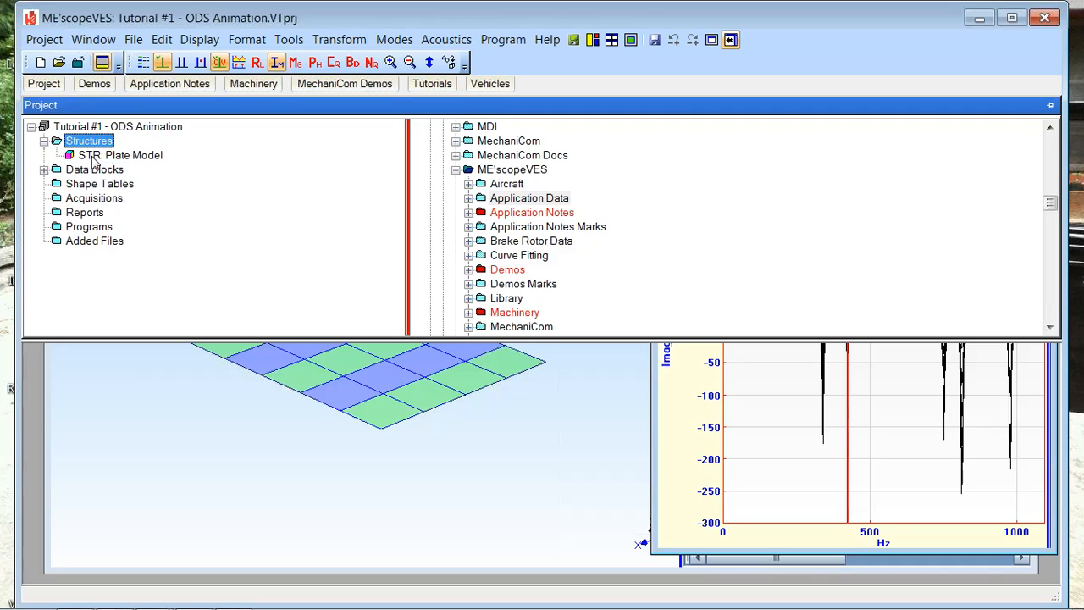
left_click(44, 169)
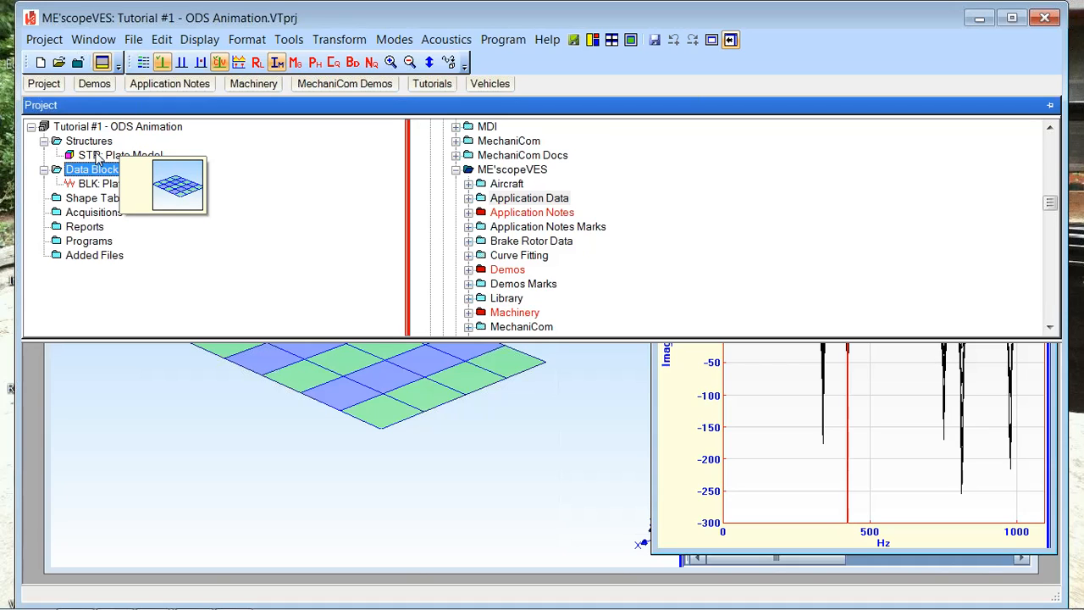
mouse_move(108, 189)
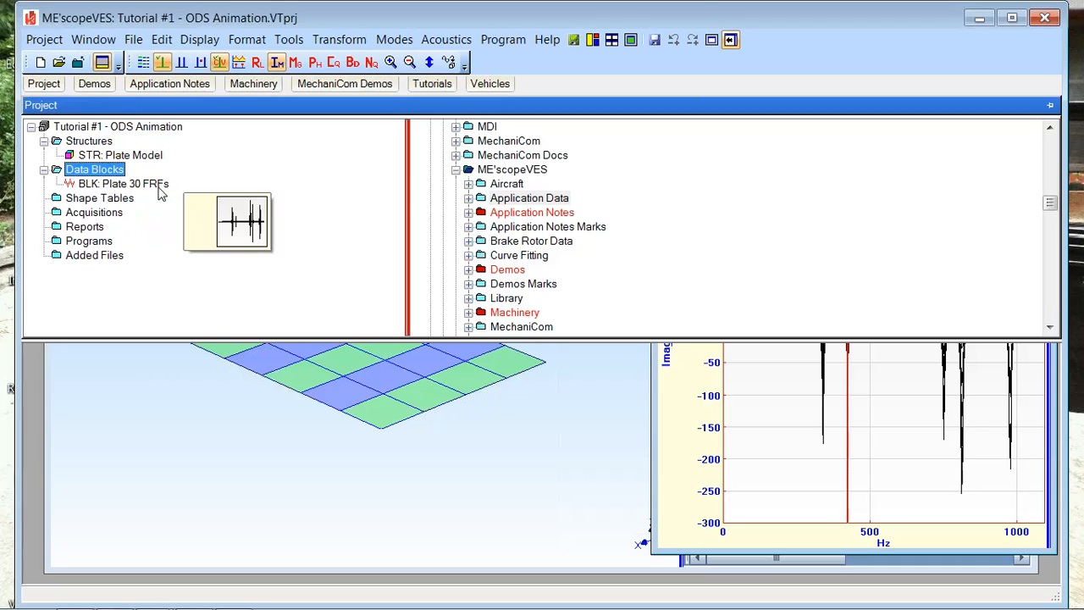
left_click(141, 378)
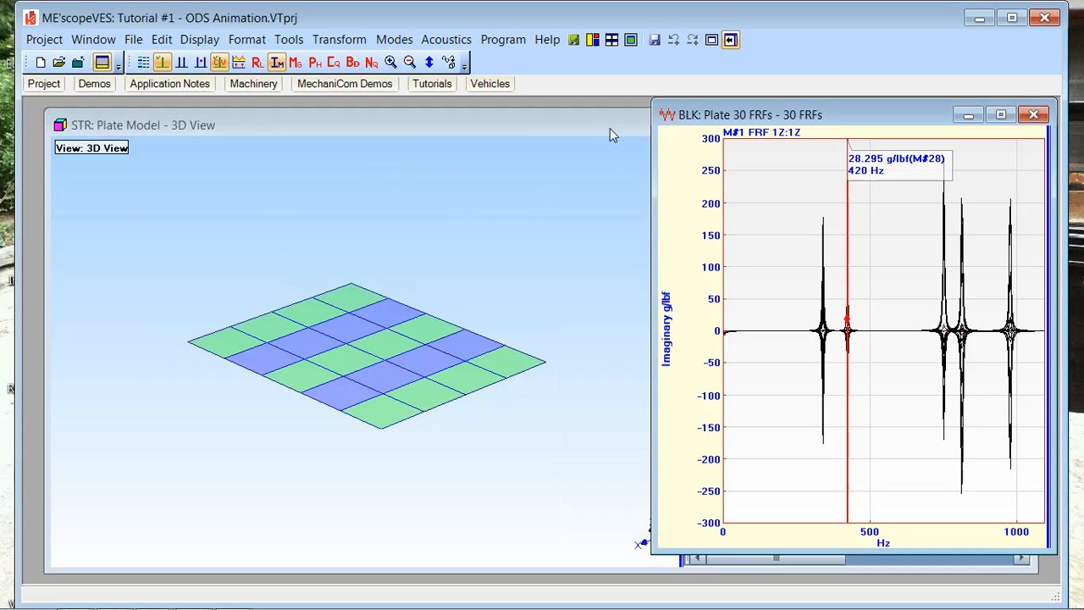
Step: Arrange the windows for animation, narrow the Plate Model window to about half the work area, and rearrange so Plate 30 FRFs fills the rest
left_click(545, 120)
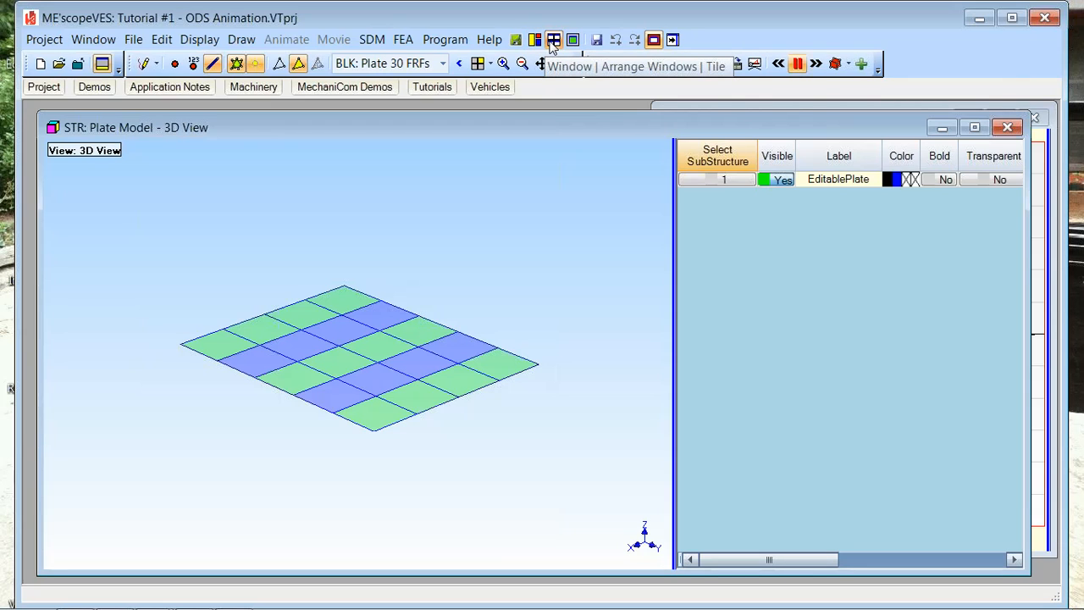
left_click(553, 41)
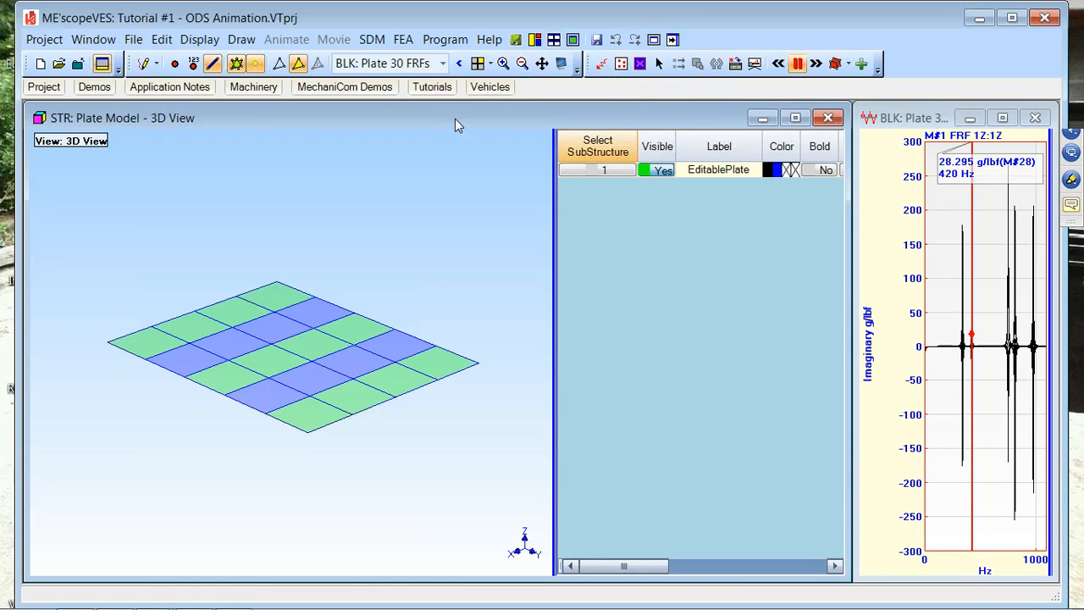
left_click_drag(850, 134, 587, 134)
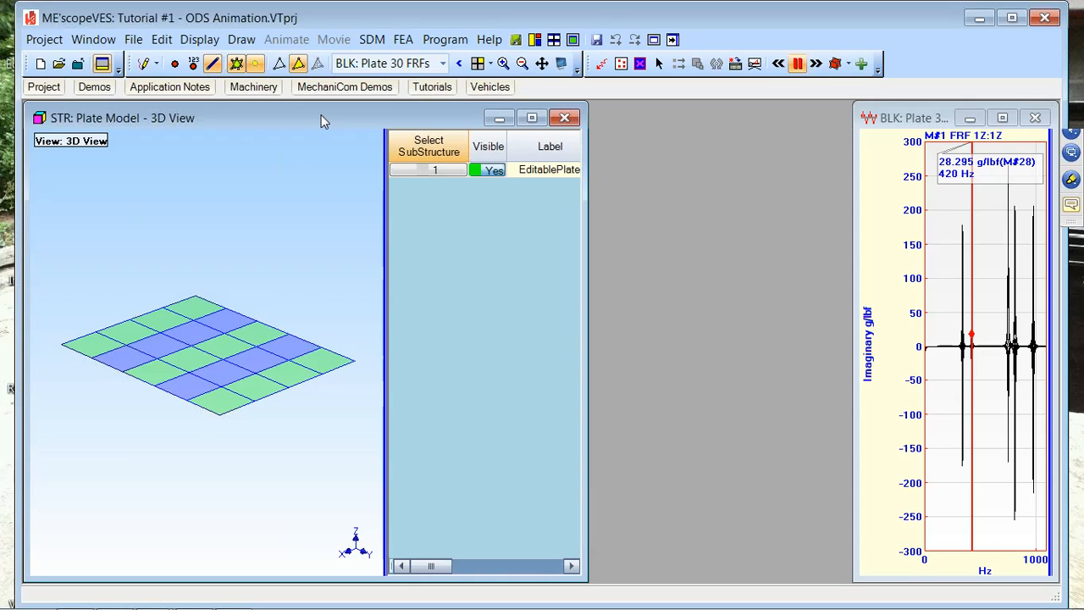
left_click(535, 40)
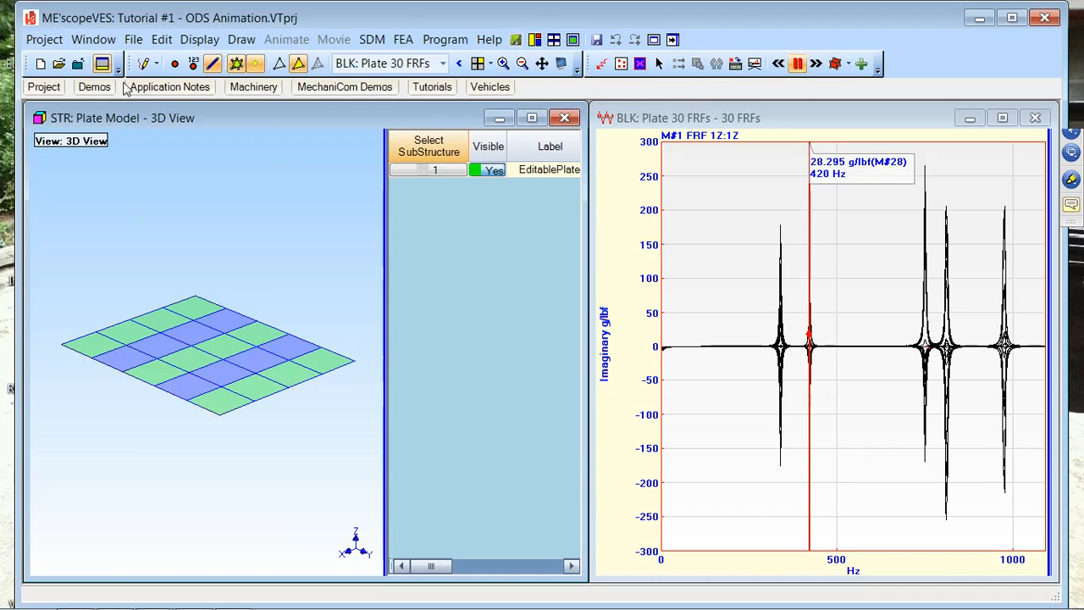
Step: View the available window arrangement commands, including For Animation, Tile and Cascade, without choosing one
left_click(96, 41)
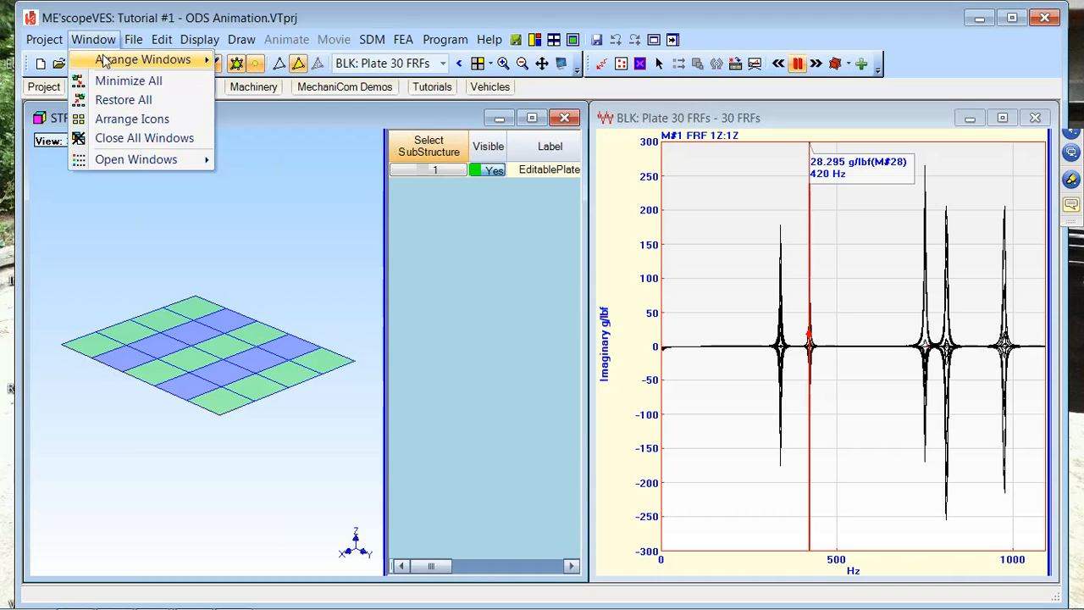
mouse_move(108, 65)
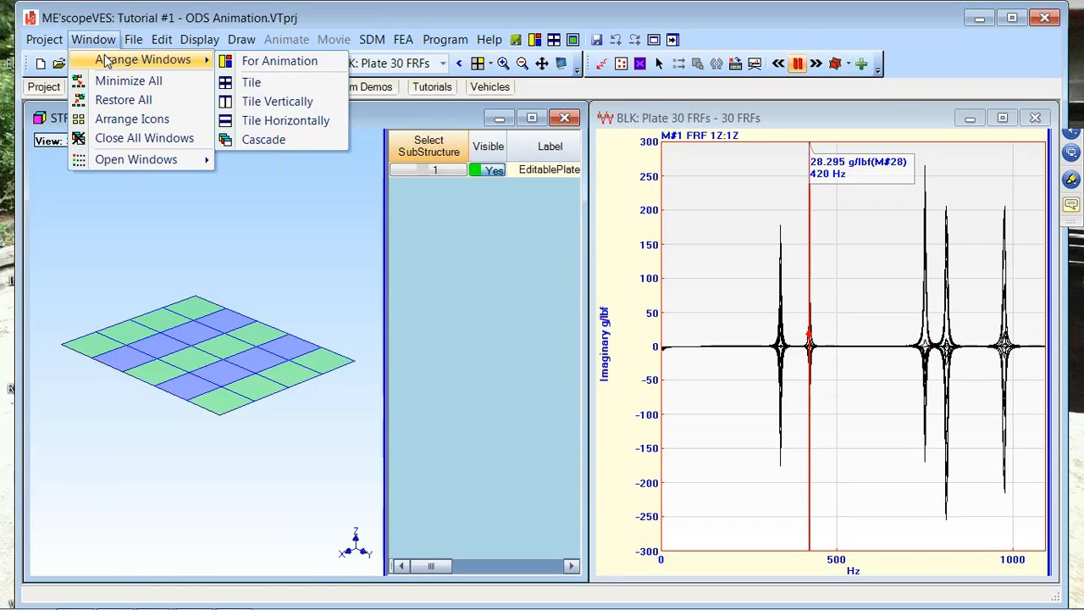
left_click(178, 223)
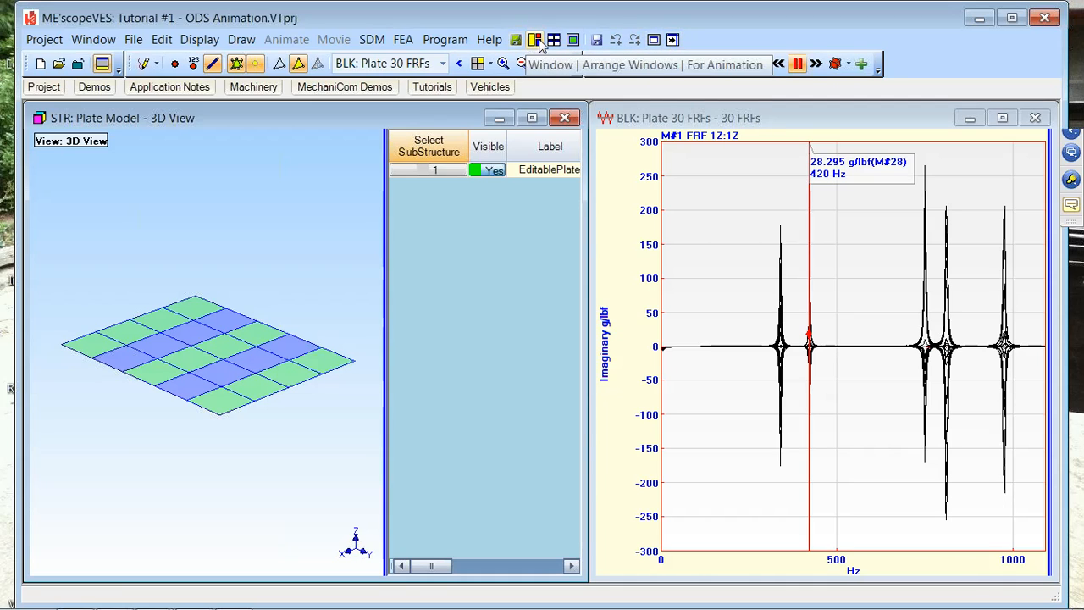
Step: Toggle the Plate Model's objects spreadsheet off and on, and widen it with its splitter to about half the window
left_click(673, 42)
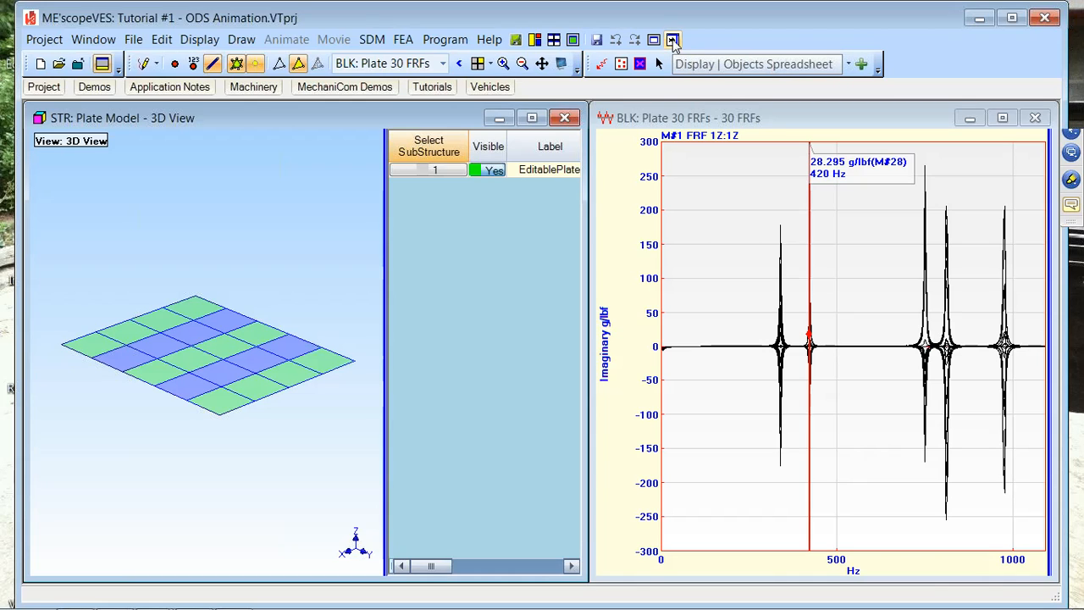
left_click(673, 41)
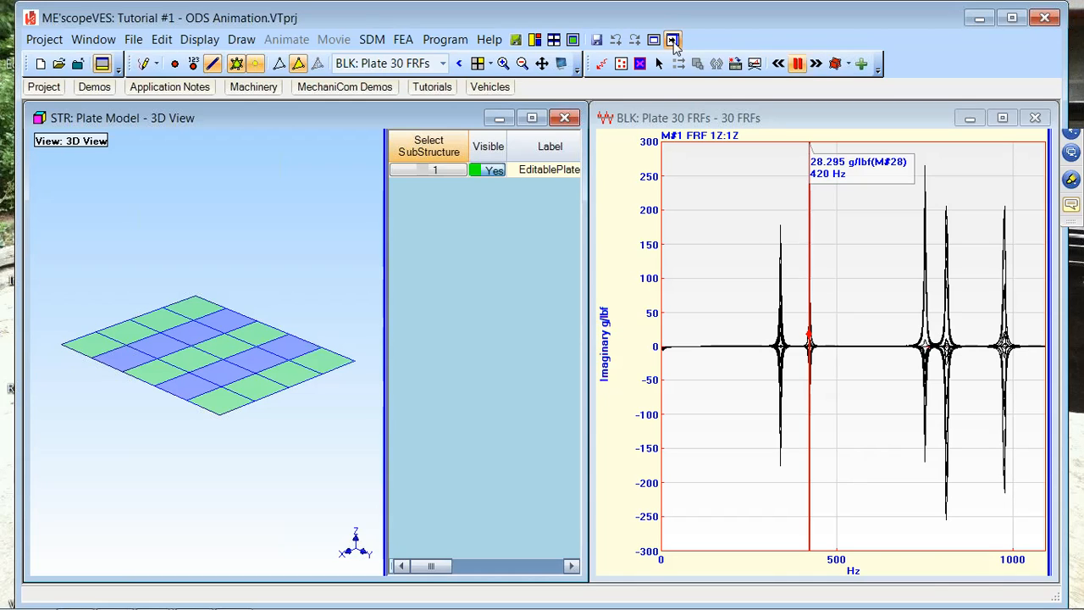
left_click(673, 41)
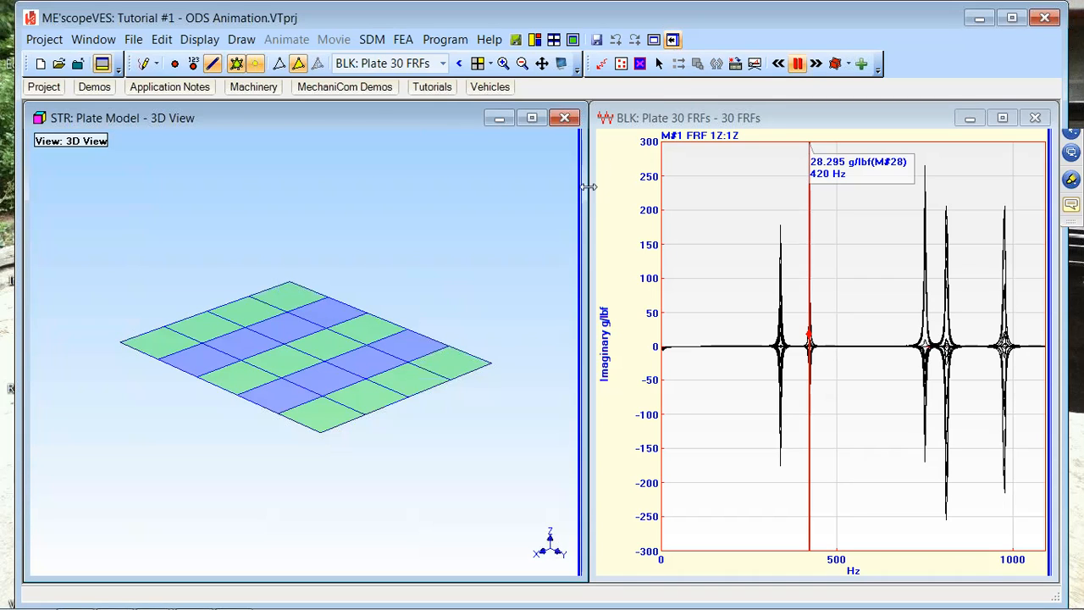
left_click_drag(583, 188, 313, 226)
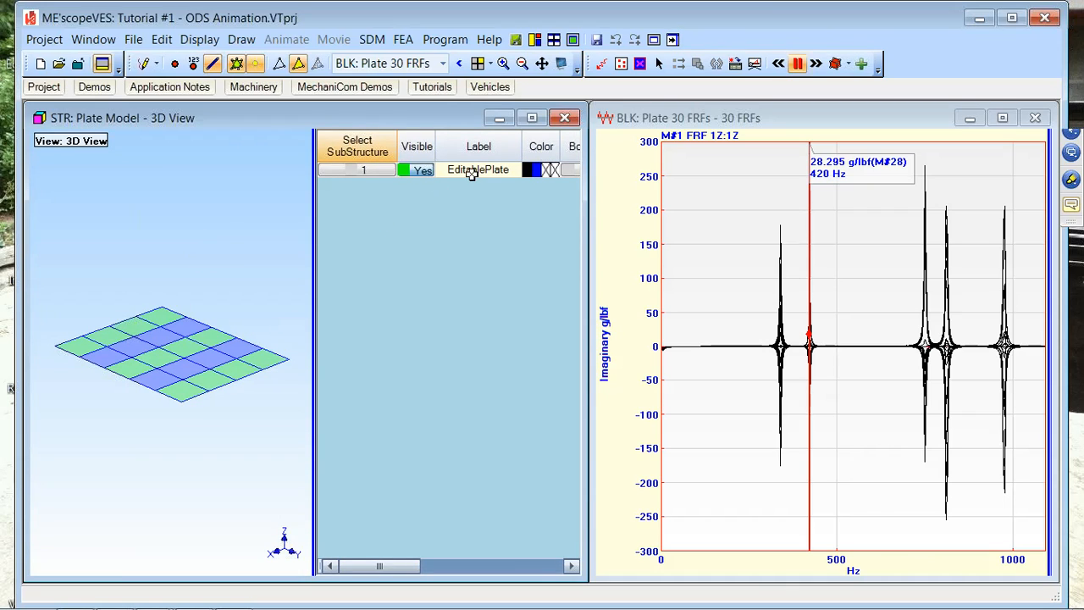
left_click(672, 40)
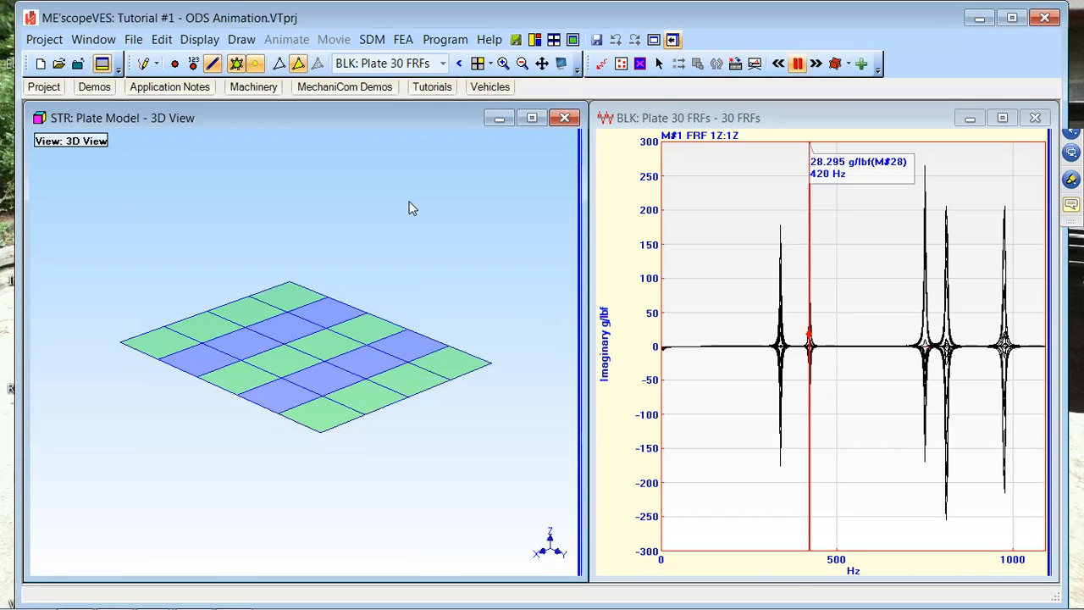
left_click(672, 41)
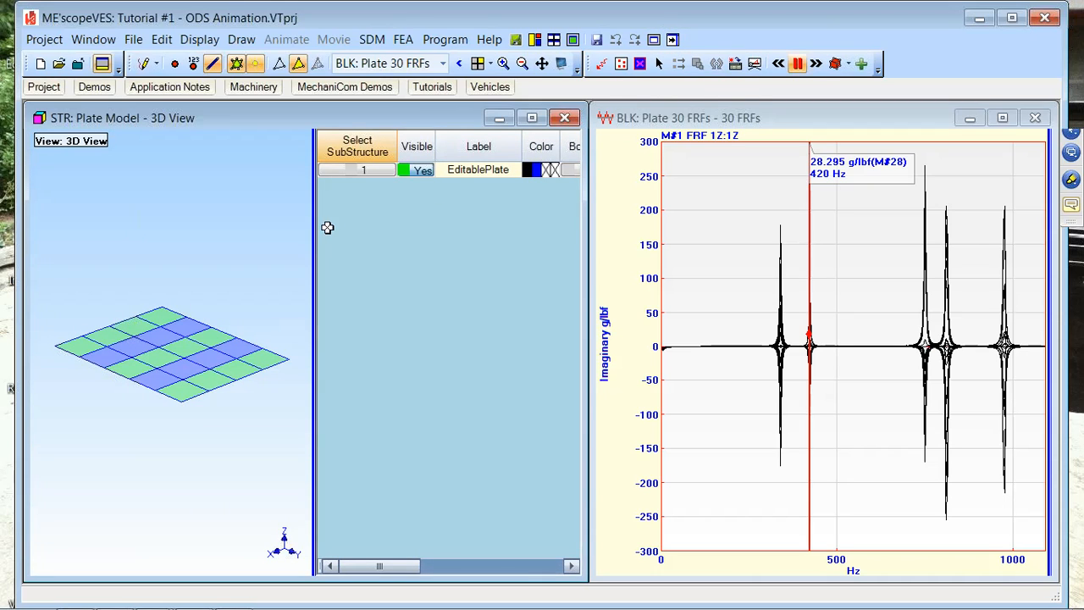
Step: Show the Plate 30 FRFs traces spreadsheet, enlarge the graph area beside it, and hide the spreadsheets of both windows
left_click(781, 121)
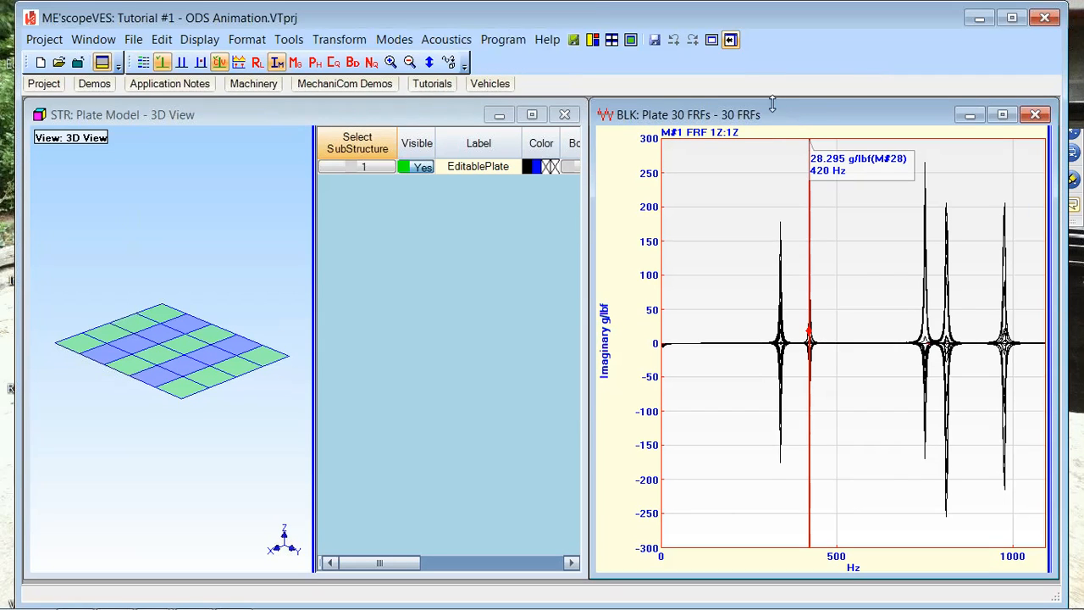
left_click(730, 40)
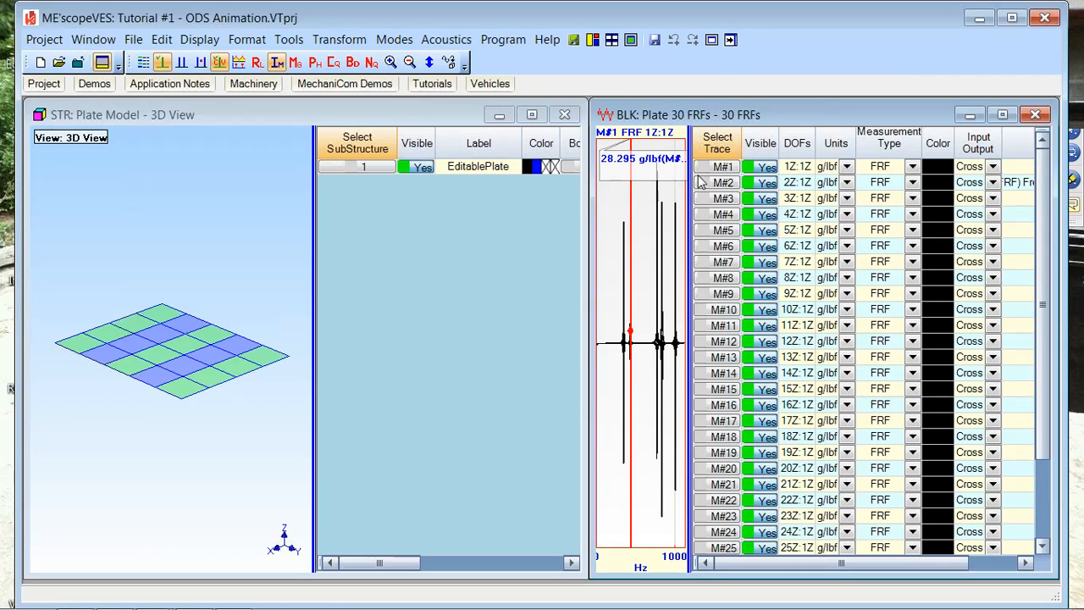
left_click_drag(690, 179, 826, 179)
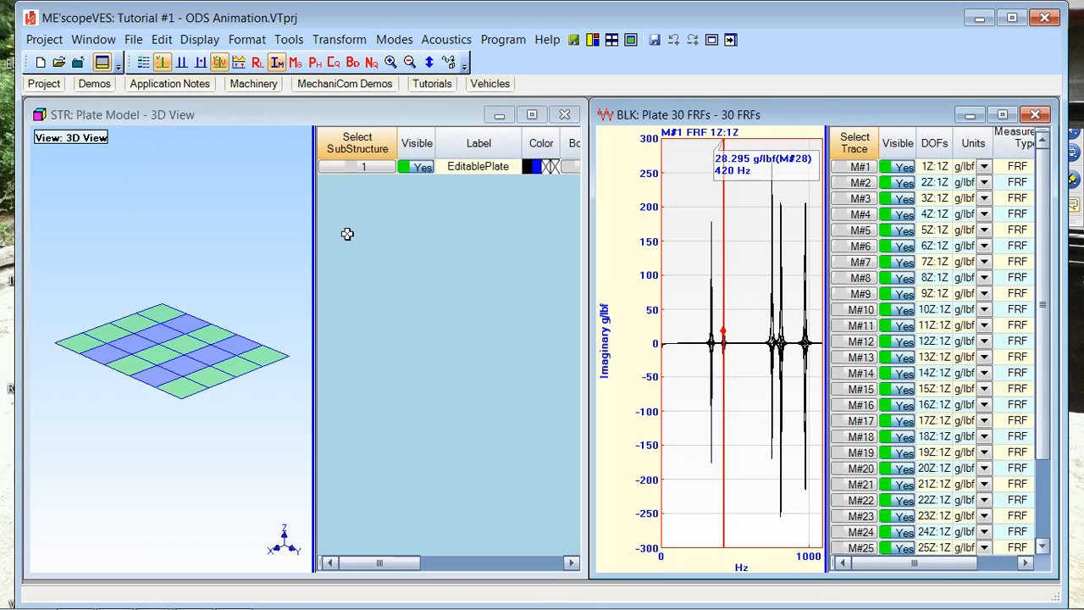
left_click(732, 43)
left_click(276, 195)
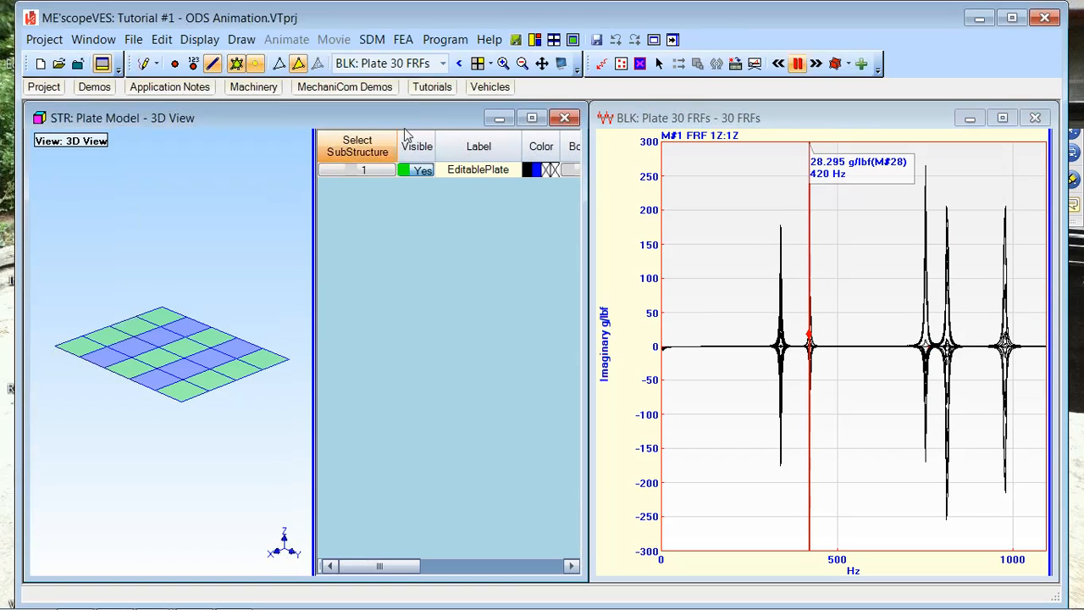
left_click(674, 41)
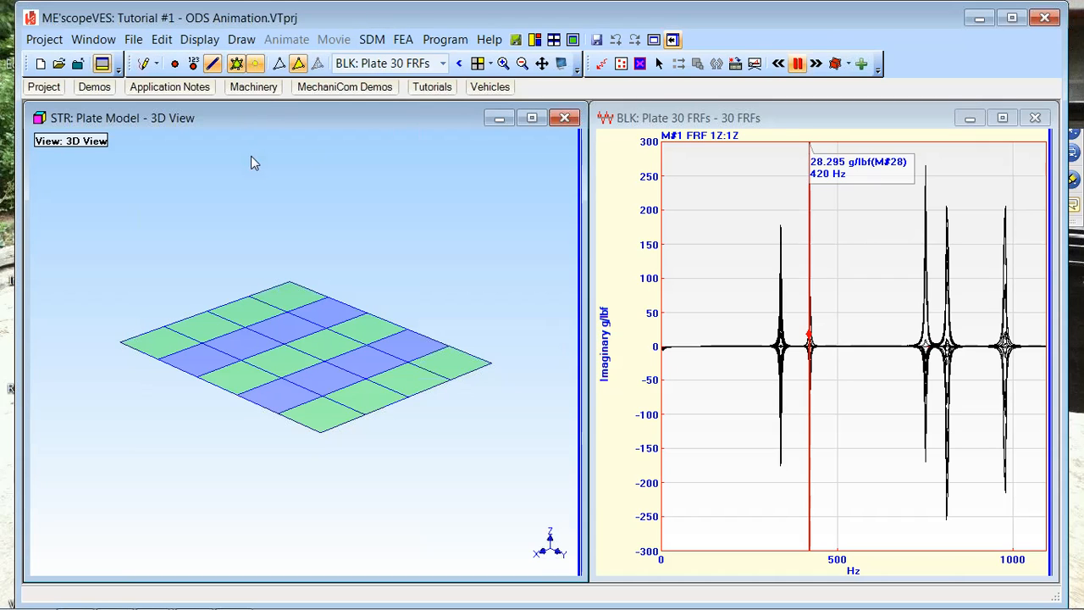
Step: Alternate between the Plate 30 FRFs and Plate Model windows, placing the FRF line cursor at 280 Hz and finally at 168 Hz
left_click(785, 121)
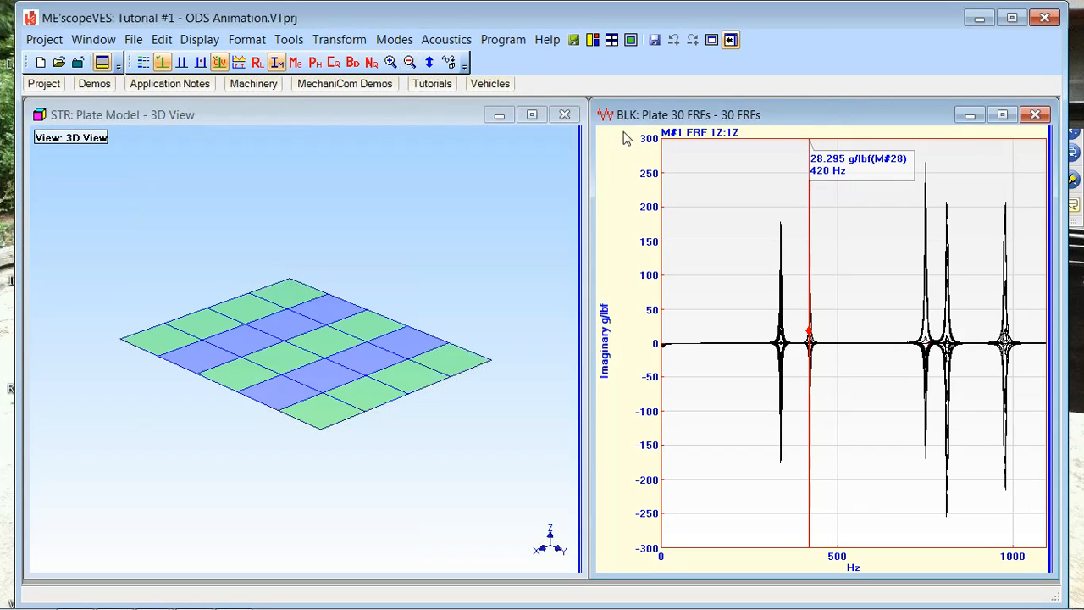
left_click(391, 170)
left_click(759, 167)
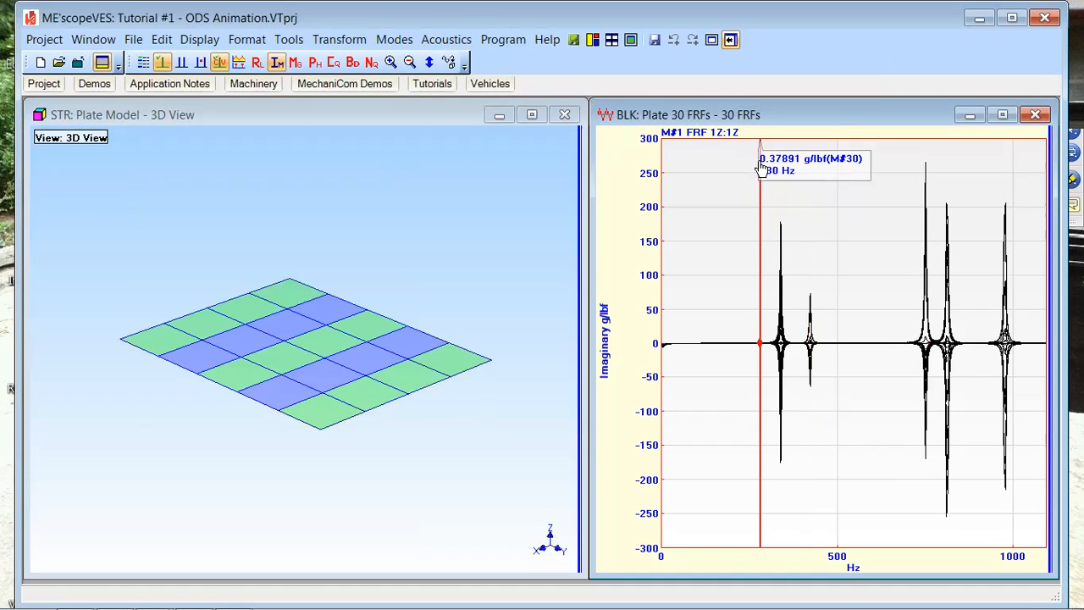
left_click(458, 168)
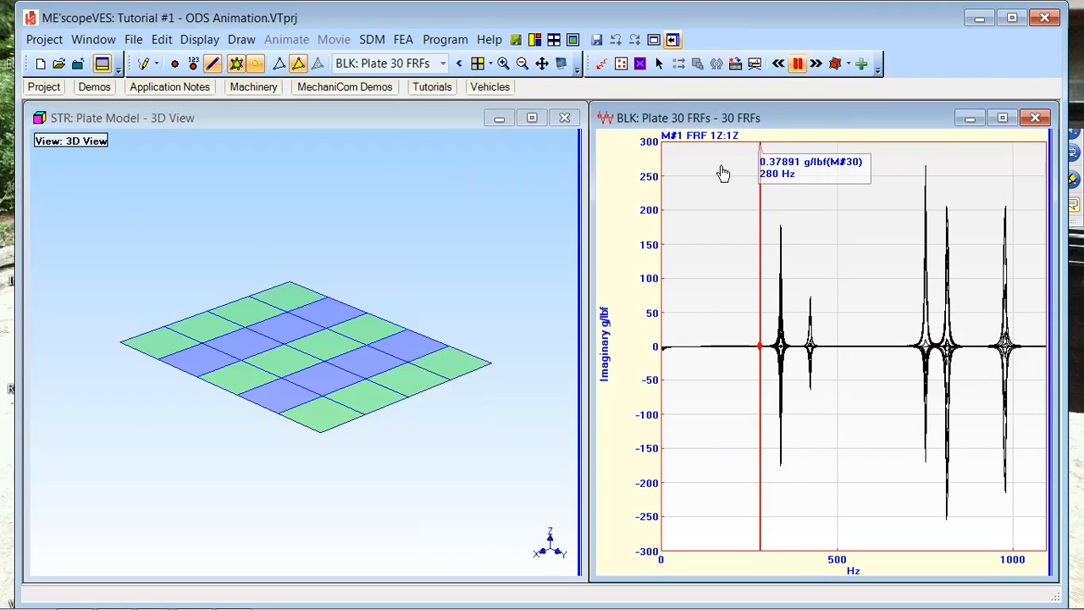
left_click(721, 167)
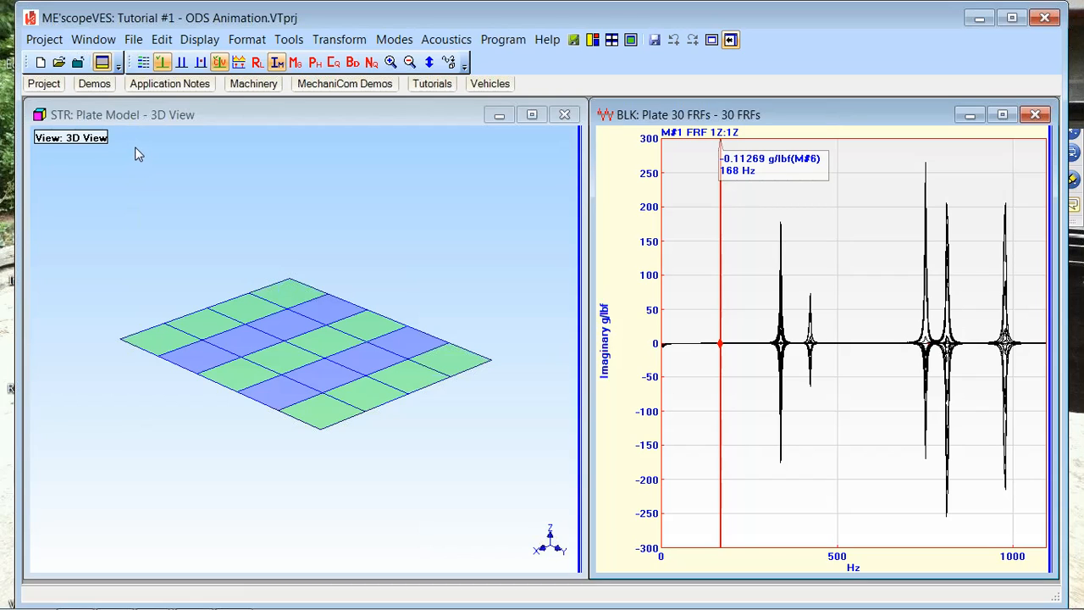
Step: Choose Single Menu as the menu style in the ME'scope options, acknowledge the restart notice, and accept the options
left_click(73, 43)
left_click(72, 42)
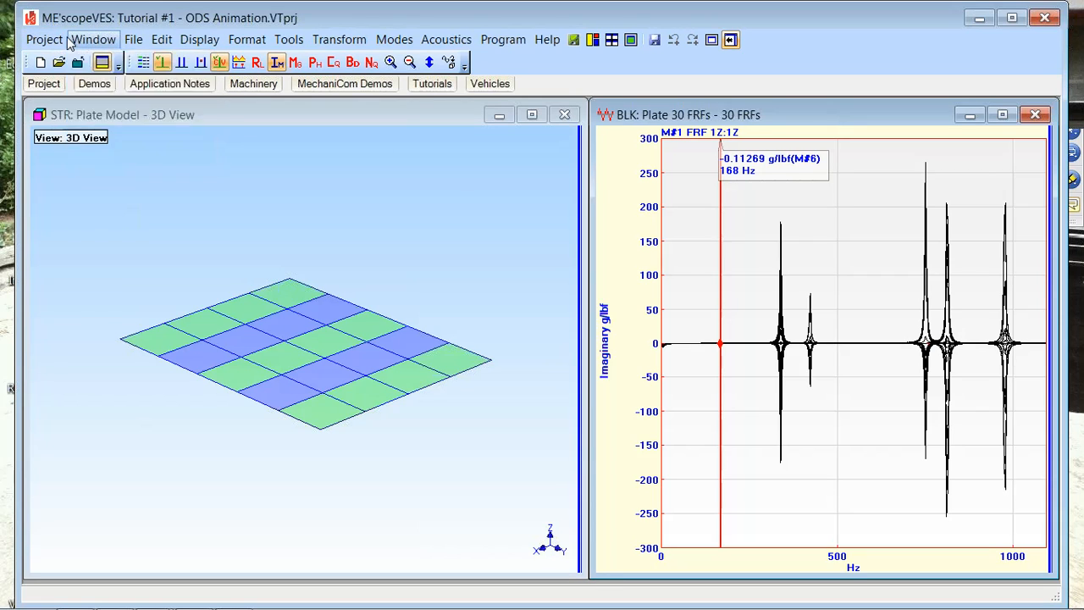
left_click(44, 39)
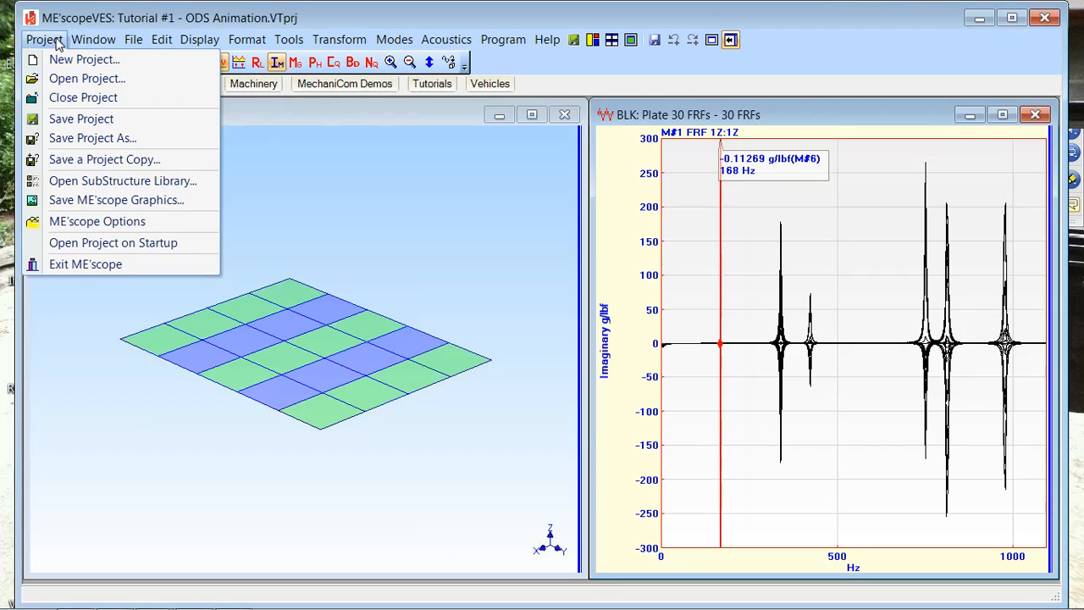
left_click(78, 222)
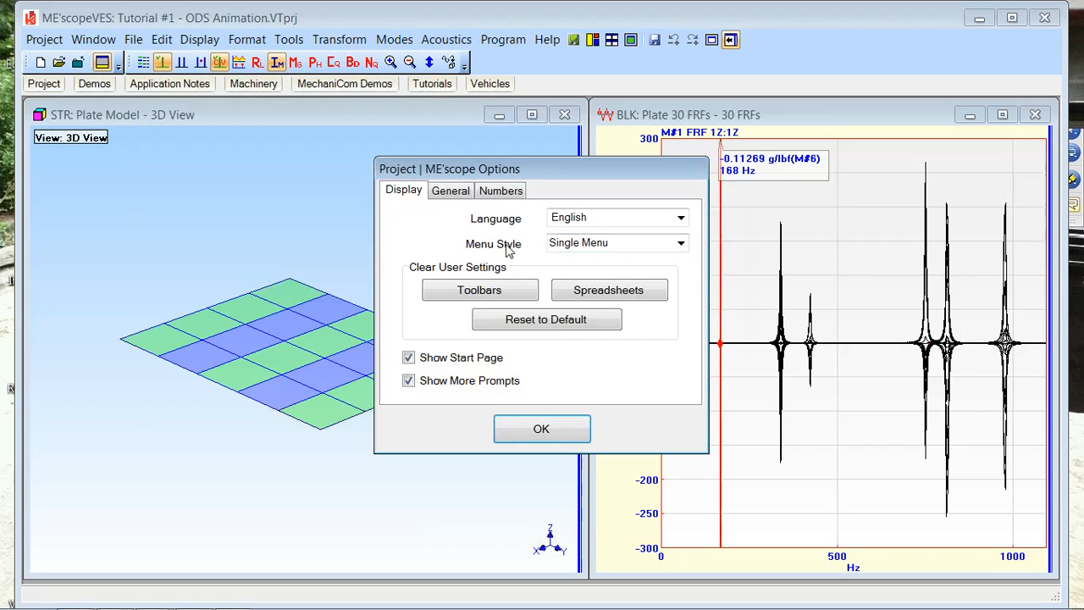
left_click(681, 246)
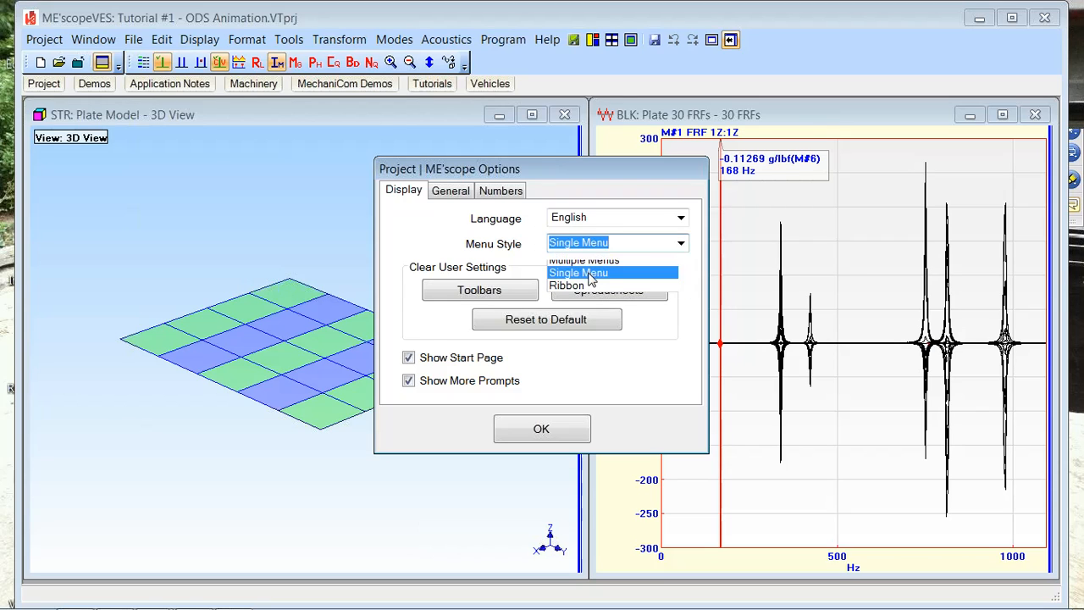
left_click(589, 273)
left_click_drag(592, 263, 470, 193)
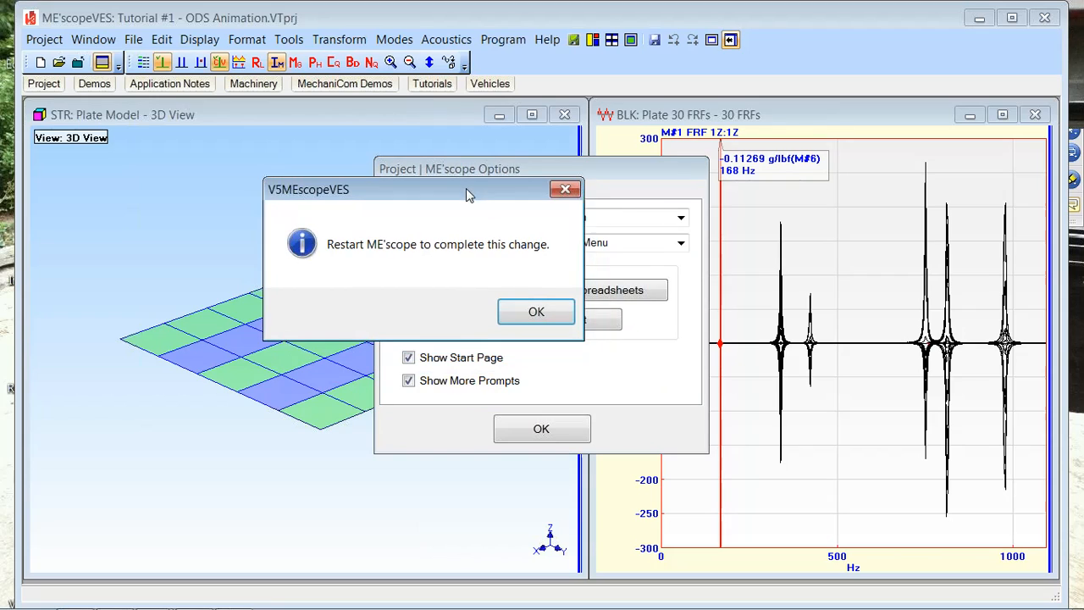
left_click(537, 312)
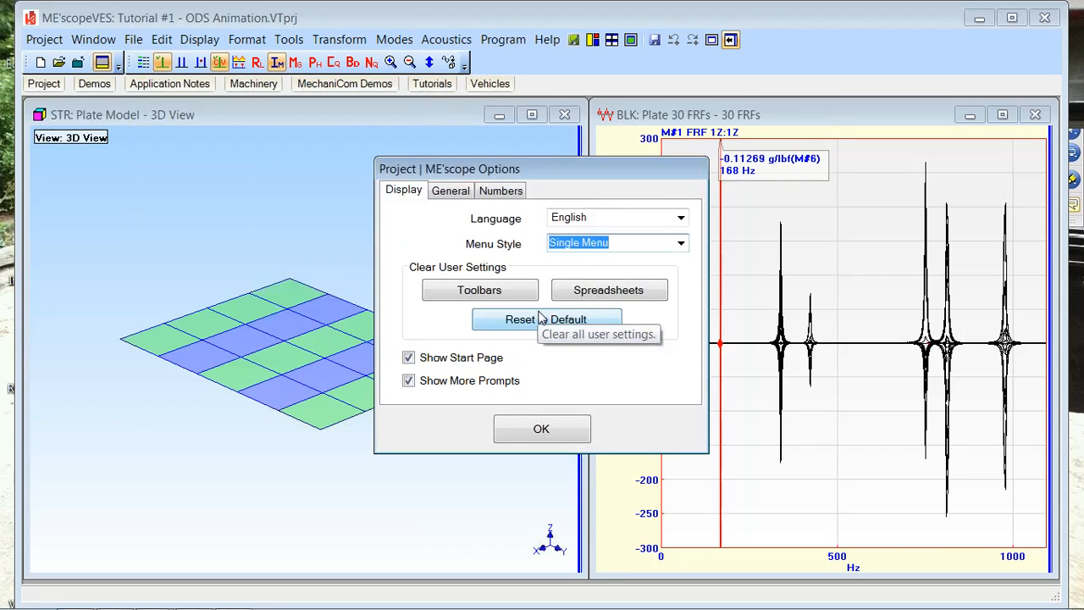
left_click(534, 430)
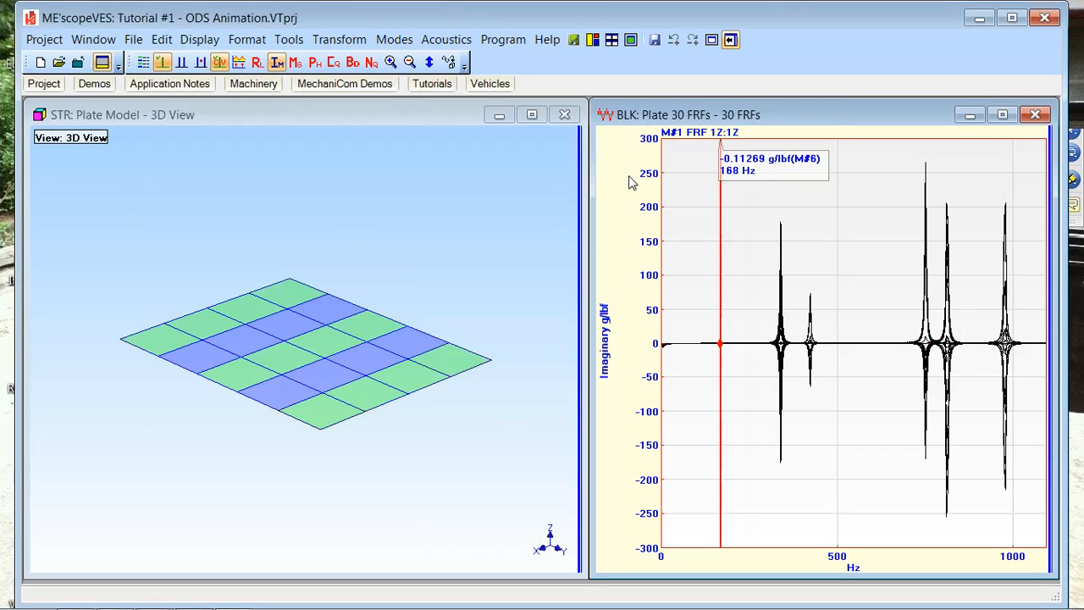
Step: View the context commands of the Plate 30 FRFs window and of the Plate Model window without choosing any
right_click(695, 202)
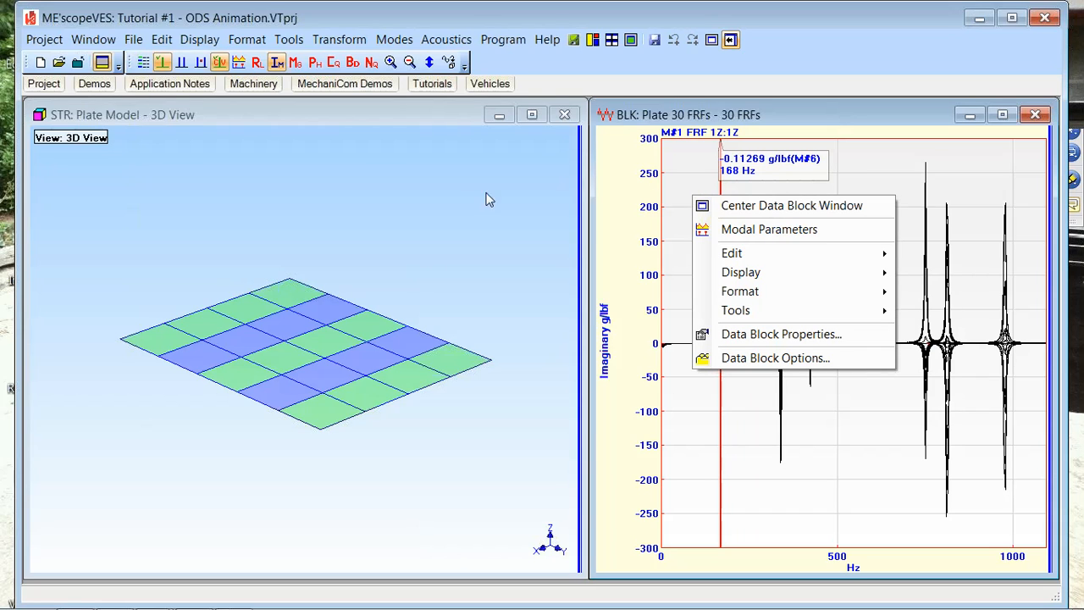
left_click(407, 213)
right_click(336, 208)
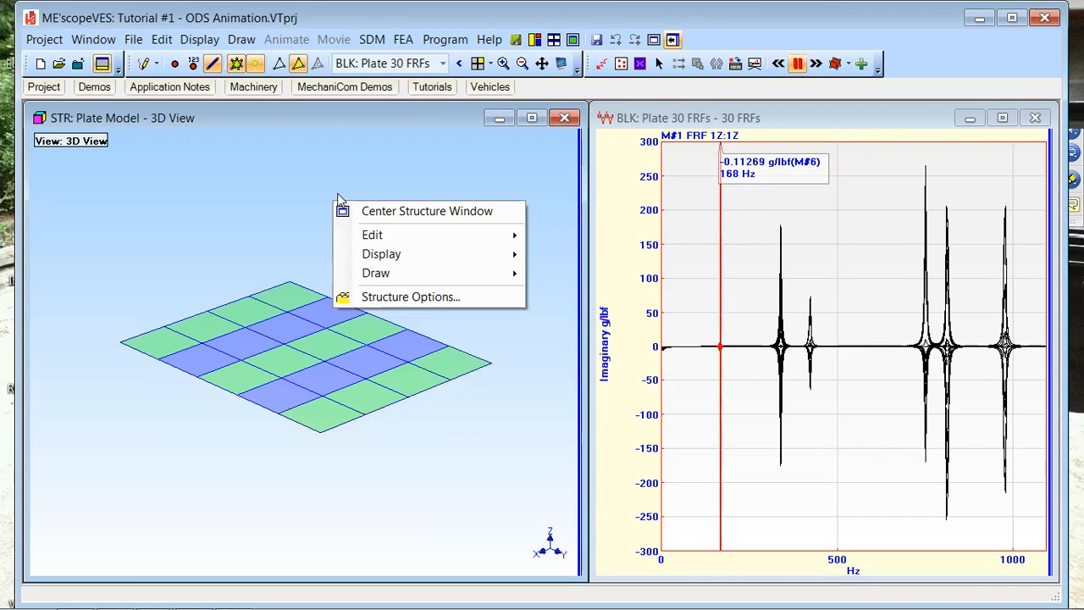
left_click(348, 178)
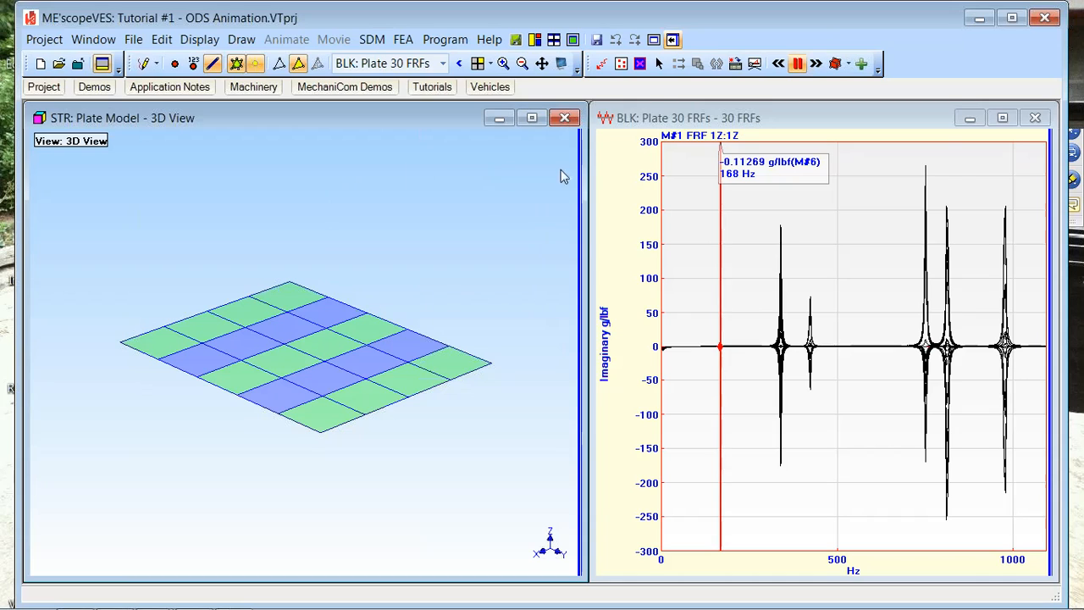
Step: Look through the Edit, Format and Tools context commands of Plate 30 FRFs, and center its Data Block window
left_click(698, 199)
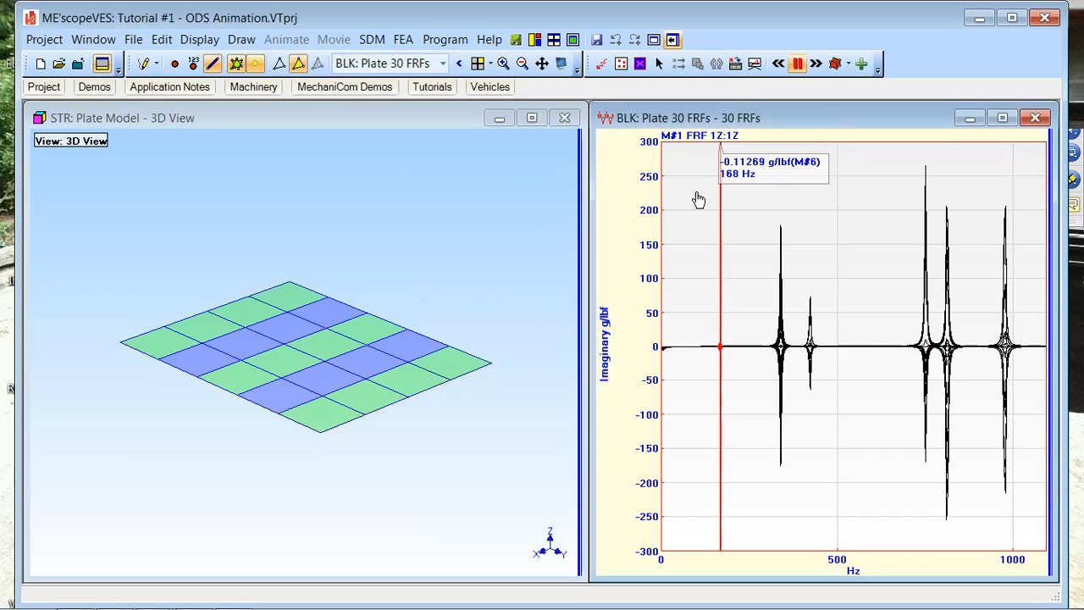
right_click(698, 199)
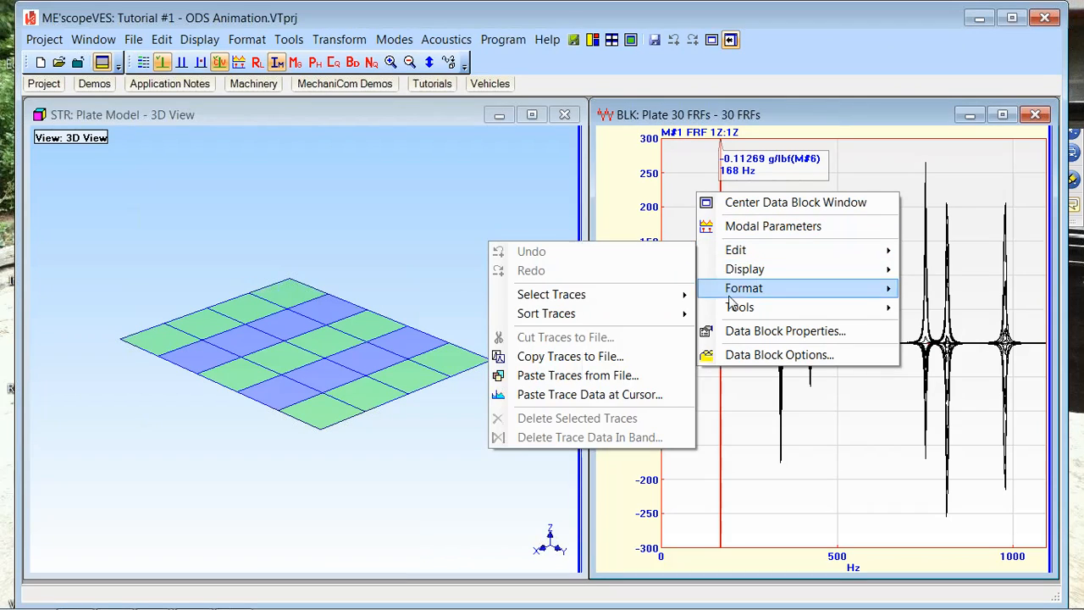
mouse_move(733, 307)
mouse_move(733, 254)
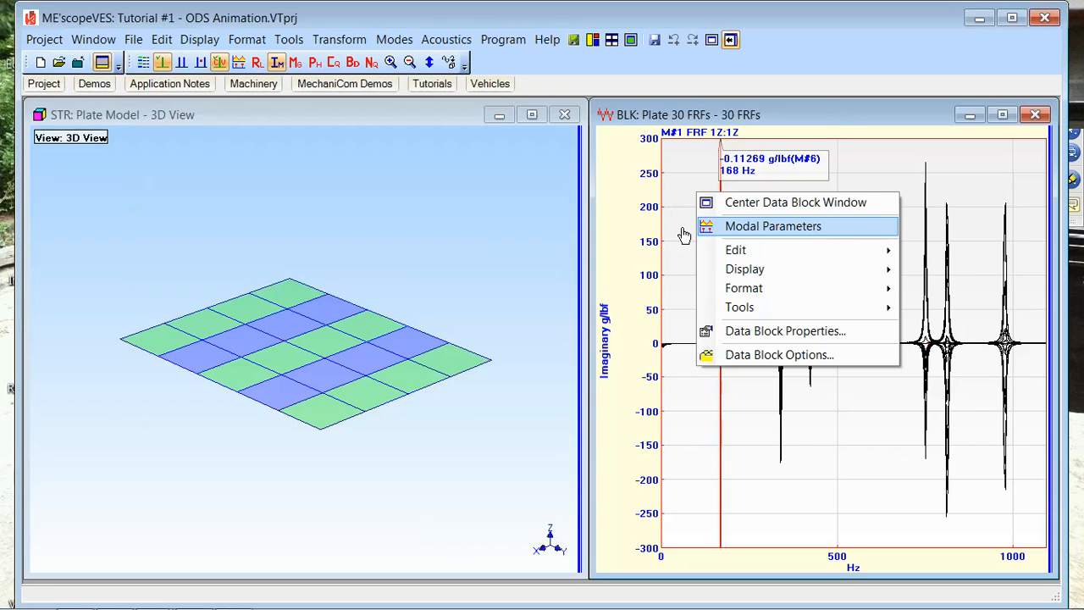
left_click(734, 209)
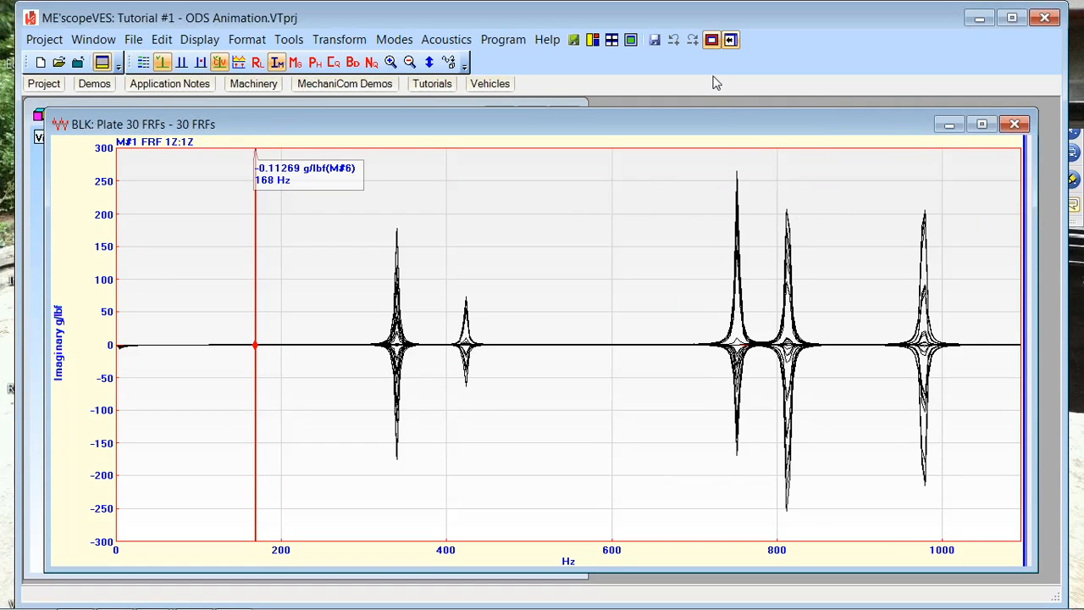
Step: Show the traces spreadsheet in the centered Plate 30 FRFs window, adjust its width with the splitter, and move the line cursor to 176 Hz
left_click(731, 40)
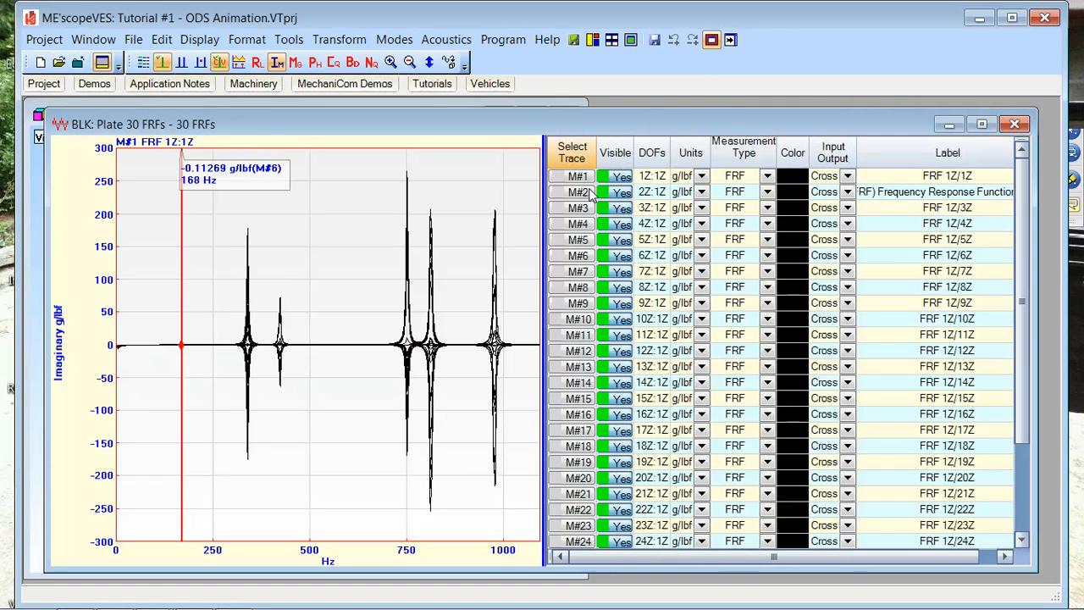
left_click_drag(545, 219, 552, 243)
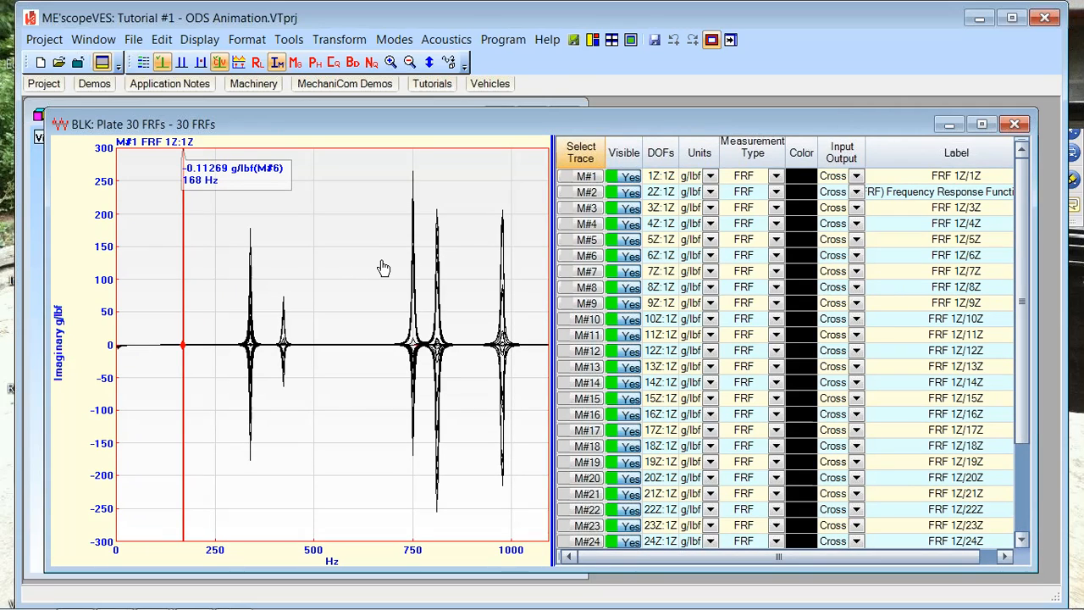
left_click_drag(553, 215, 531, 215)
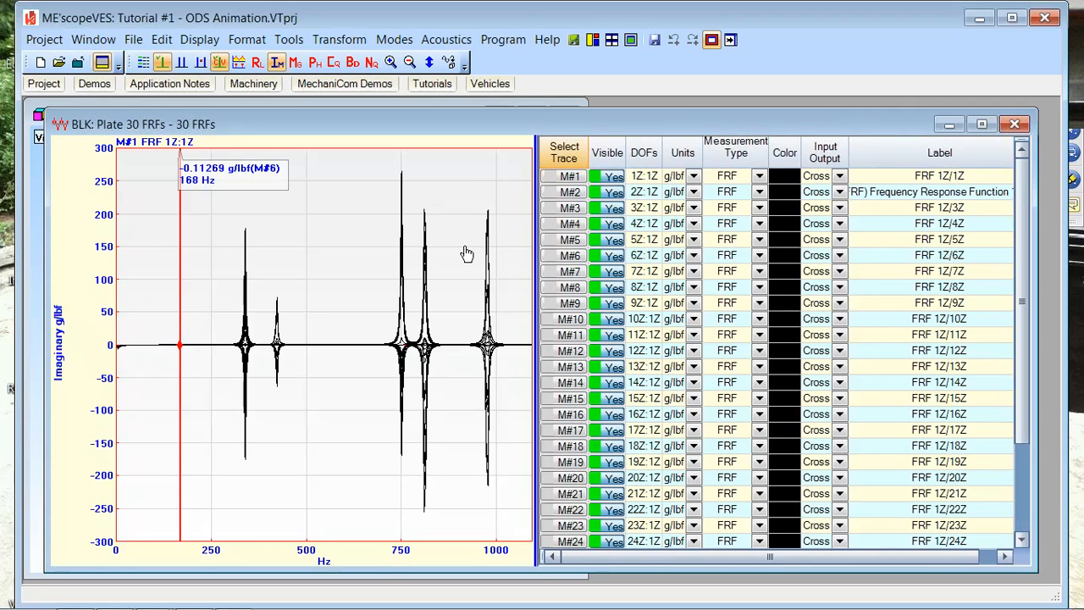
left_click_drag(1021, 255, 1019, 216)
left_click_drag(207, 328, 183, 328)
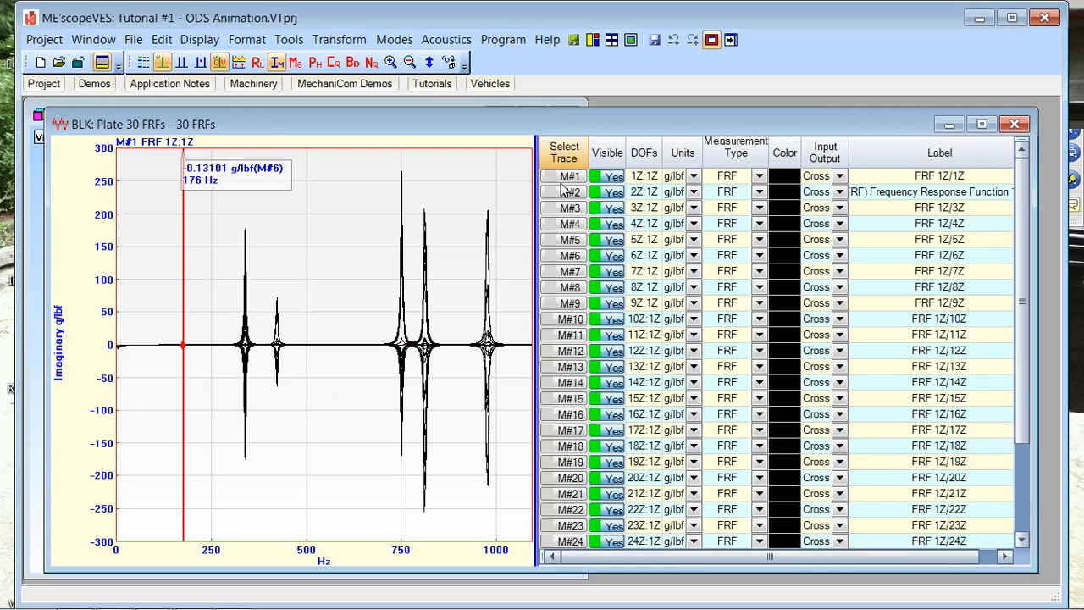
Step: Widen the DOFs, Units, Measurement Type and Input Output columns of the traces spreadsheet
left_click_drag(664, 152, 733, 150)
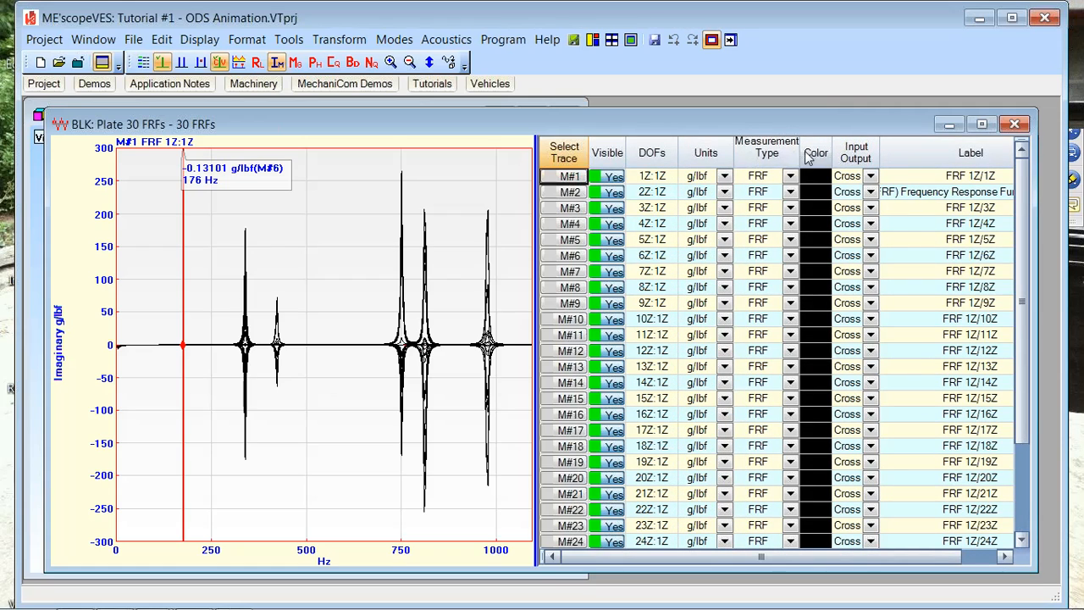
left_click_drag(800, 150, 814, 149)
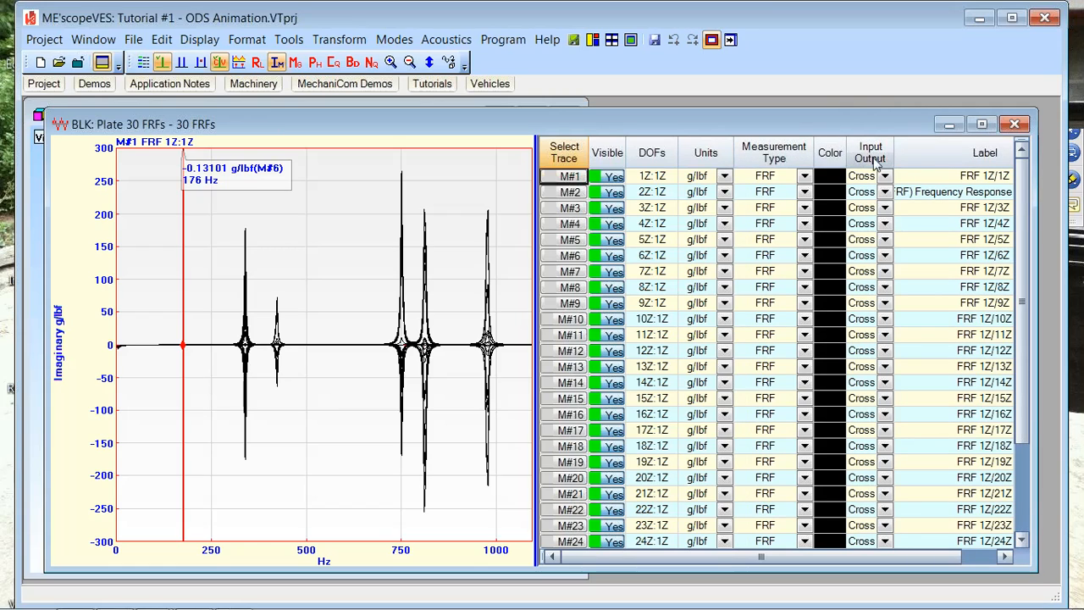
left_click_drag(895, 153, 910, 152)
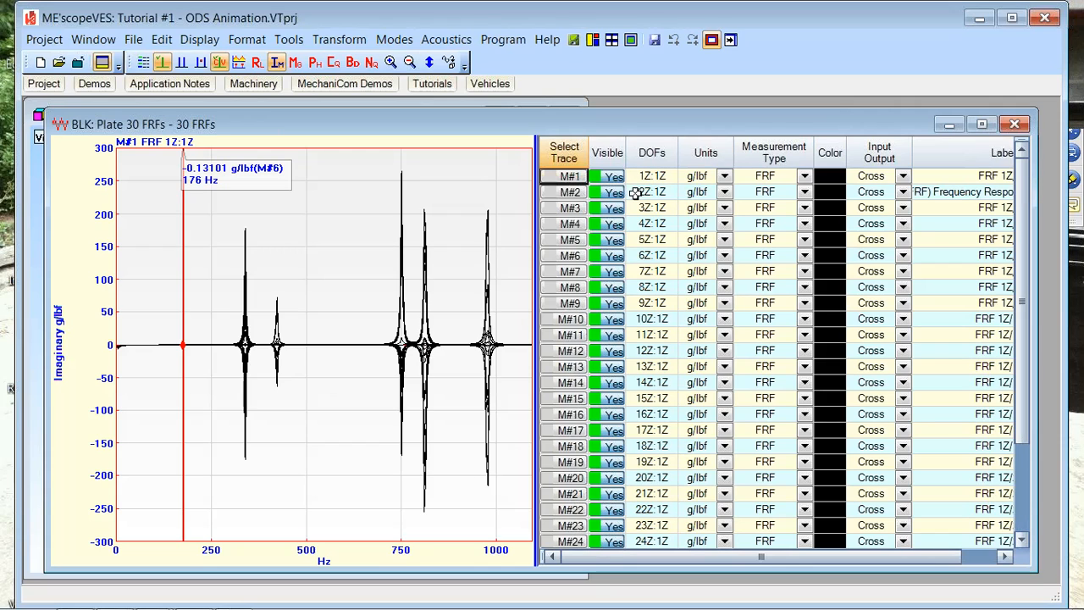
Step: Enlarge the text of the traces spreadsheet by two steps and look through its rows
scroll(623, 209, "up", 1)
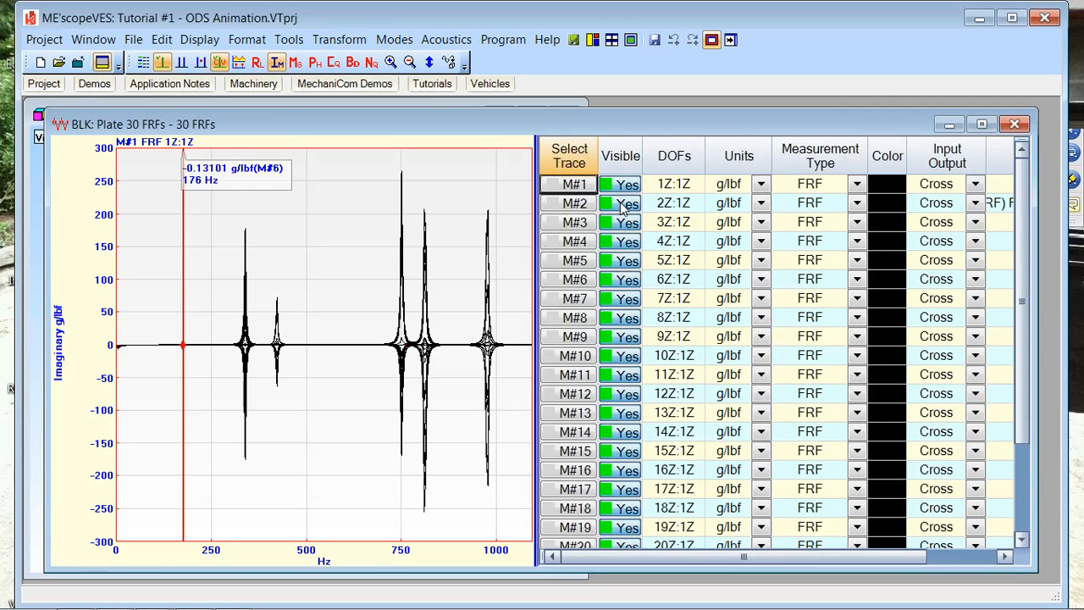
scroll(623, 208, "up", 1)
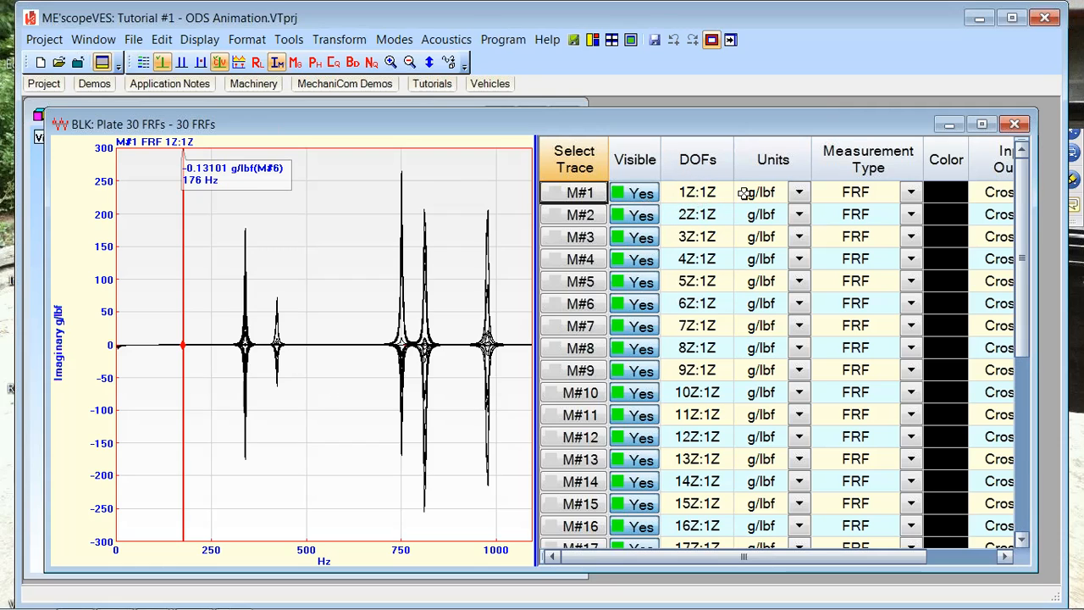
mouse_move(1023, 214)
left_mouse_down()
mouse_move(1019, 406)
mouse_move(1031, 198)
left_mouse_up()
left_click_drag(1020, 218, 1033, 282)
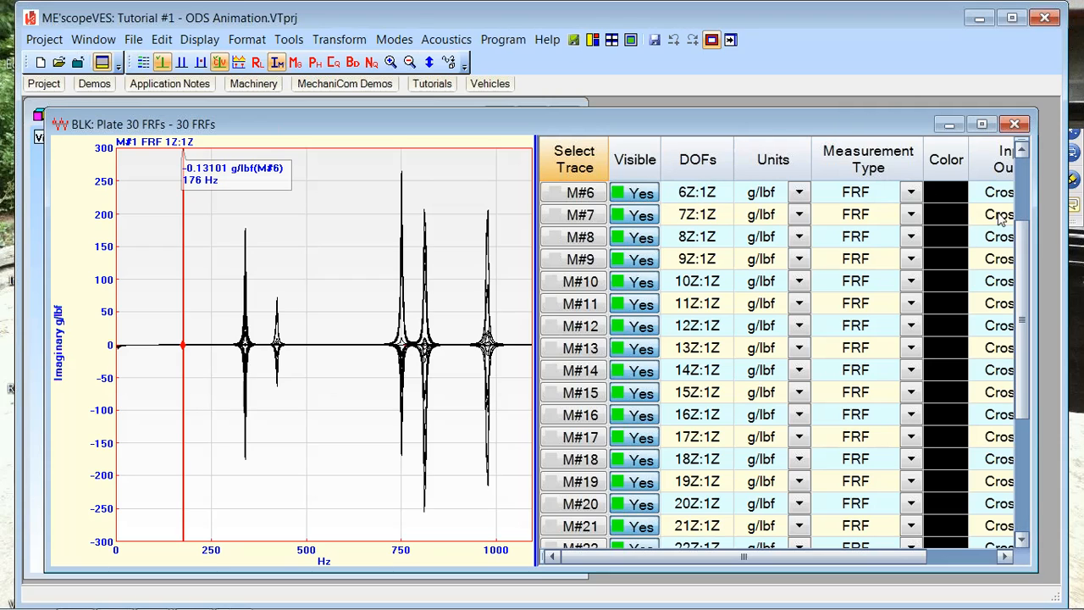
left_click_drag(1024, 238, 1027, 199)
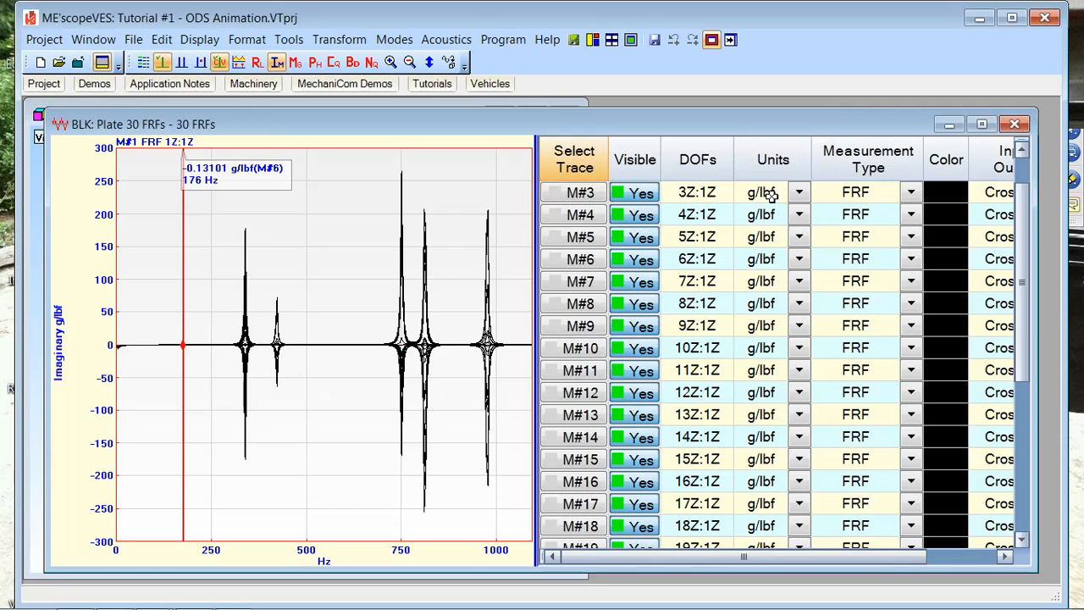
Step: View the available units for trace M#3 without changing them, and select the whole Units column
left_click(801, 195)
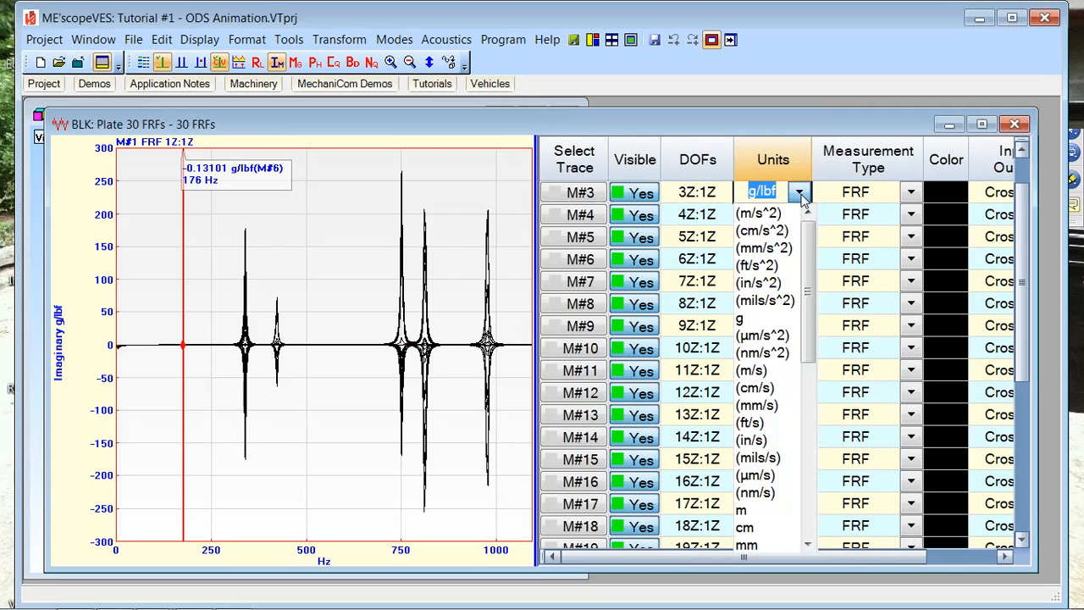
left_click_drag(806, 237, 811, 211)
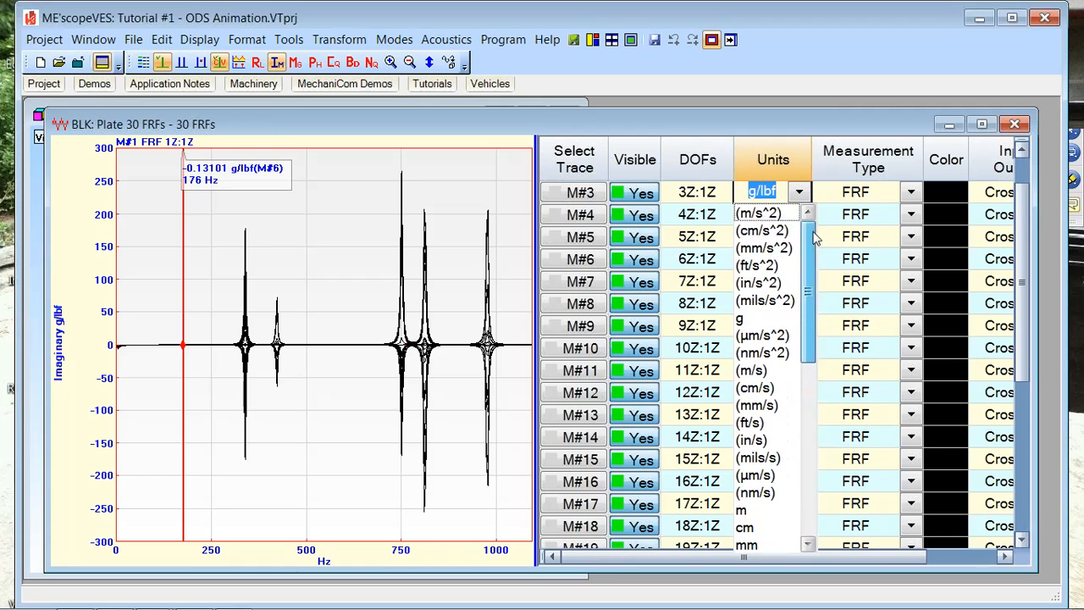
left_click(771, 160)
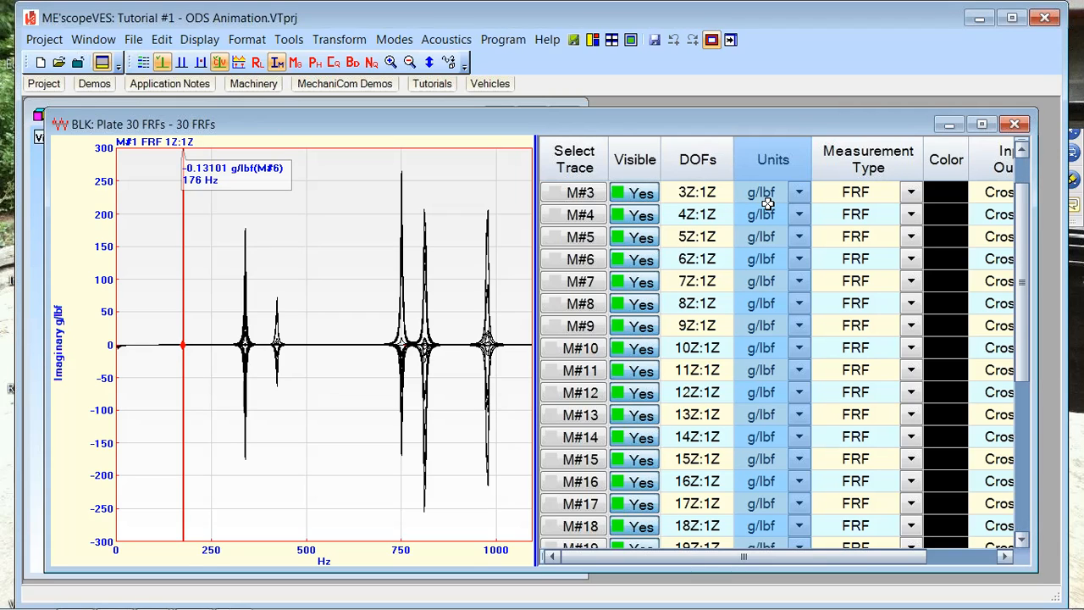
Step: Return the Plate 30 FRFs window to its place beside the Plate Model, and show the model's points with their number labels
right_click(451, 182)
left_click(503, 195)
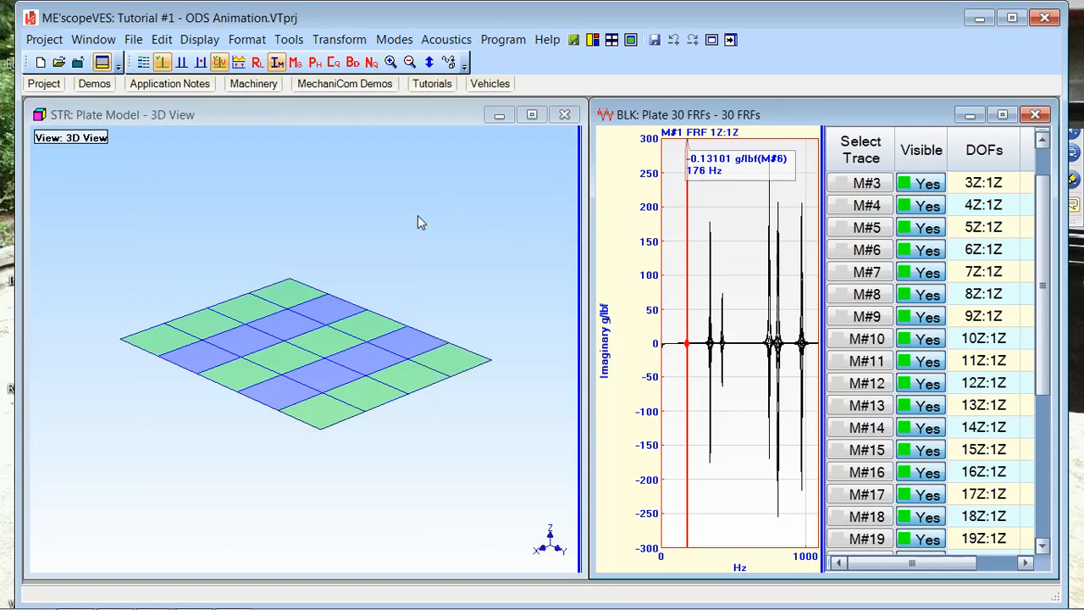
left_click(365, 280)
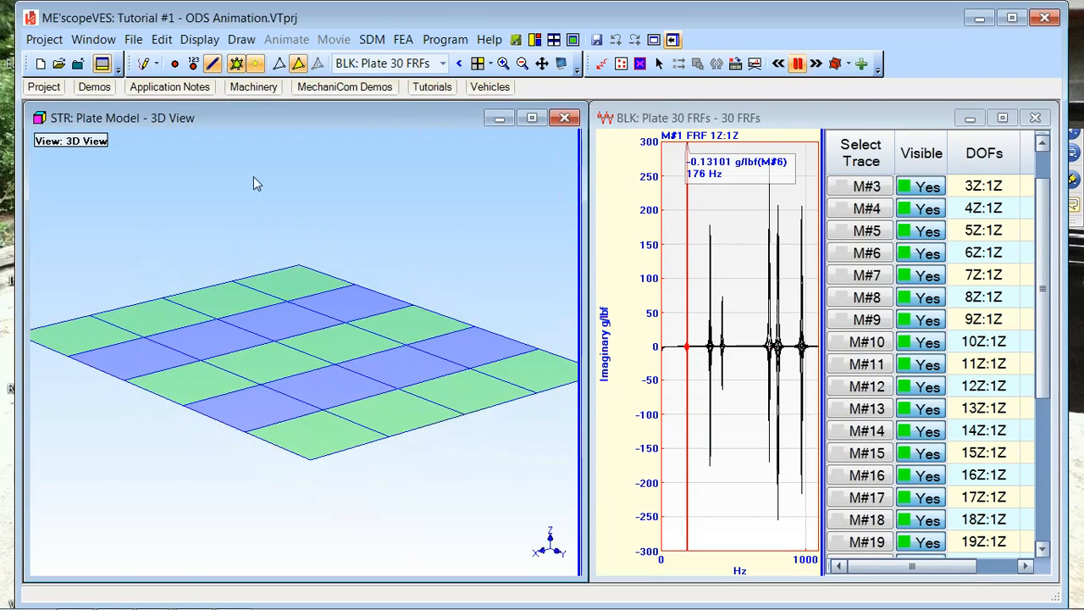
left_click(193, 65)
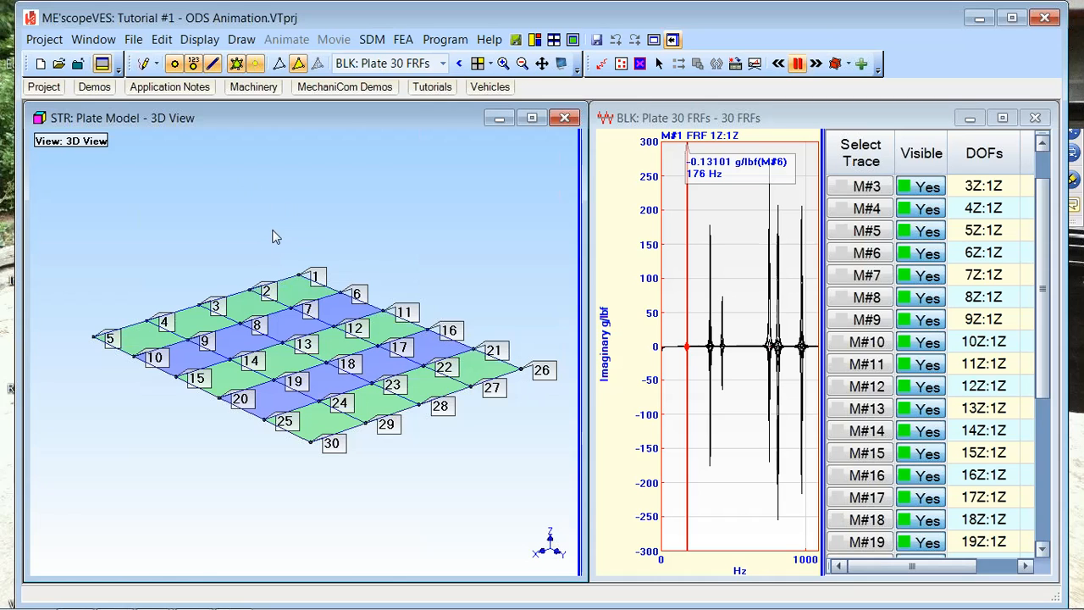
Step: Center the Plate 30 FRFs window again and display its traces in the Rows Columns format, one trace at a time
right_click(629, 177)
left_click(664, 188)
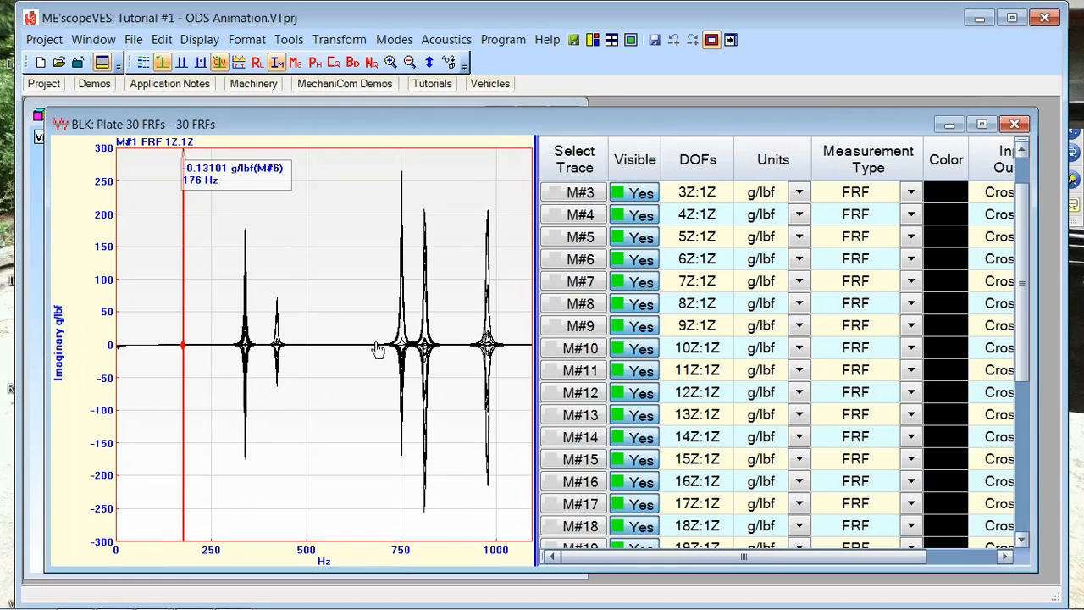
right_click(324, 242)
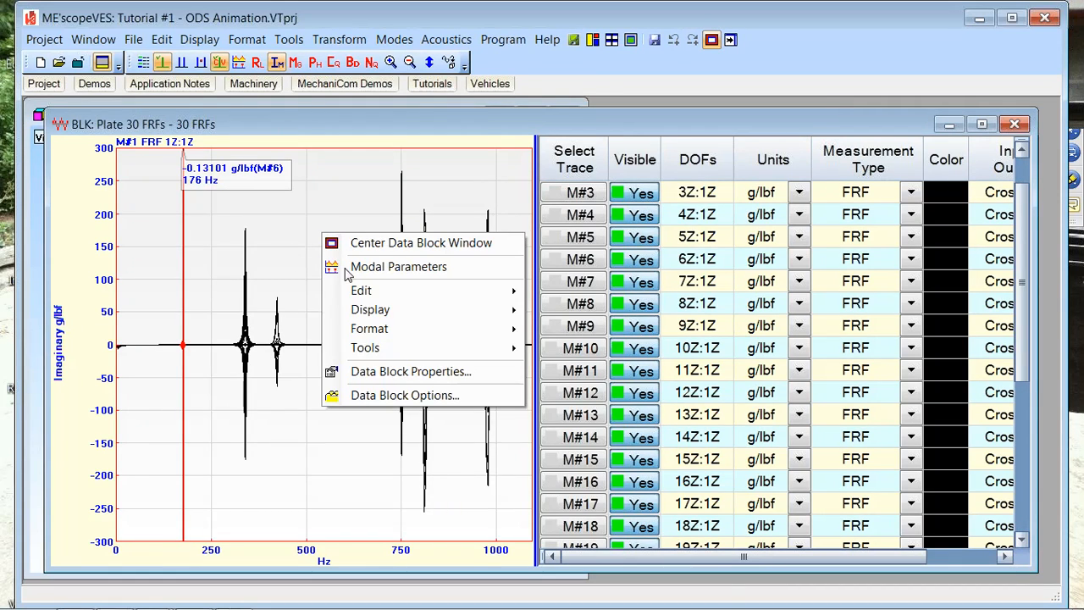
mouse_move(360, 330)
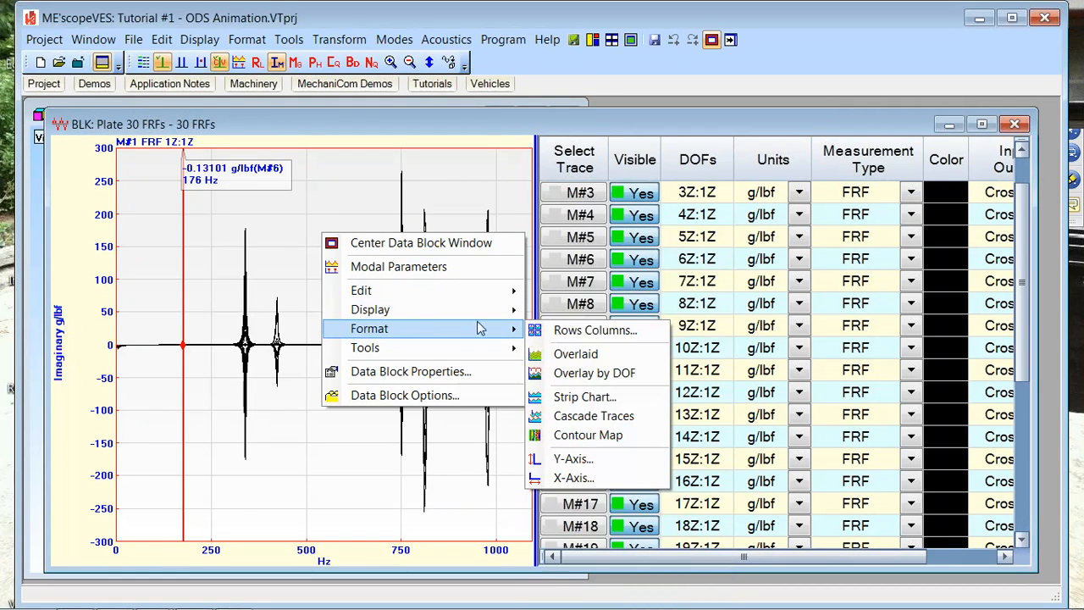
left_click(593, 330)
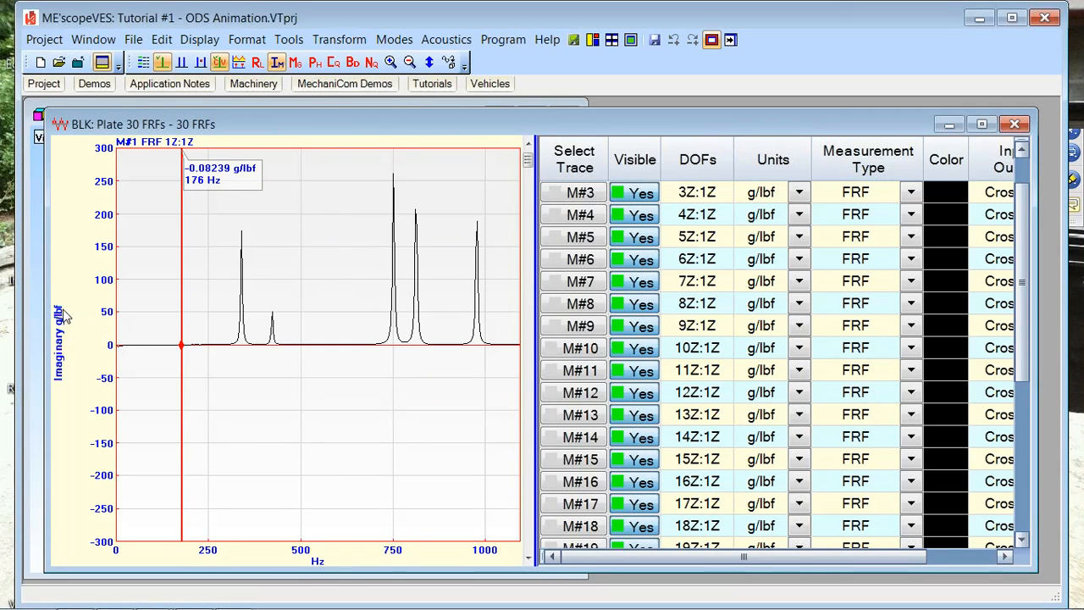
Step: Display the Plate 30 FRFs traces in the Magnitude format and scroll through the graphs to trace M#5
mouse_move(527, 159)
left_mouse_down()
mouse_move(527, 249)
mouse_move(528, 188)
left_mouse_up()
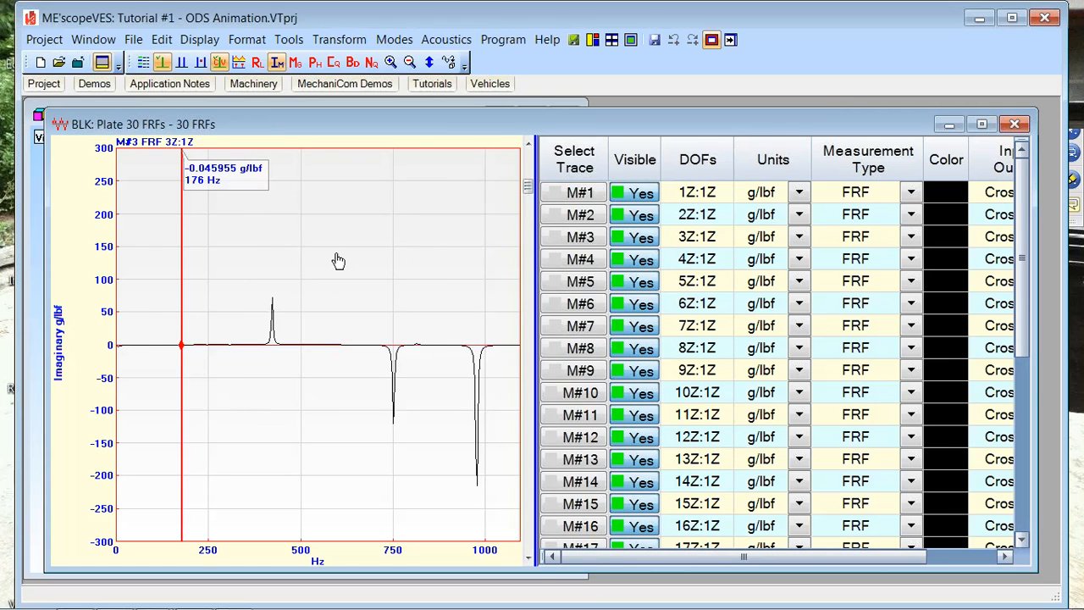
right_click(336, 261)
mouse_move(384, 335)
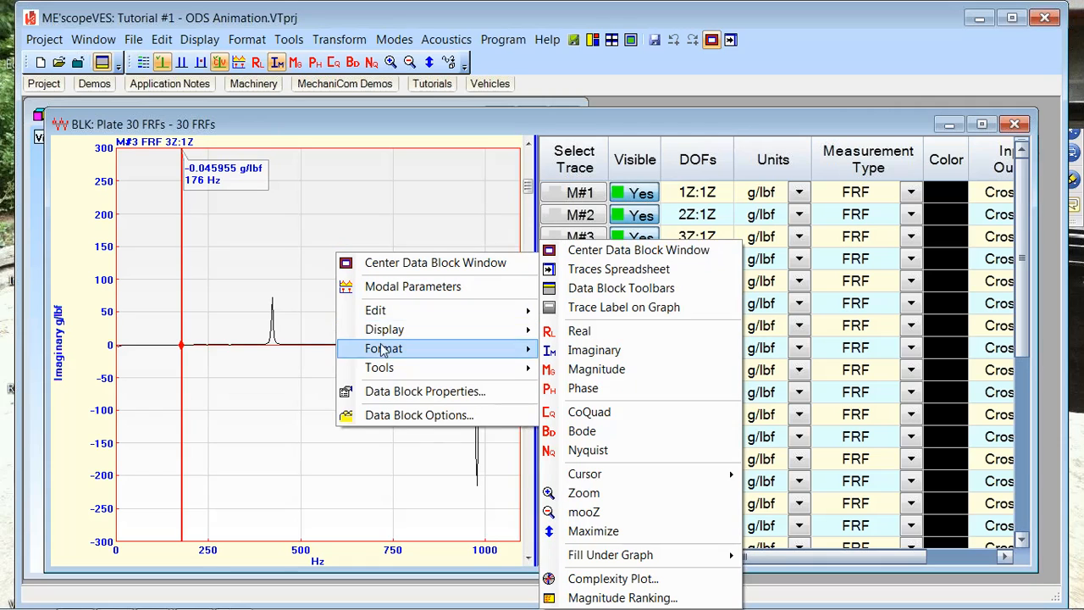
left_click(583, 371)
left_click_drag(533, 309, 545, 309)
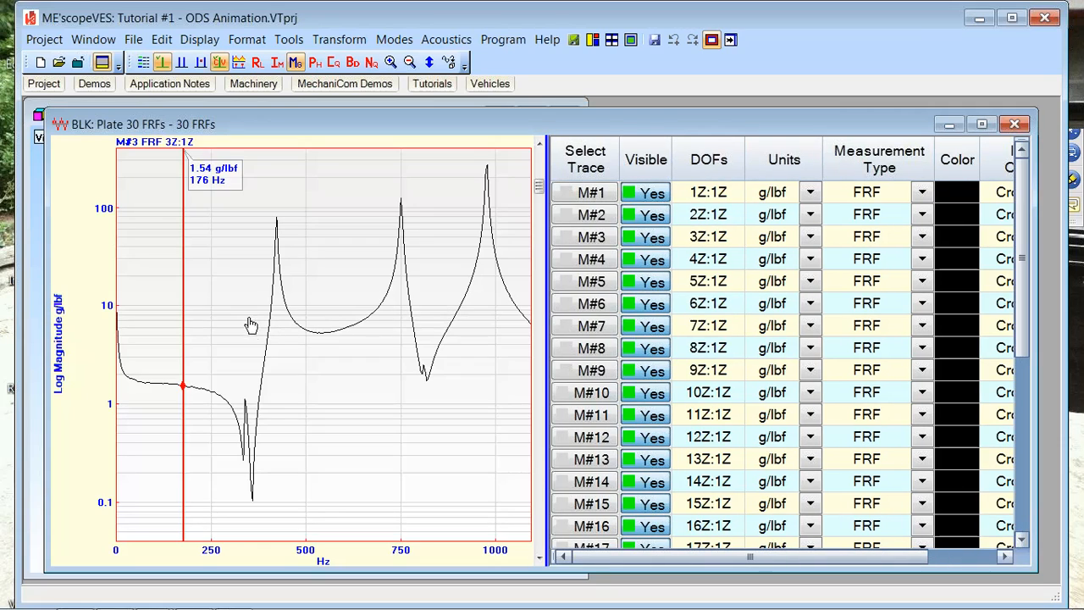
mouse_move(539, 185)
left_mouse_down()
mouse_move(540, 162)
mouse_move(547, 387)
mouse_move(559, 346)
mouse_move(546, 265)
left_mouse_up()
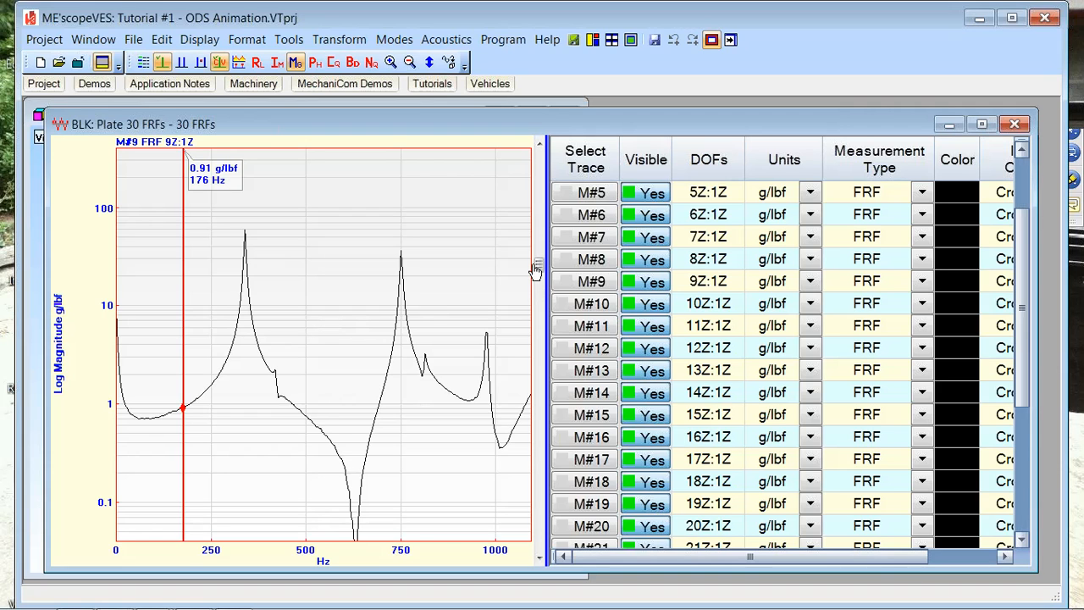
left_click_drag(537, 270, 553, 216)
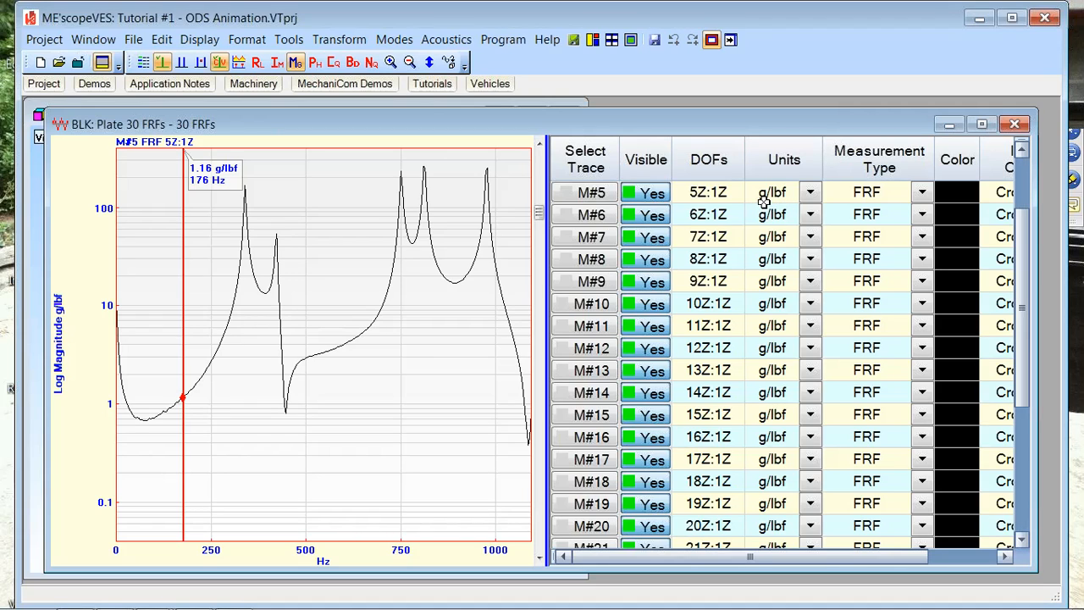
Step: View the available units and measurement types for trace M#5 without changing them
left_click(809, 197)
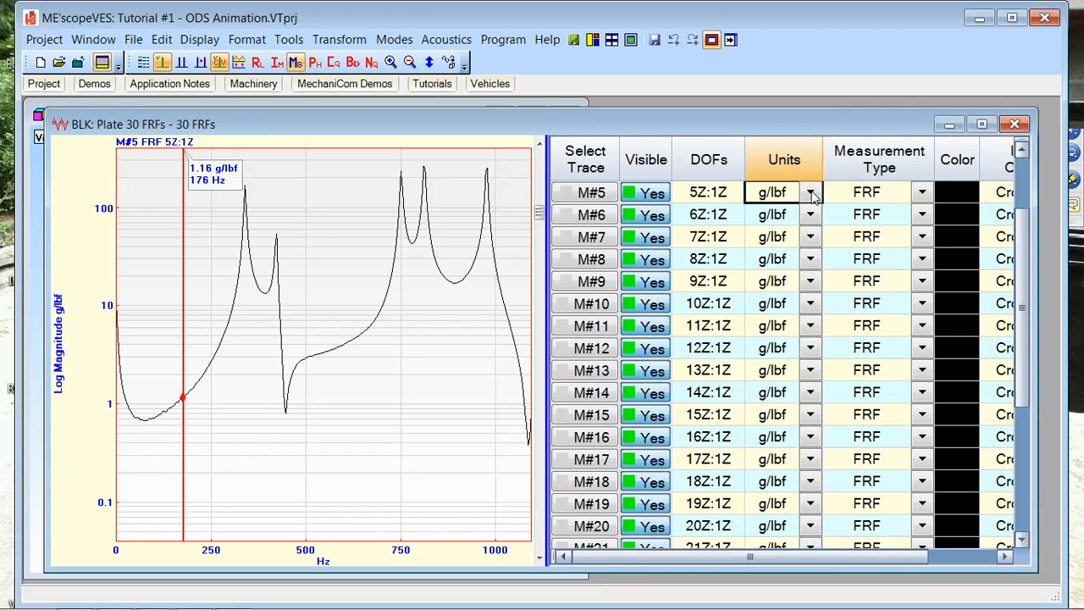
left_click(811, 193)
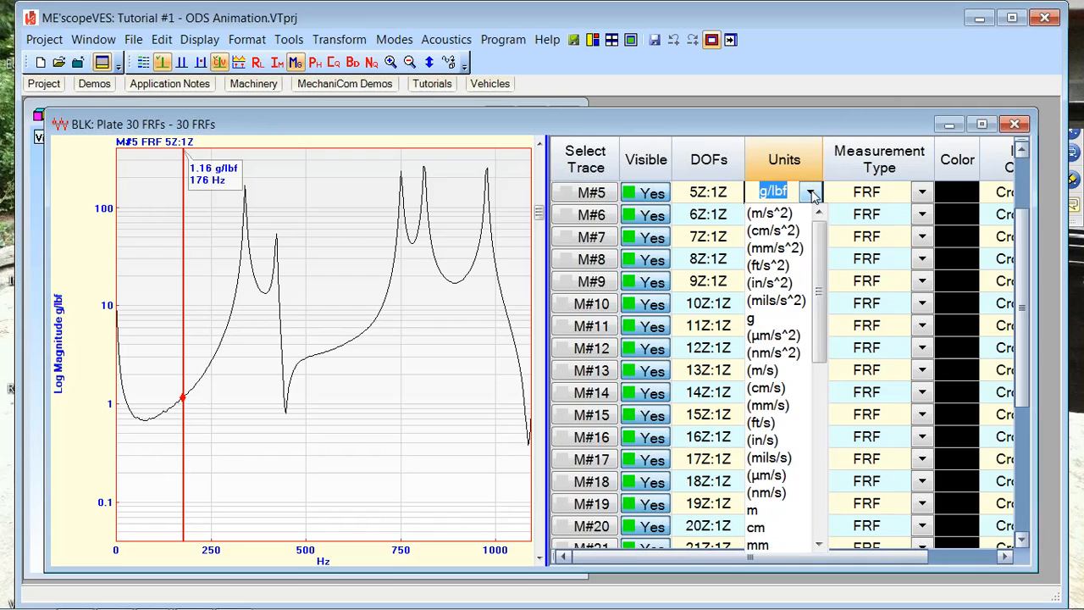
left_click(811, 193)
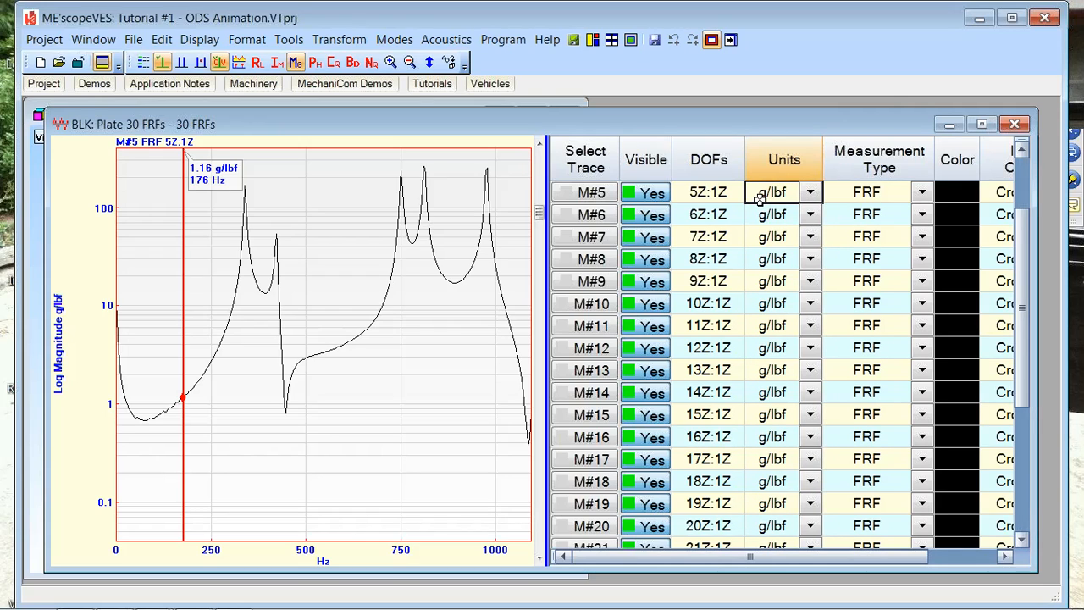
left_click(923, 192)
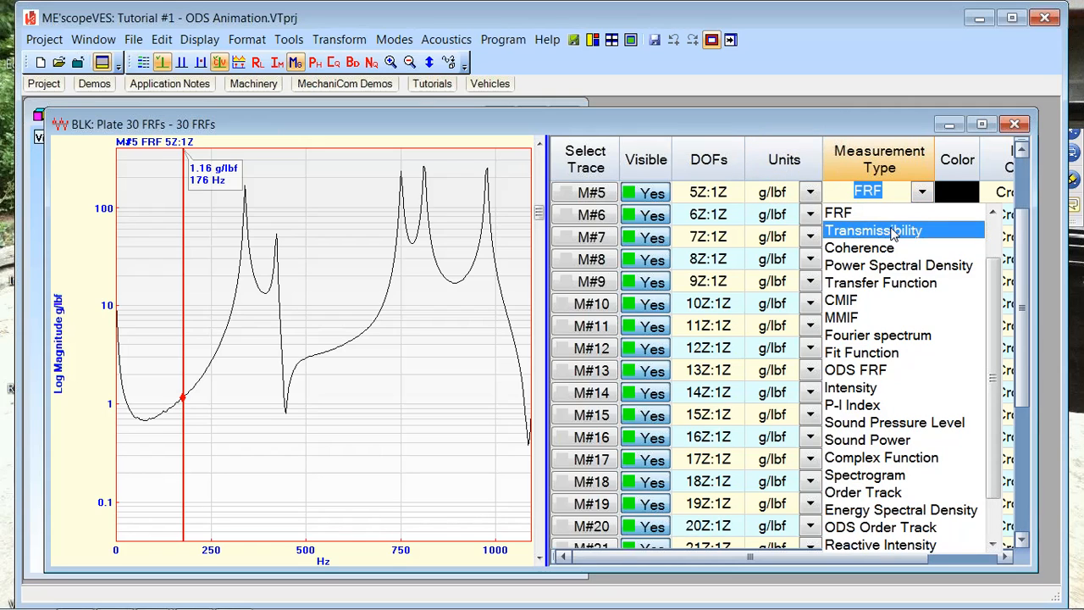
left_click(922, 193)
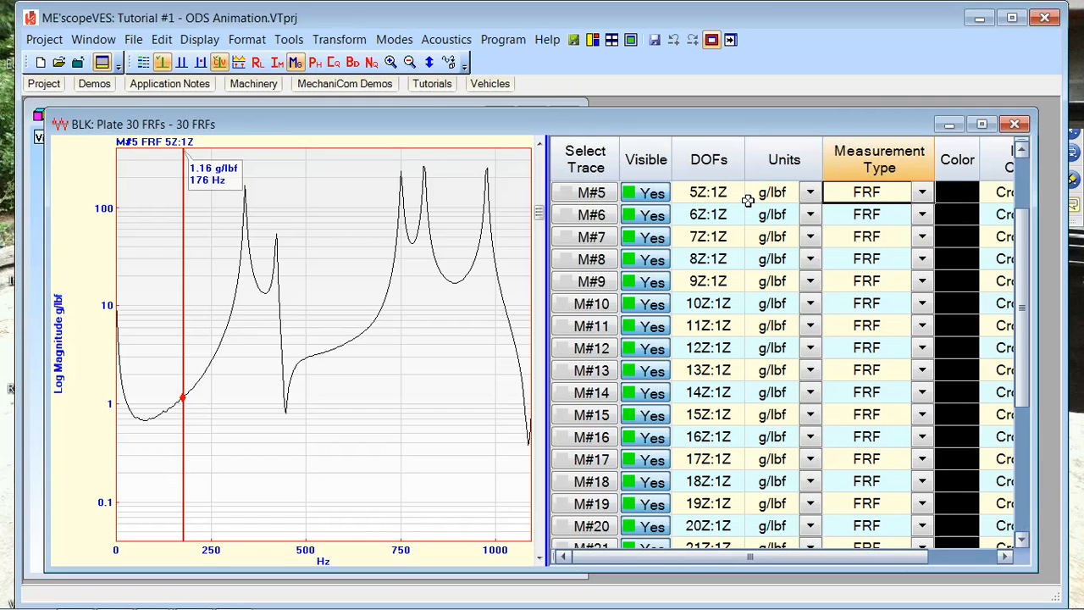
Step: Widen the traces spreadsheet, view the Input Output choices for trace M#5 without changing them, and select the whole Input Output column
left_click_drag(542, 249, 425, 264)
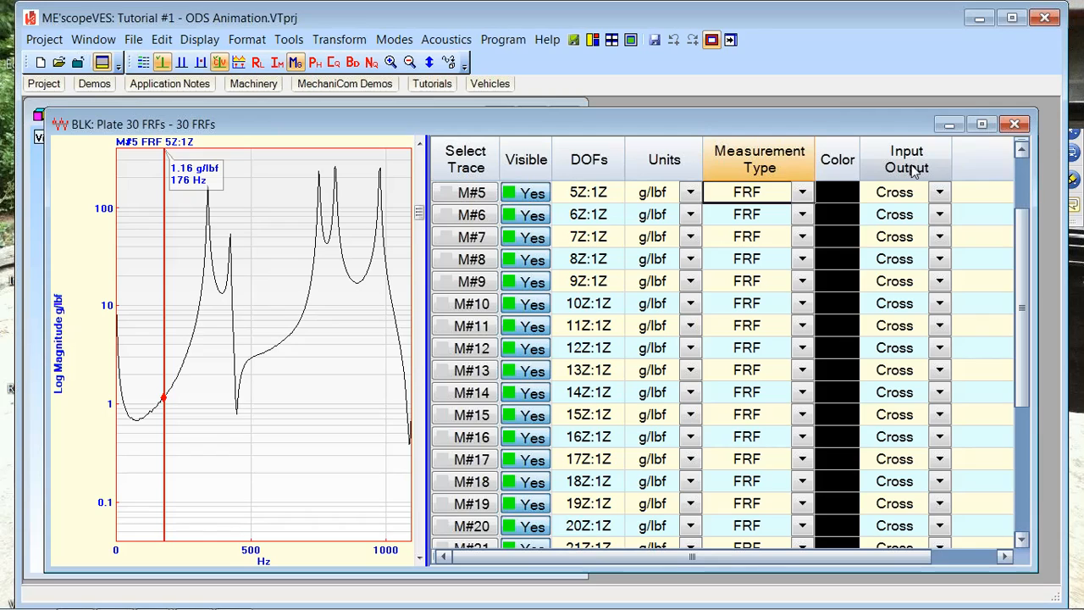
left_click(940, 193)
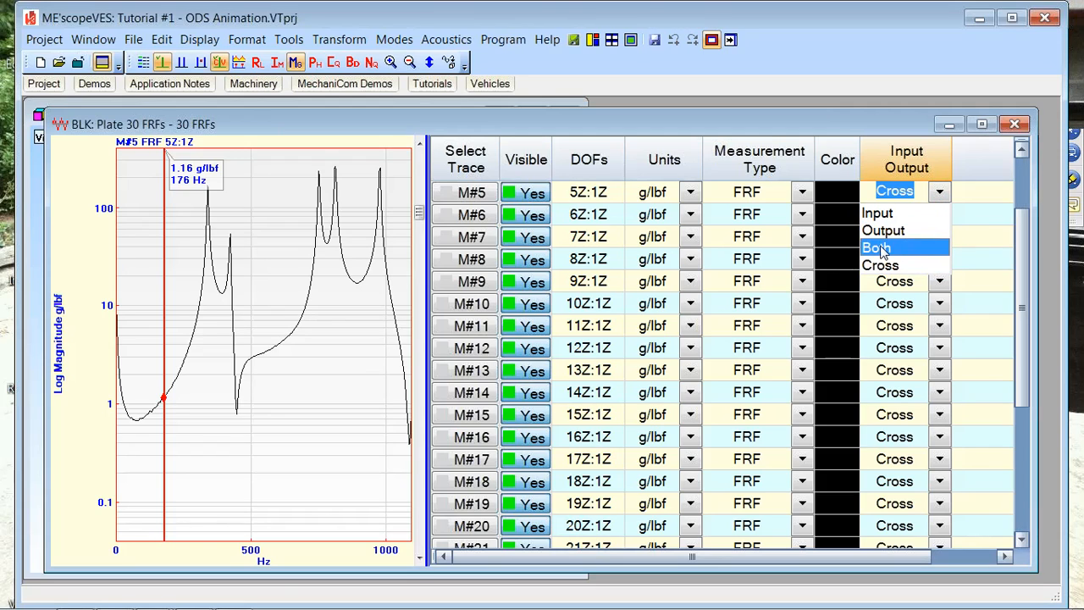
left_click(943, 154)
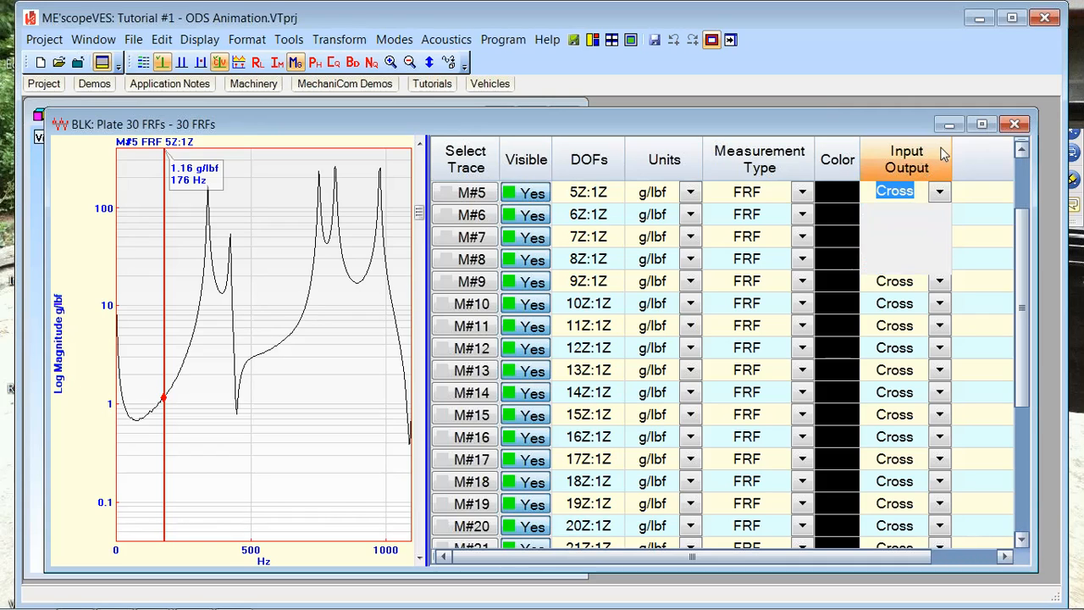
left_click(943, 154)
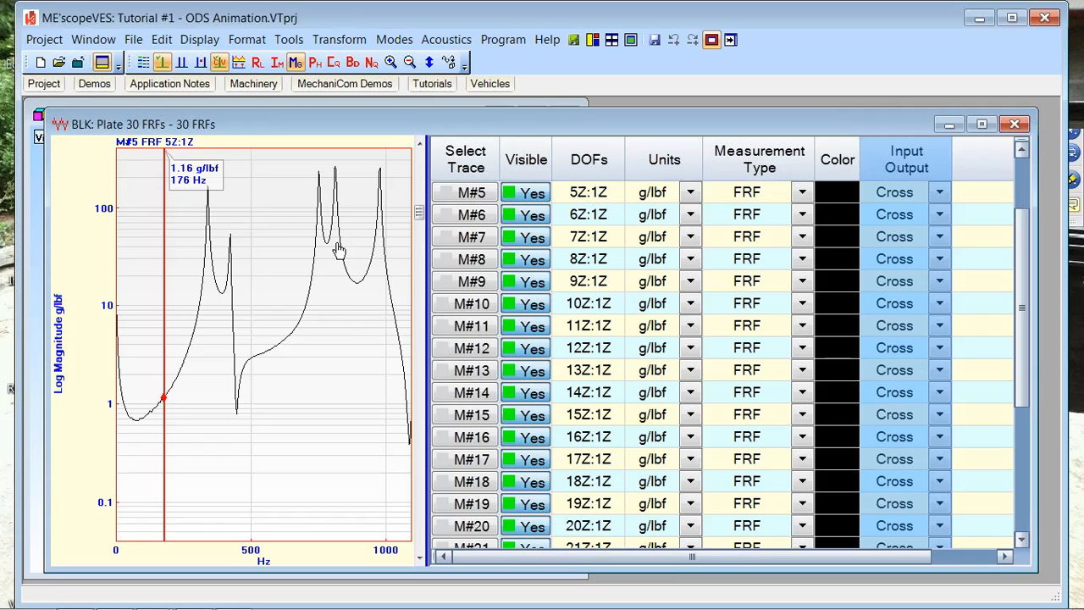
Step: Return the Plate 30 FRFs window to its place beside the Plate Model, and enlarge its graph over most of the spreadsheet
right_click(303, 227)
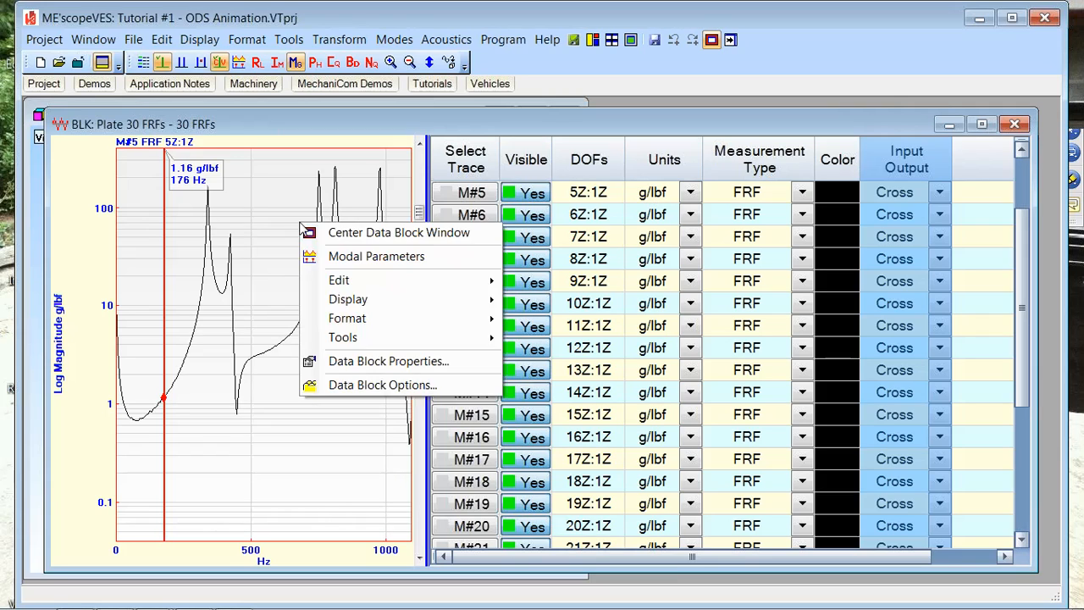
left_click(353, 240)
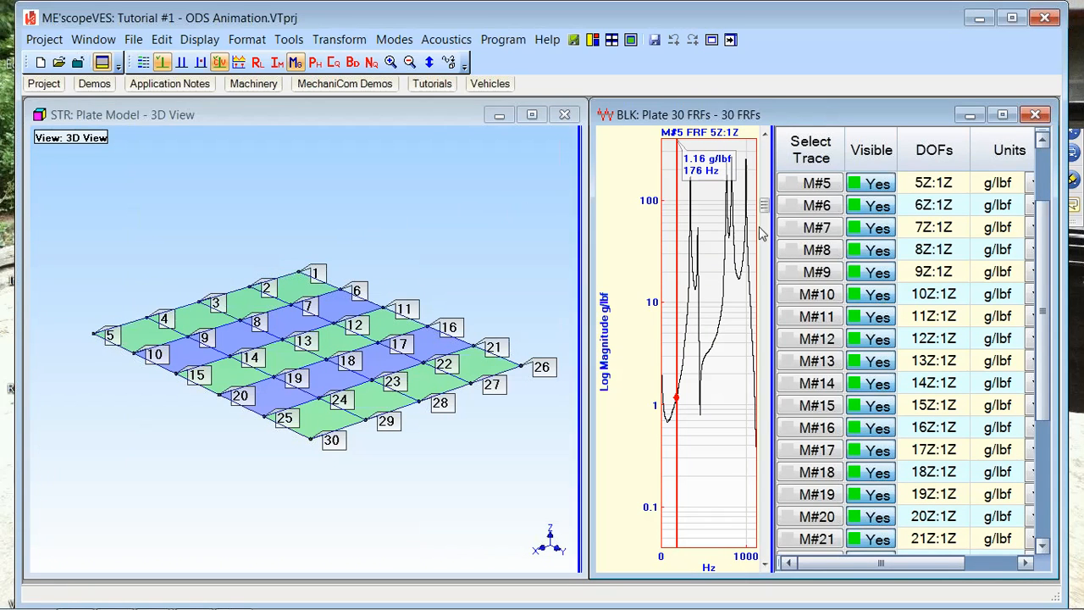
left_click_drag(780, 238, 1027, 234)
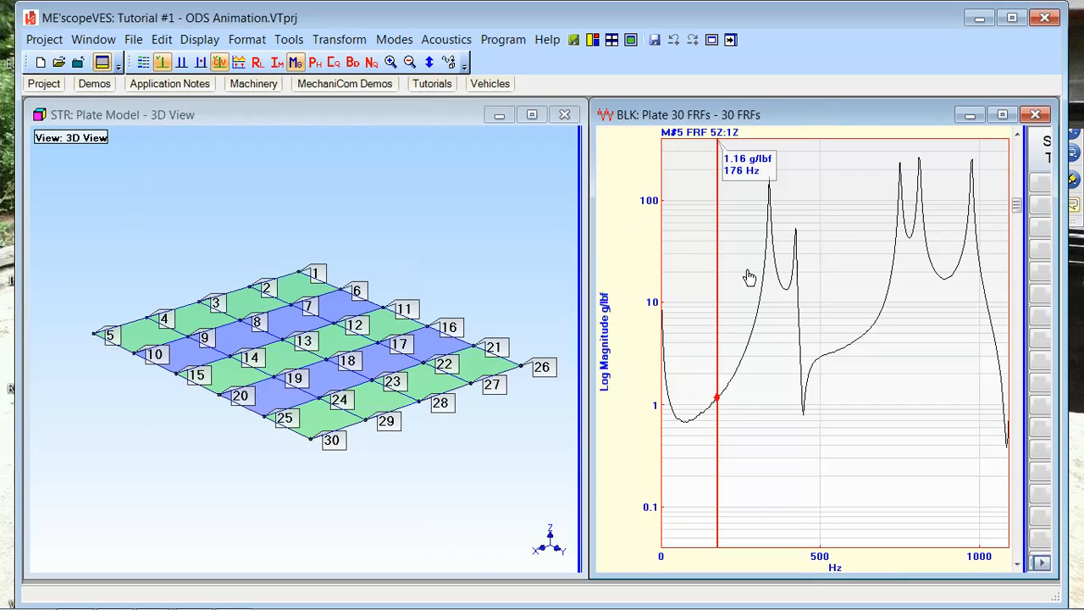
Step: Start Animate Shapes for the Plate Model and check that the animation source is BLK: Plate 30 FRFs
right_click(370, 206)
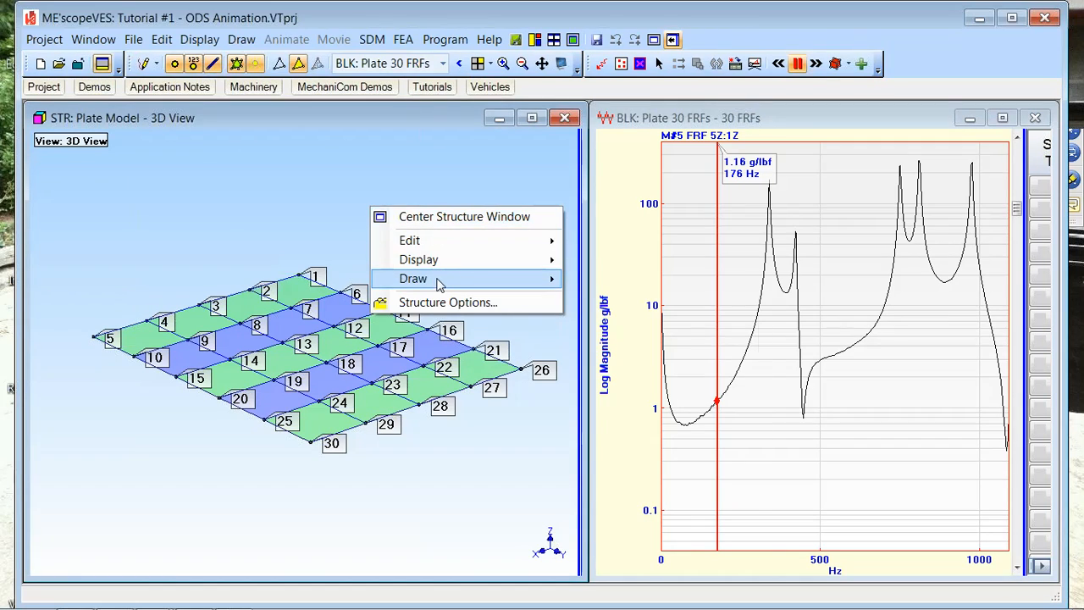
mouse_move(440, 282)
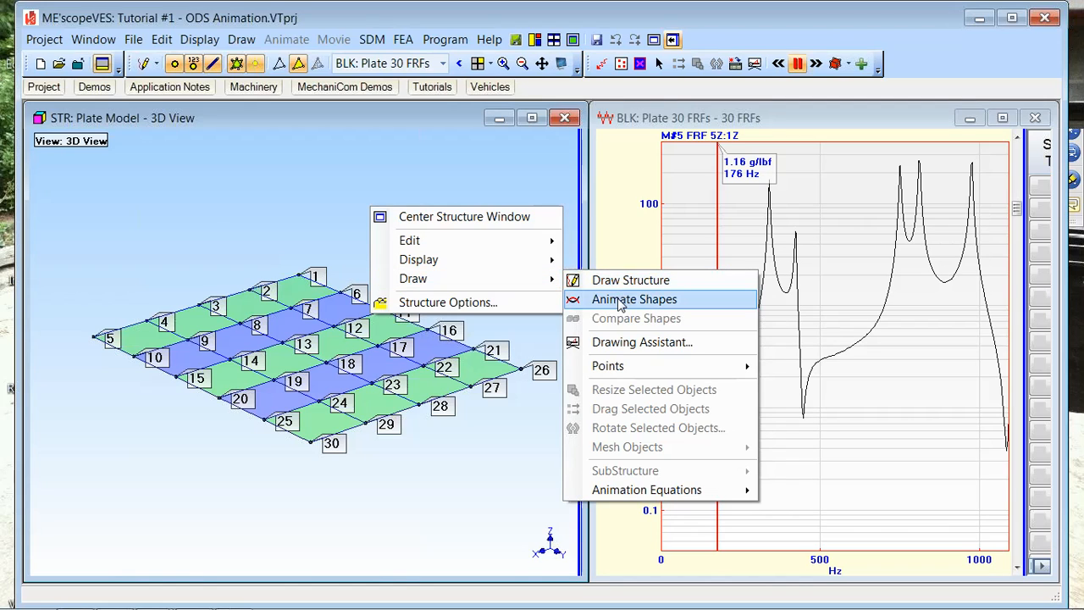
left_click(621, 303)
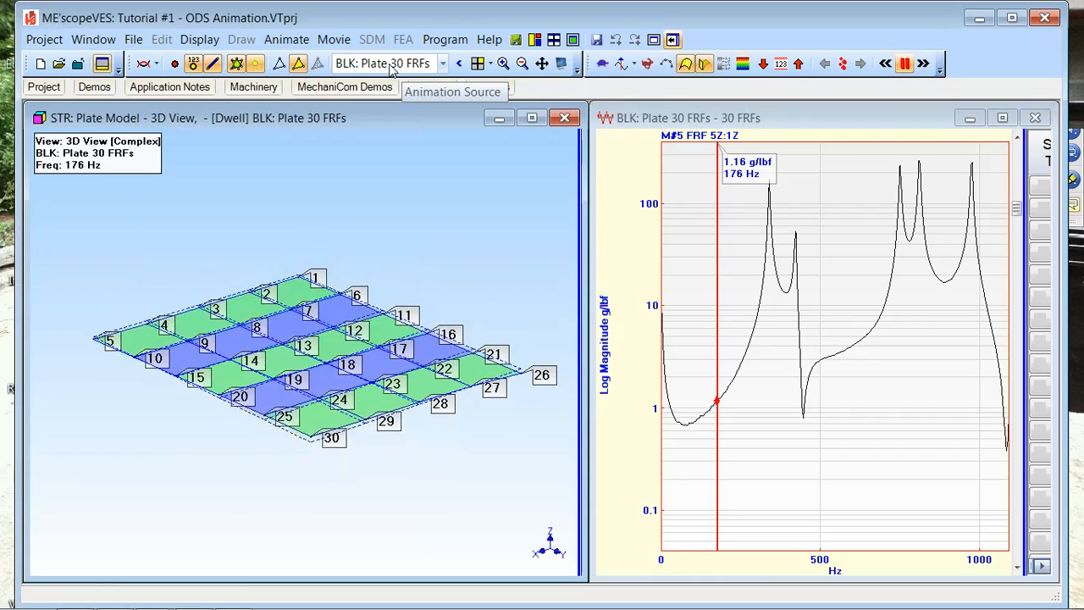
left_click(443, 65)
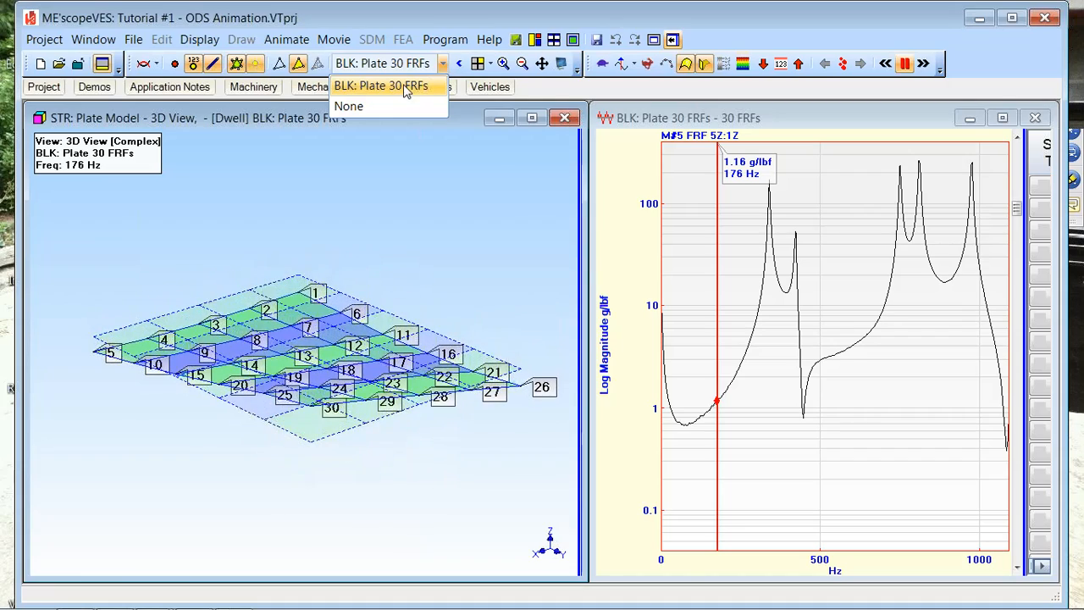
Step: Show trace M#1 in the graph and move the line cursor to 24 Hz to animate the shape at that frequency
left_click_drag(721, 245, 680, 268)
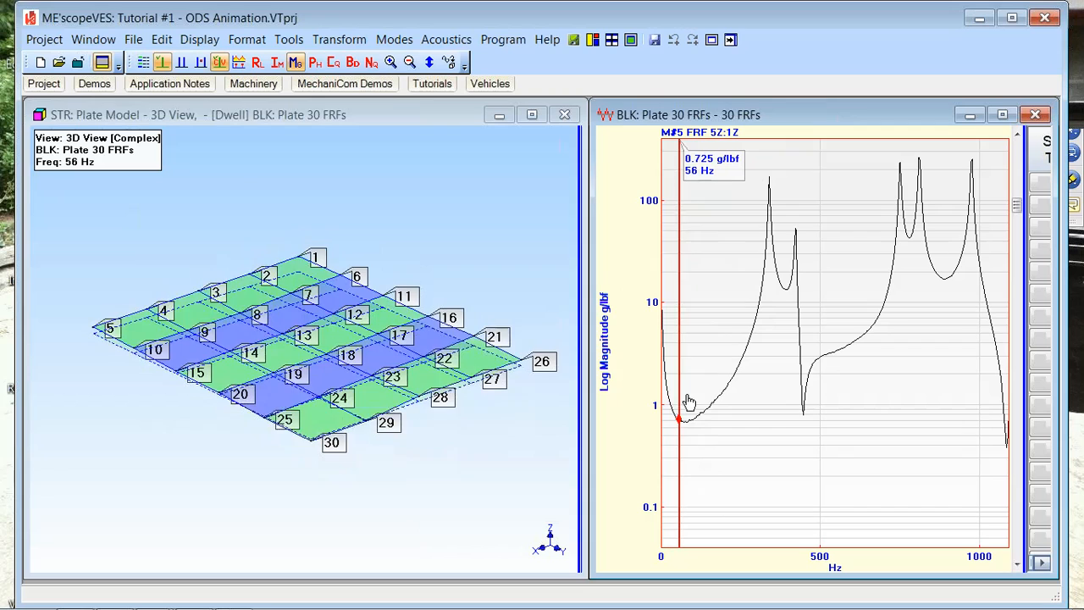
left_click_drag(1019, 207, 1019, 155)
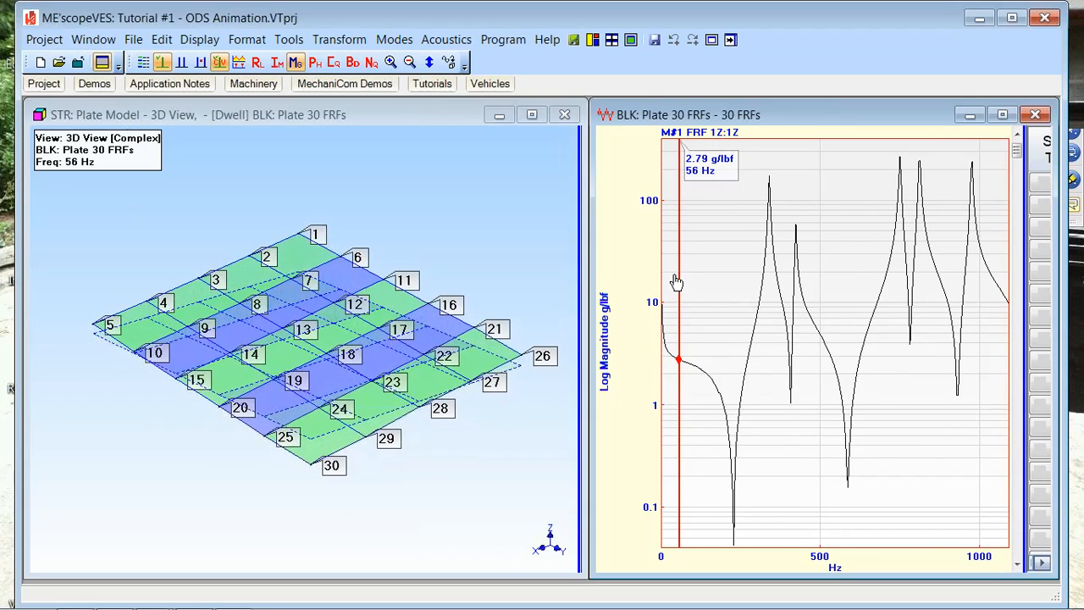
left_click_drag(677, 278, 669, 273)
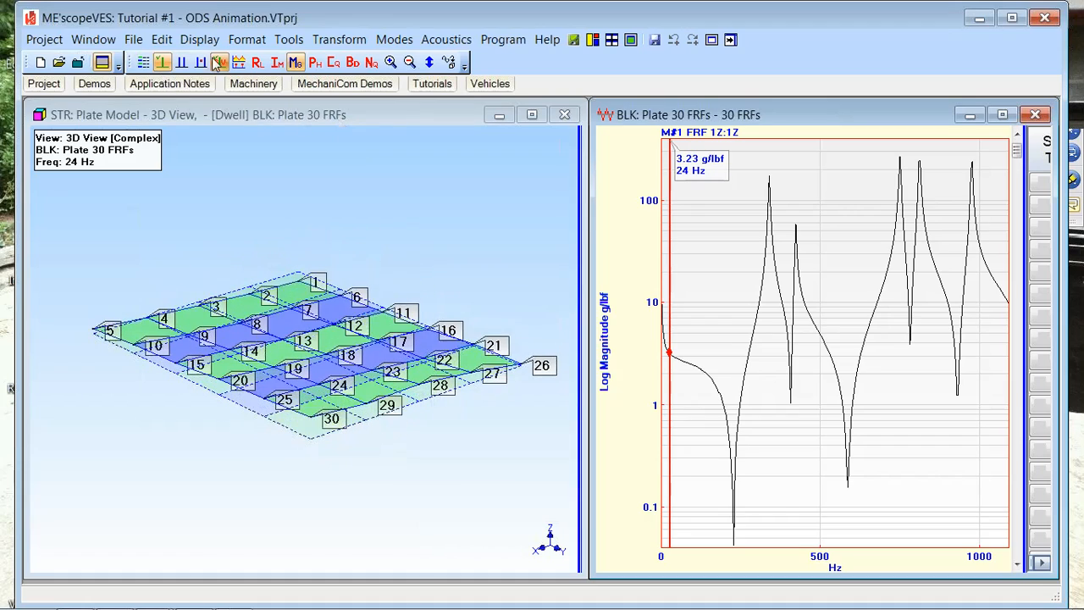
Step: Hide the point number labels on the animated Plate Model and rotate its 3D view
left_click(190, 157)
left_click(194, 65)
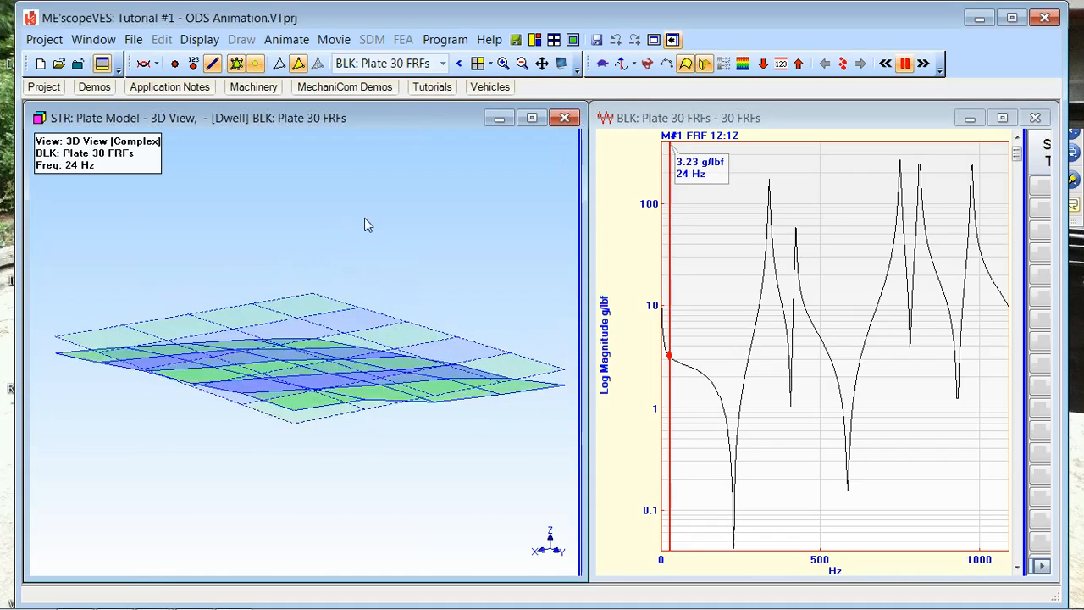
left_click_drag(364, 218, 370, 233)
Step: Move the line cursor to 56 Hz and then 0 Hz, and place its value label farther from the cursor line
left_click_drag(671, 273, 679, 275)
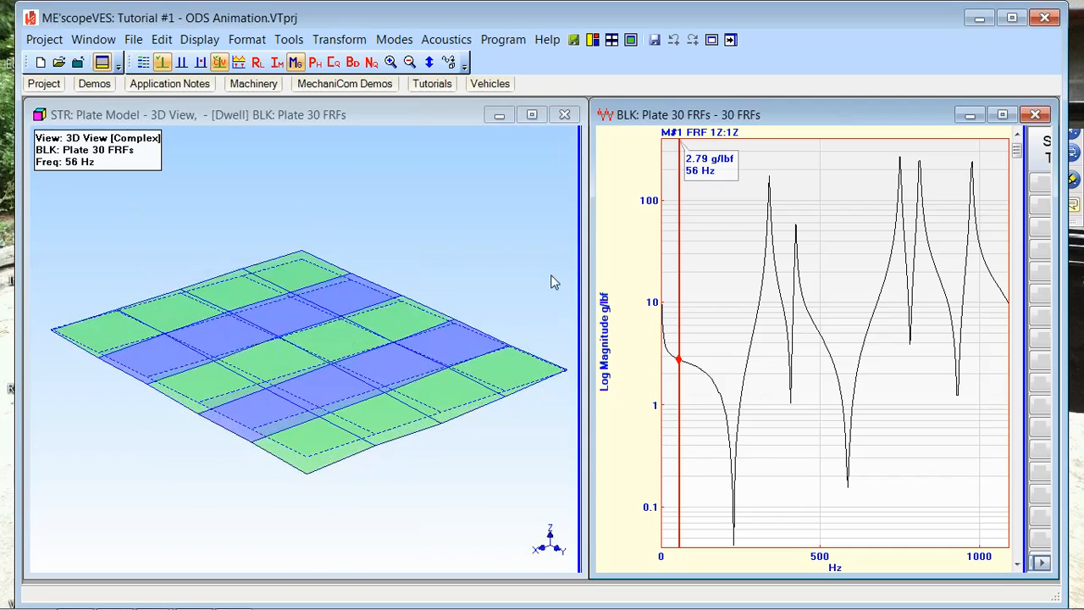
left_click_drag(683, 272, 663, 273)
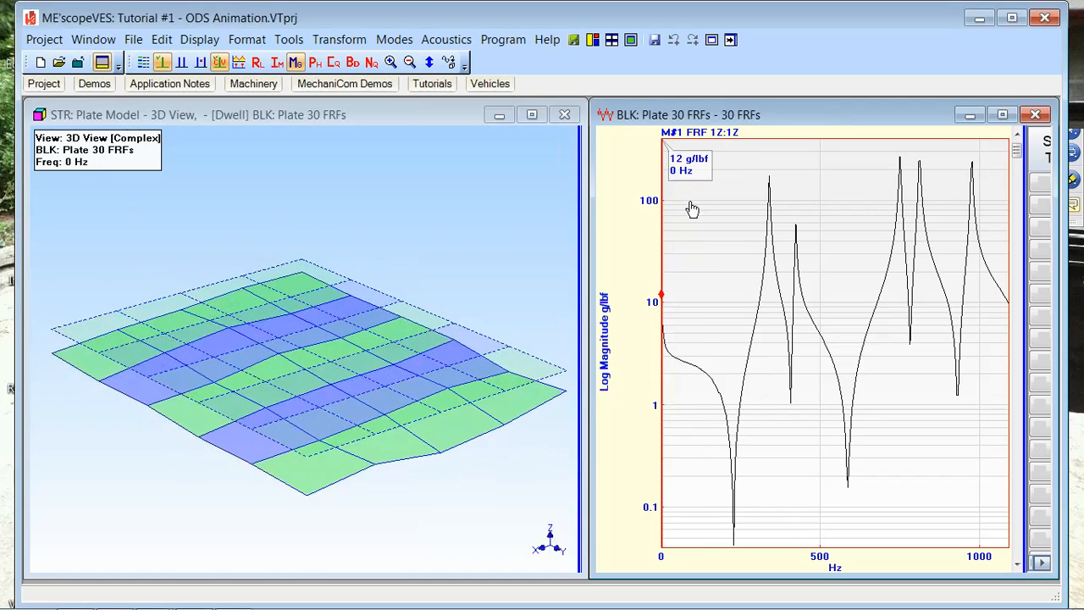
left_click_drag(699, 177, 717, 200)
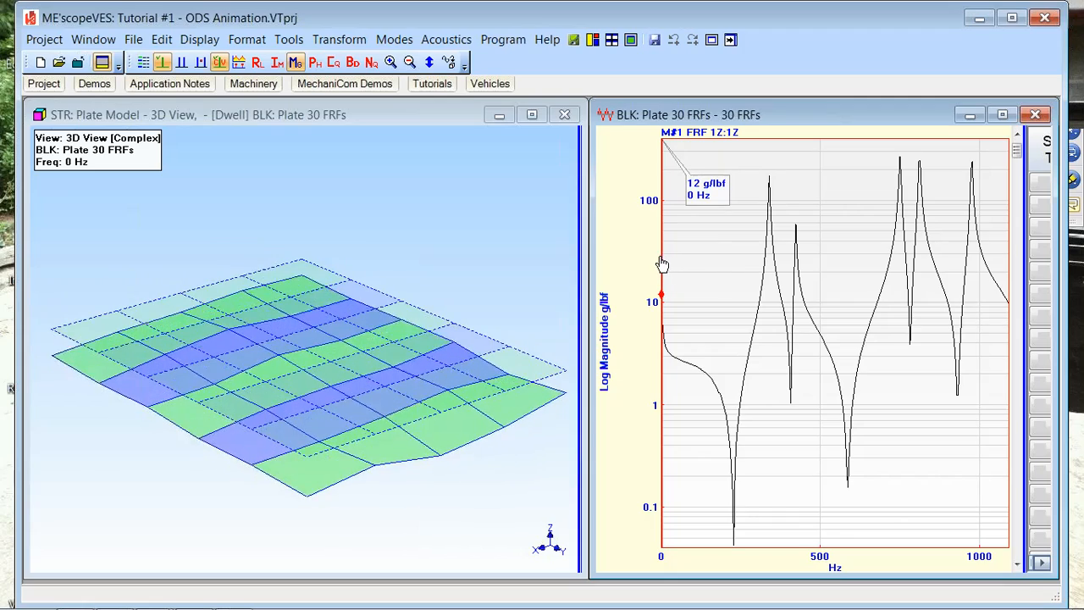
Step: Move the line cursor to 56 Hz and rotate the Plate Model to view the animated shape from other angles
left_click(479, 266)
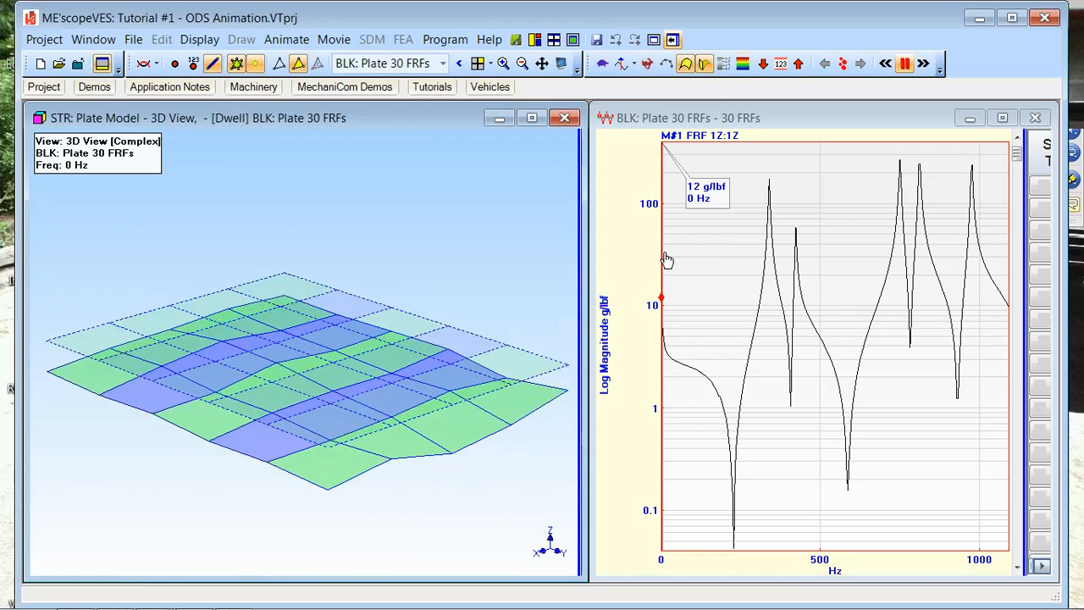
left_click(670, 261)
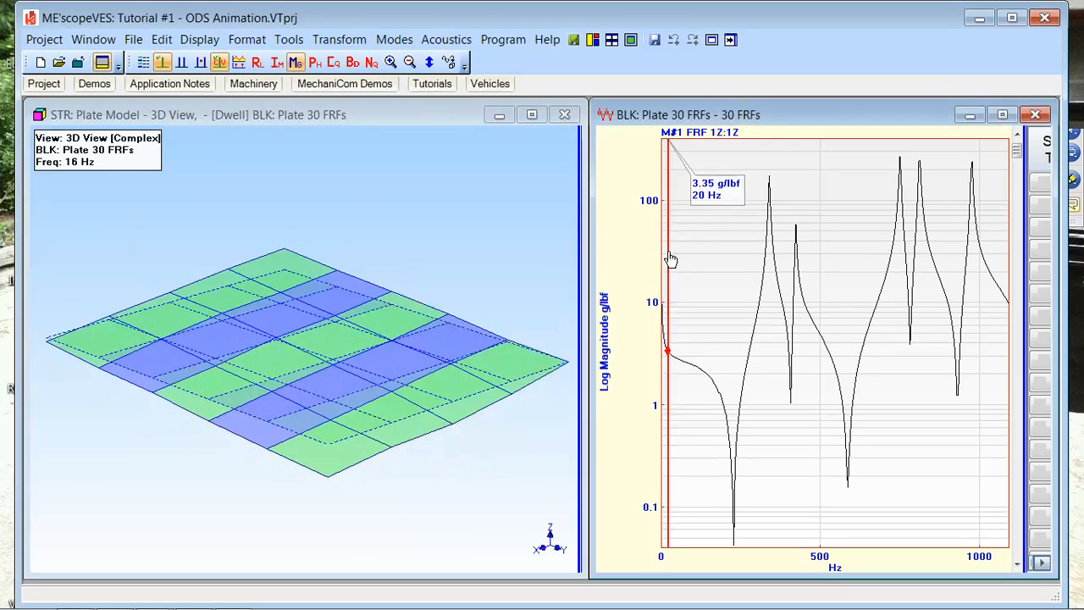
left_click_drag(669, 278, 681, 275)
left_click(508, 280)
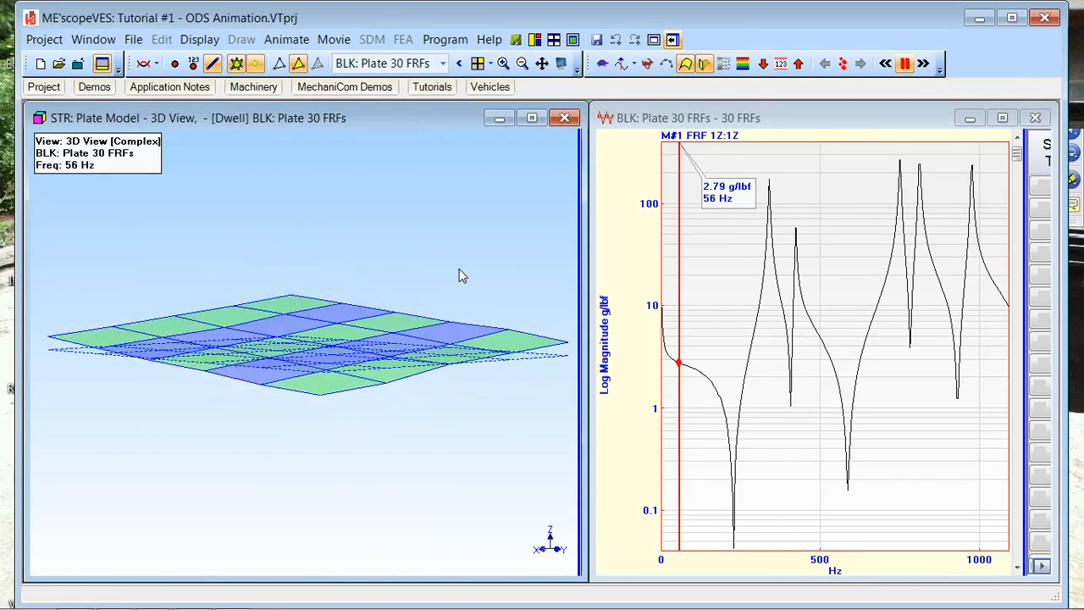
left_click_drag(459, 268, 449, 446)
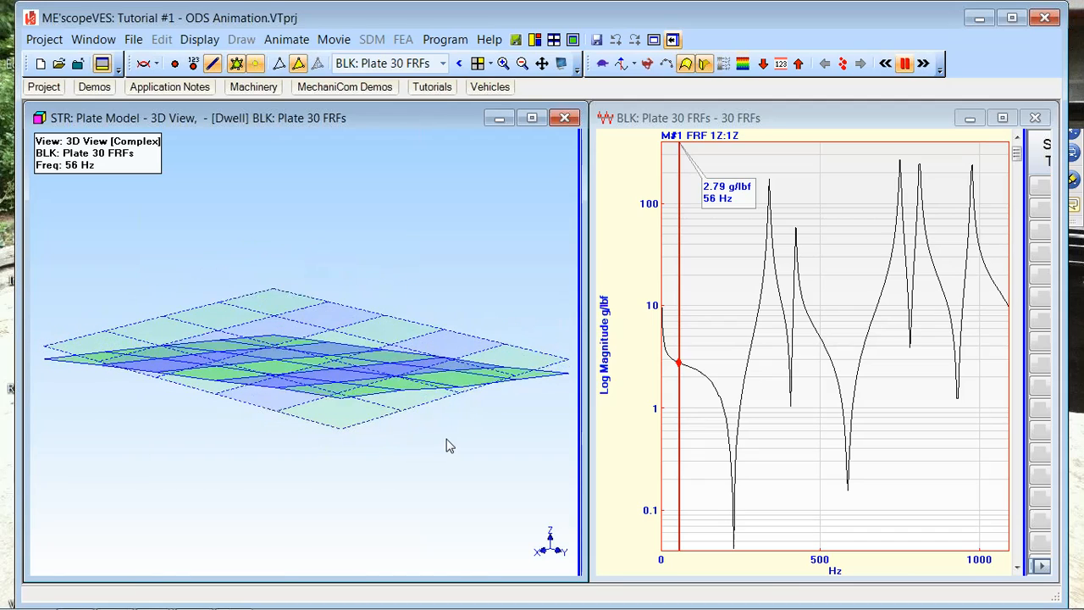
Step: Move the line cursor to the first resonance peak at 340 Hz and rotate the Plate Model to view its shape
left_click_drag(677, 291, 769, 306)
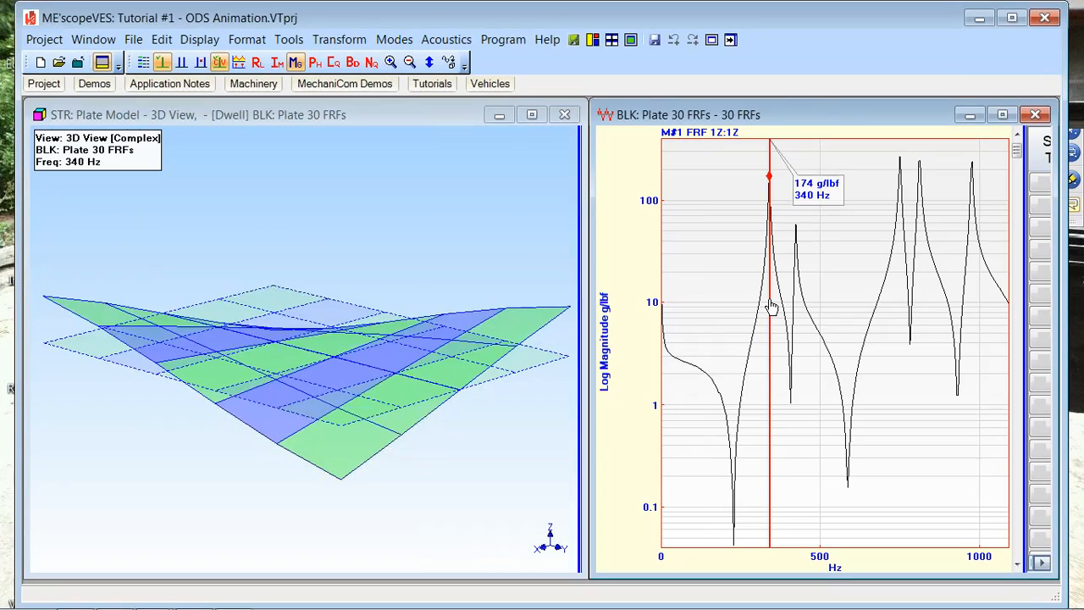
left_click(511, 303)
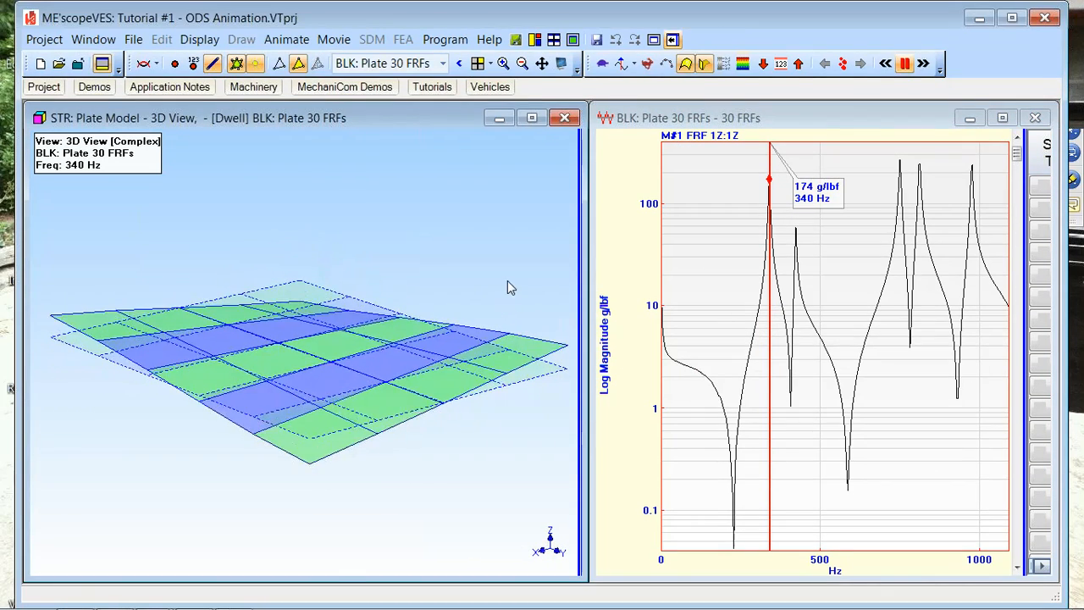
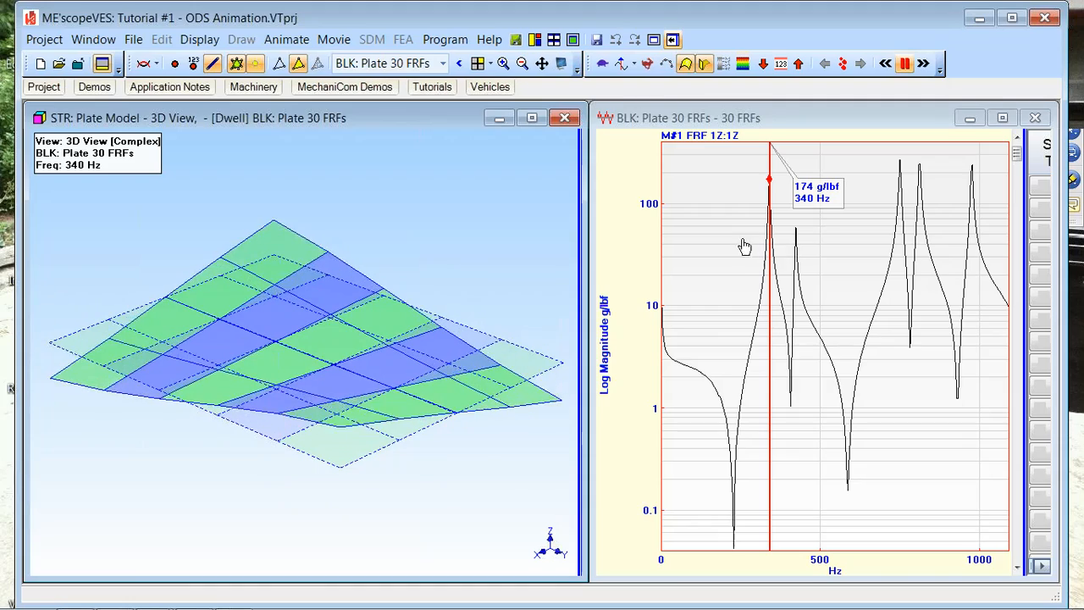
Step: Move the line cursor to 420, 80, 336 and 416 Hz, rotating the Plate Model to compare the animated shapes
left_click_drag(767, 230, 796, 243)
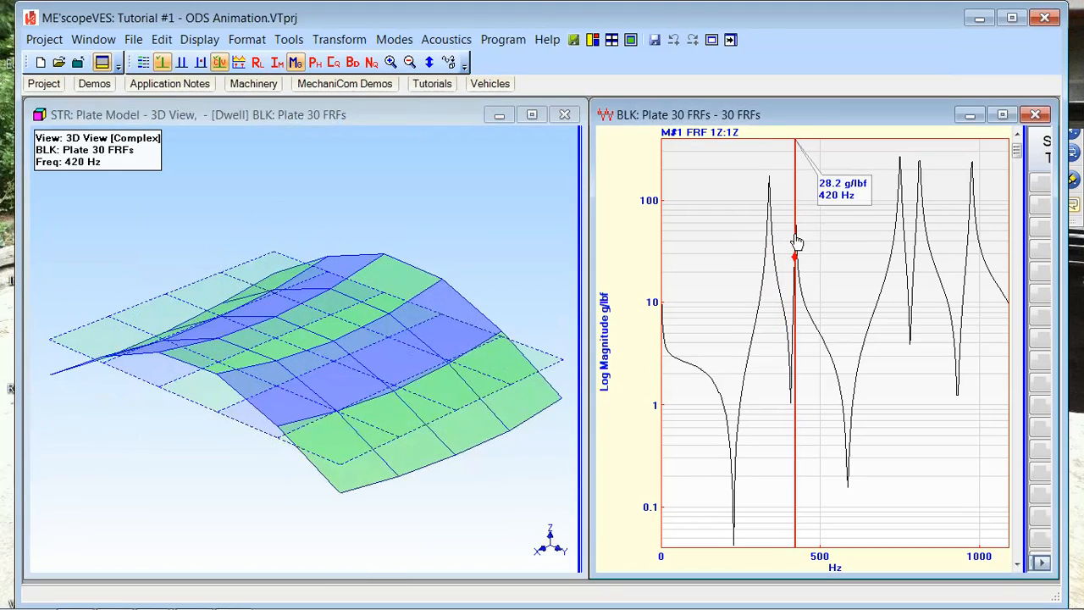
left_click(507, 284)
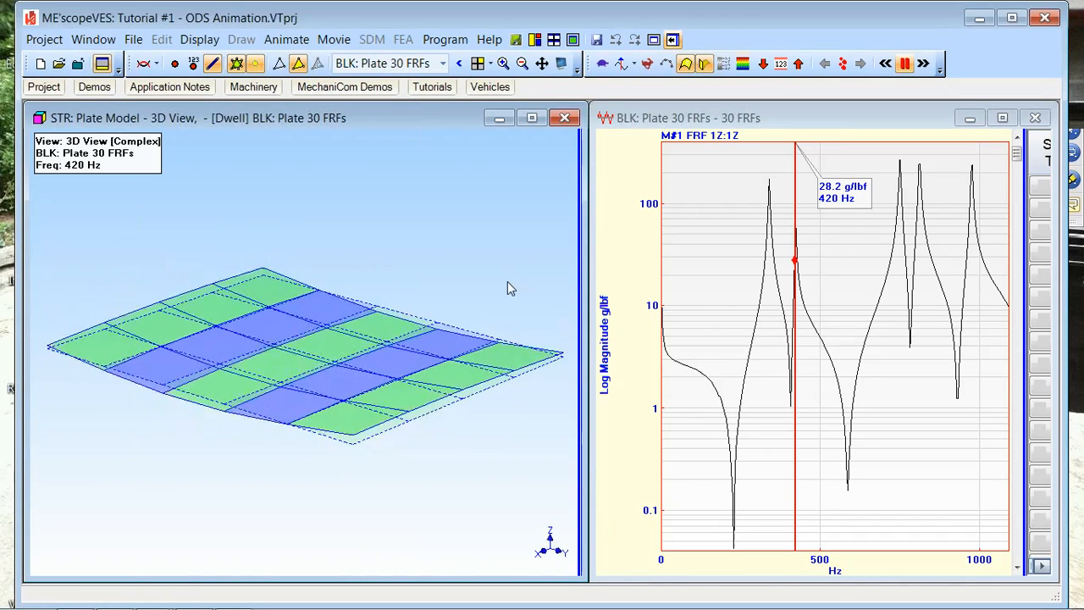
left_click_drag(797, 288, 679, 298)
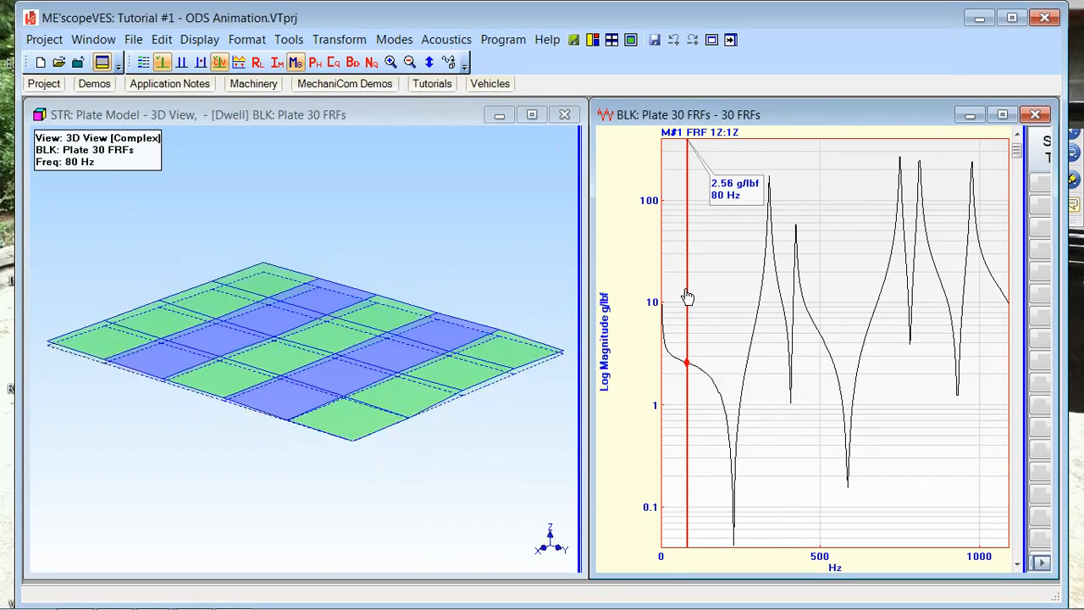
left_click_drag(688, 296, 769, 294)
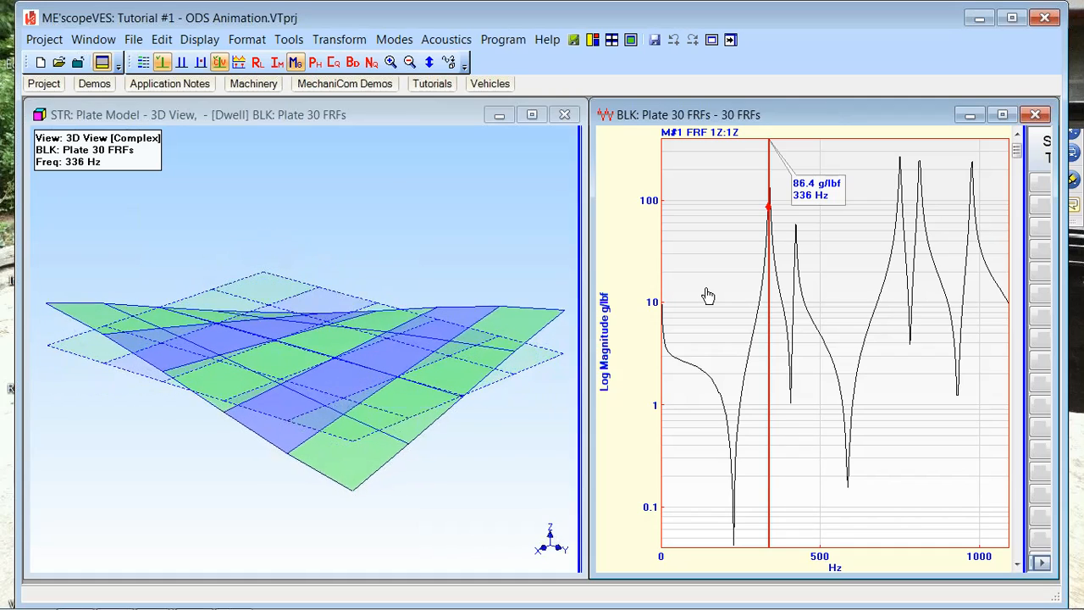
left_click_drag(767, 286, 794, 291)
left_click(506, 293)
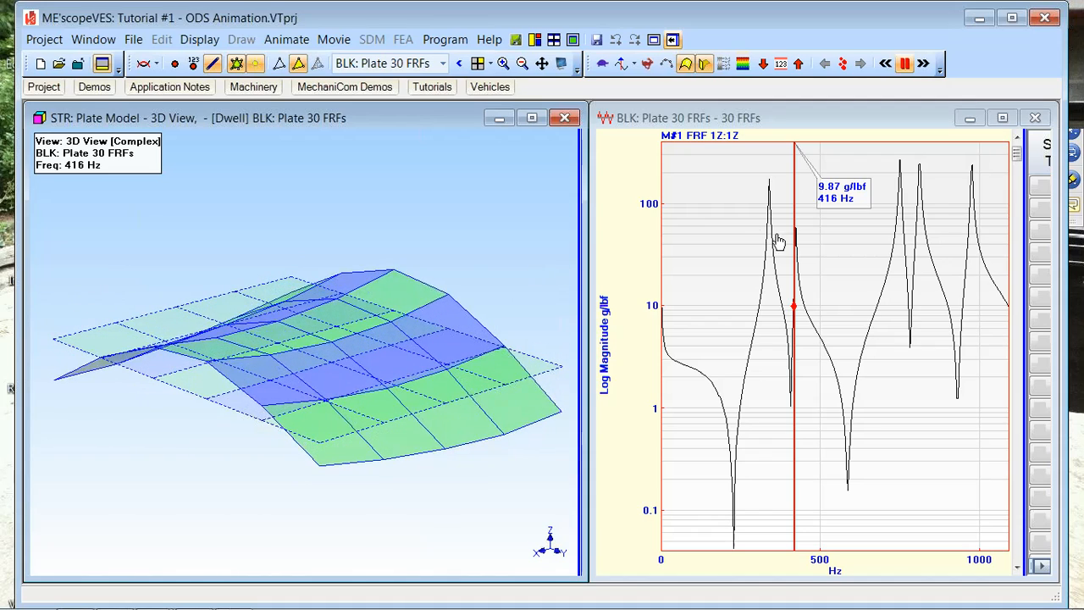
Step: Move the line cursor to 744, 424 and 748 Hz, rotating the Plate Model to compare the second and third resonance shapes
left_click_drag(793, 254, 894, 260)
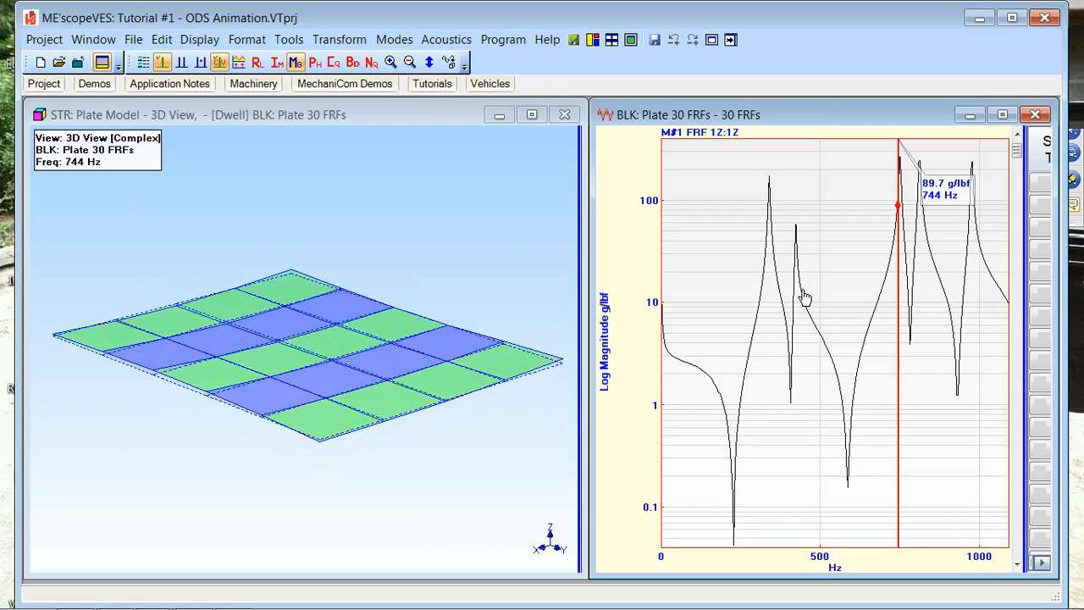
left_click_drag(433, 259, 193, 332)
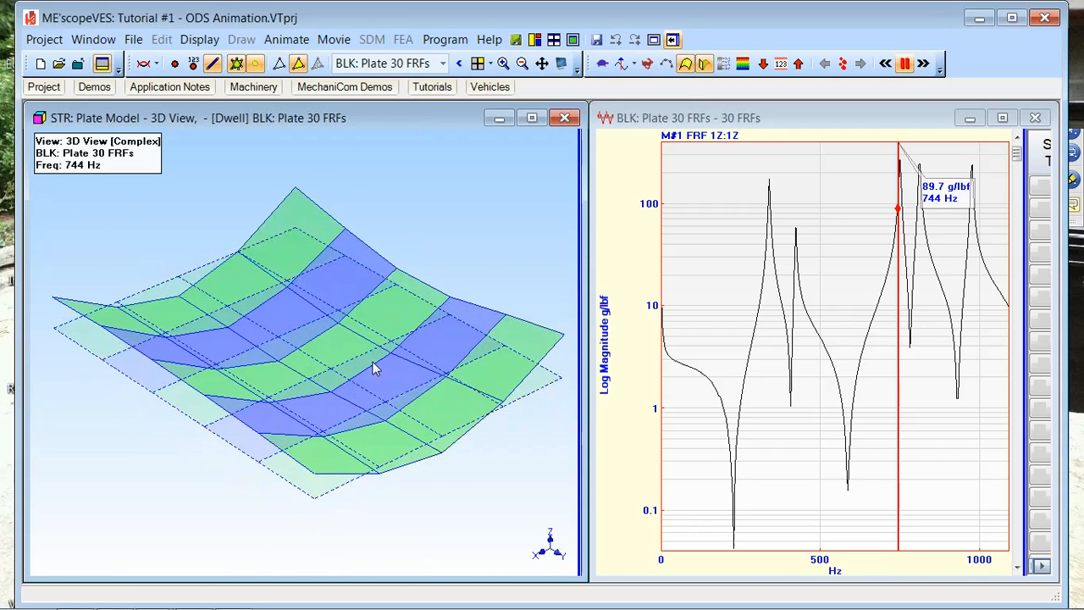
left_click_drag(899, 296, 797, 285)
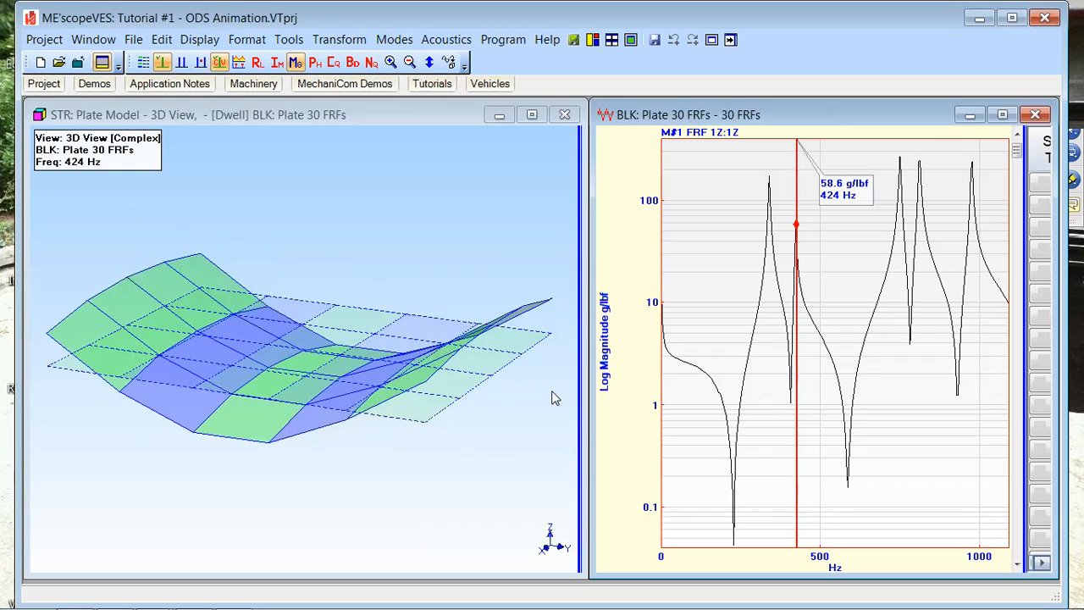
left_click_drag(796, 288, 899, 291)
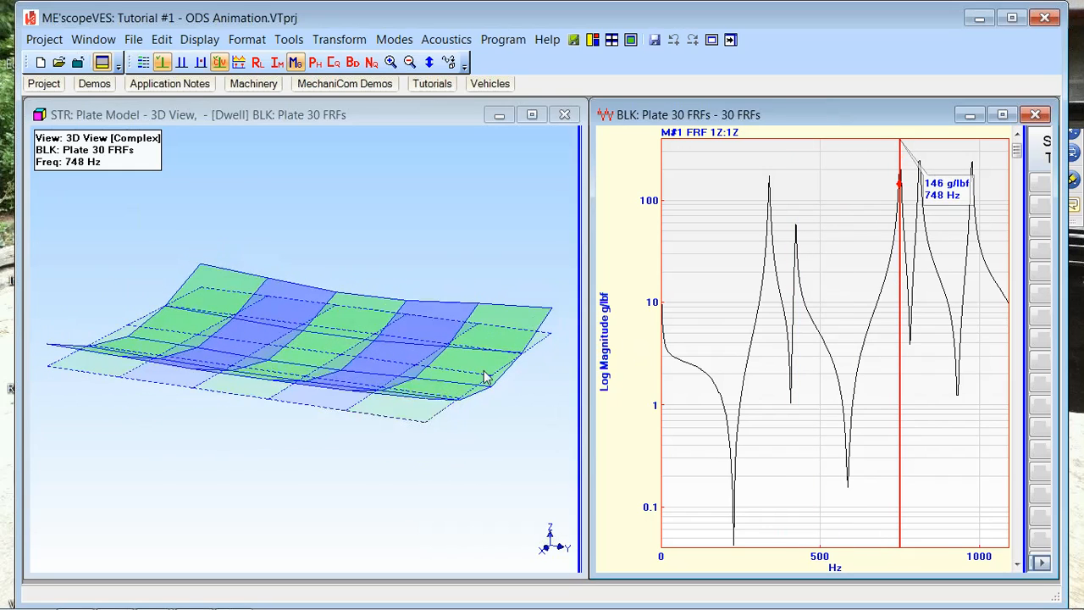
left_click(470, 421)
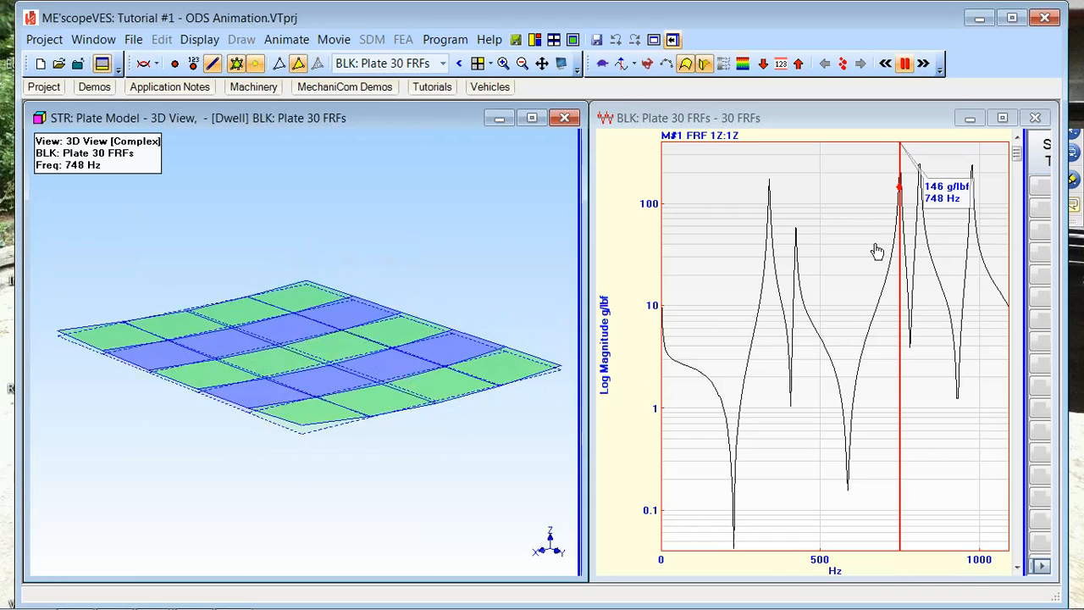
Step: Compare the Plate Model's animated shapes with the line cursor at 808, 336 and 812 Hz, rotating the model
left_click_drag(900, 243, 920, 254)
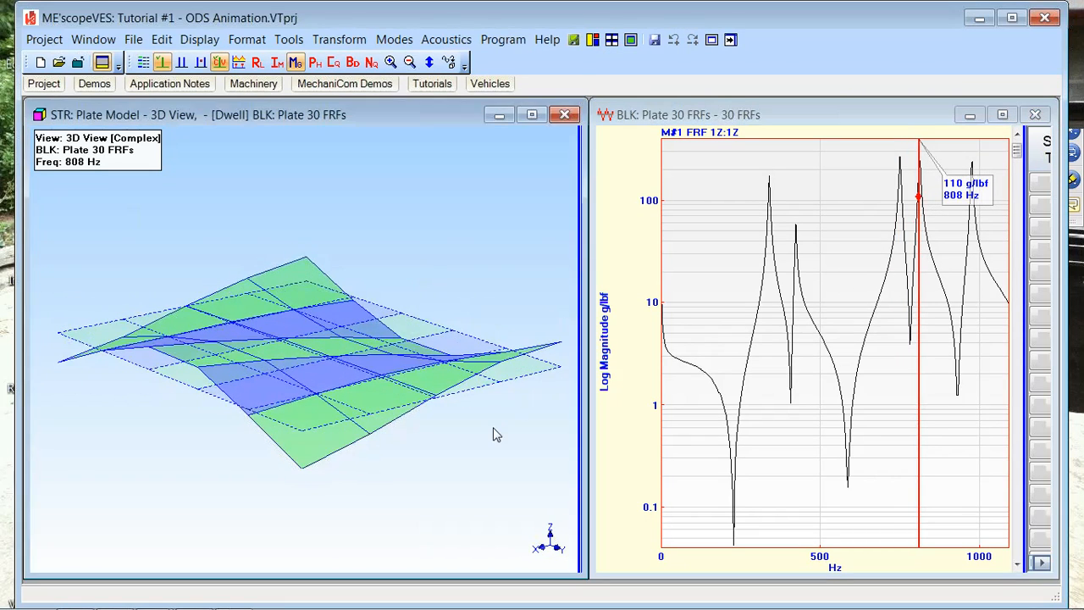
left_click(508, 442)
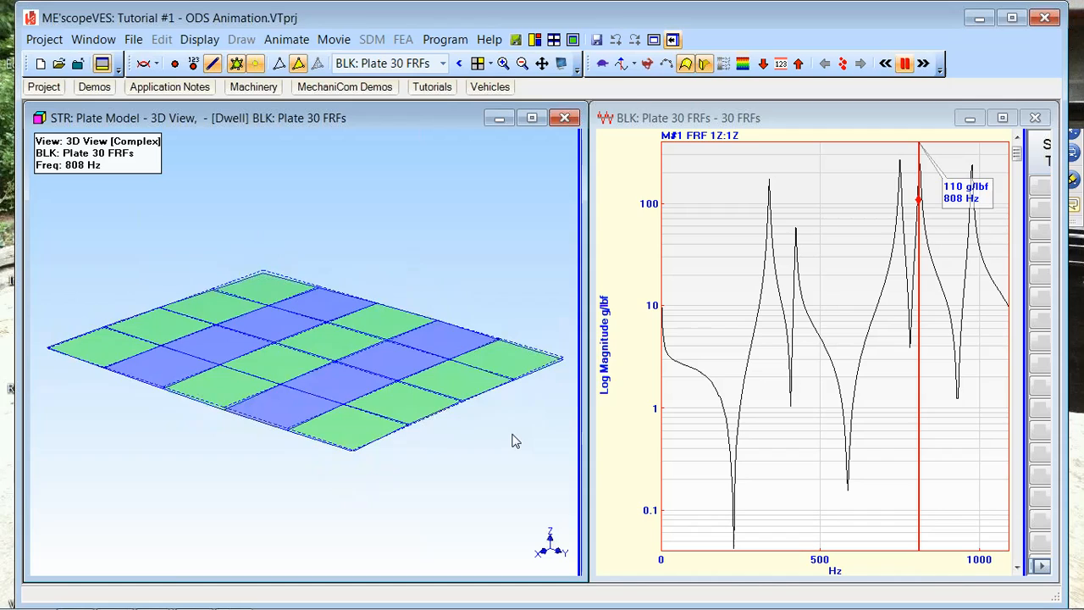
left_click_drag(925, 296, 775, 322)
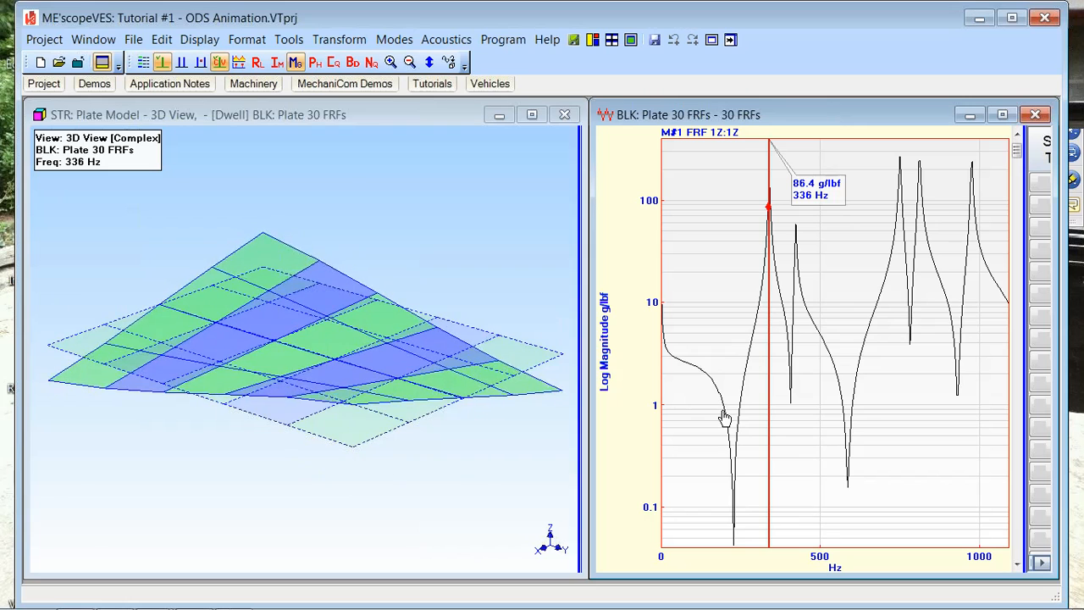
left_click_drag(780, 293, 921, 305)
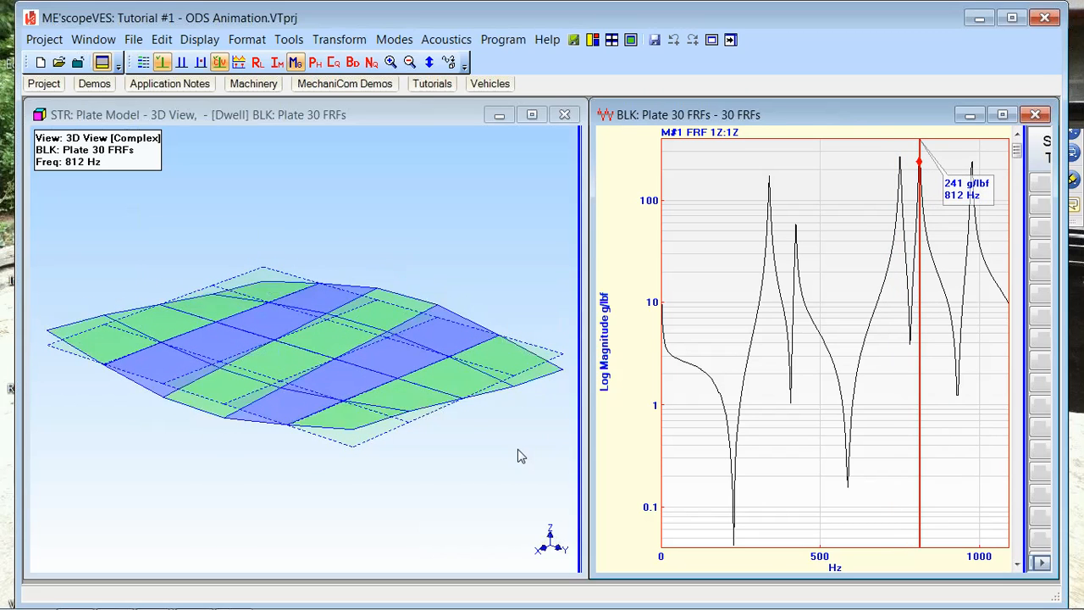
Step: Move the line cursor to the last resonance peak at 972 and 976 Hz and rotate the Plate Model to view its shape
left_click_drag(927, 299, 970, 296)
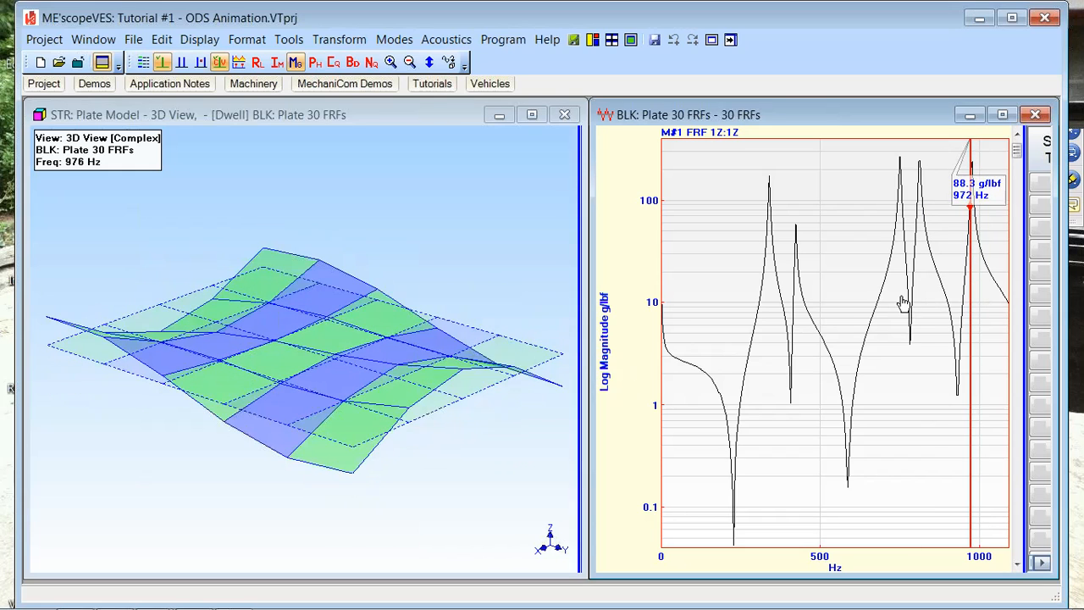
left_click(453, 456)
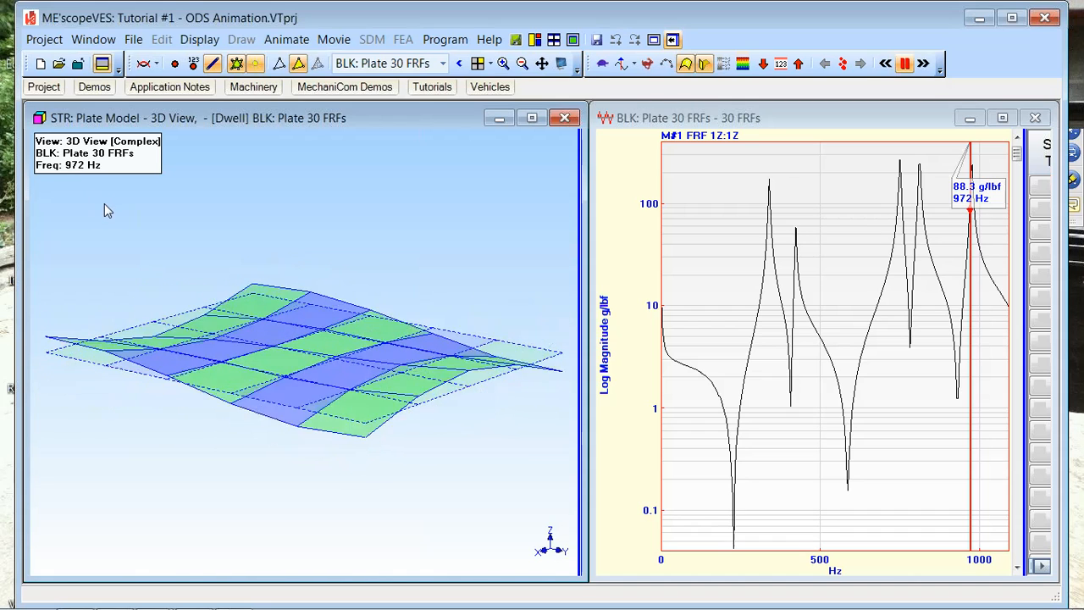
mouse_move(966, 271)
left_mouse_down()
mouse_move(802, 274)
mouse_move(770, 286)
mouse_move(979, 282)
mouse_move(961, 281)
left_mouse_up()
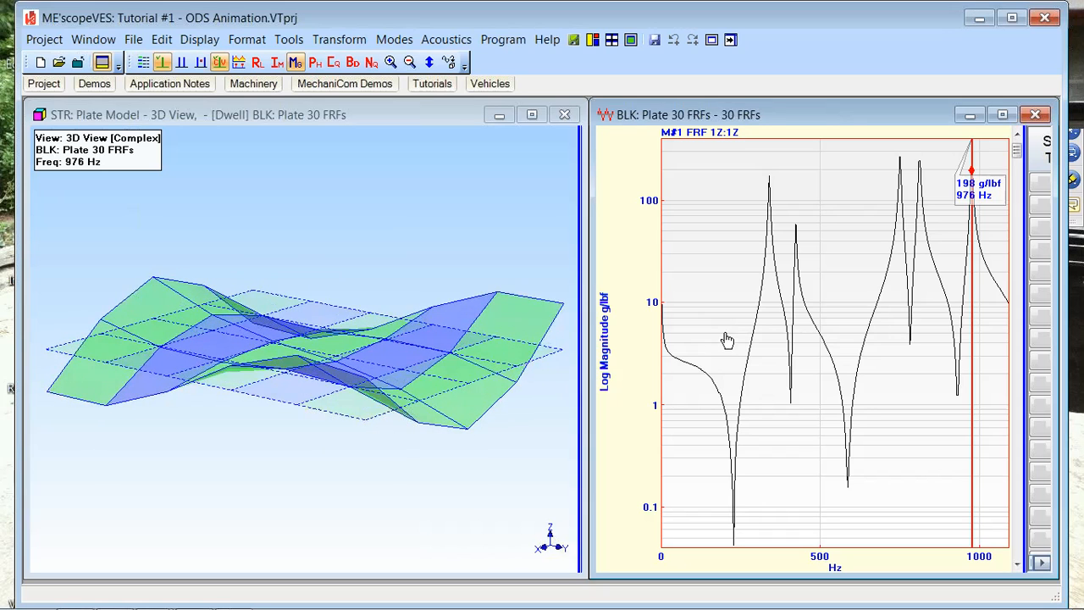
left_click(414, 266)
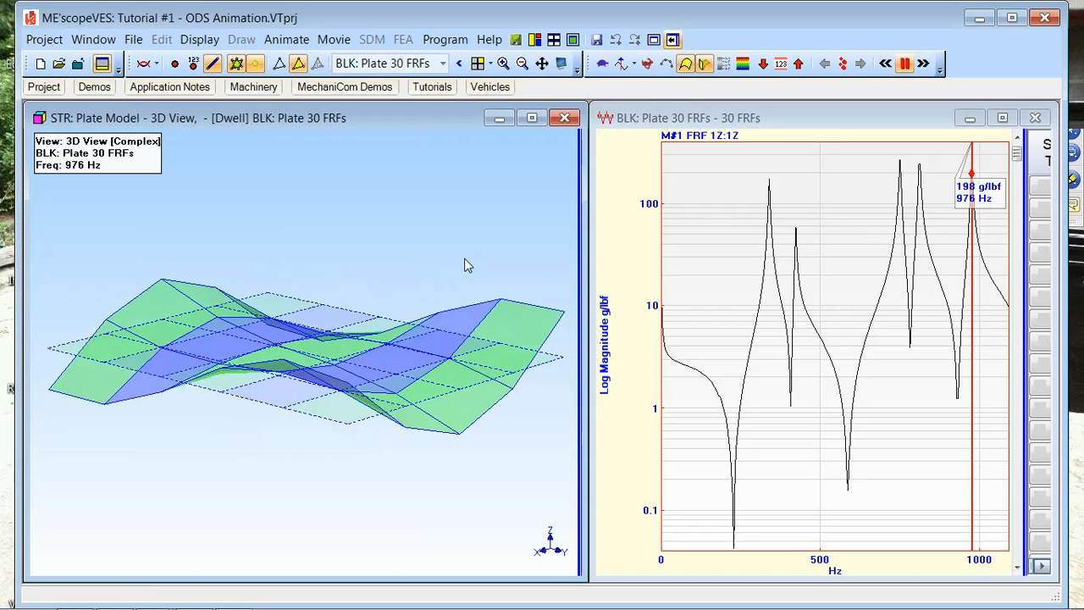
Step: Move the line cursor back to 80 Hz and rotate the Plate Model to view the off-resonance shape
left_click(741, 258)
left_click_drag(733, 258, 688, 262)
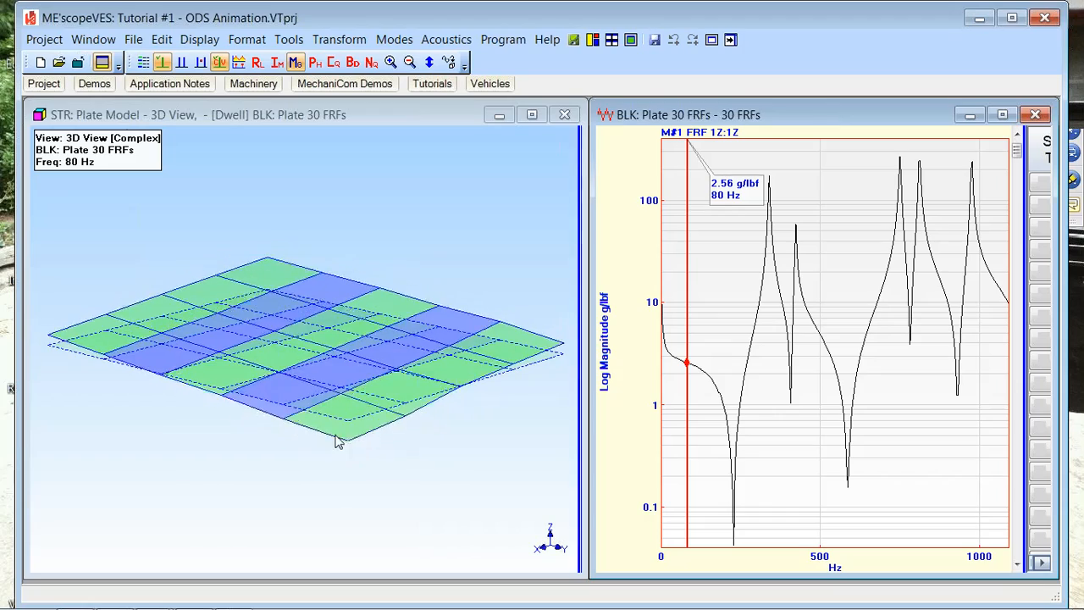
left_click(311, 479)
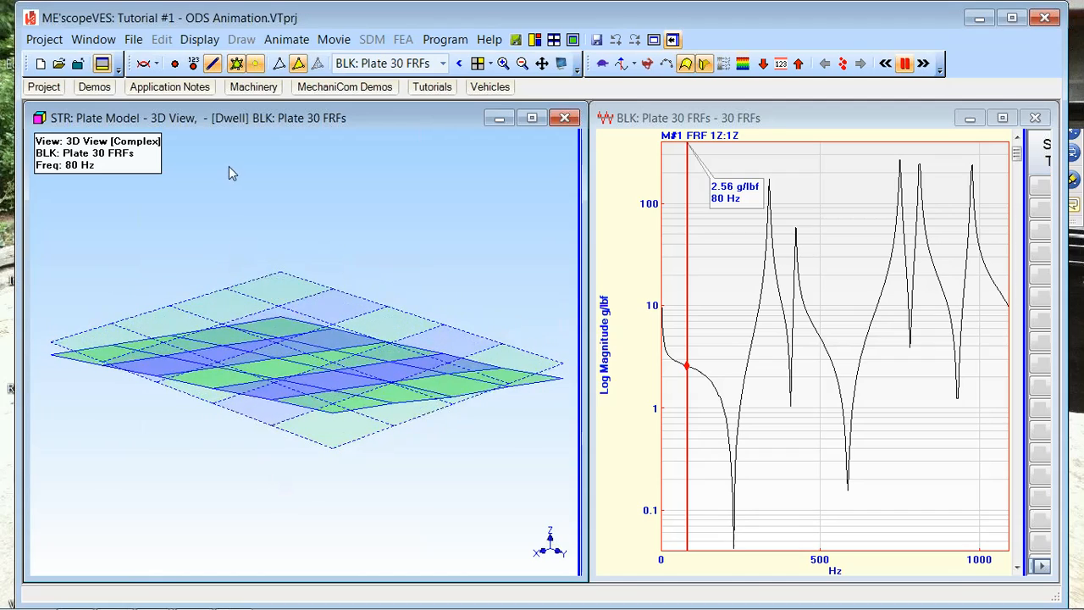
Step: Create a new project file, New Project 1.VTprj, in the ME'scopeVES folder without saving the current tutorial project
left_click(58, 44)
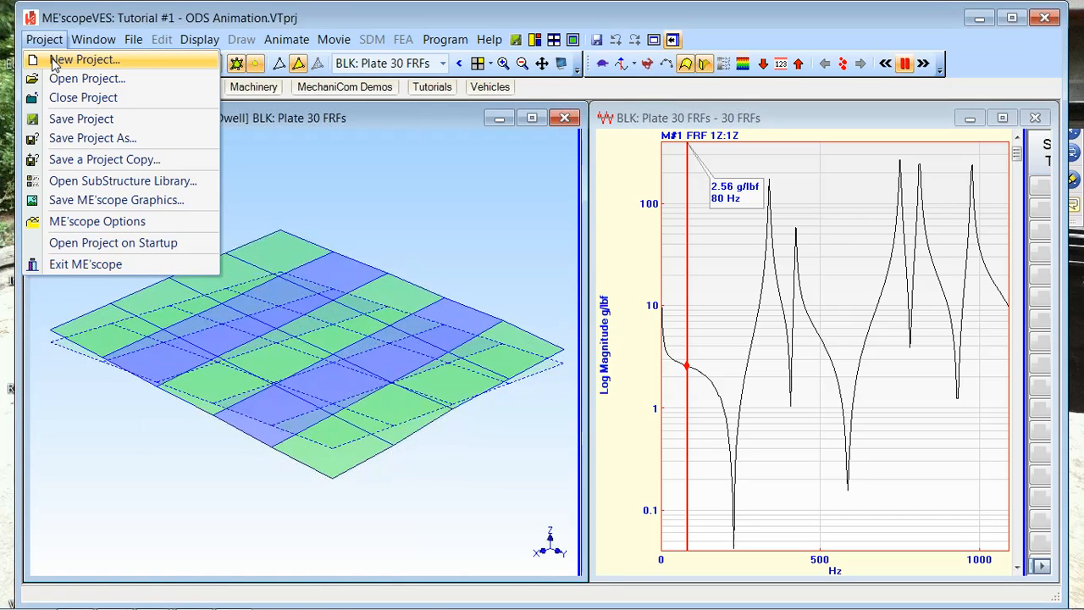
left_click(54, 61)
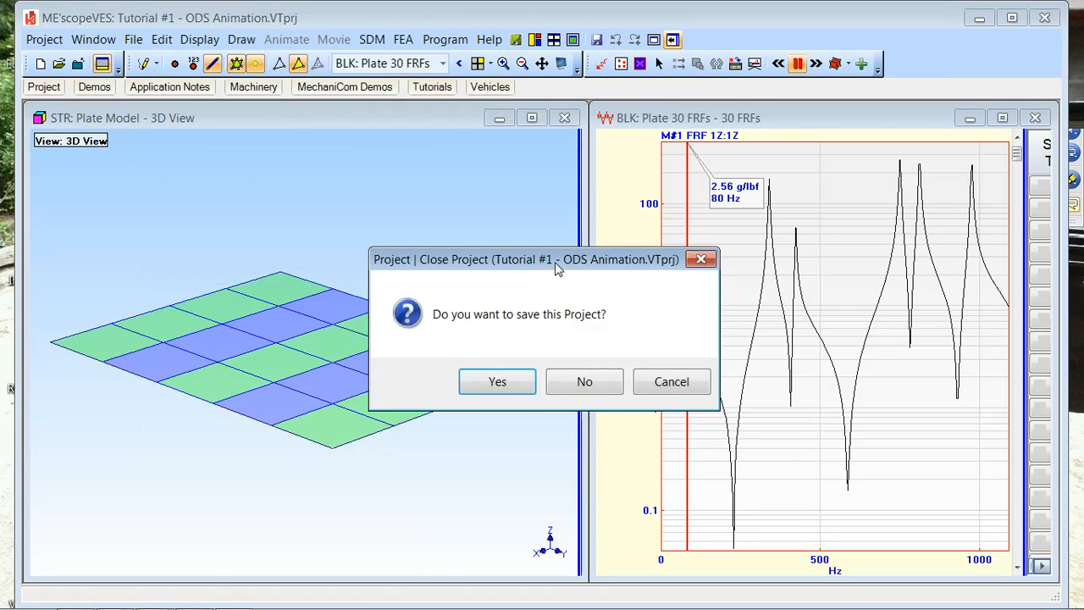
left_click_drag(557, 271, 546, 195)
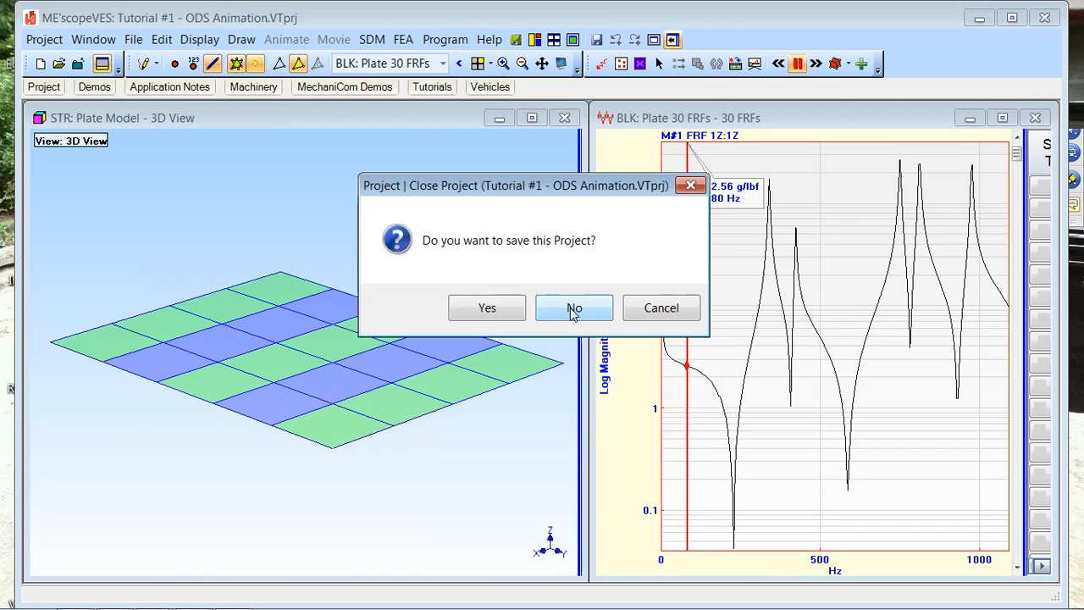
left_click(569, 308)
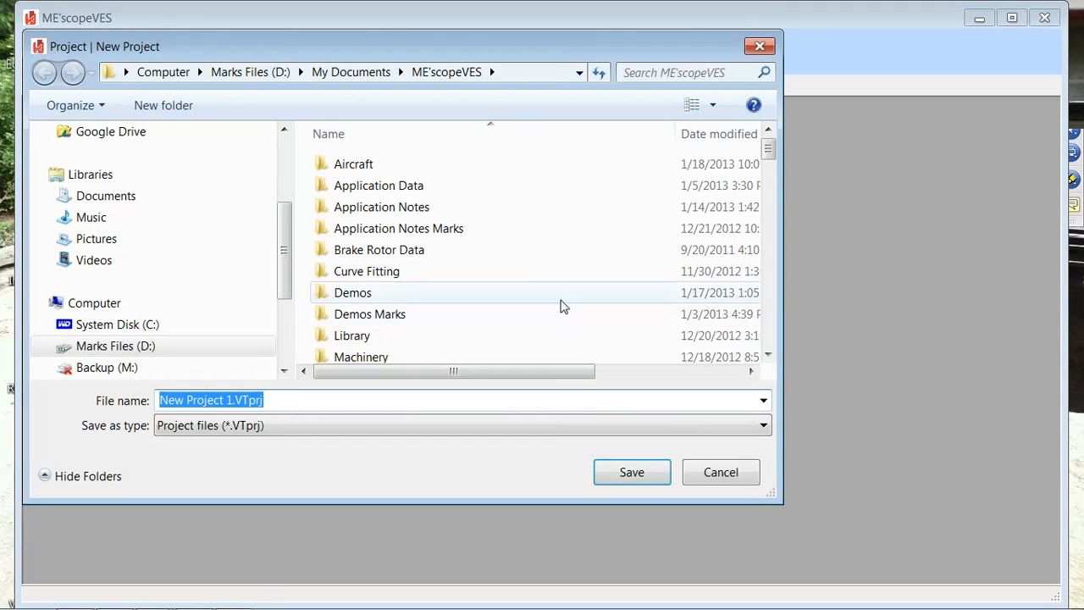
left_click_drag(454, 52, 531, 127)
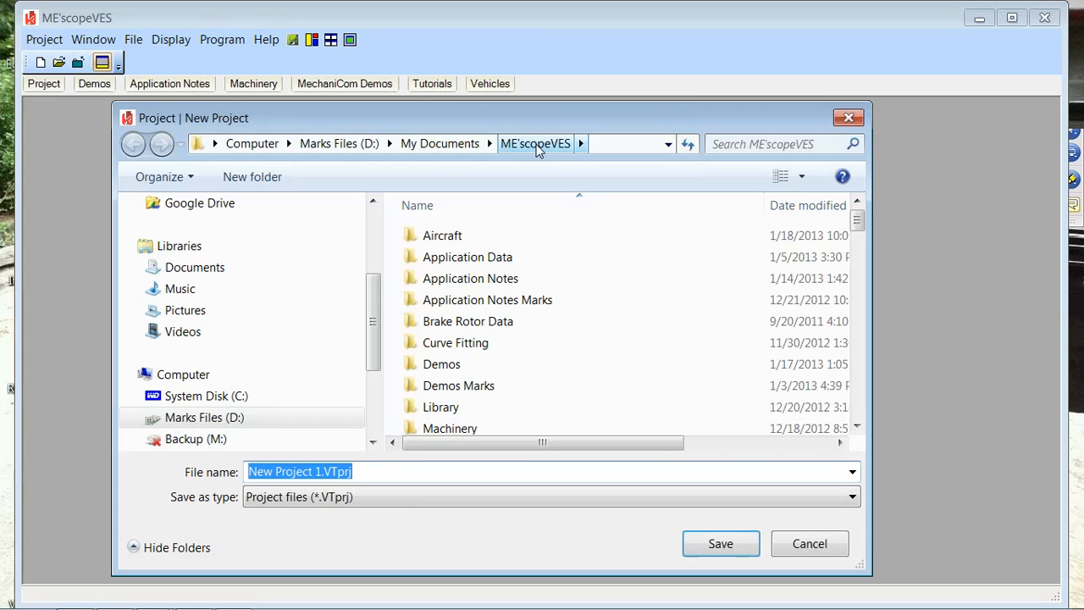
left_click(712, 548)
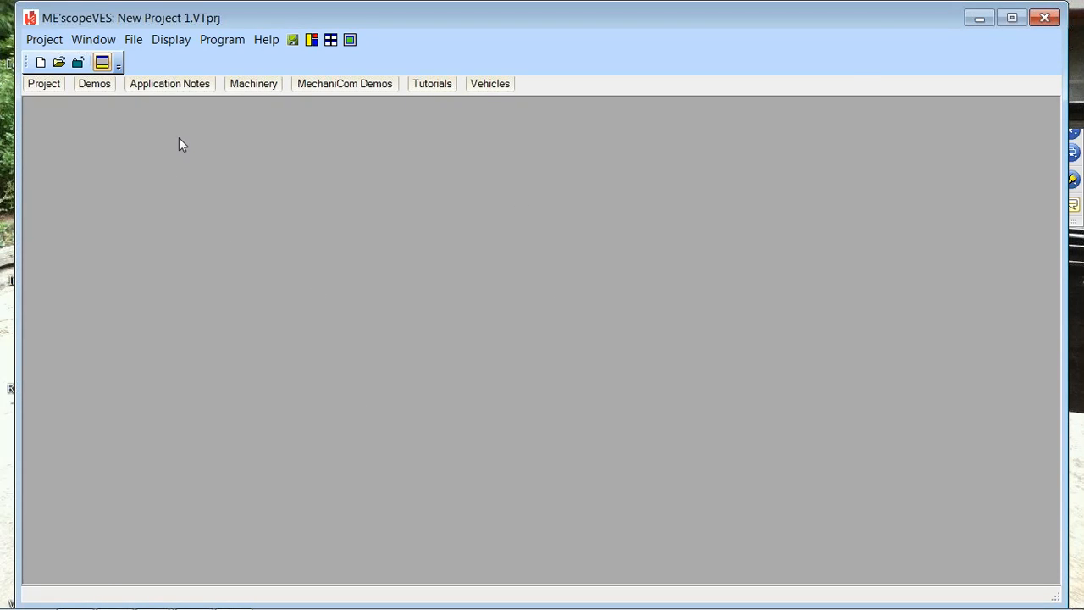
Step: Rename New Project 1 as "My first project" through its file name and description settings
left_click(56, 87)
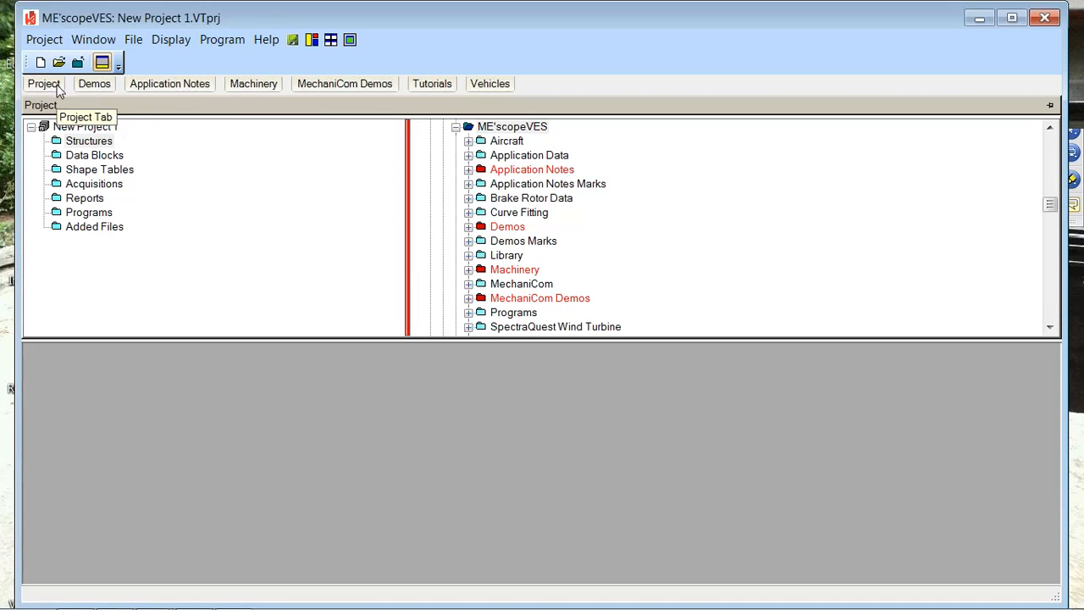
left_click(66, 129)
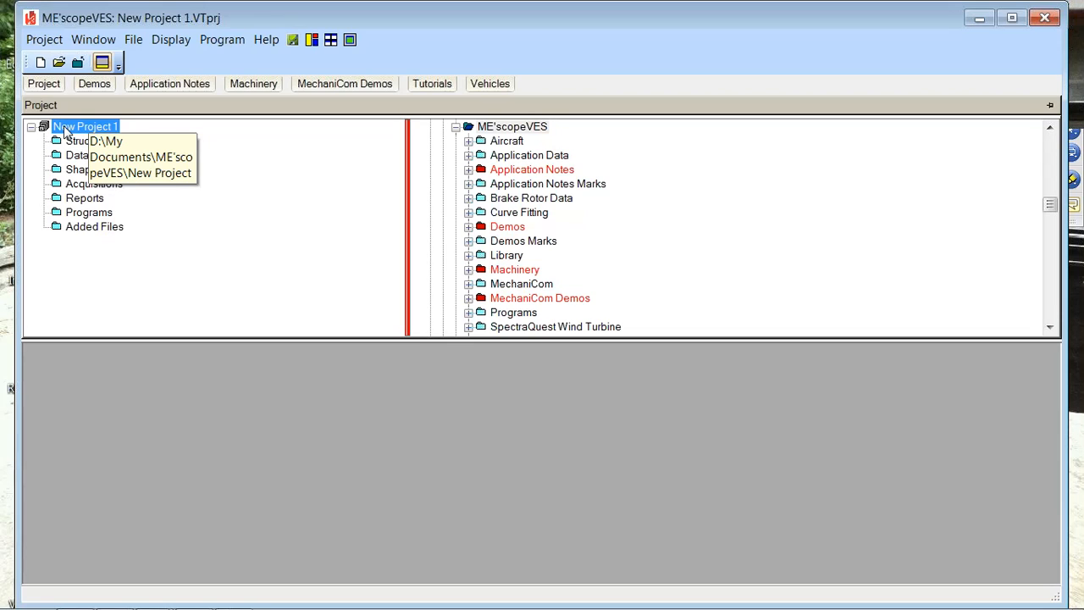
right_click(66, 129)
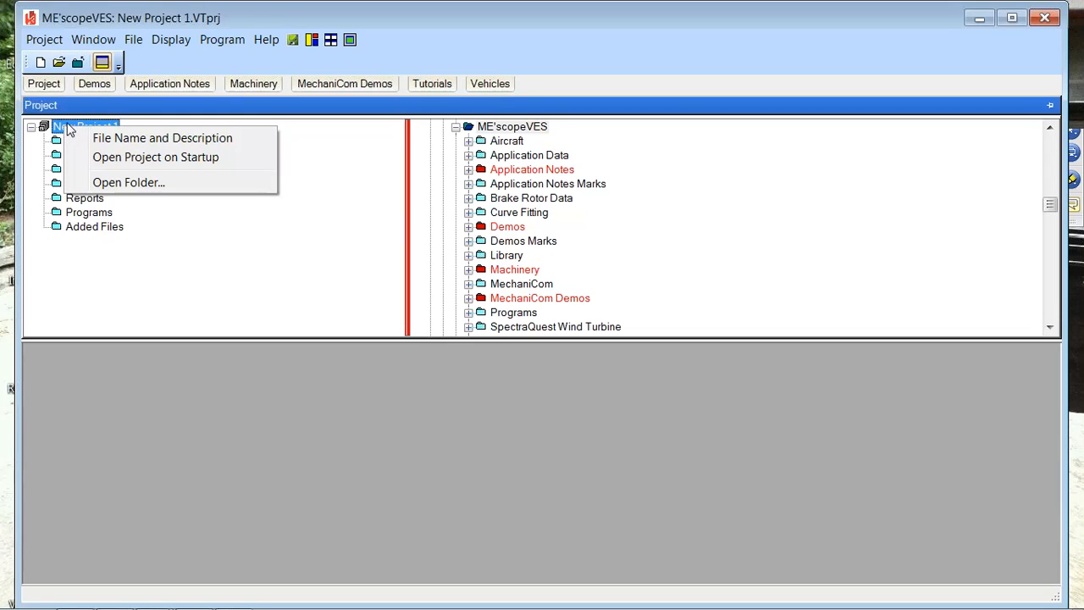
left_click(128, 139)
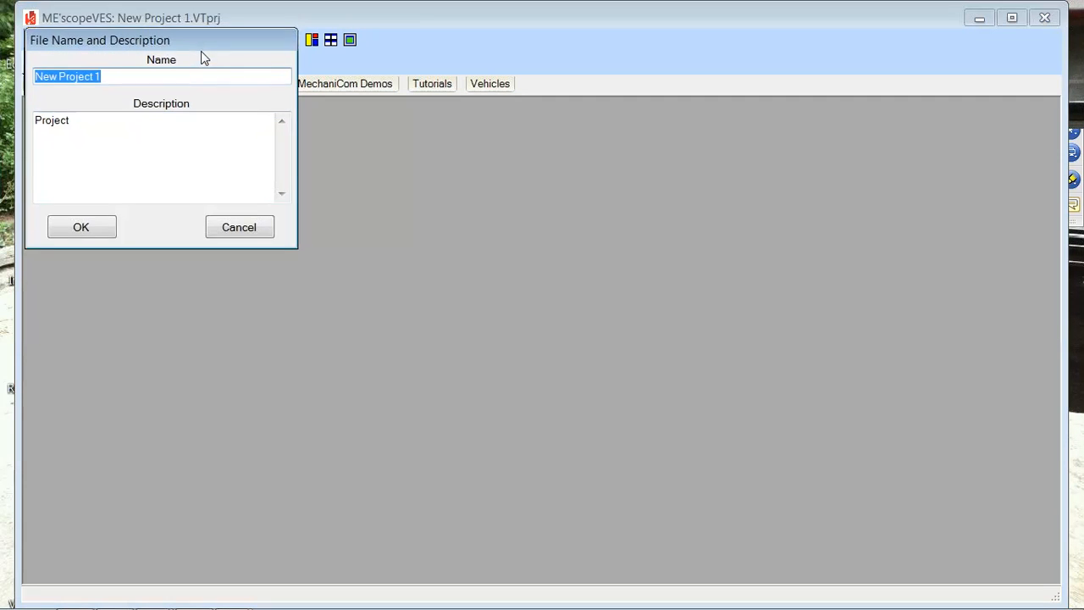
left_click_drag(201, 56, 390, 204)
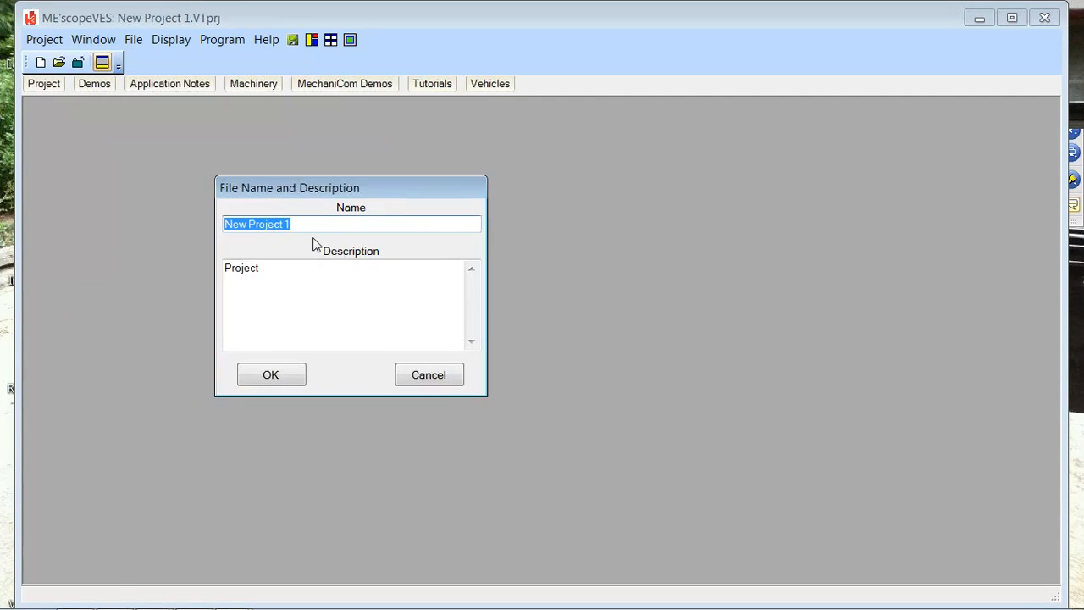
type("My")
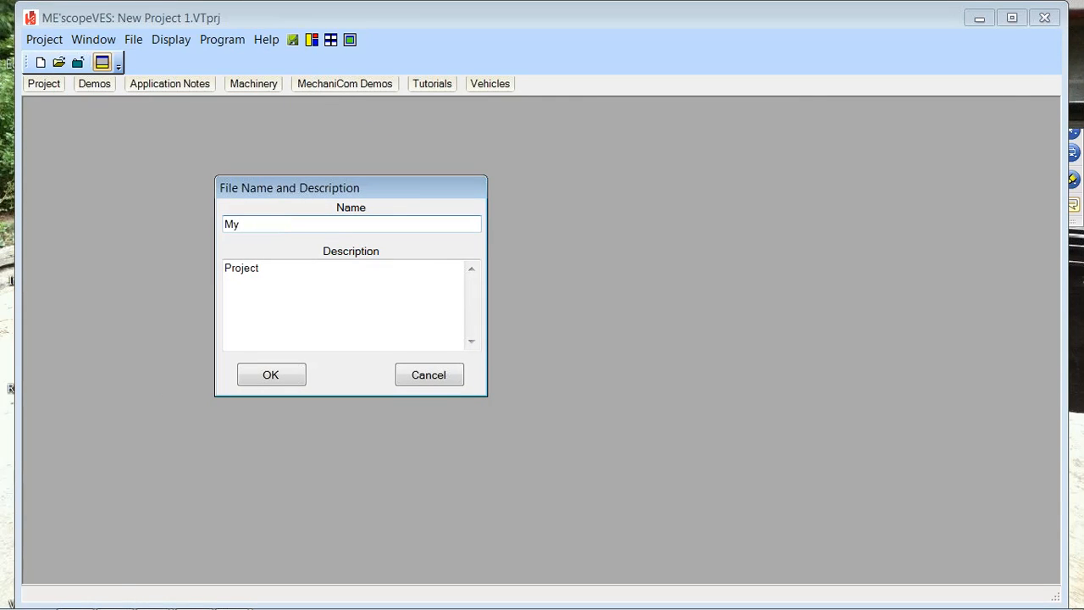
type(" first project")
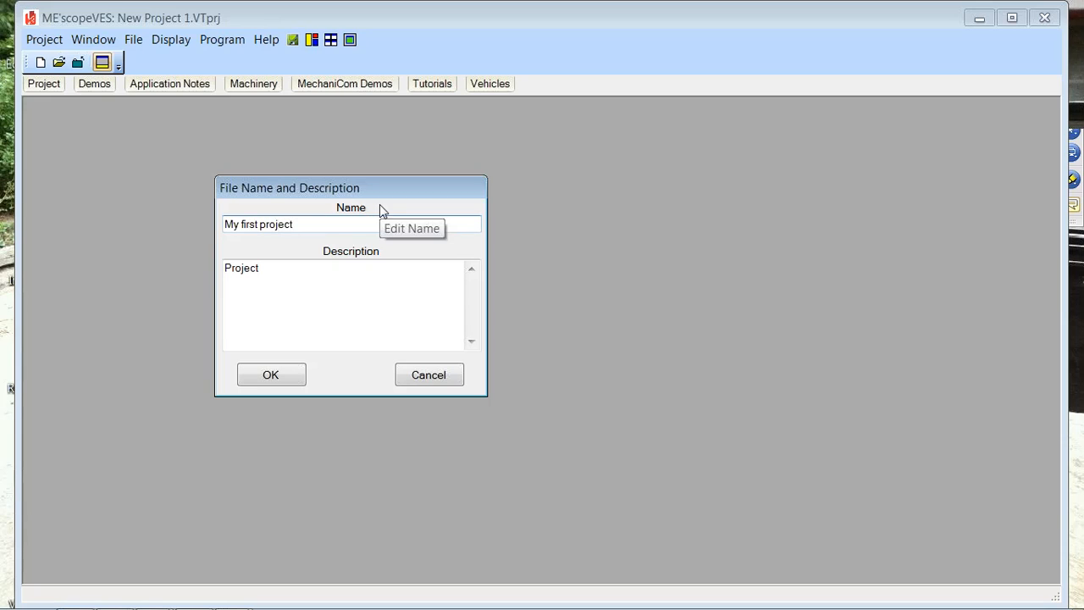
left_click(276, 378)
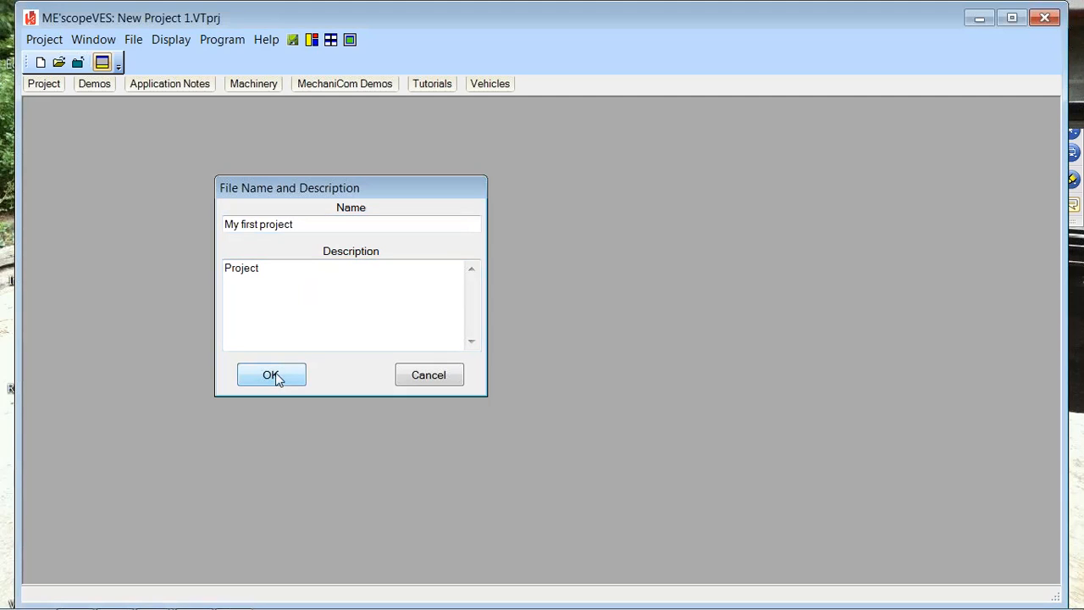
left_click(52, 85)
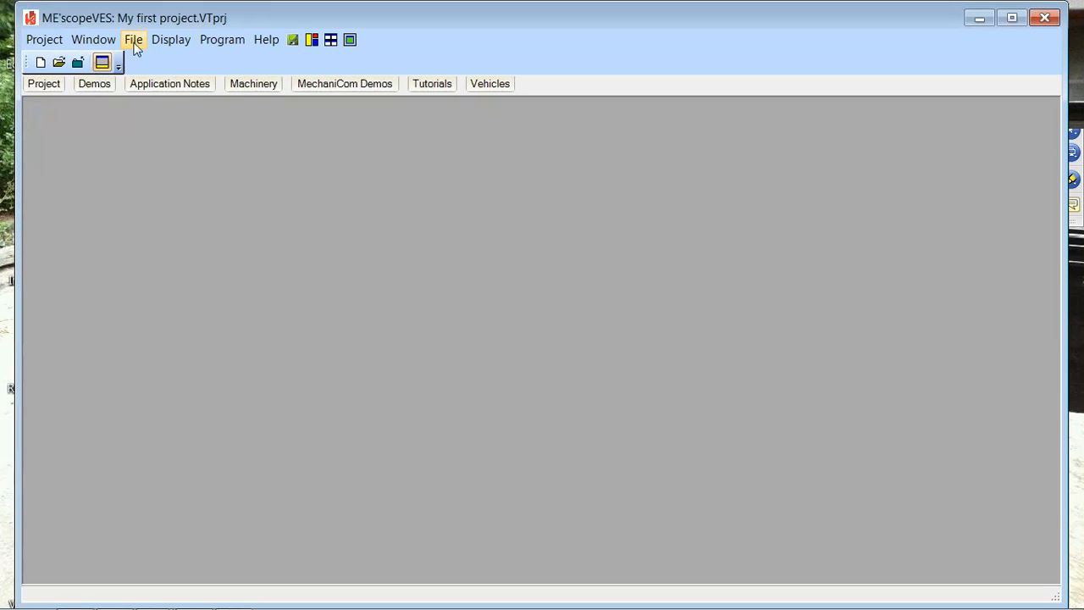
Step: Start importing a data block, review the supported file formats and choose Universal File Format (*.UFF, *.UNV, *.BUNV, *.ASC)
left_click(135, 43)
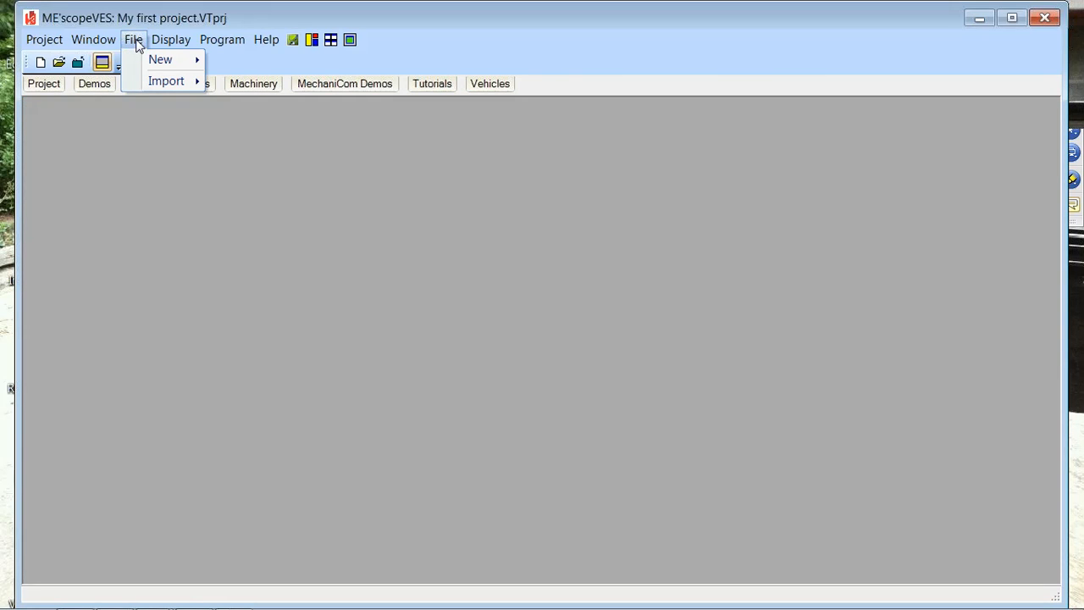
mouse_move(139, 86)
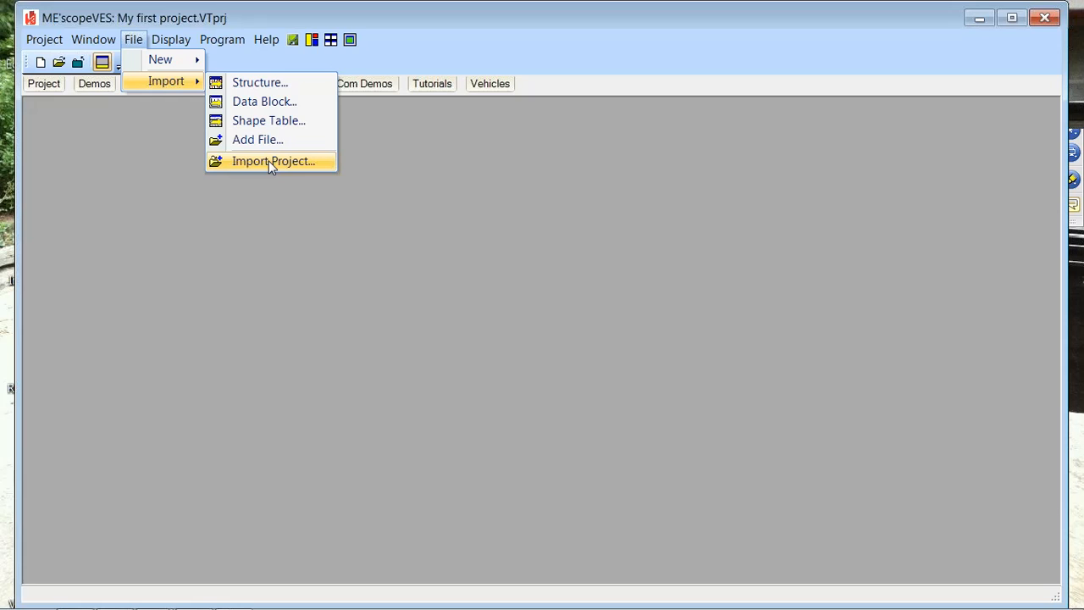
key("Escape")
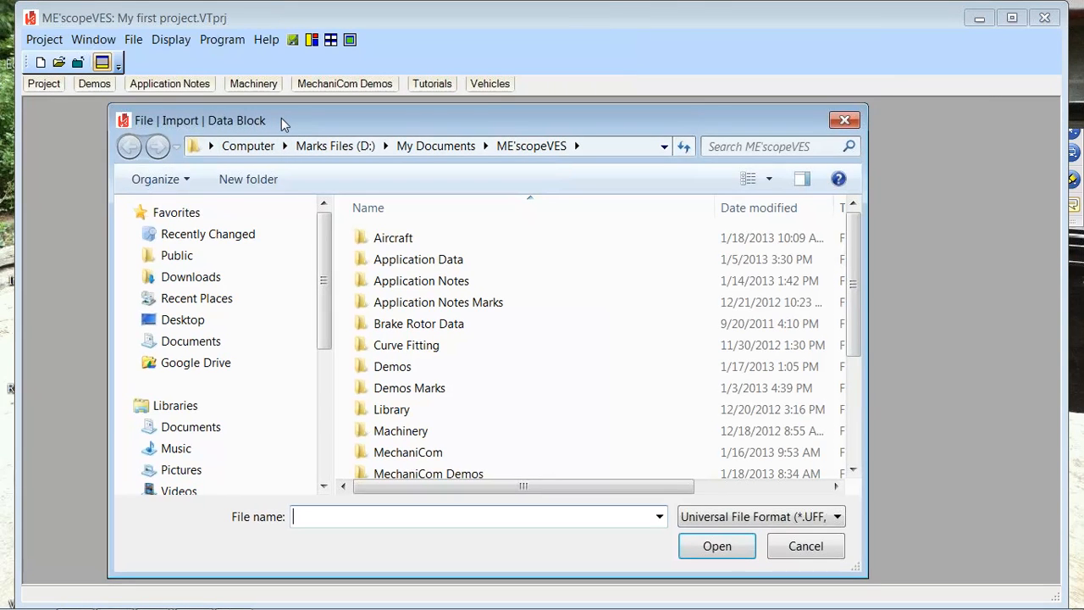
left_click_drag(277, 118, 276, 114)
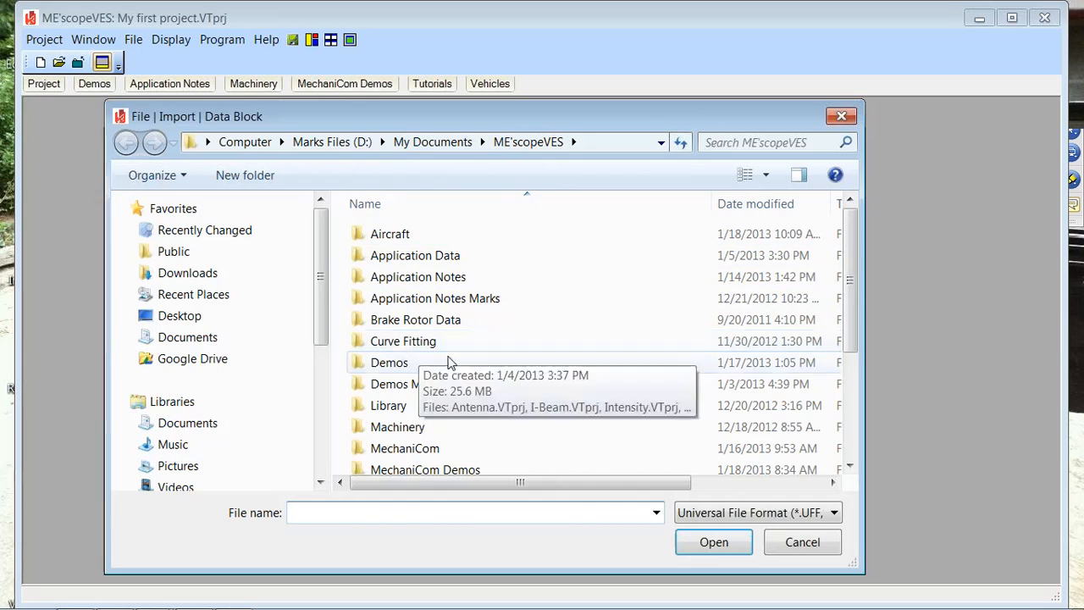
left_click(835, 520)
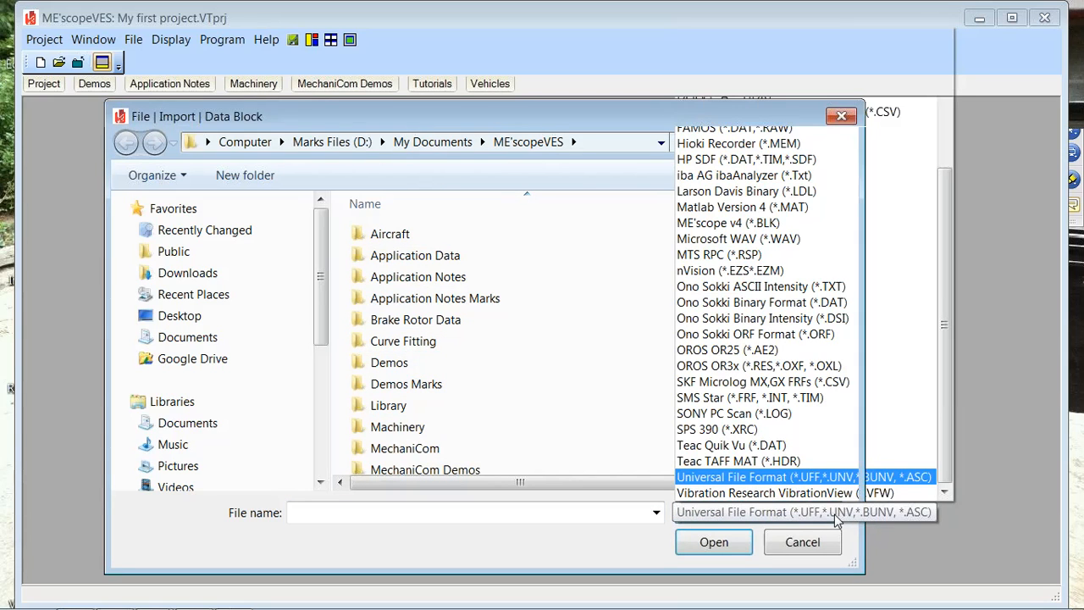
left_click(835, 520)
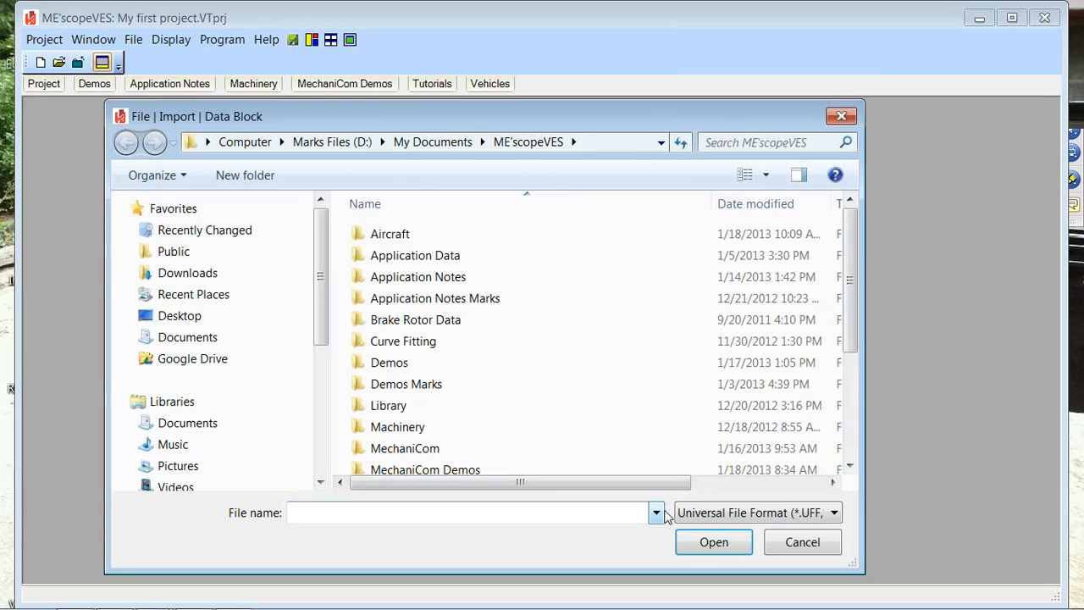
left_click(835, 518)
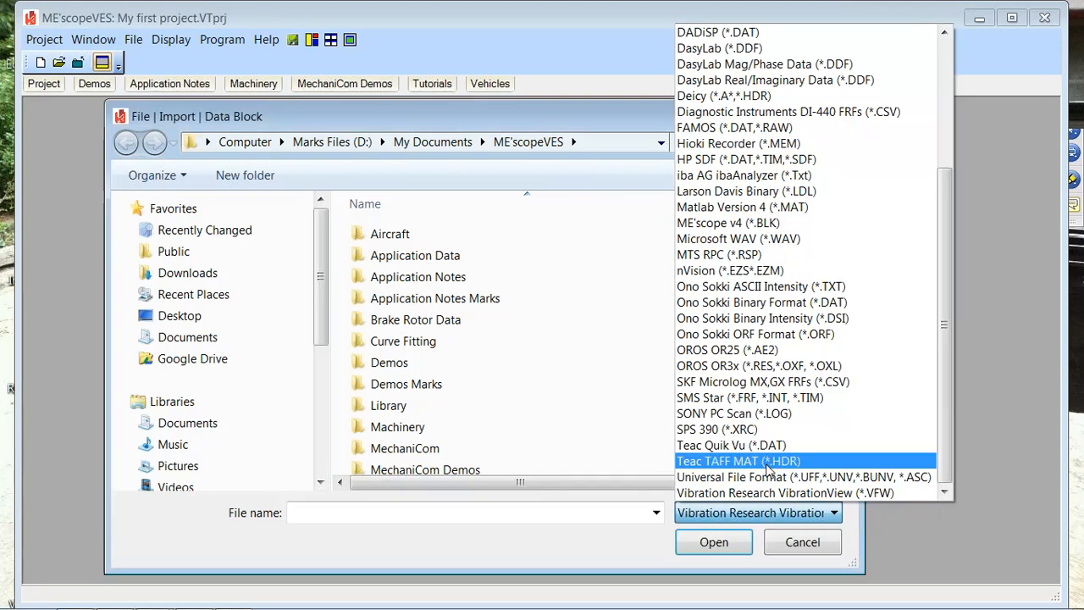
left_click_drag(946, 281, 940, 158)
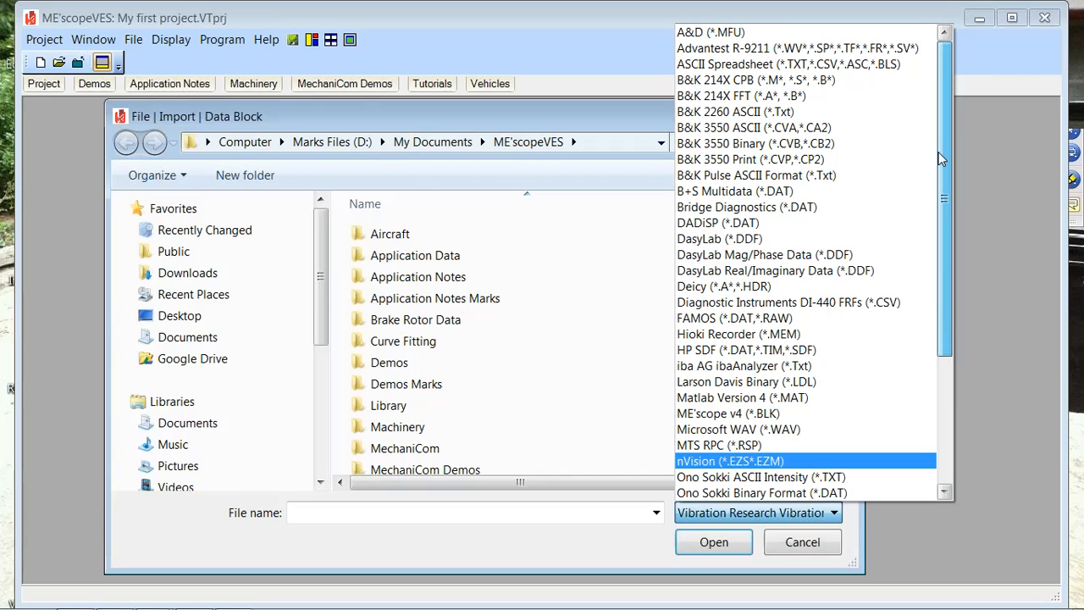
left_click_drag(938, 160, 943, 309)
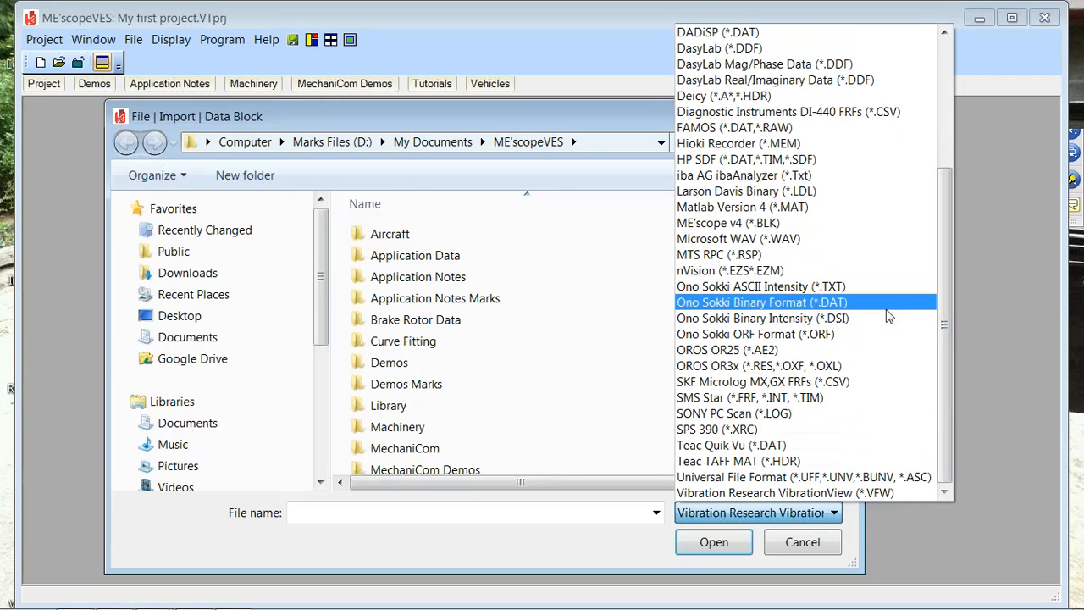
left_click(734, 479)
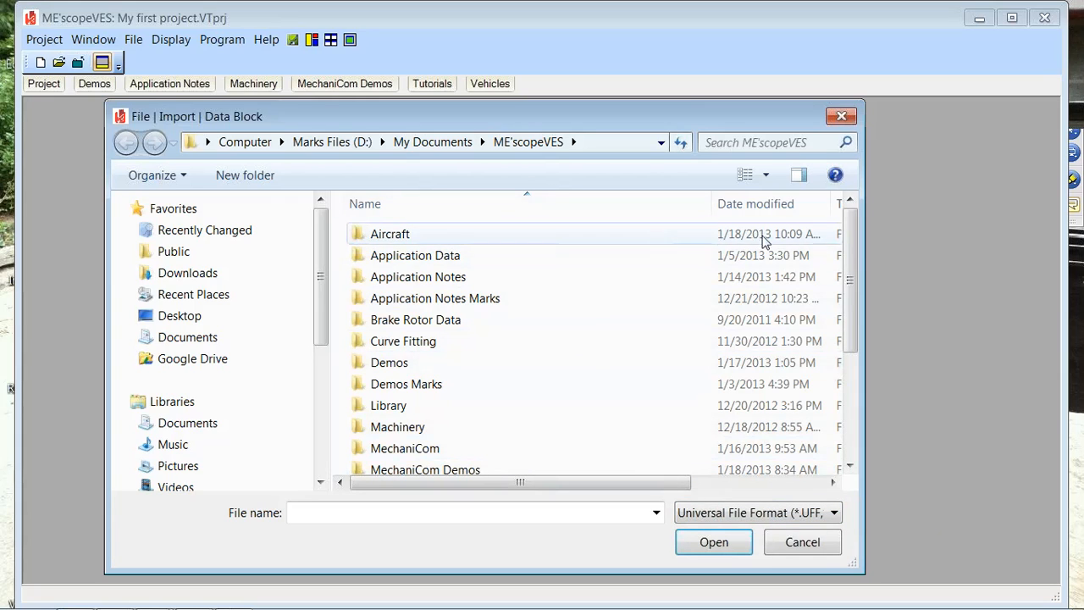
Step: Open Plate 30 FRFs.UFF from the Tutorials folder for the data block import
left_click_drag(853, 255, 852, 362)
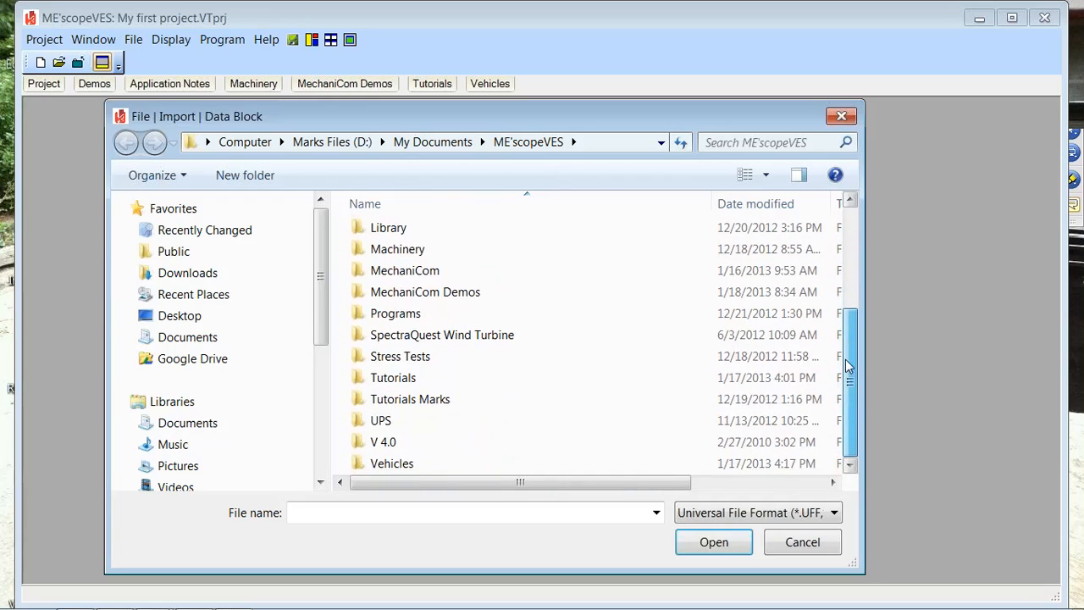
left_click(385, 379)
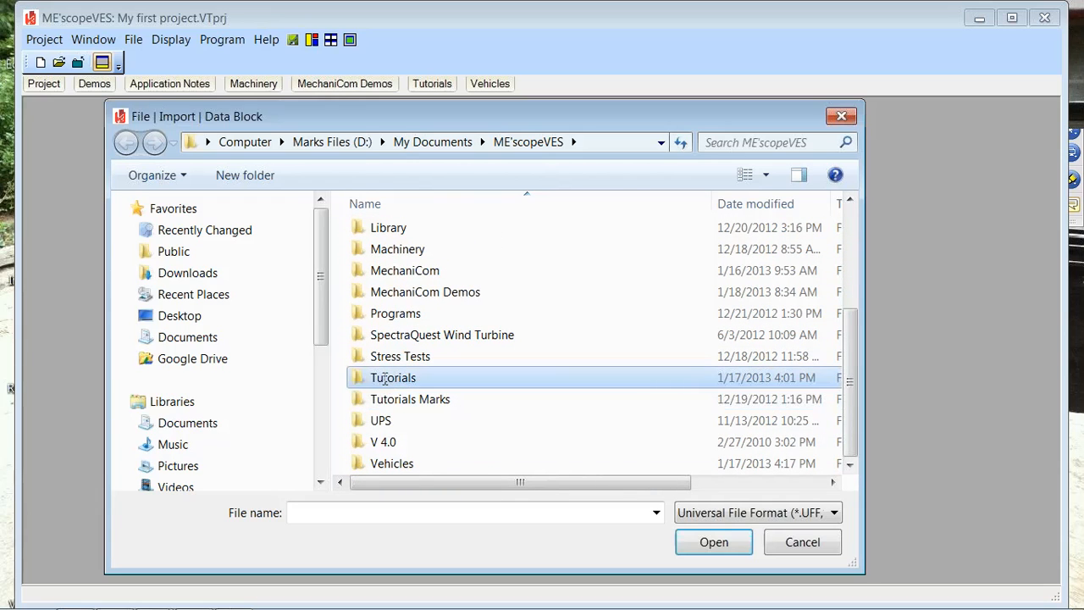
left_click(395, 363)
double_click(389, 382)
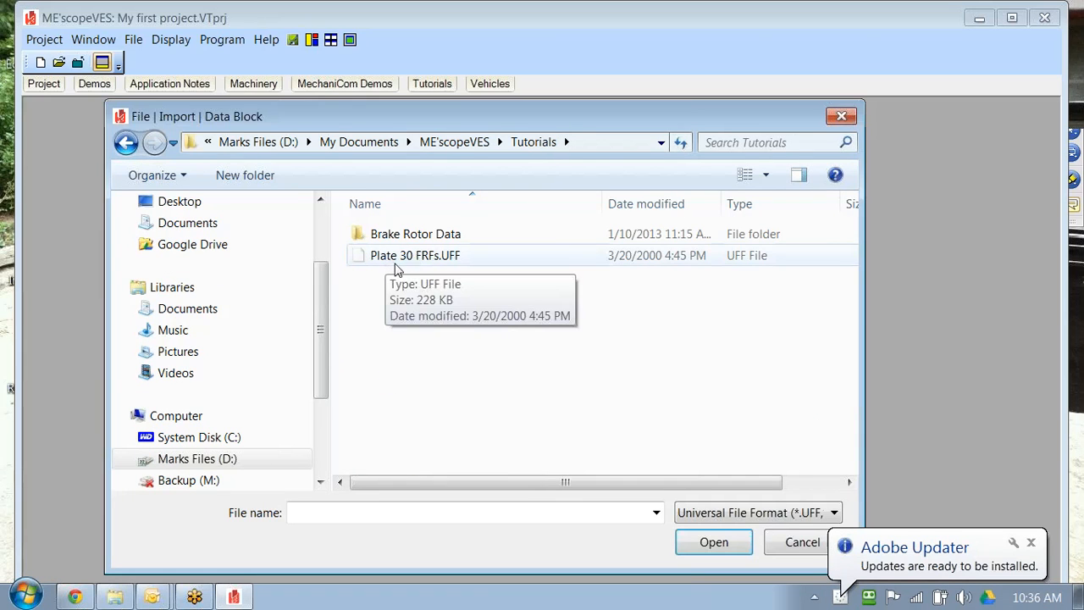
left_click(453, 258)
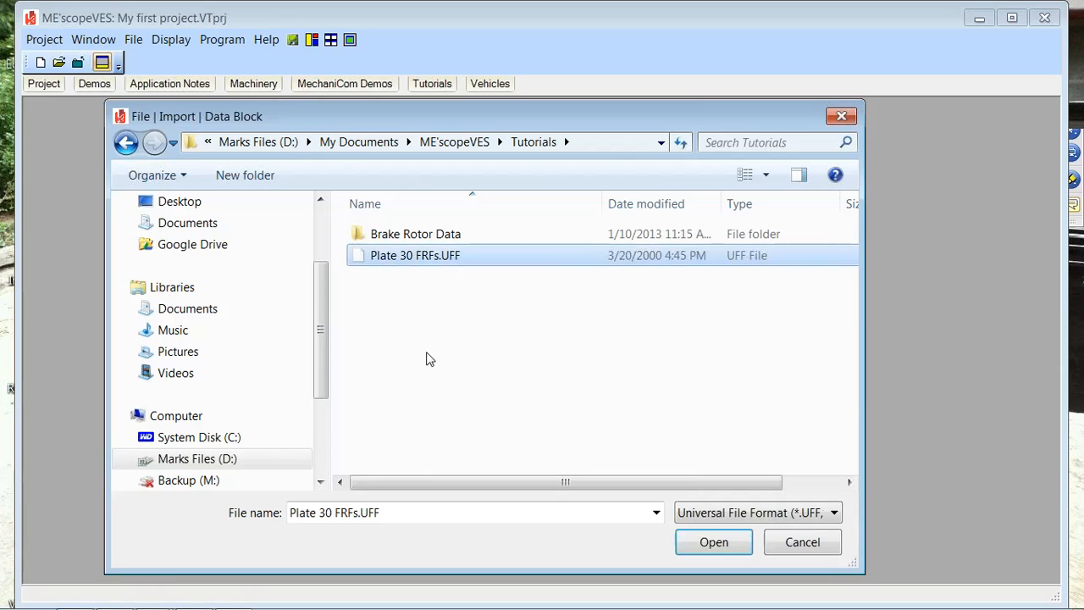
left_click(713, 543)
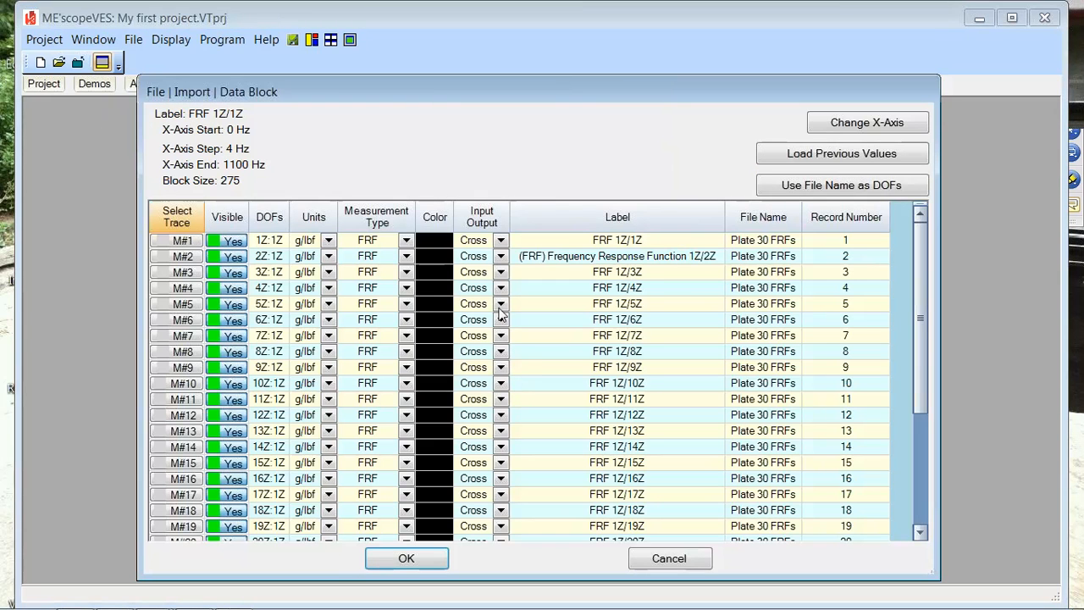
Step: Review the 30 FRF traces to import and accept them as a new data block named Plate 30 FRFs
left_click_drag(569, 97, 568, 100)
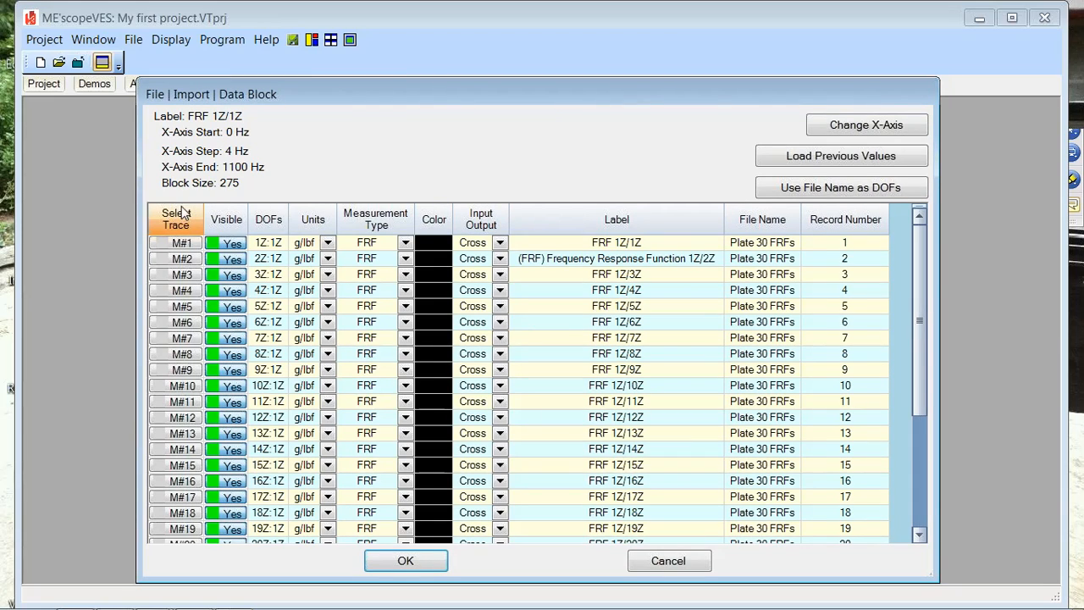
left_click_drag(920, 322, 917, 452)
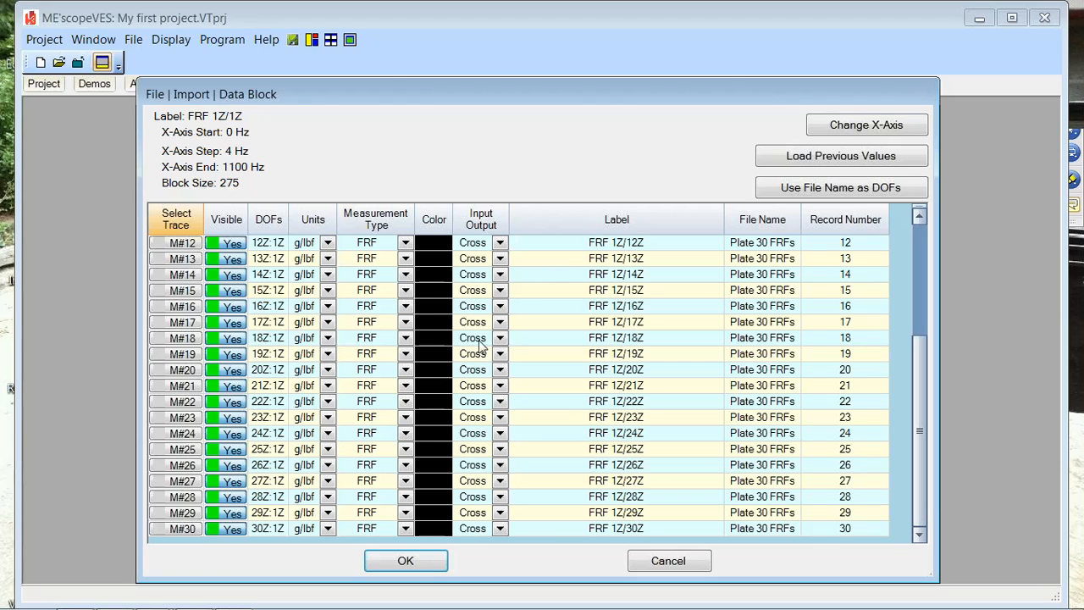
left_click(427, 561)
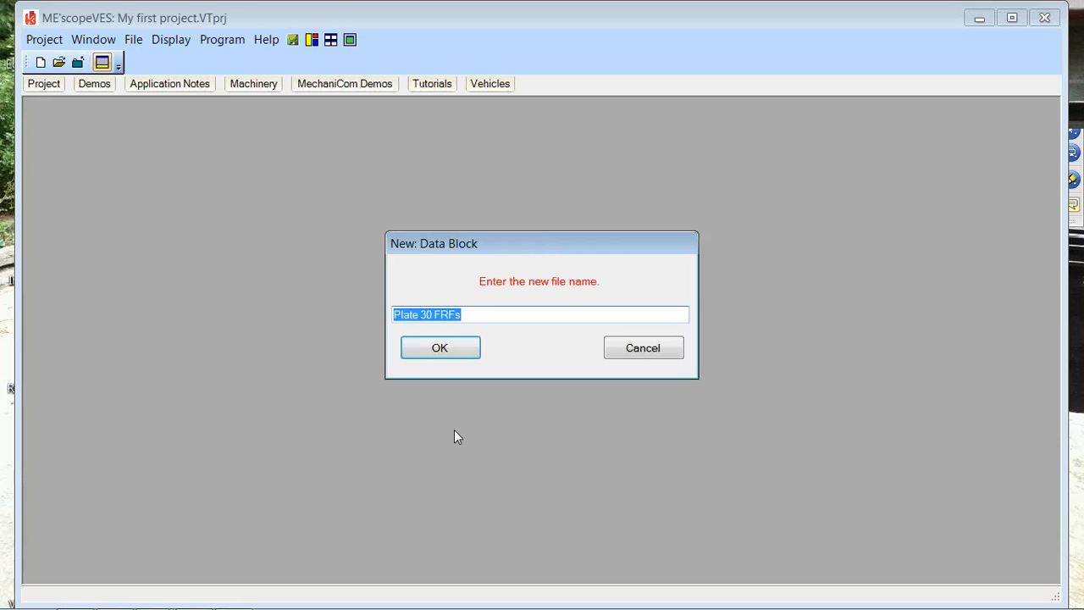
left_click(440, 348)
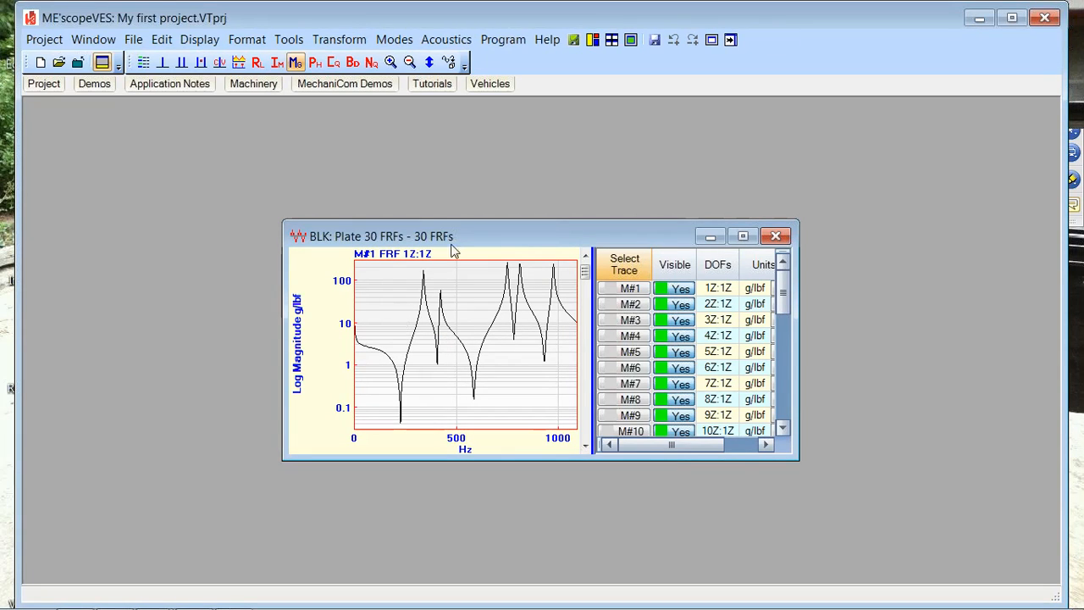
Step: Center the Plate 30 FRFs data block window and browse its FRF traces to M#8
right_click(396, 306)
left_click(424, 322)
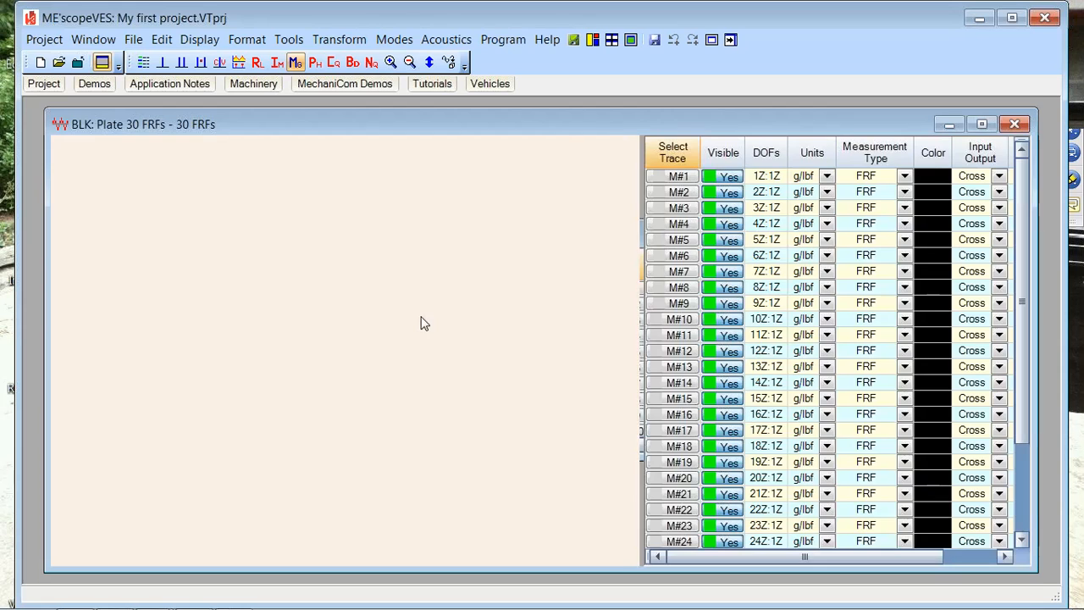
mouse_move(637, 163)
left_mouse_down()
mouse_move(633, 542)
mouse_move(634, 170)
left_mouse_up()
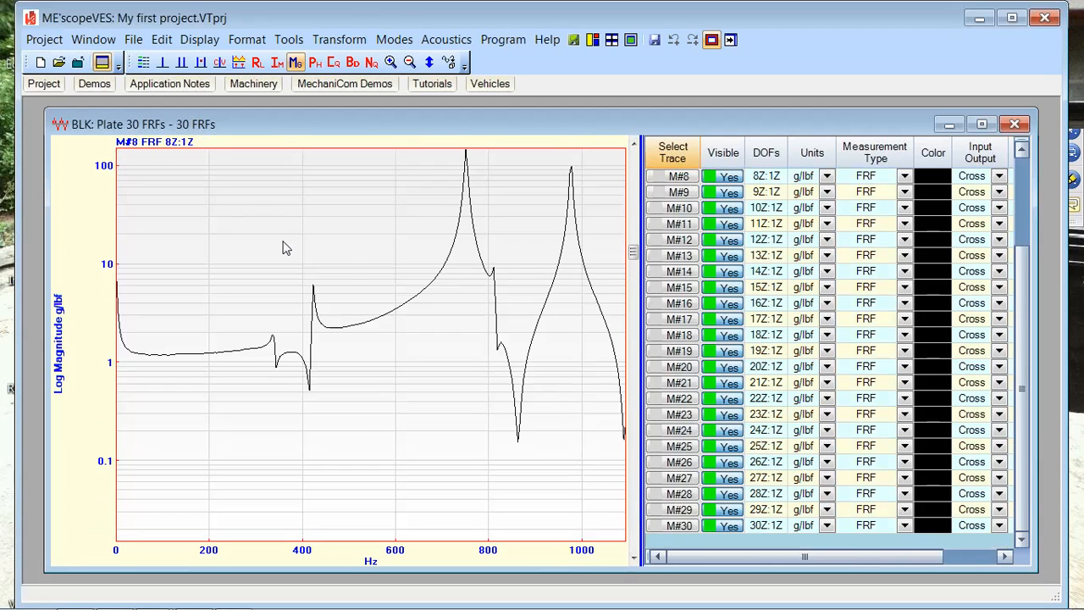
Step: Open the Plate 30 FRFs data block from the Data Blocks listed under My first project
mouse_move(50, 84)
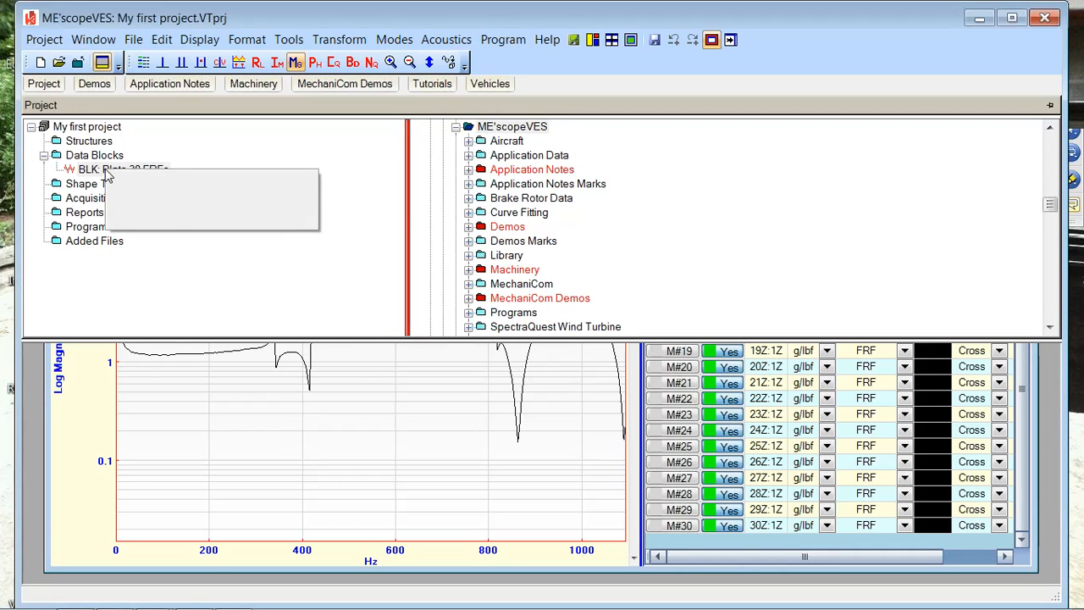
right_click(107, 174)
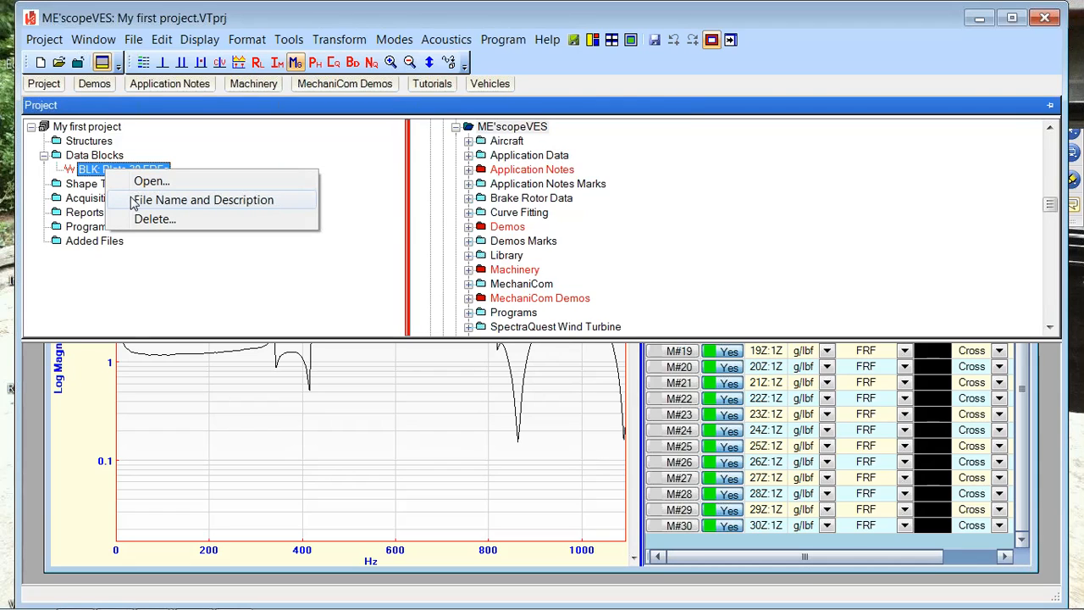
left_click(151, 180)
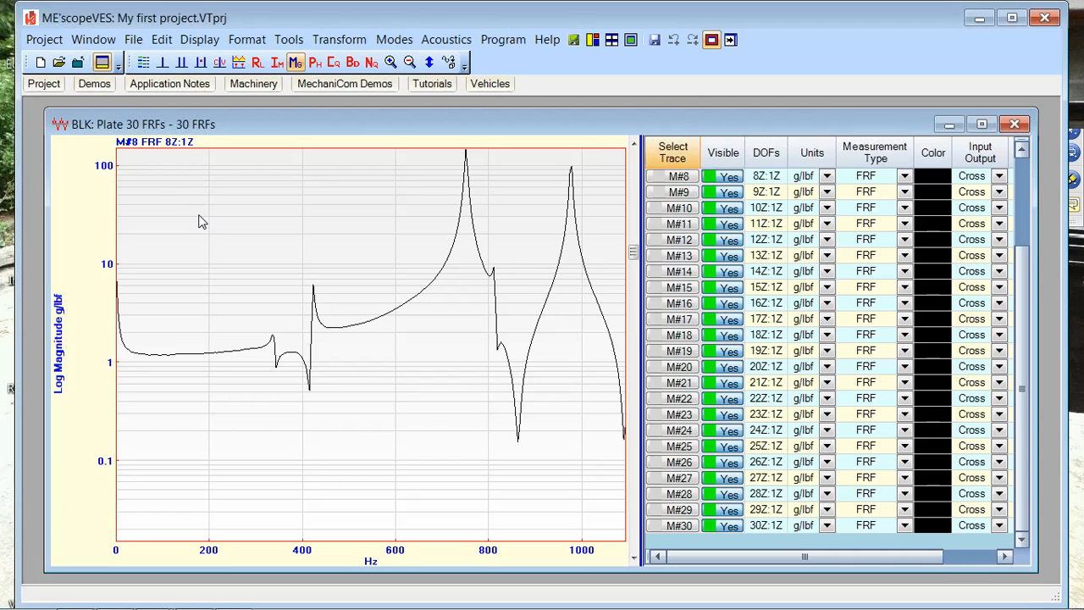
Step: Create a new structure file in the project with the name Structure 1
left_click(133, 40)
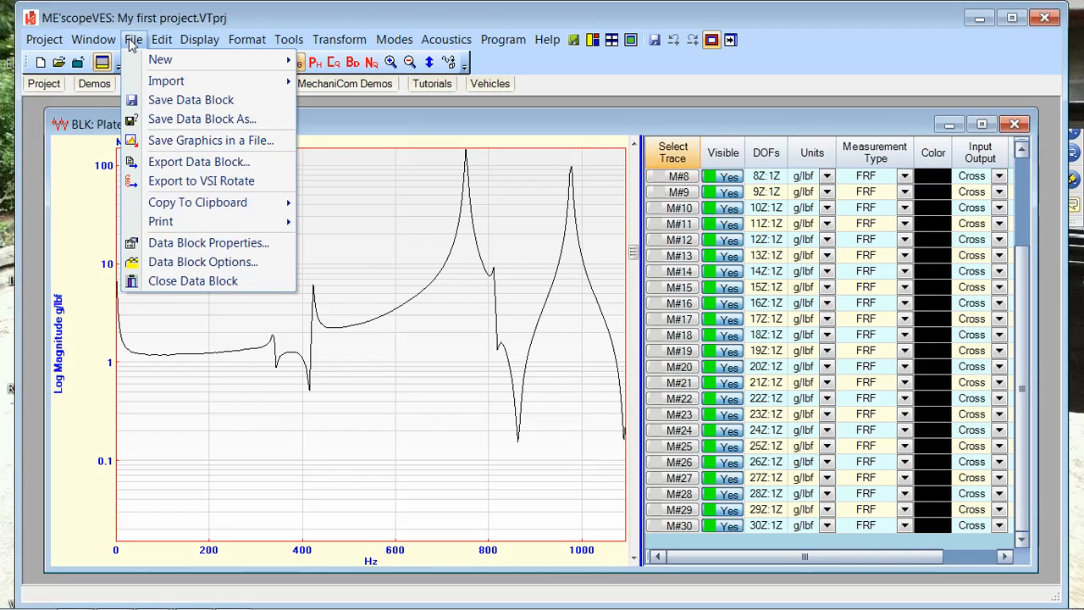
left_click(136, 61)
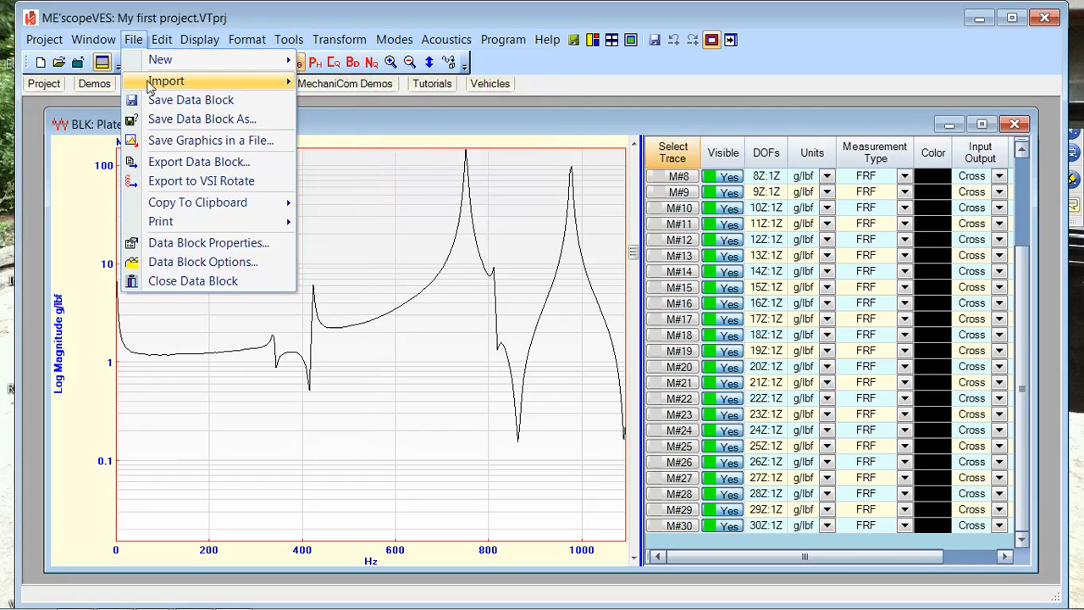
mouse_move(150, 85)
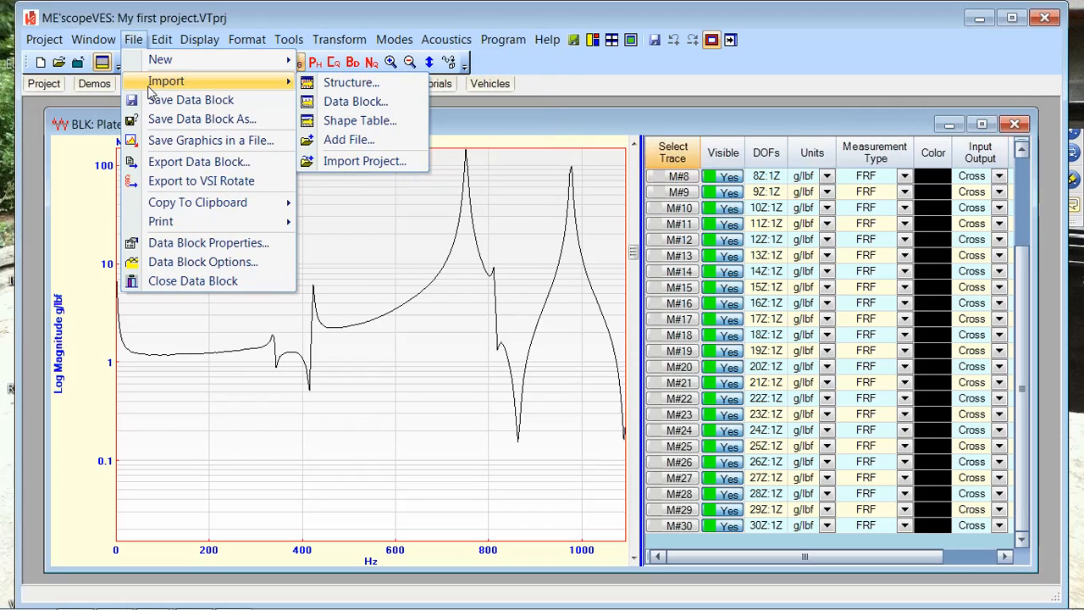
mouse_move(152, 61)
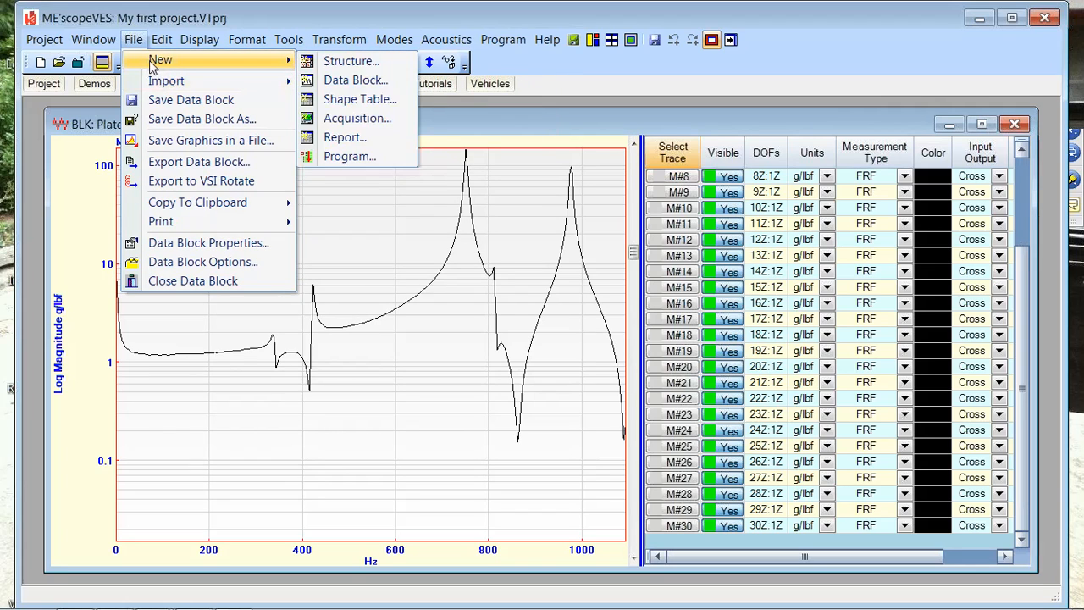
left_click(335, 68)
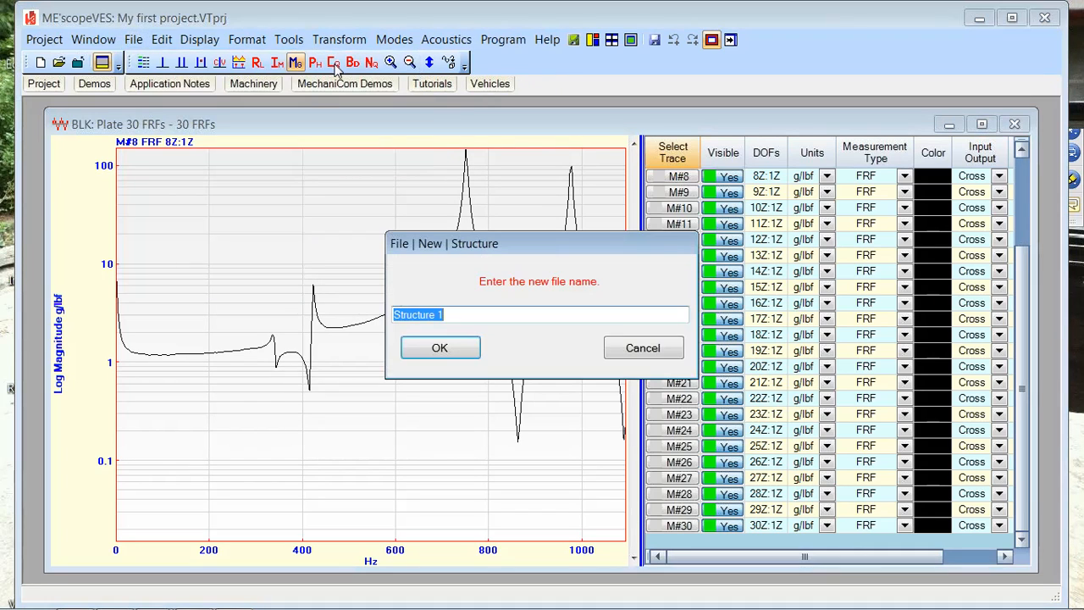
left_click_drag(464, 244, 447, 202)
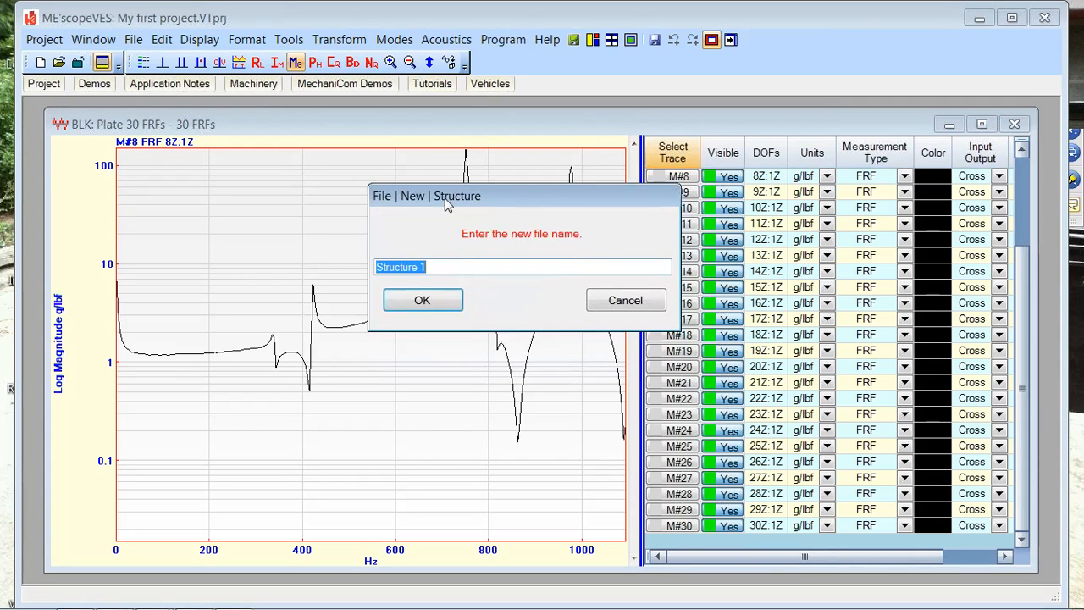
left_click(421, 302)
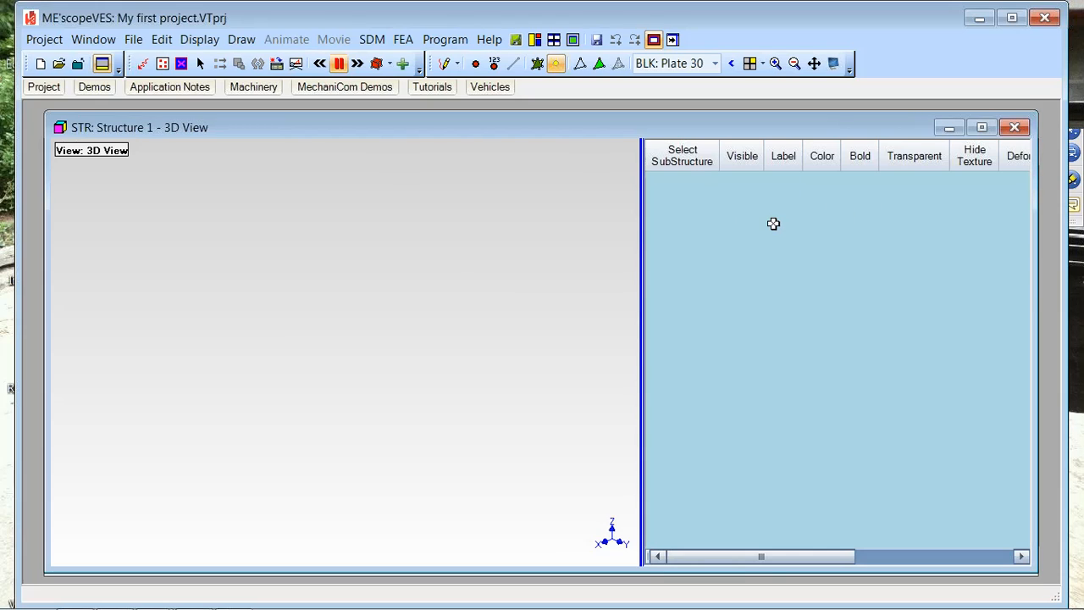
Step: Review the structure window's editing and drawing commands and start the Drawing Assistant for Structure 1
right_click(345, 222)
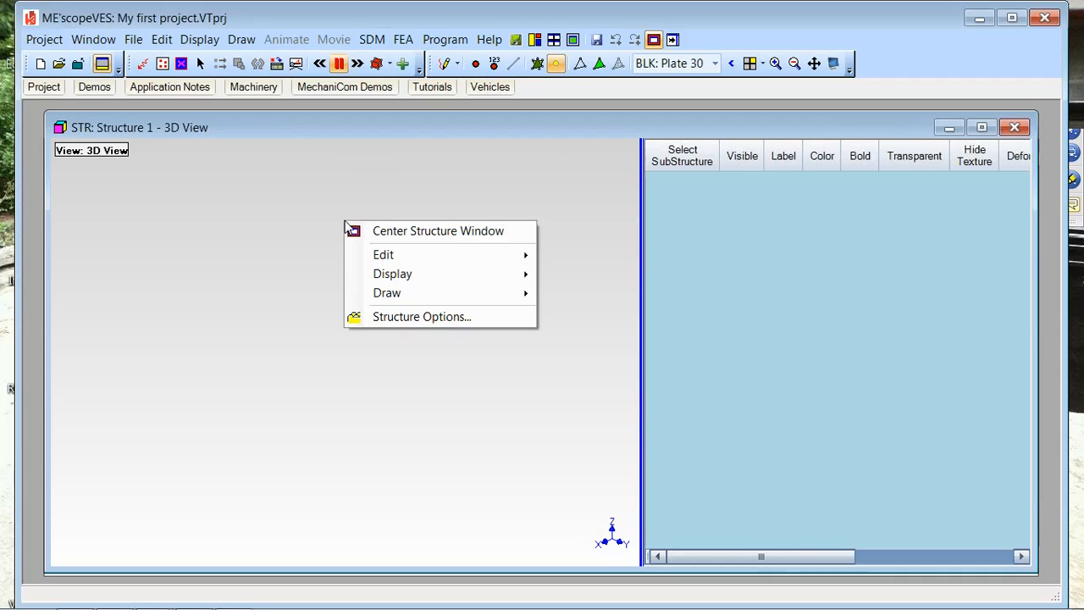
mouse_move(383, 258)
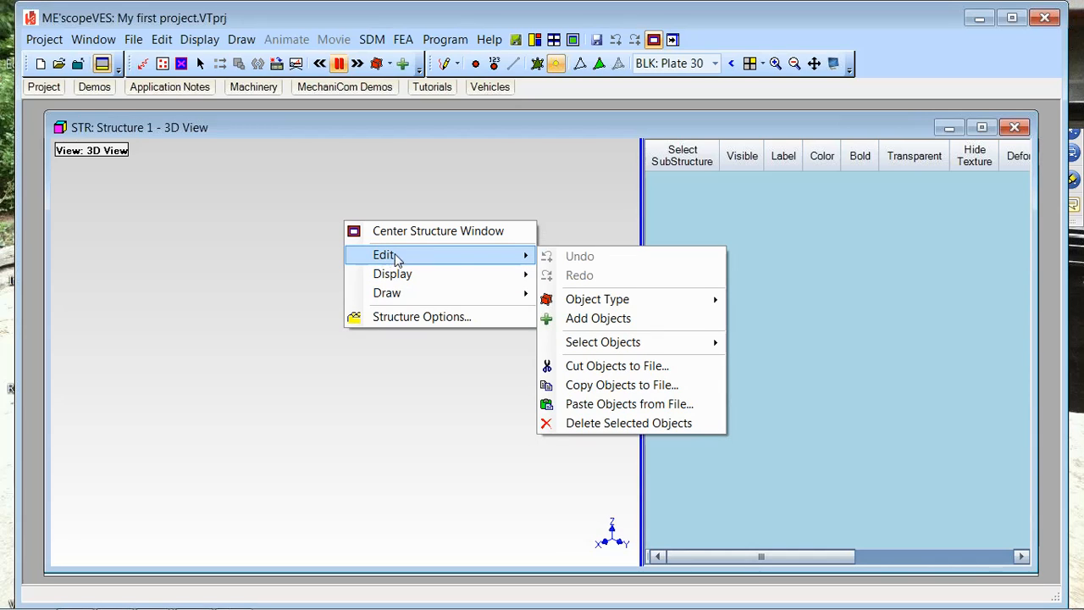
mouse_move(581, 305)
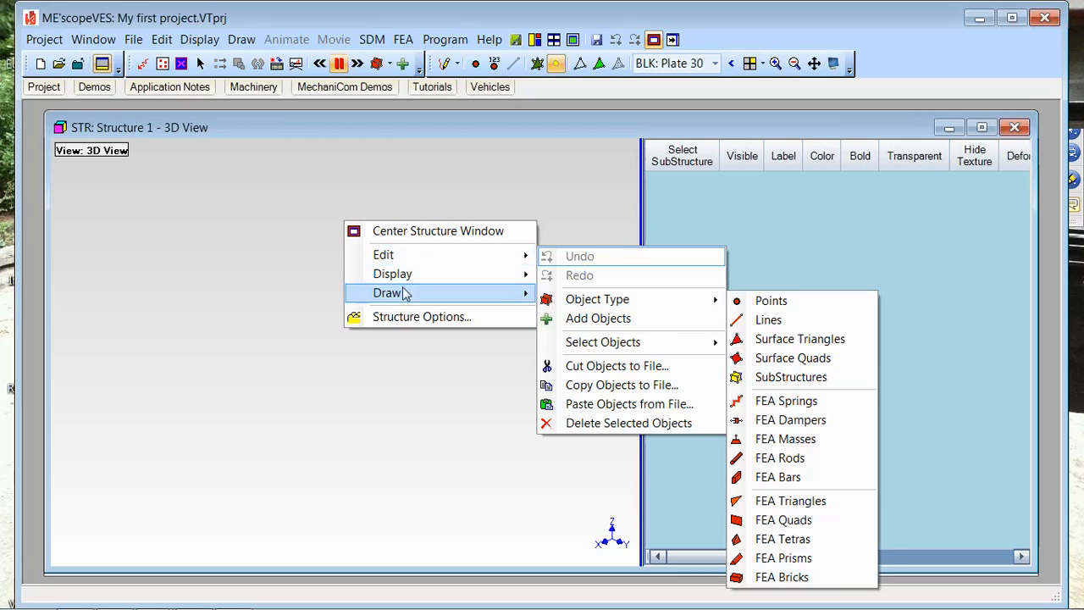
mouse_move(403, 293)
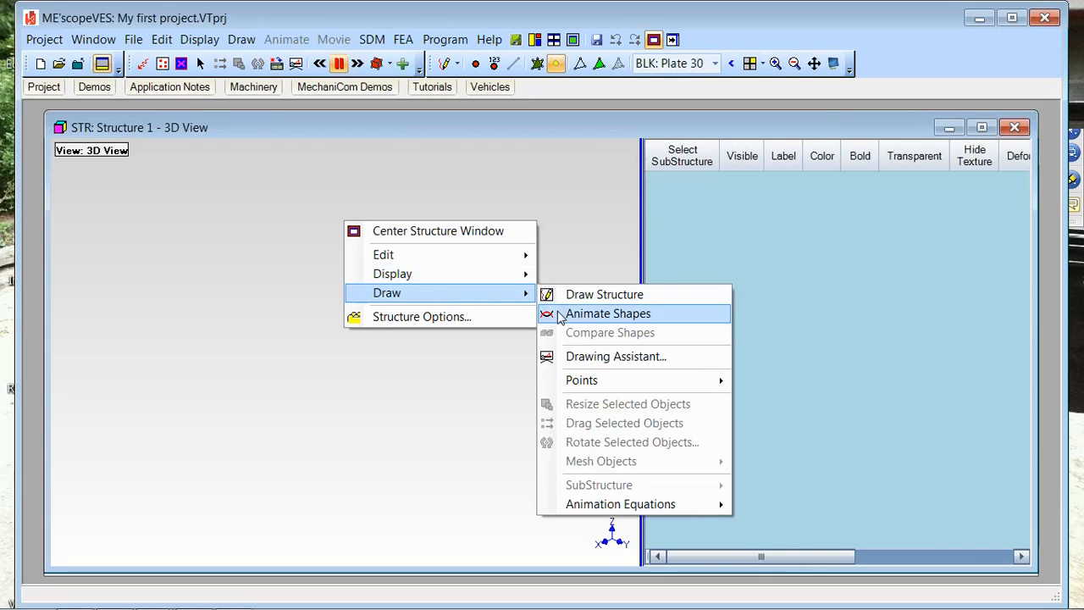
left_click(583, 362)
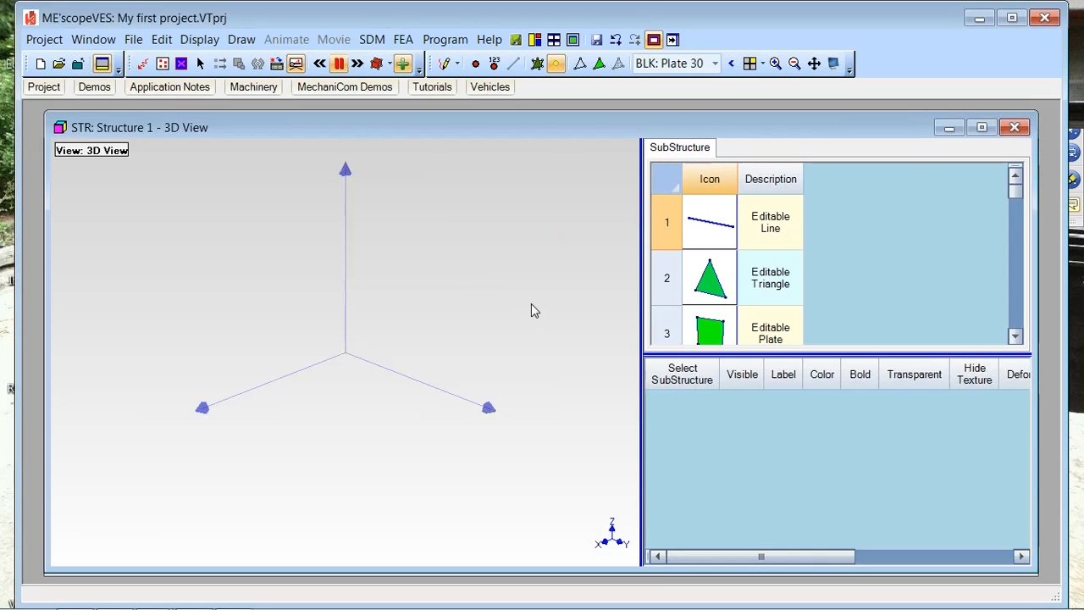
left_click_drag(531, 304, 525, 303)
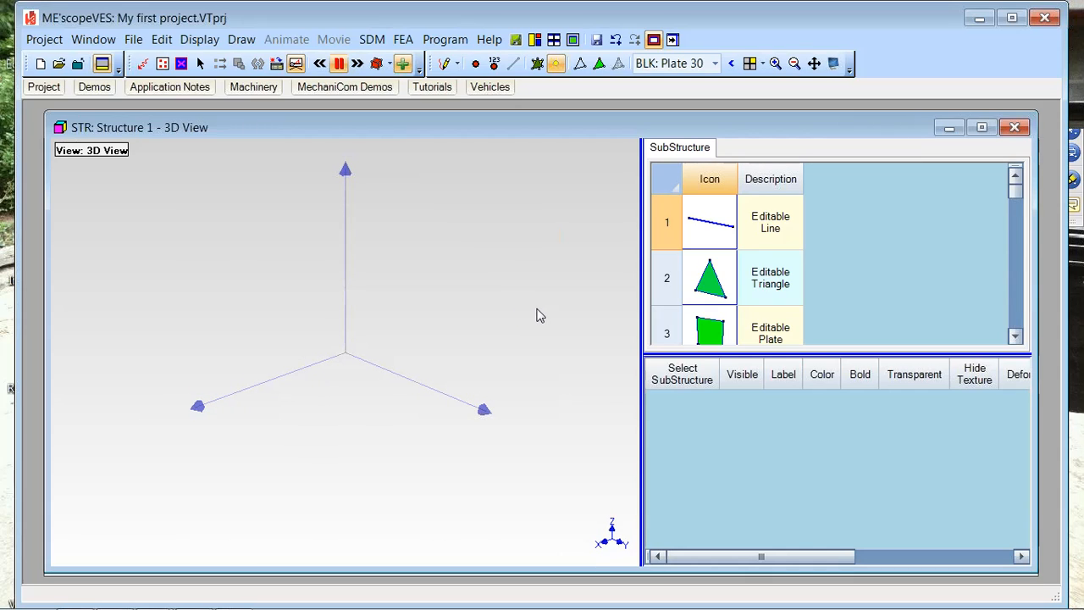
Step: Enlarge the substructure library list and browse its shapes from the editable primitives to the machinery assemblies
mouse_move(1018, 191)
left_mouse_down()
mouse_move(1016, 211)
mouse_move(1013, 198)
left_mouse_up()
left_click_drag(1016, 194, 1018, 201)
left_click_drag(875, 354, 873, 480)
left_click_drag(1018, 227, 999, 380)
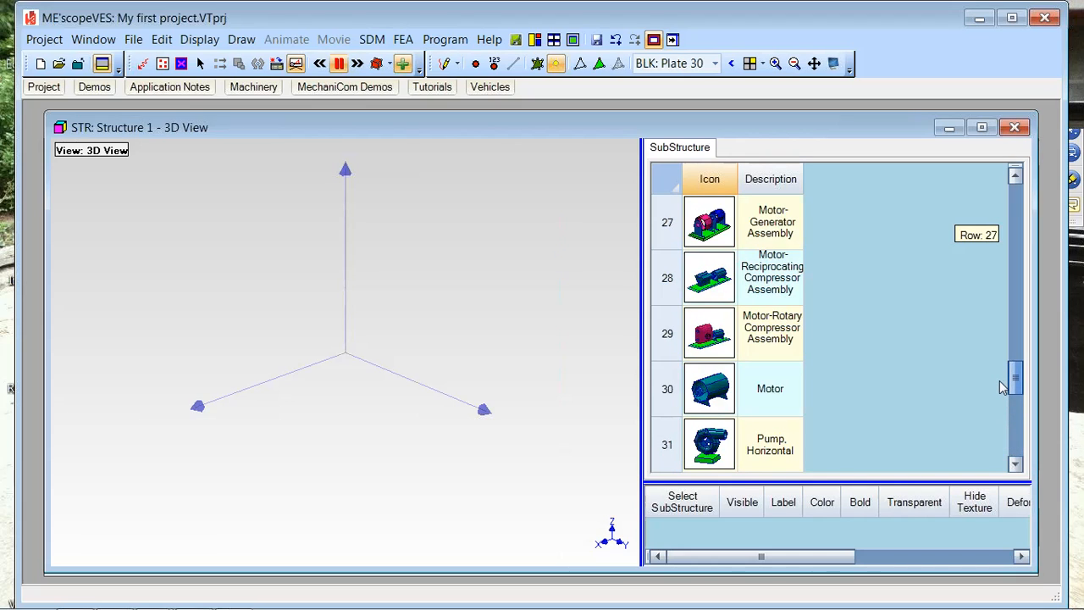
left_click_drag(999, 379, 963, 206)
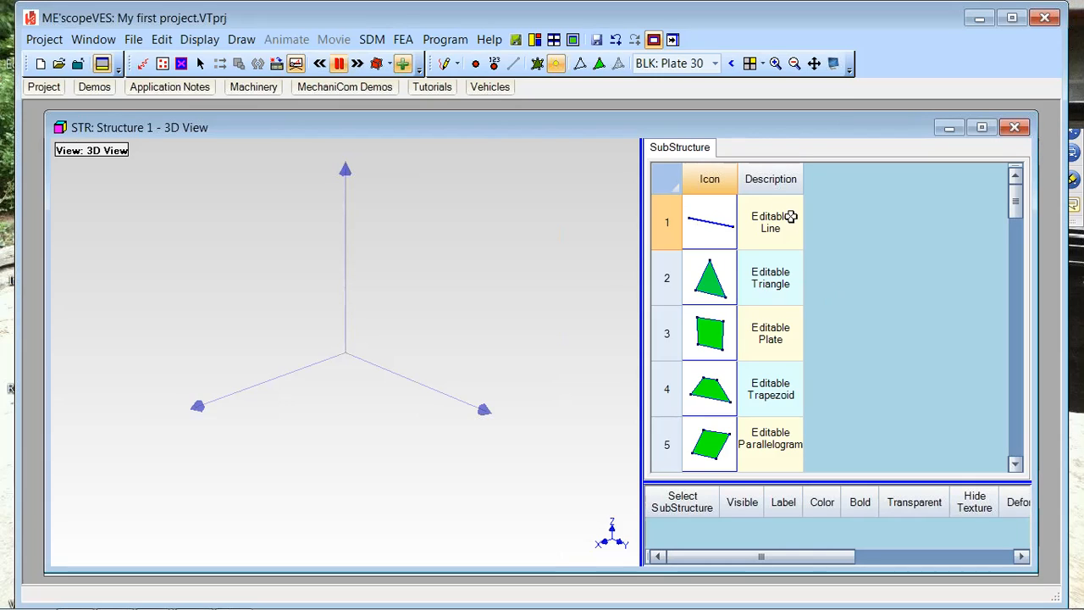
Step: Add an Editable Plate substructure from the library to the empty structure model
left_click_drag(1018, 208, 1020, 230)
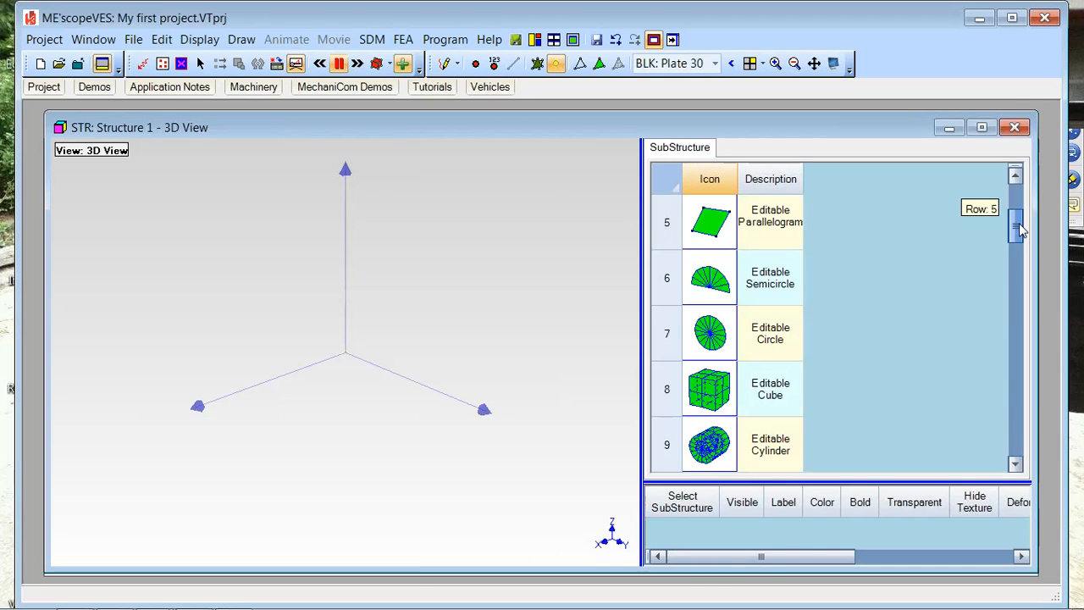
left_click_drag(1020, 229, 1021, 233)
left_click_drag(1021, 244, 1015, 208)
left_click(715, 277)
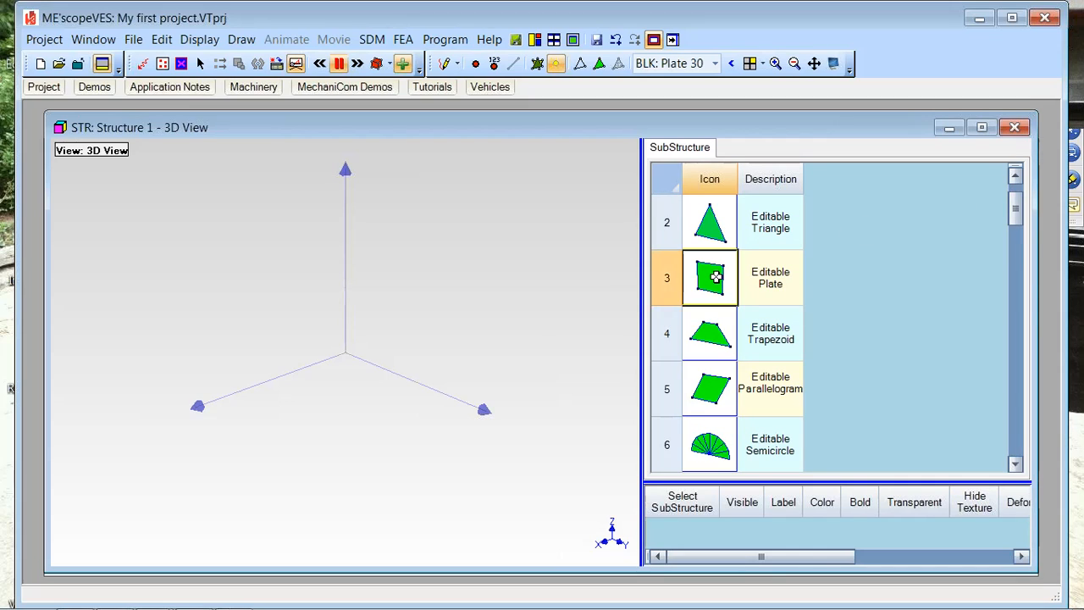
double_click(715, 277)
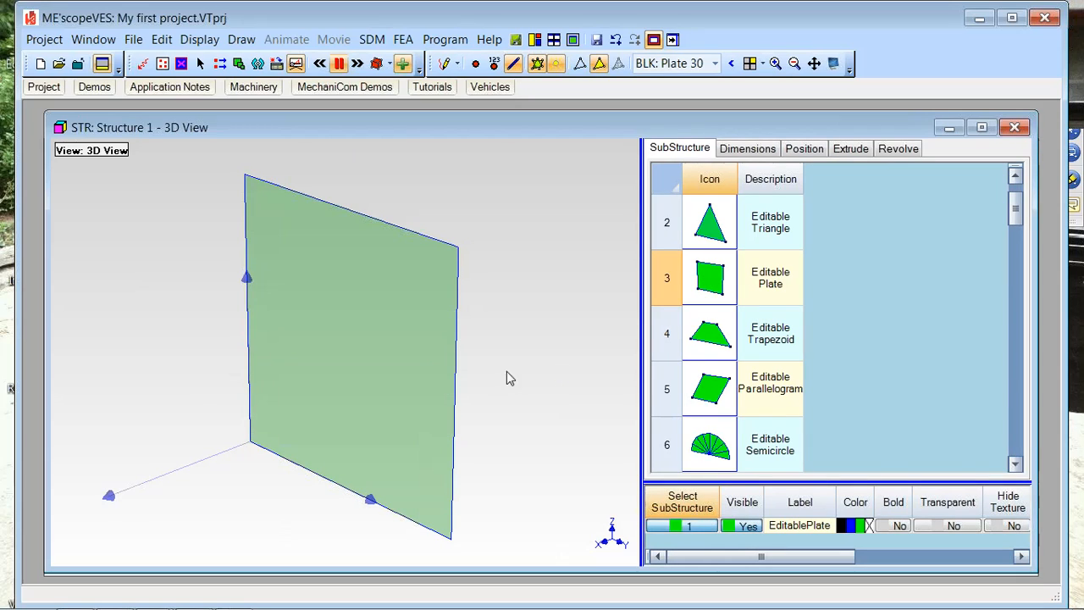
Step: Examine the plate in the 3D view and review its Dimensions, Position, Extrude and Revolve settings
left_click_drag(710, 480, 718, 325)
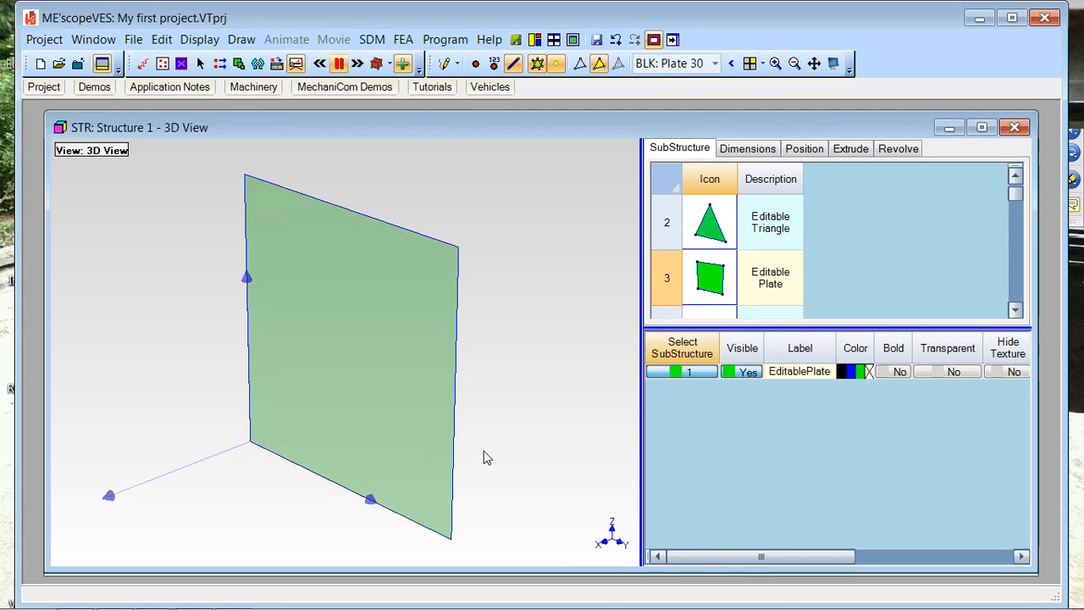
left_click_drag(331, 262, 338, 253)
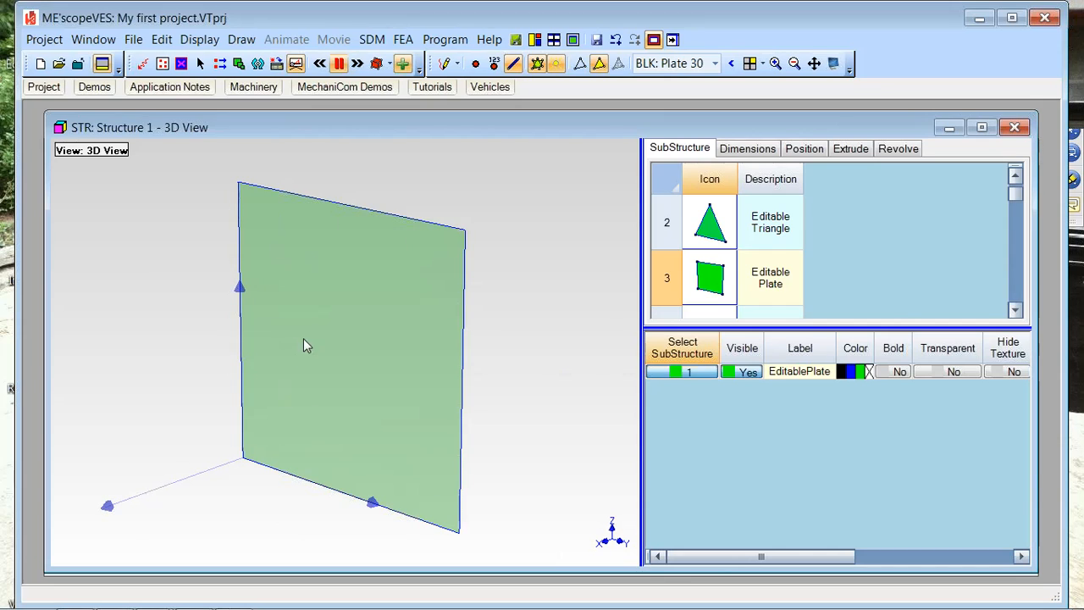
left_click_drag(392, 311, 366, 327)
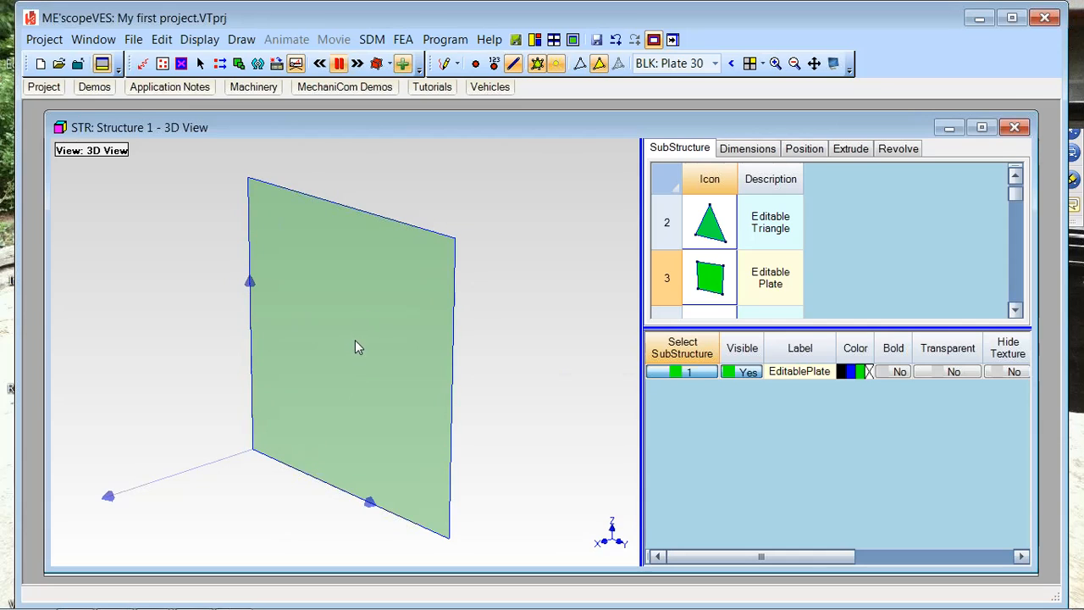
left_click_drag(711, 327, 714, 374)
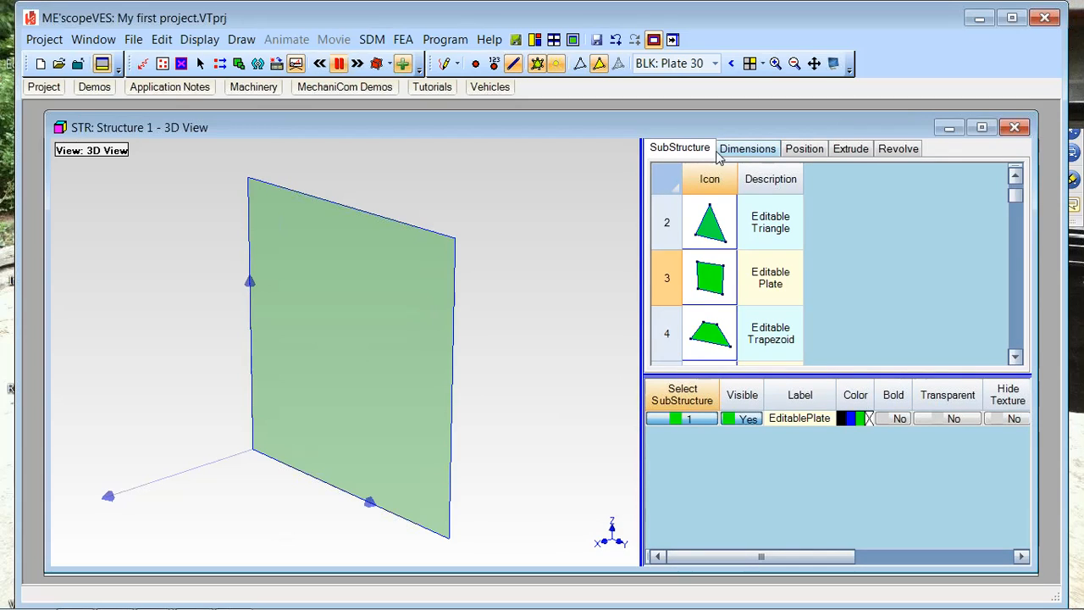
left_click(746, 149)
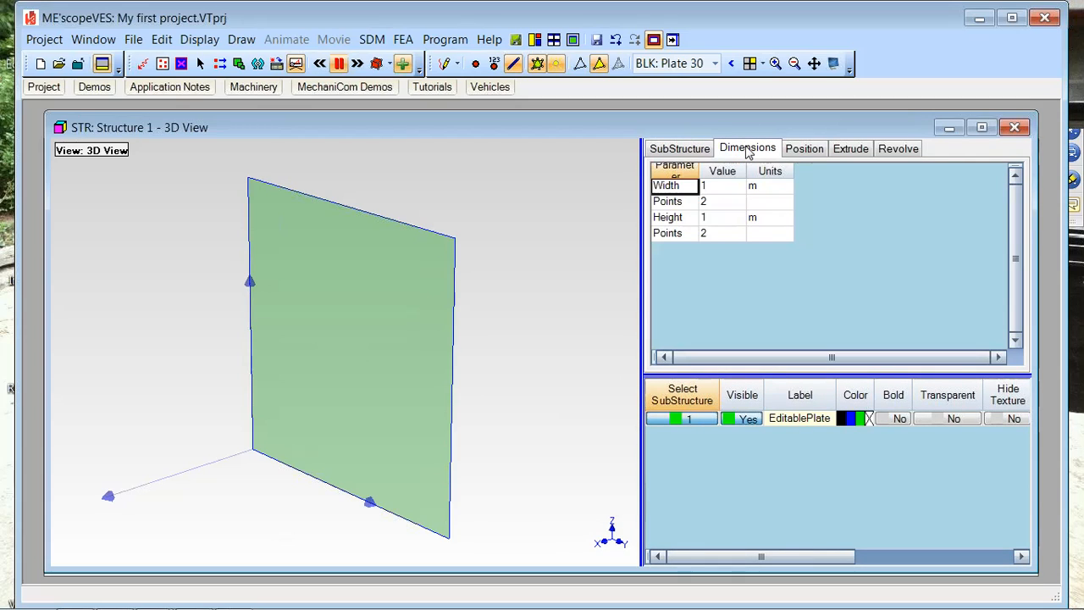
left_click(796, 153)
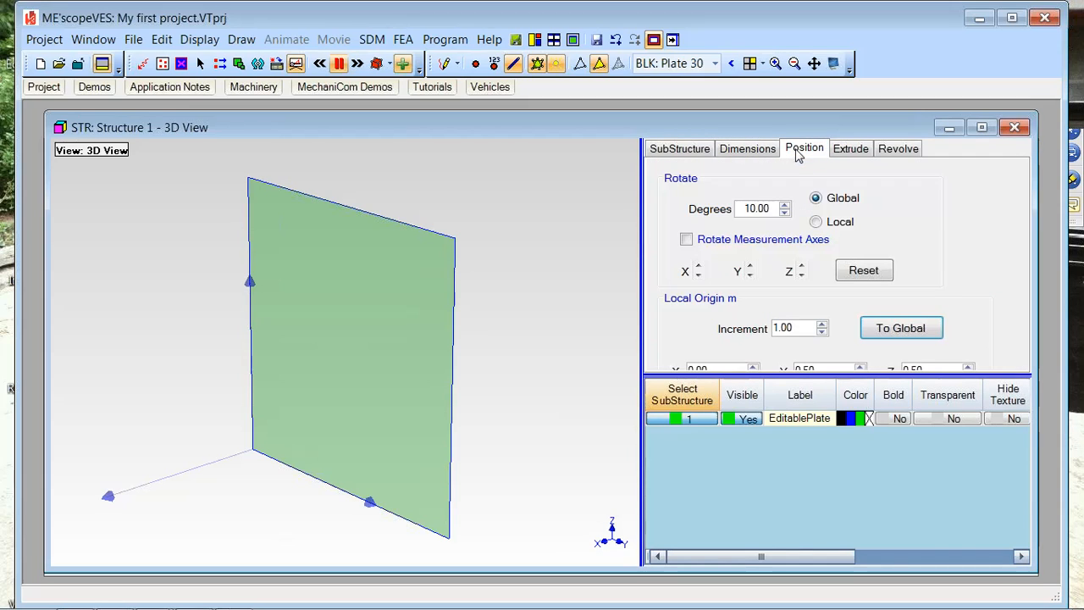
left_click(853, 152)
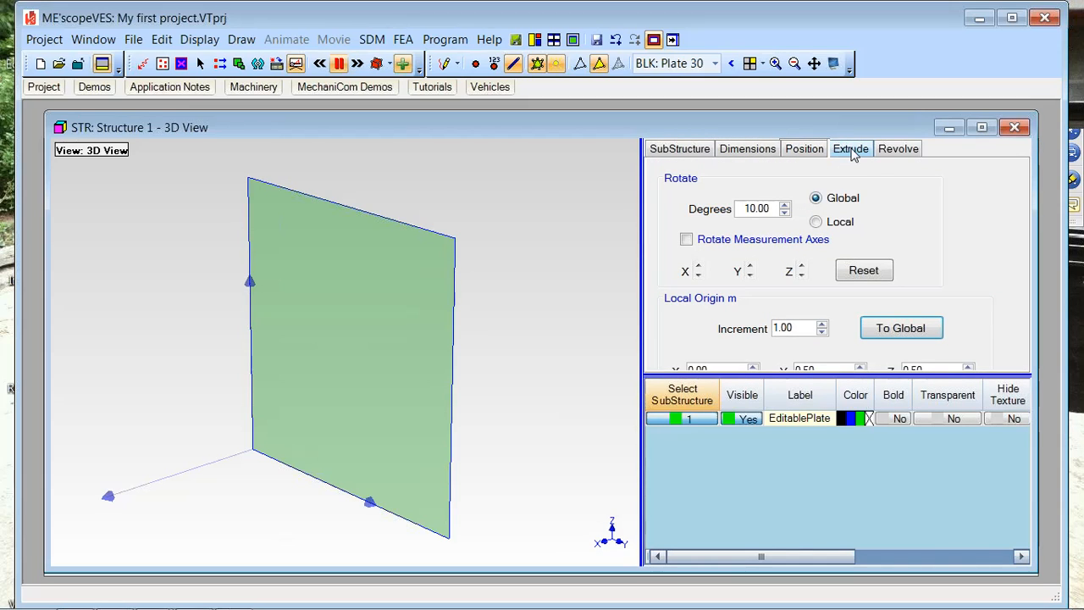
left_click(891, 152)
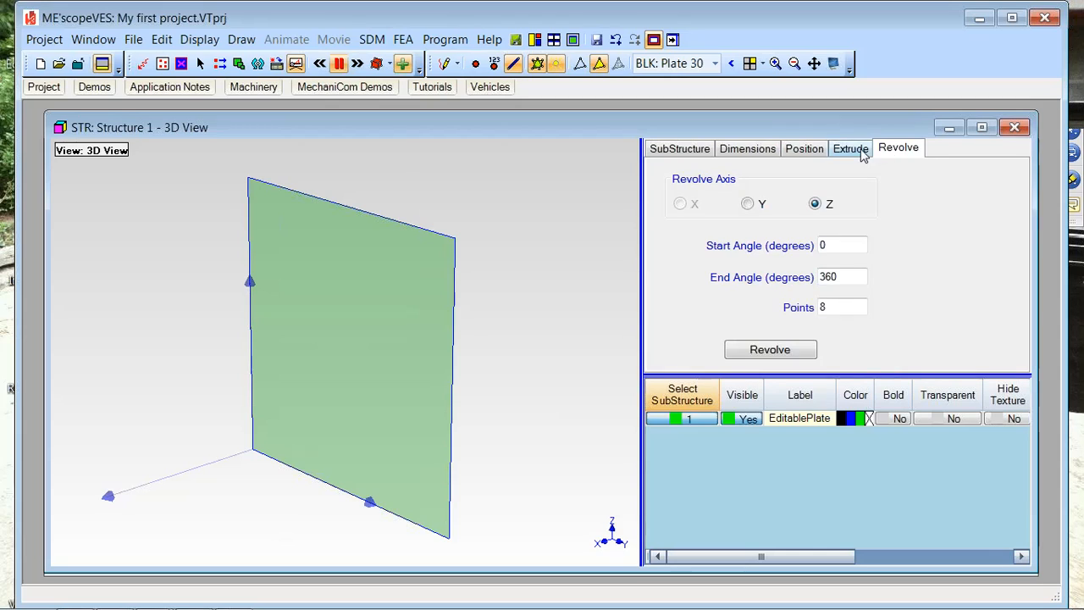
left_click(861, 152)
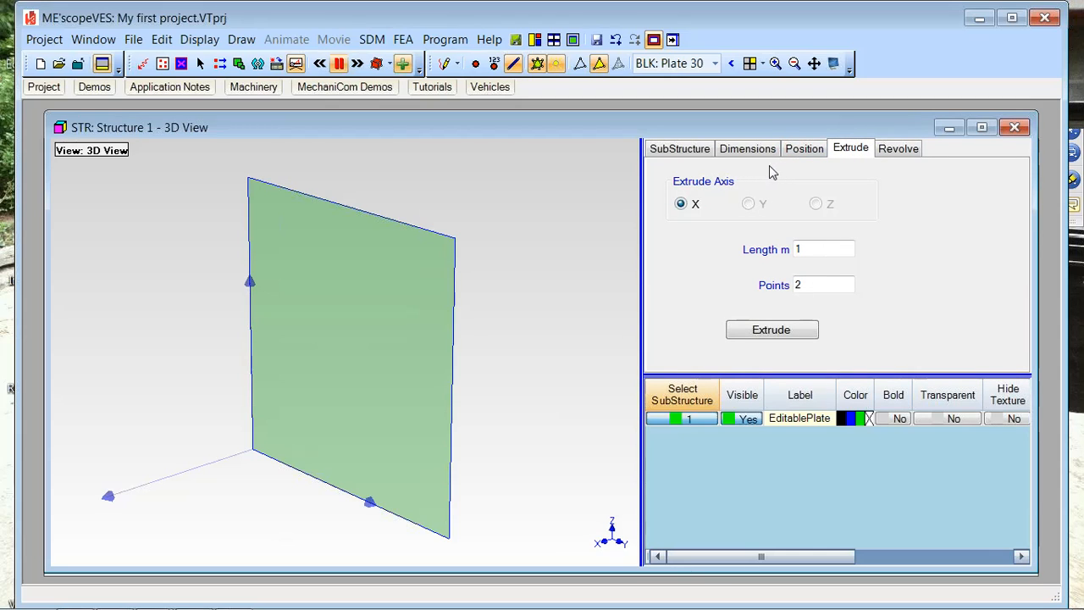
mouse_move(382, 310)
left_mouse_down()
mouse_move(352, 303)
mouse_move(391, 324)
mouse_move(393, 305)
left_mouse_up()
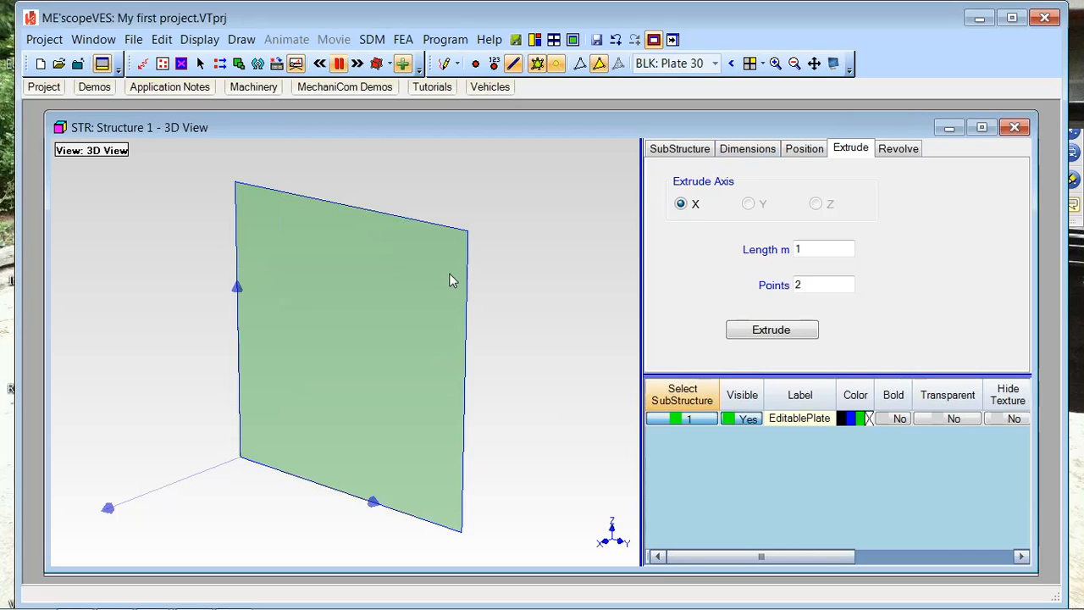
Step: Show the plate's dimensions and widen the Parameter column so its heading is readable
left_click(728, 153)
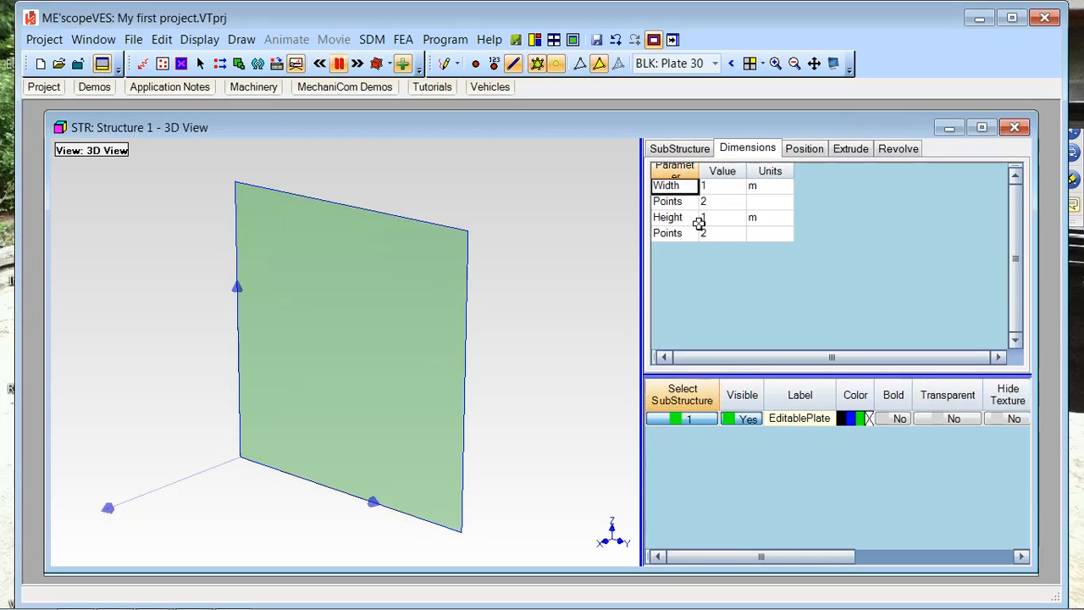
left_click_drag(699, 167, 725, 167)
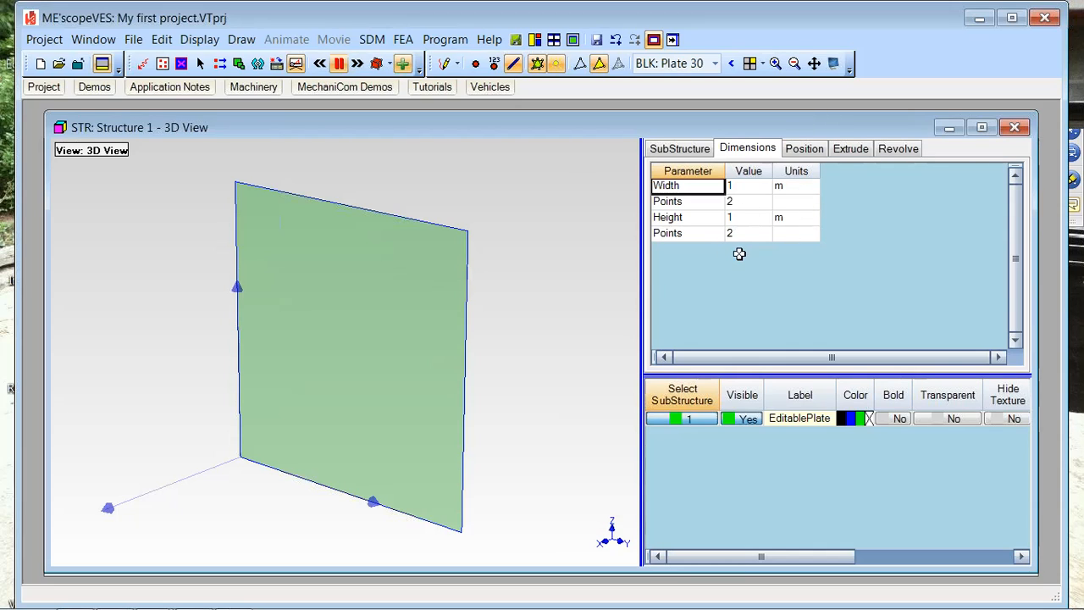
left_click_drag(399, 338, 389, 337)
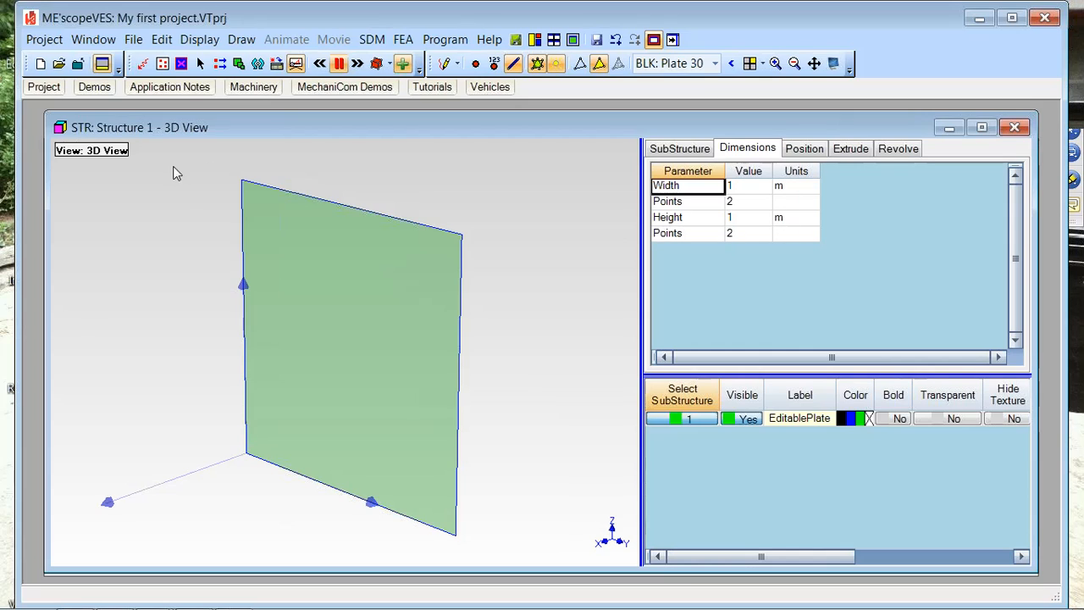
Step: Review the mass, force and length units in the Structure Options, including the available length units, and cancel the dialog
right_click(430, 167)
left_click(498, 261)
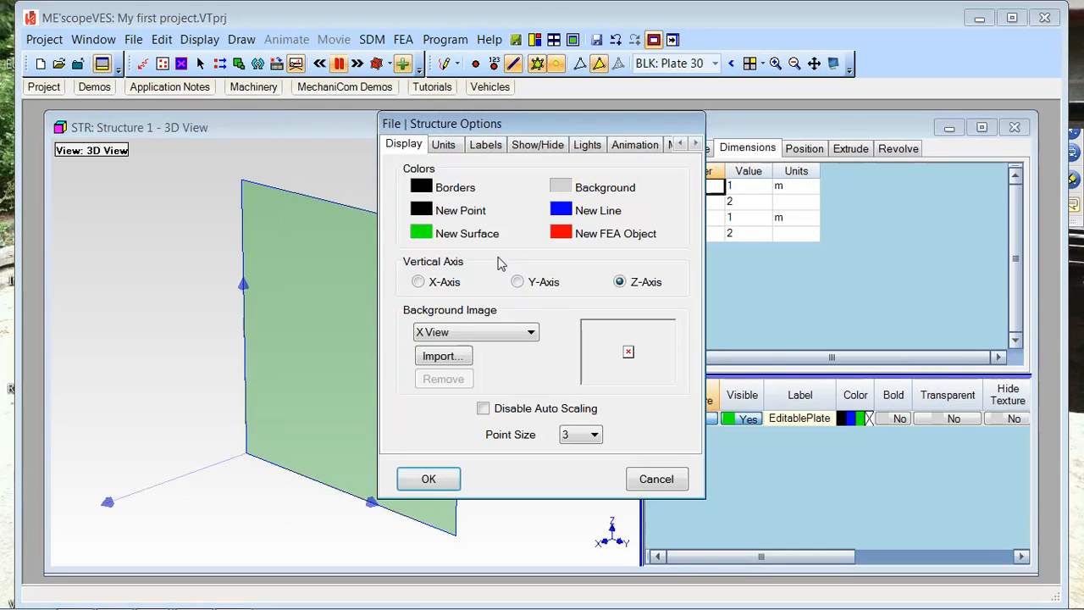
left_click_drag(547, 129, 468, 164)
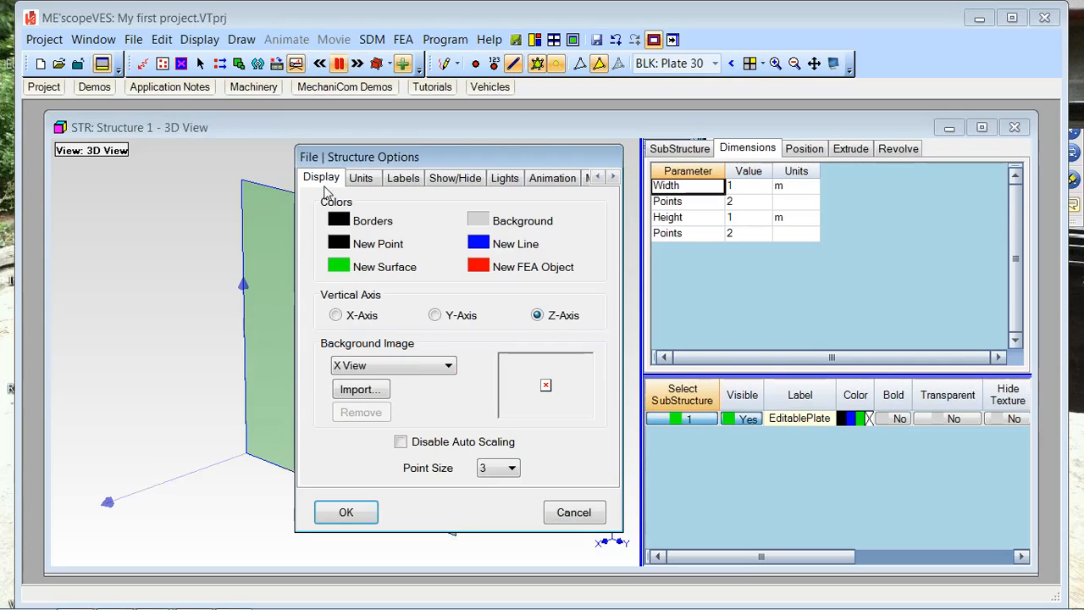
left_click(361, 178)
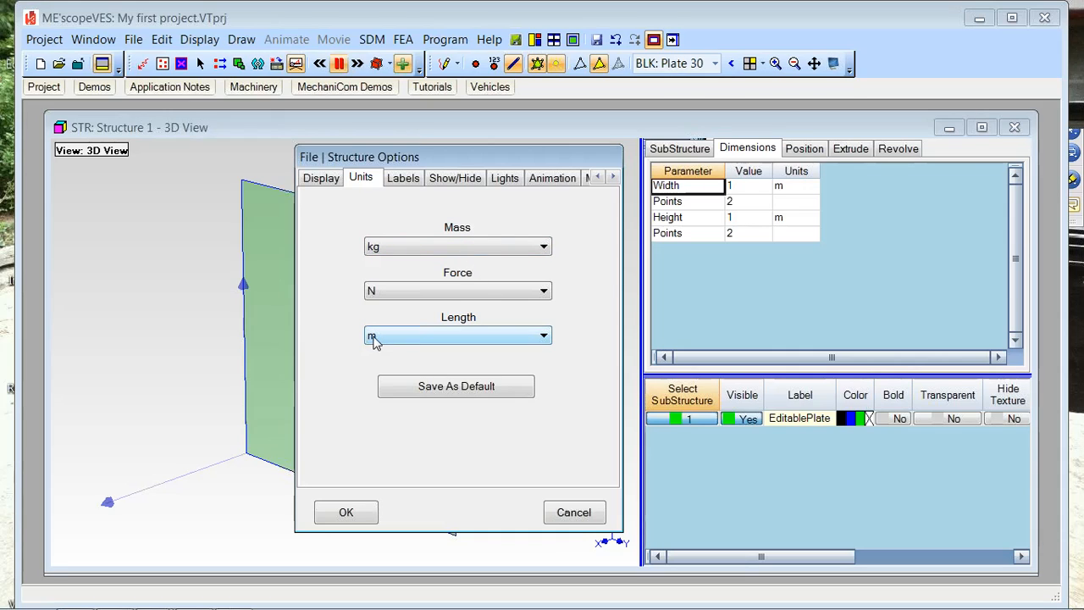
left_click(544, 337)
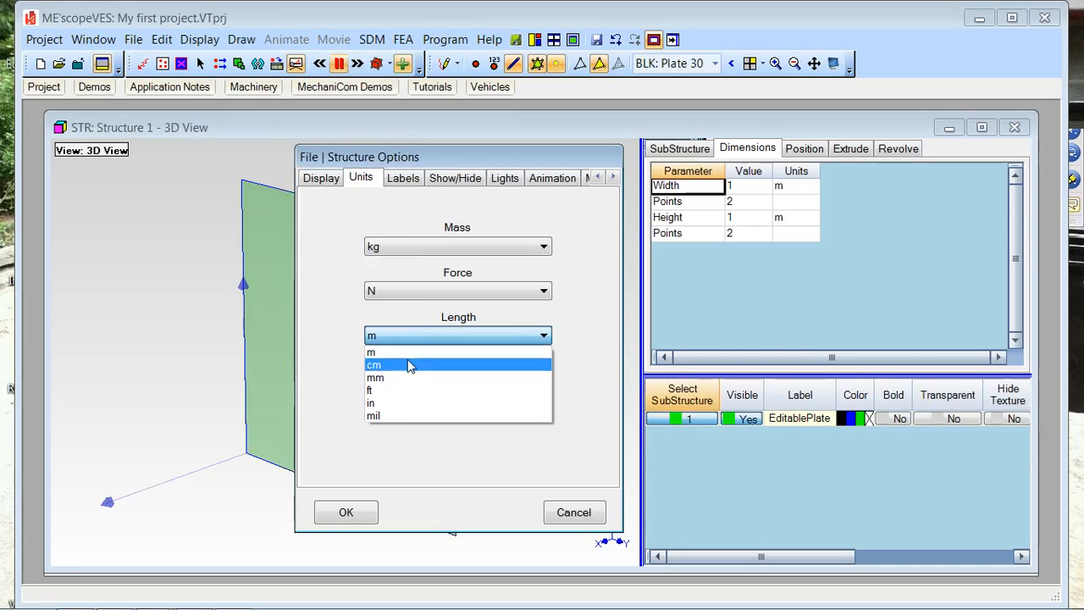
left_click(549, 315)
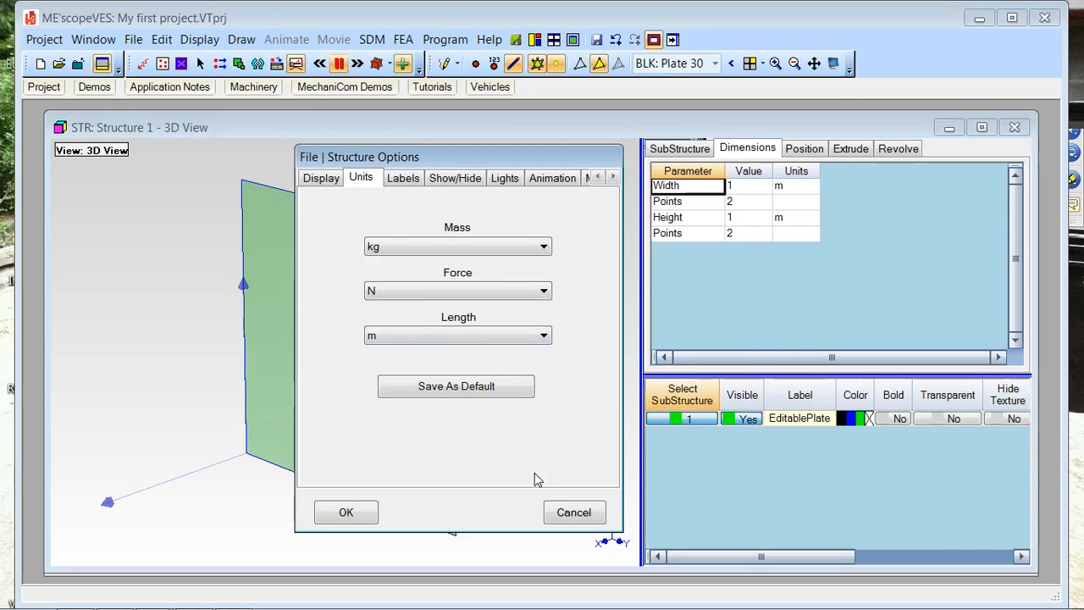
left_click(573, 513)
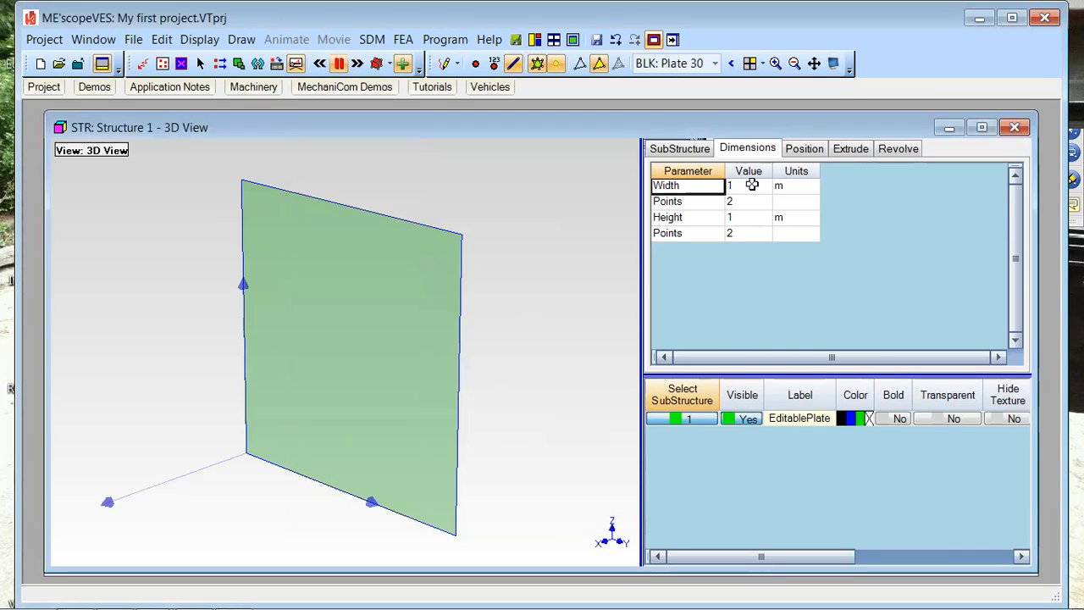
Step: Set the plate's width to 5 m with 5 points across the width
left_click(750, 185)
left_click_drag(739, 181, 721, 181)
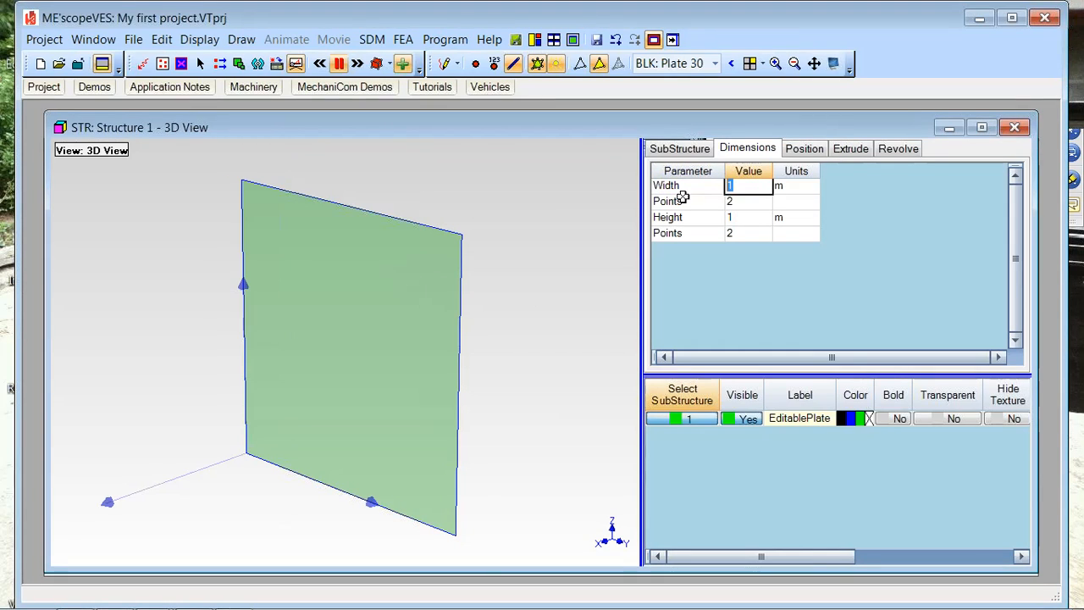
left_click(733, 186)
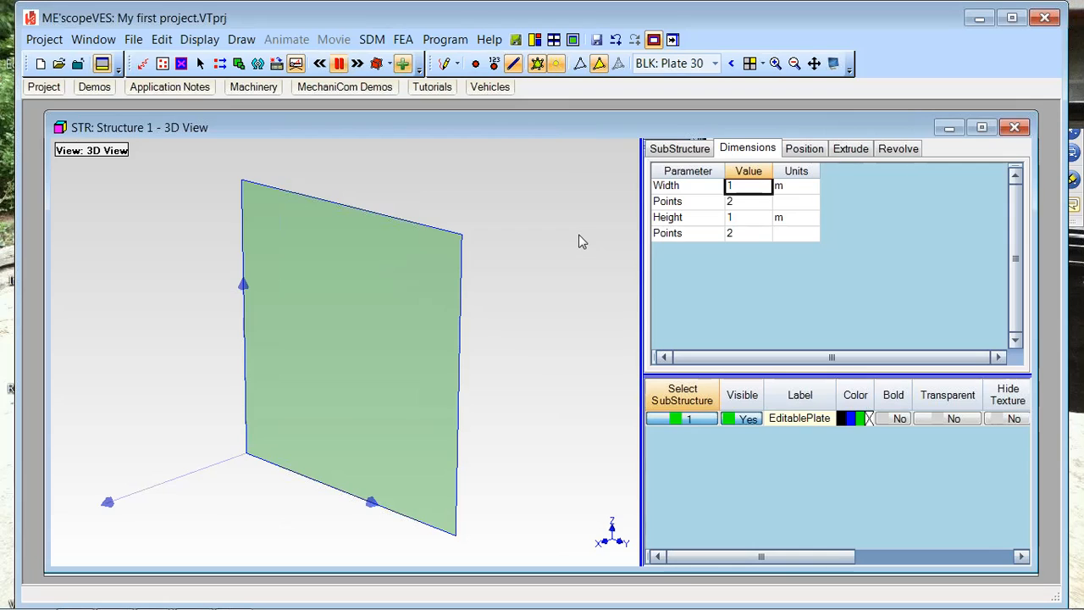
left_click(741, 188)
type("5")
left_click(742, 201)
type("5")
Step: Set the plate's height to 6 m with 6 points along the height
left_click(740, 219)
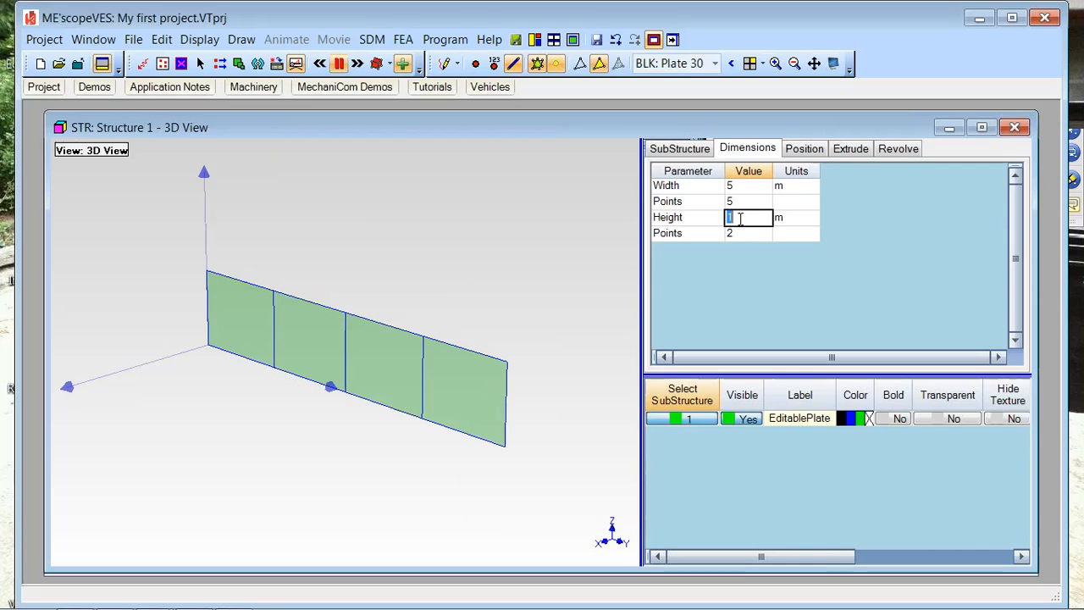
type("6")
left_click(736, 233)
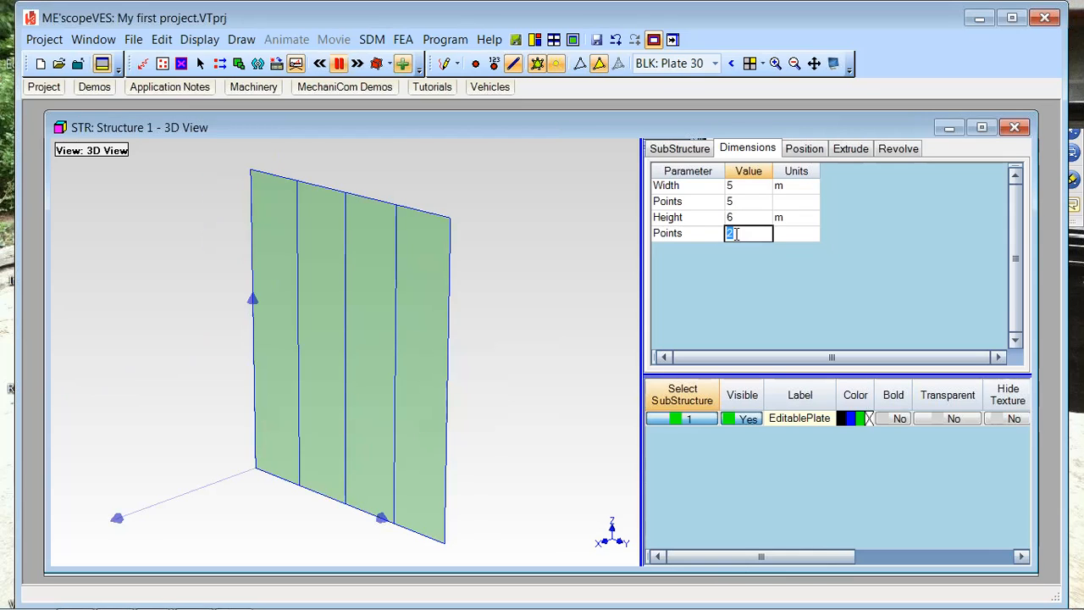
type("6")
left_click(738, 204)
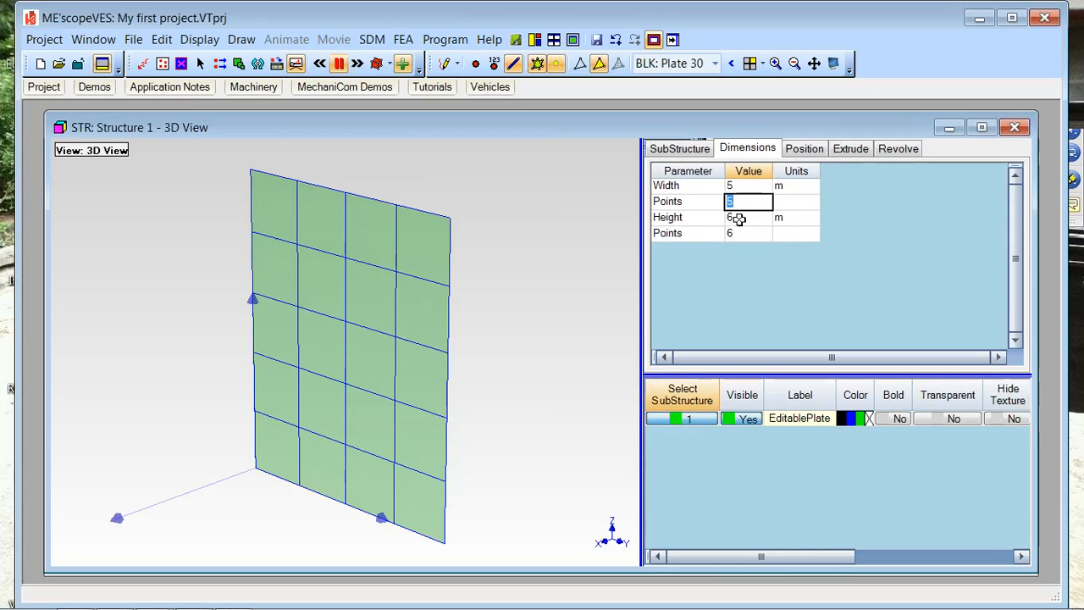
Step: Show the plate's complete position settings, including its local origin, and rotate the plate 10 degrees about the global Y axis
mouse_move(502, 307)
left_mouse_down()
mouse_move(506, 315)
mouse_move(511, 305)
left_mouse_up()
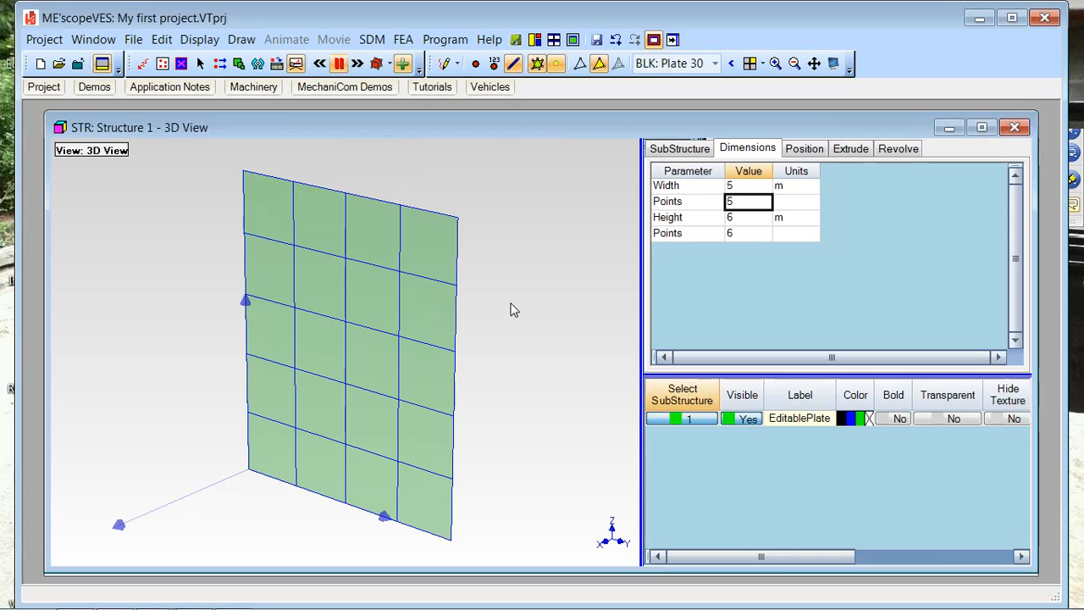
left_click(799, 153)
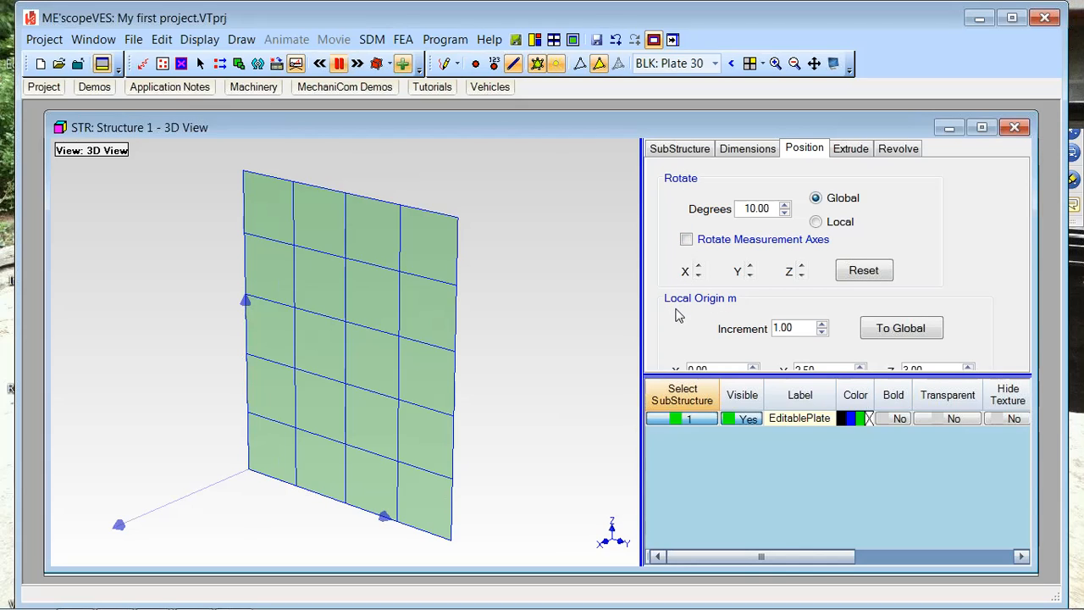
left_click_drag(695, 373, 687, 416)
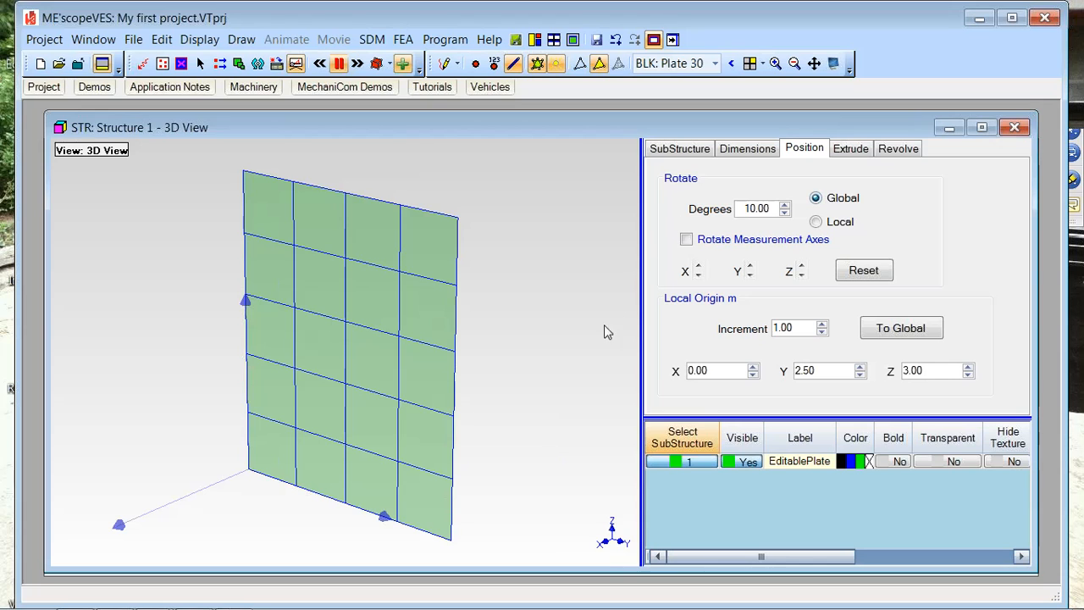
mouse_move(579, 530)
left_mouse_down()
mouse_move(569, 518)
mouse_move(593, 532)
left_mouse_up()
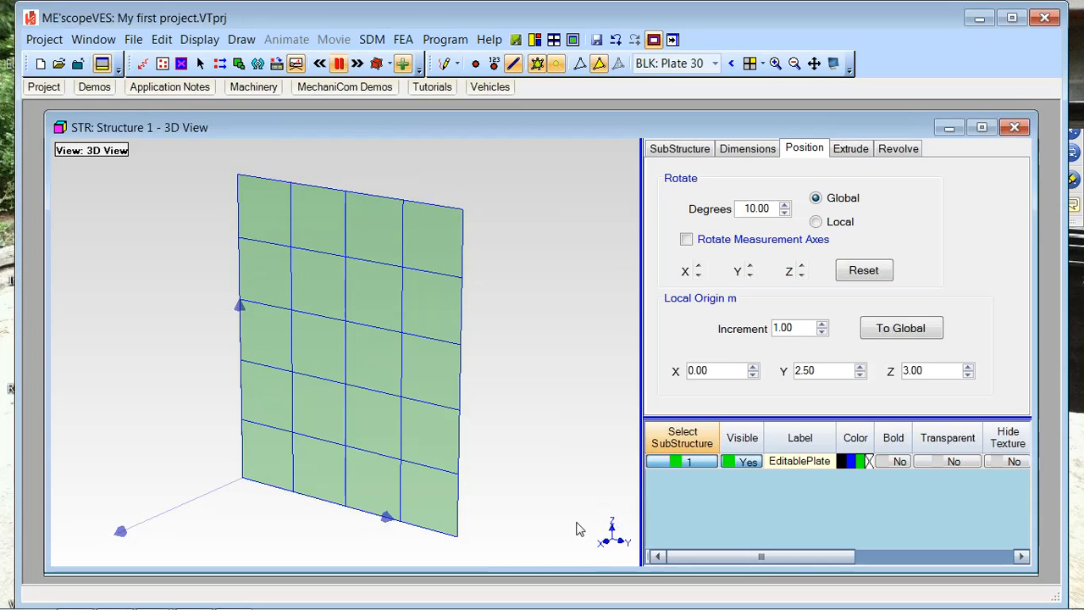
mouse_move(577, 522)
left_mouse_down()
mouse_move(574, 514)
mouse_move(576, 529)
left_mouse_up()
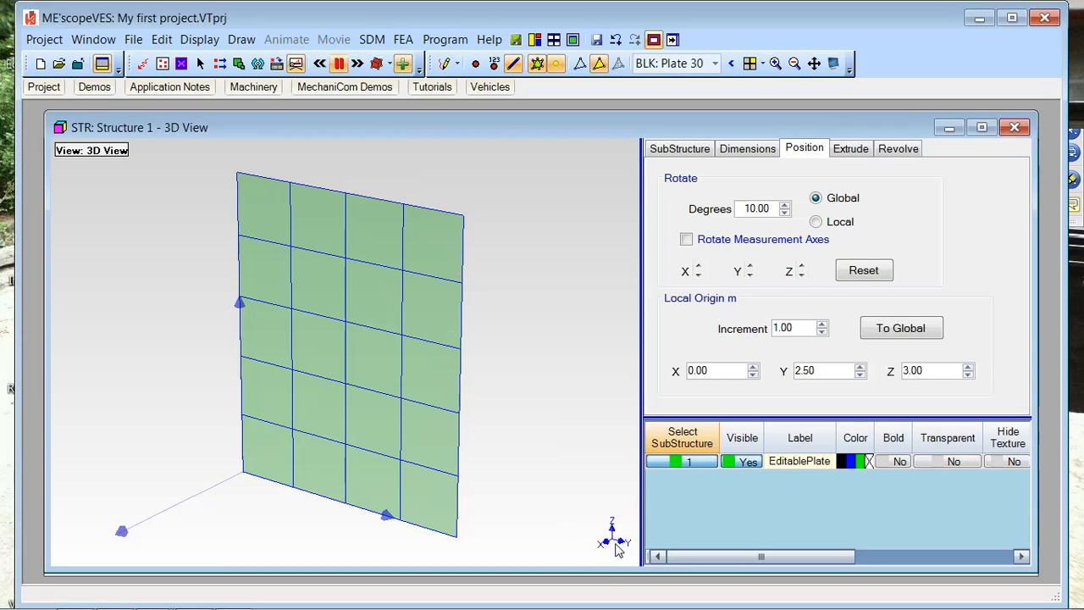
left_click(750, 275)
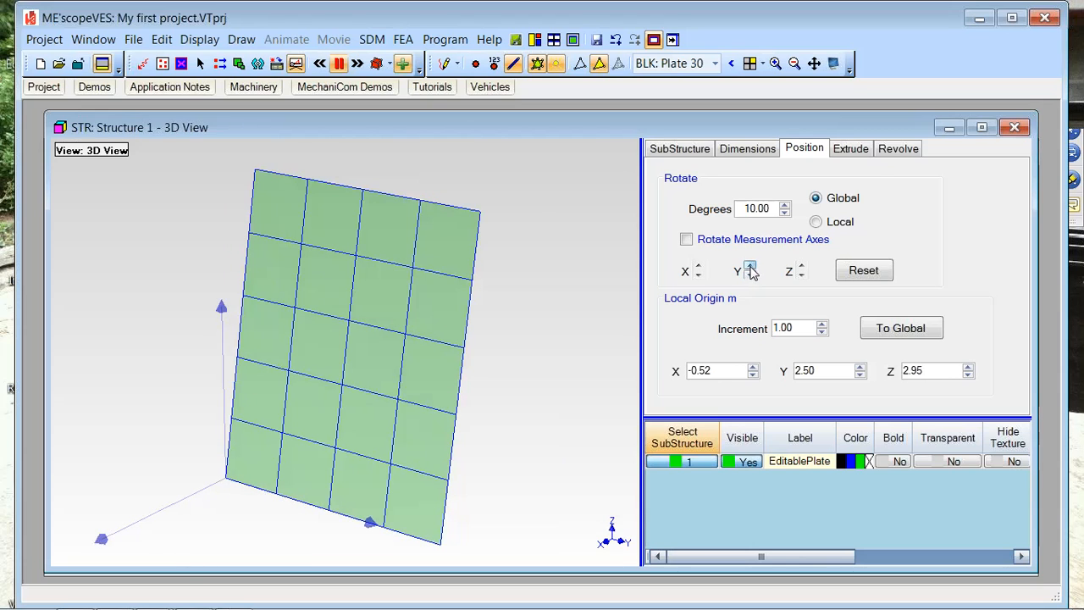
Step: Try rotating the plate about the global Y axis in 10-degree increments until it lies flat, and reset its rotation
left_click(750, 267)
left_click(750, 267)
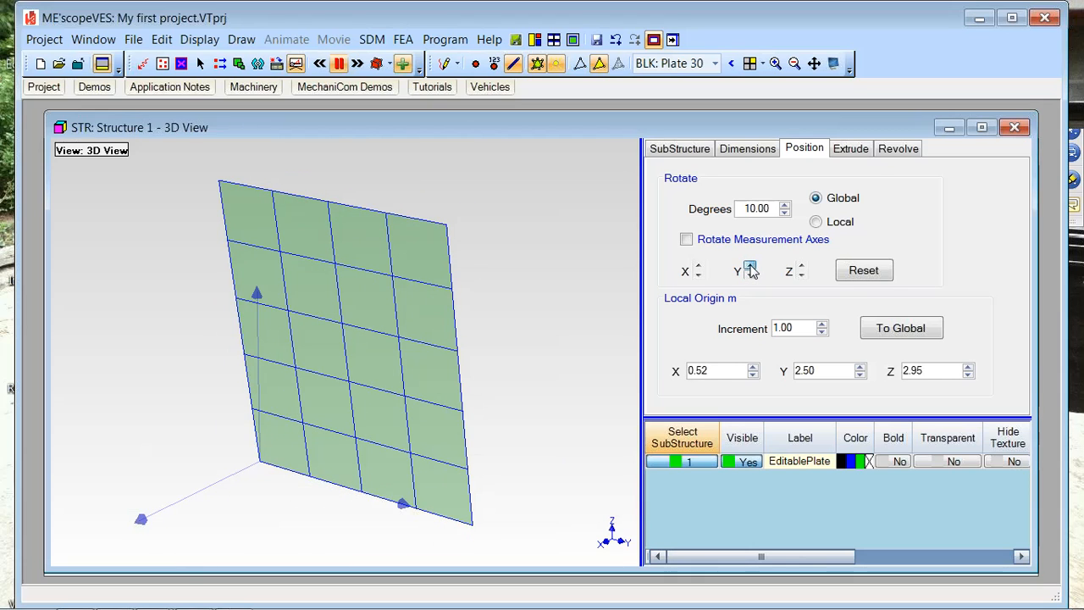
left_click(750, 267)
left_click(750, 275)
left_click(751, 276)
left_click(750, 267)
left_click(750, 267)
left_click(750, 267)
left_click(750, 267)
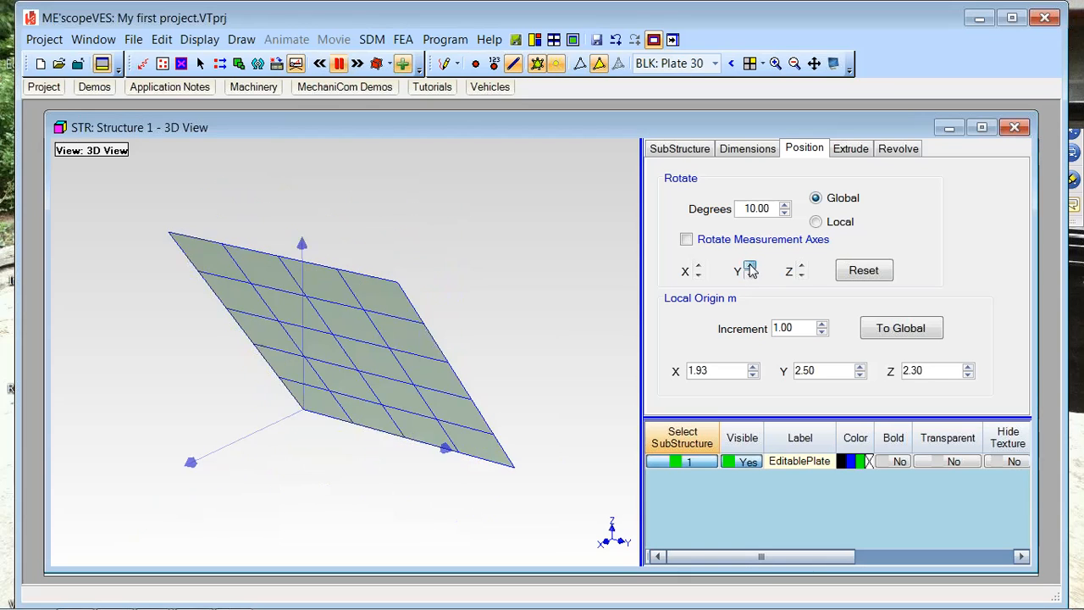
left_click(750, 266)
left_click(751, 267)
left_click(751, 266)
left_click(750, 267)
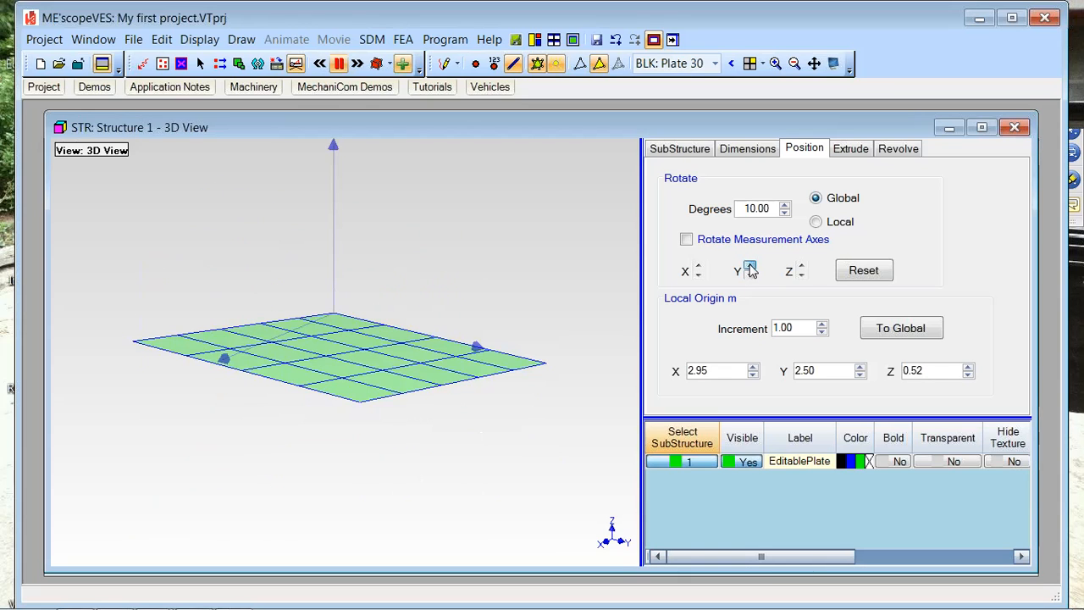
left_click(750, 267)
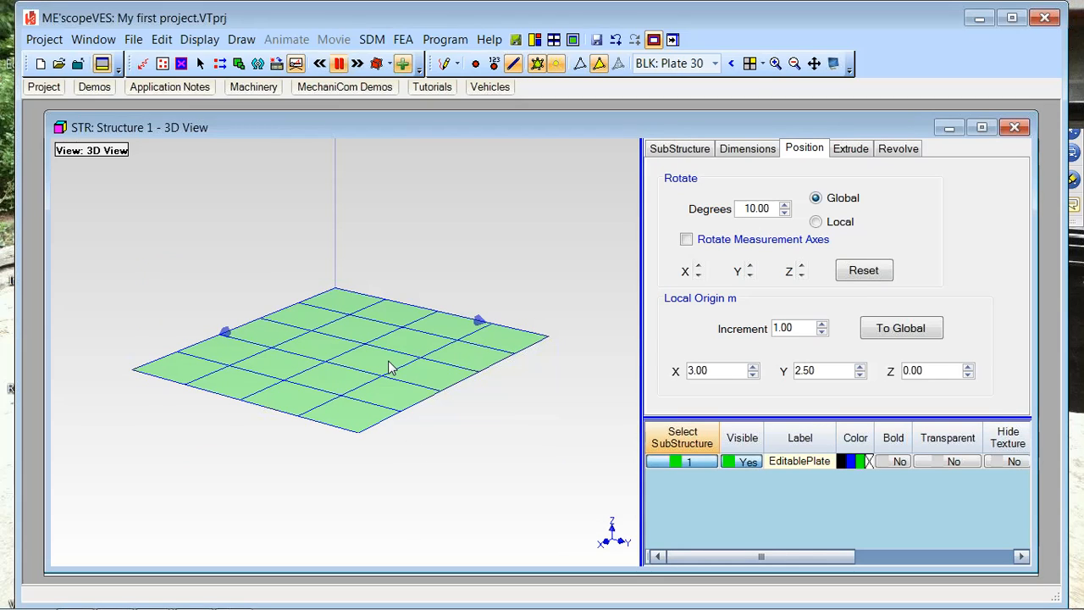
left_click_drag(389, 362, 378, 367)
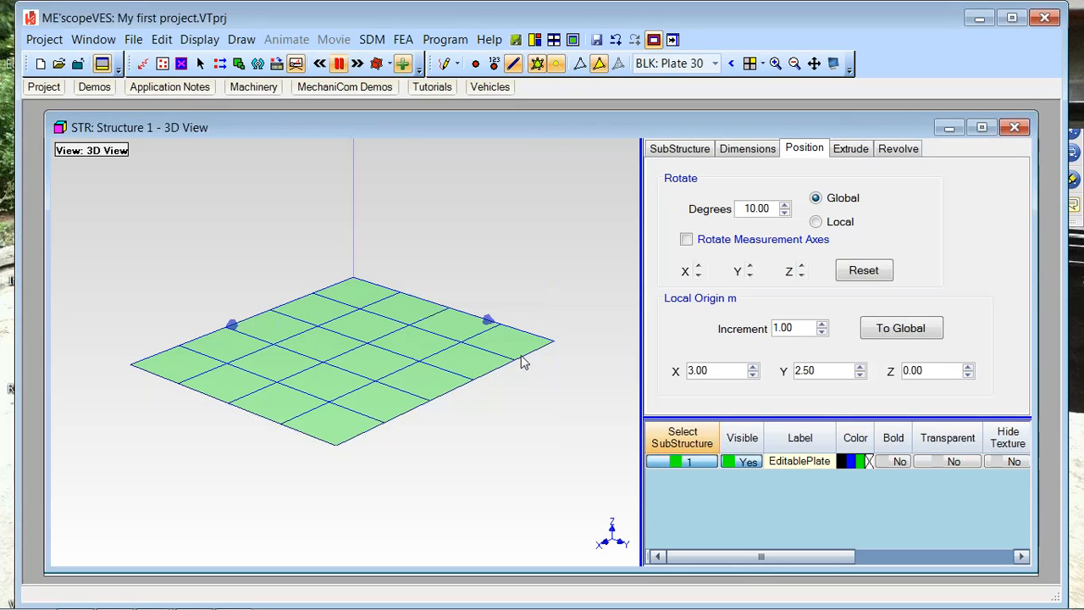
left_click(864, 270)
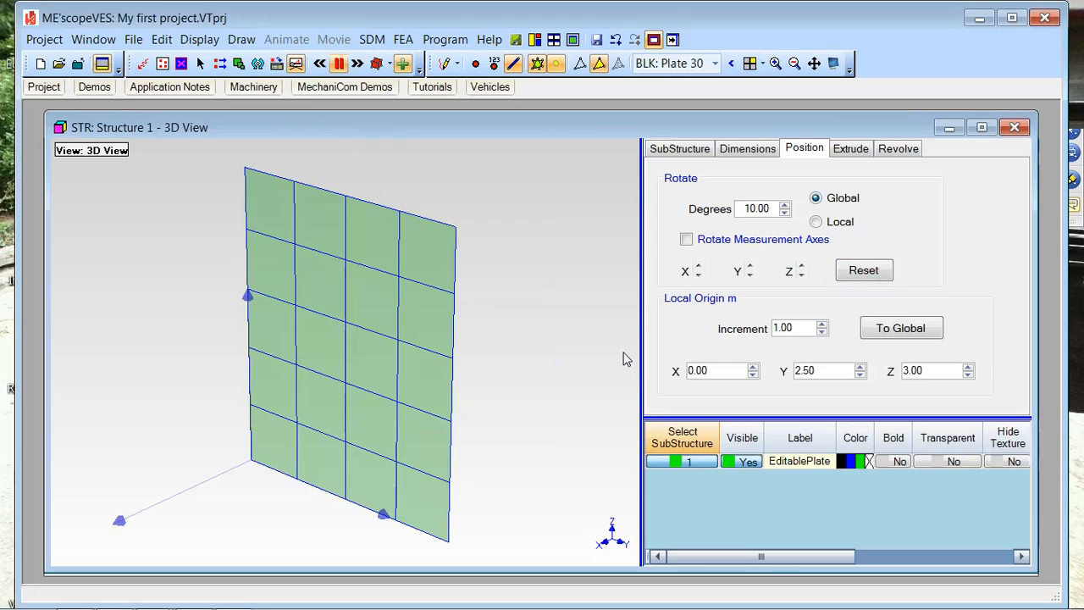
Step: Set the rotation increment to 45 degrees and rotate the plate about the global Y axis until it lies flat
double_click(769, 211)
type("45")
key("Return")
left_click(750, 277)
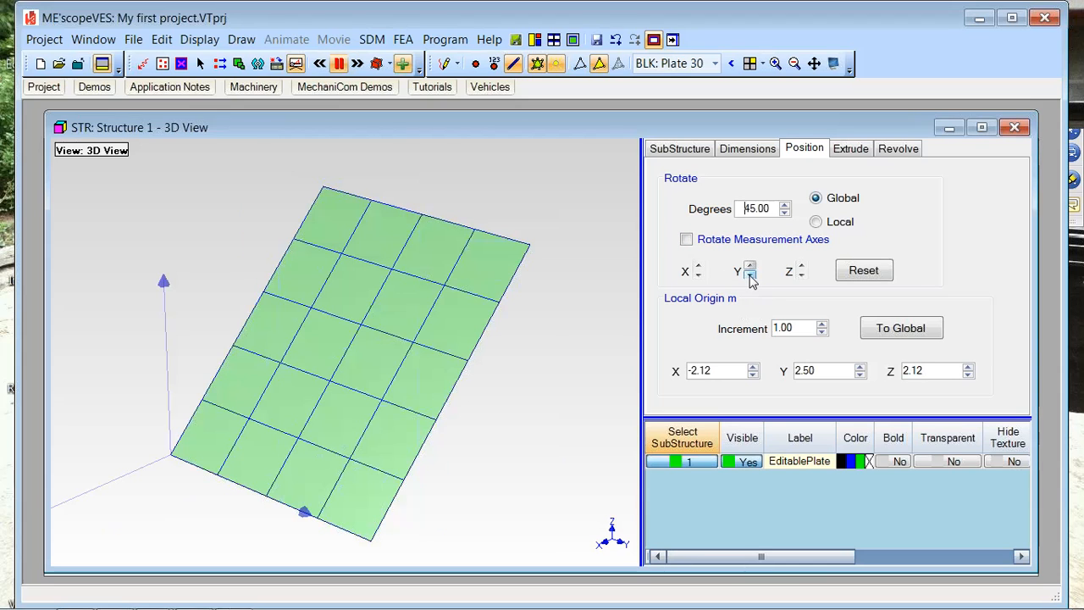
left_click(750, 268)
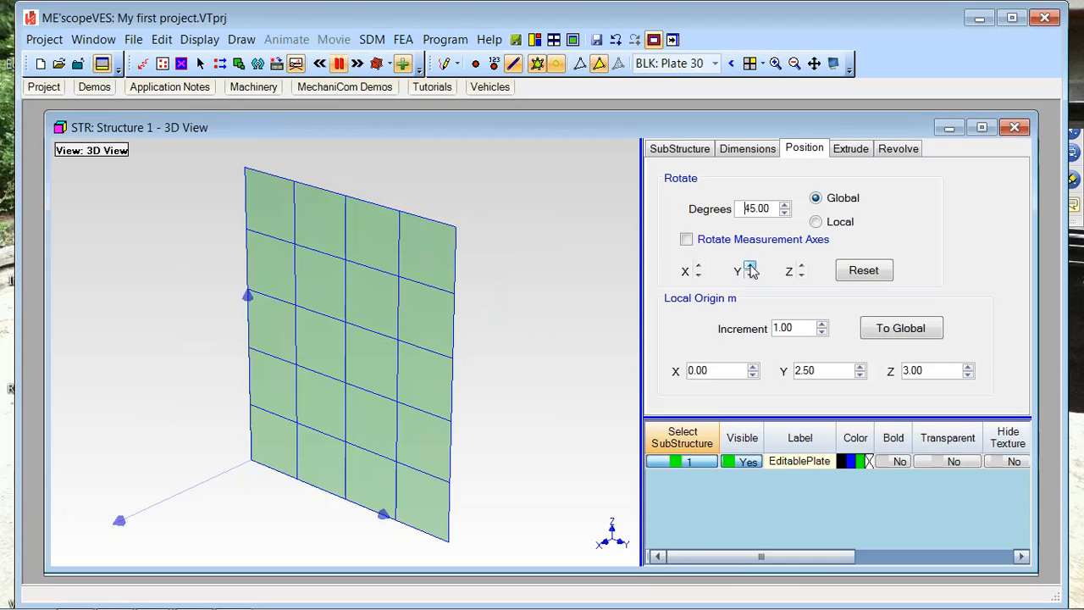
left_click(750, 268)
left_click(750, 274)
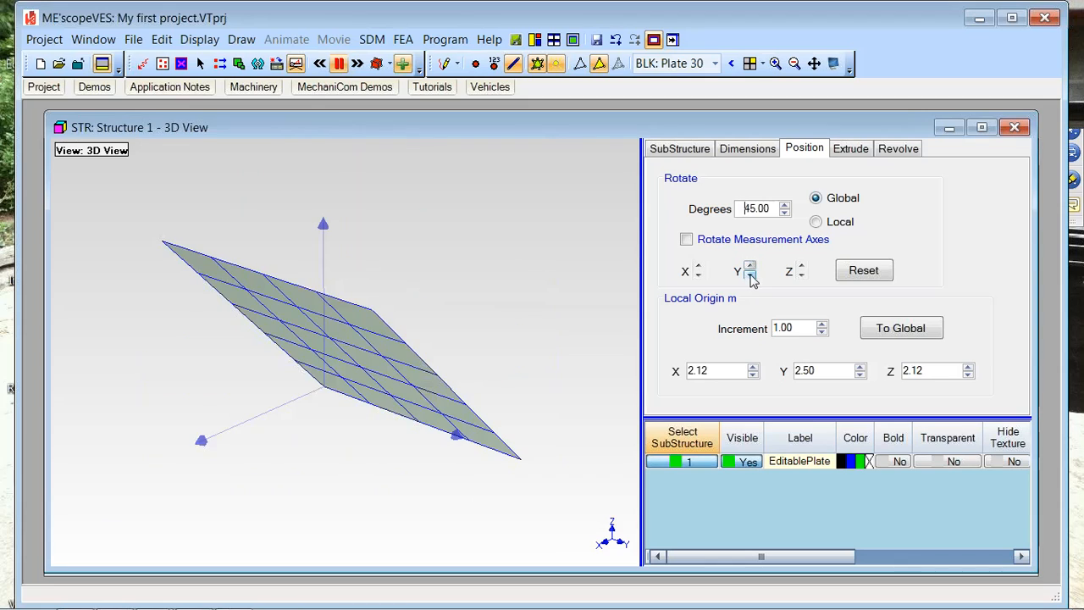
left_click(751, 276)
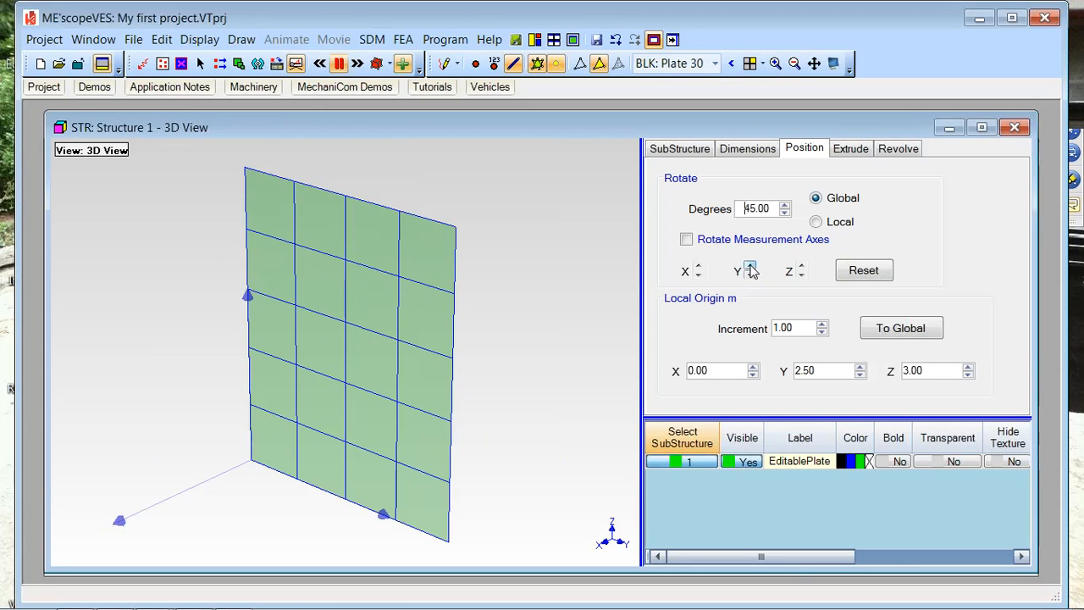
left_click(750, 275)
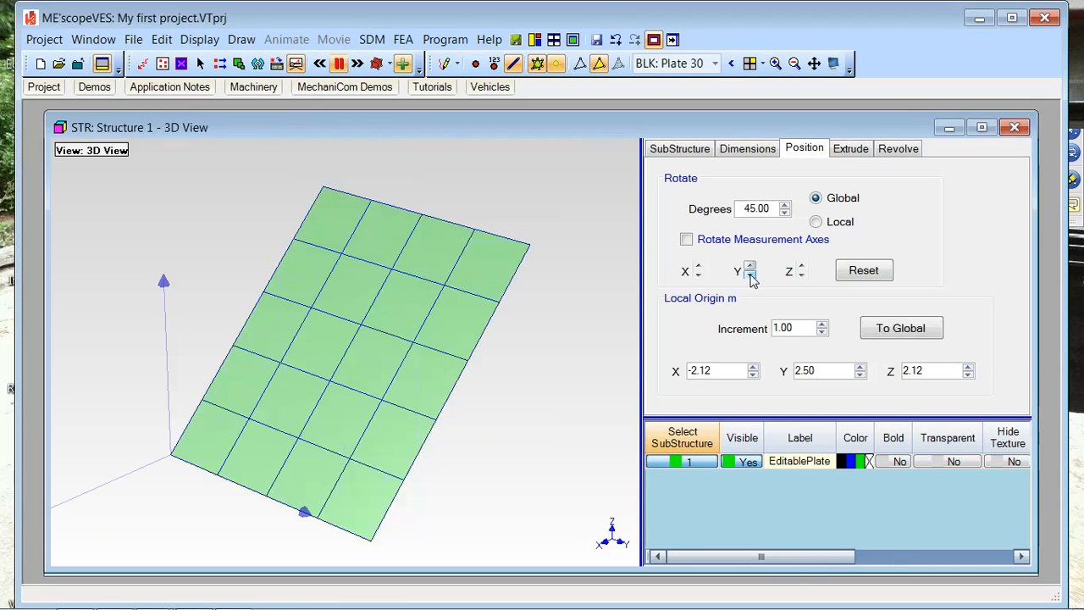
left_click(750, 267)
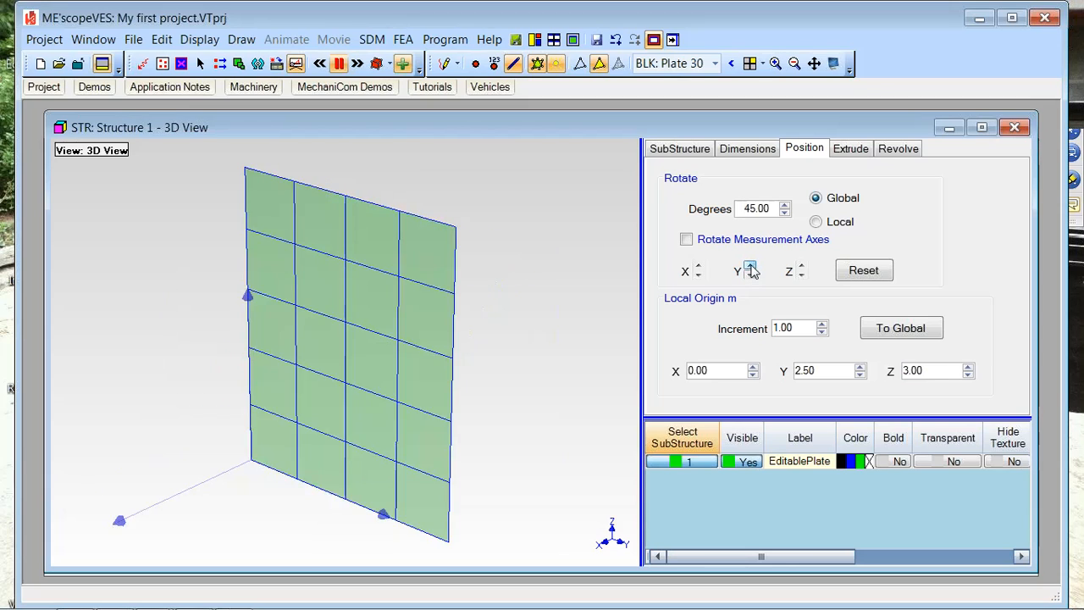
left_click(750, 267)
left_click(751, 267)
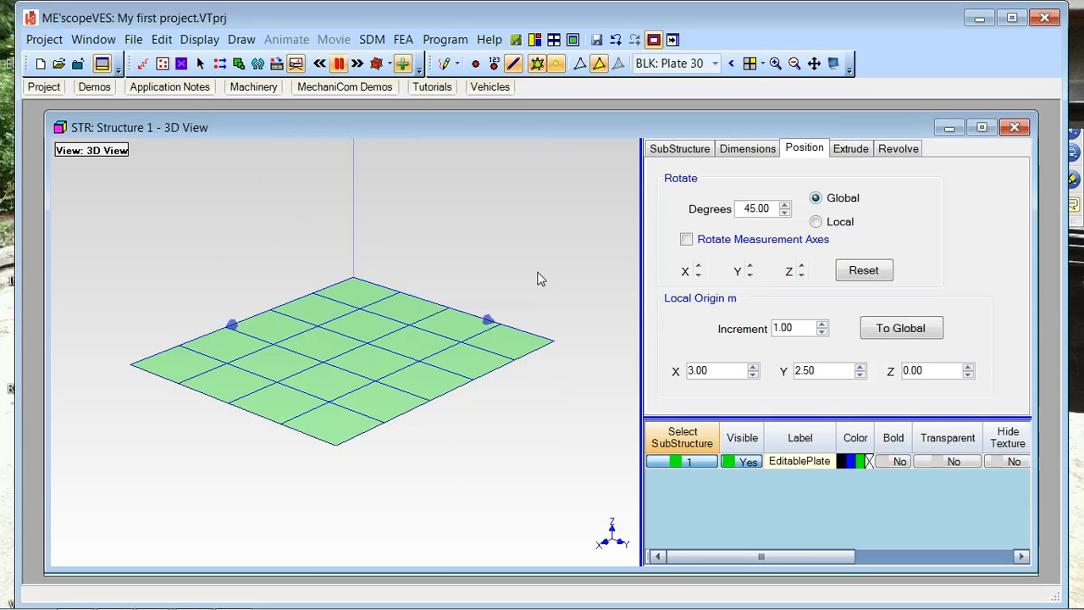
Step: Close the Drawing Assistant, accepting that the selected plate will no longer be an editable substructure
right_click(503, 221)
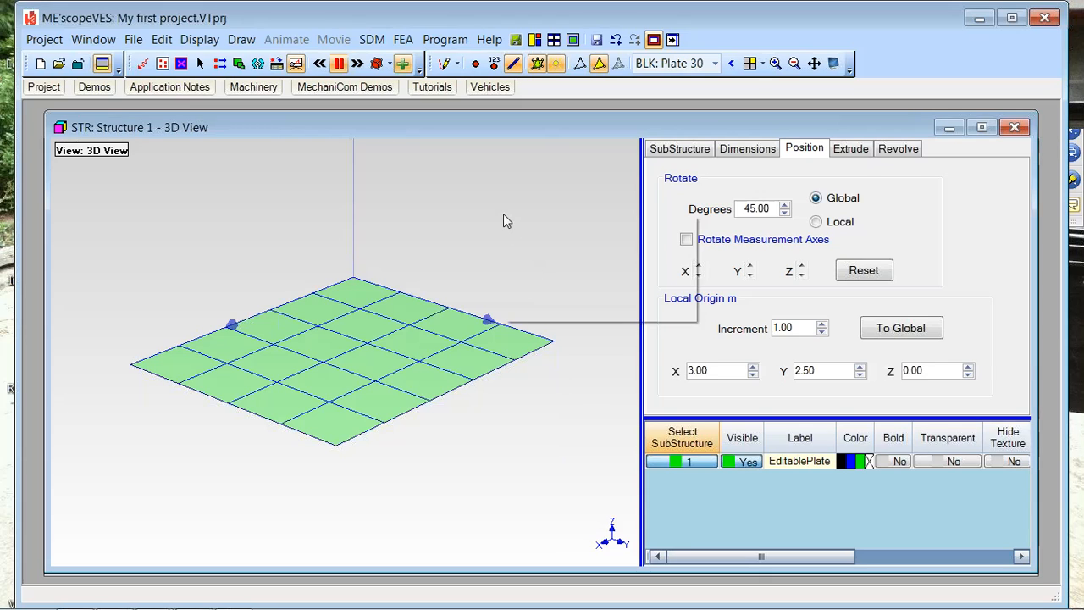
mouse_move(599, 288)
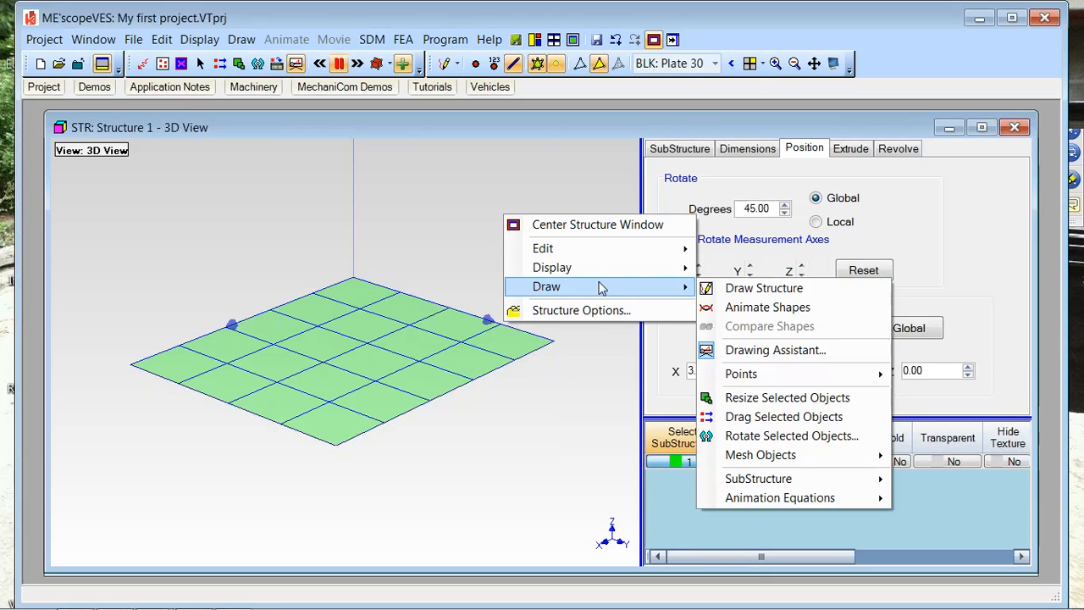
left_click(749, 354)
mouse_move(574, 251)
left_mouse_down()
mouse_move(477, 208)
mouse_move(473, 174)
left_mouse_up()
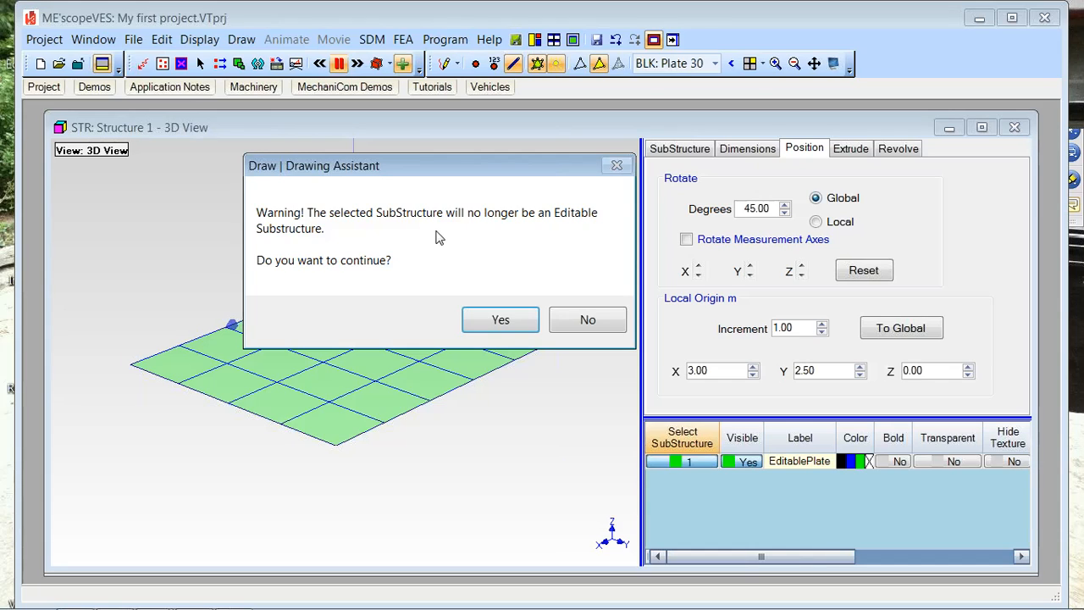
left_click(507, 320)
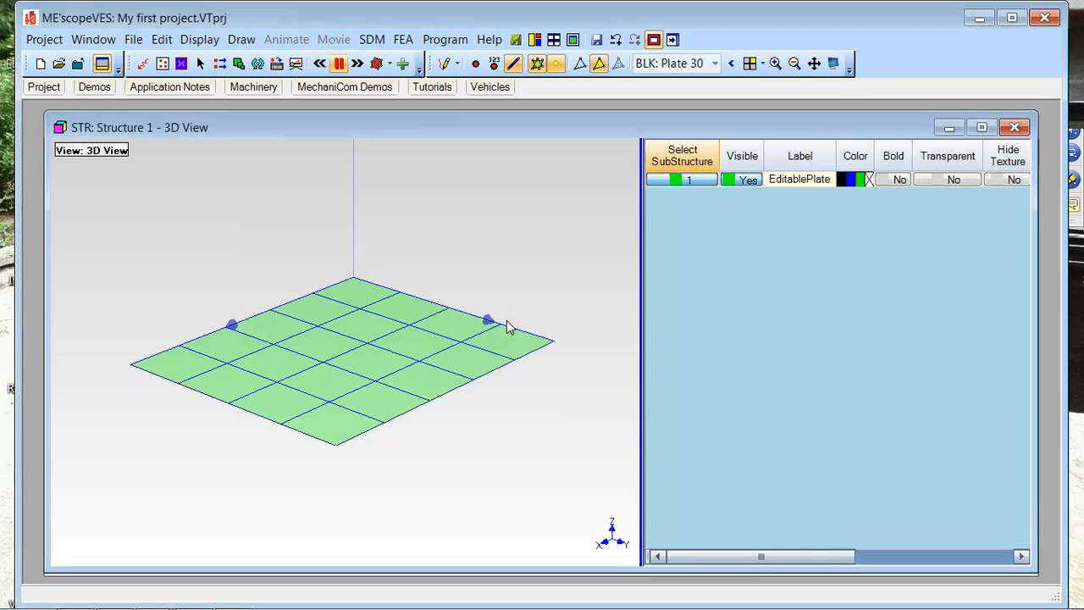
Step: Reopen the Drawing Assistant for the EditablePlate substructure and review its Dimensions, Position, Extrude and Revolve settings
right_click(522, 217)
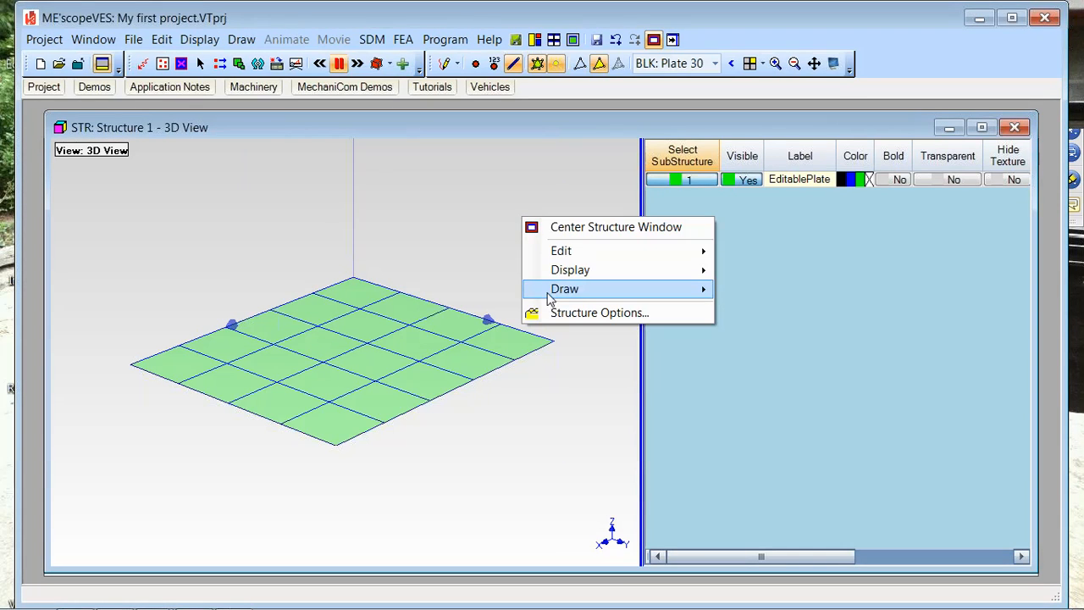
mouse_move(550, 290)
left_click(766, 352)
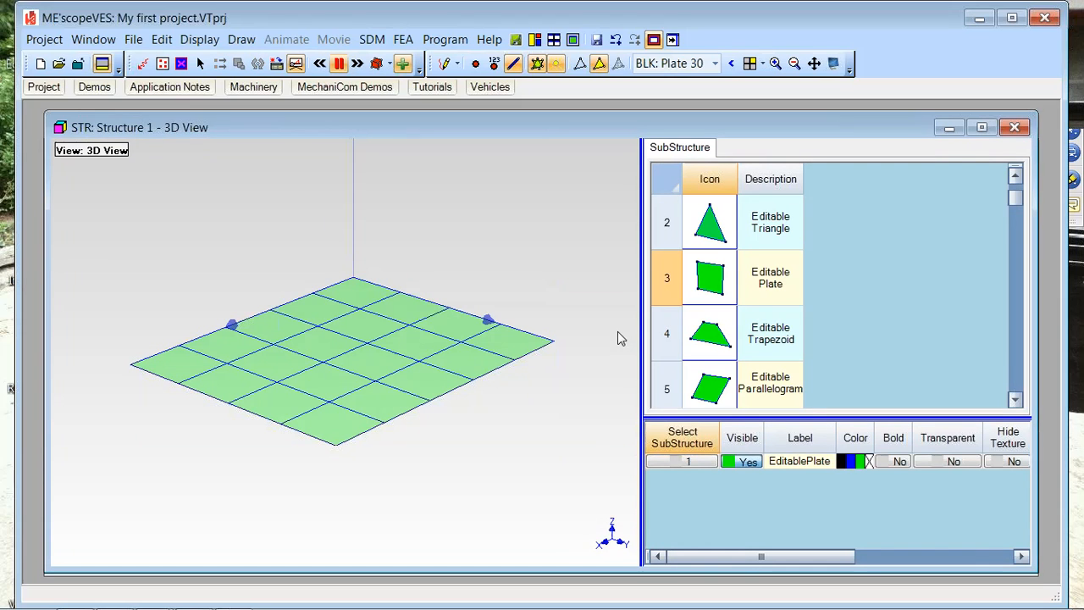
left_click(677, 461)
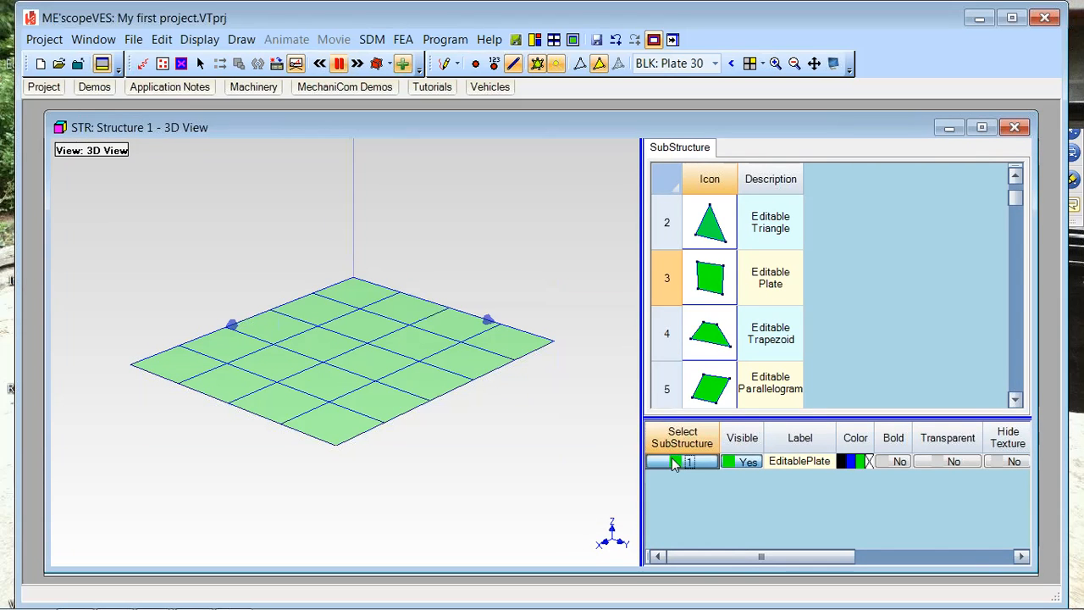
left_click(762, 150)
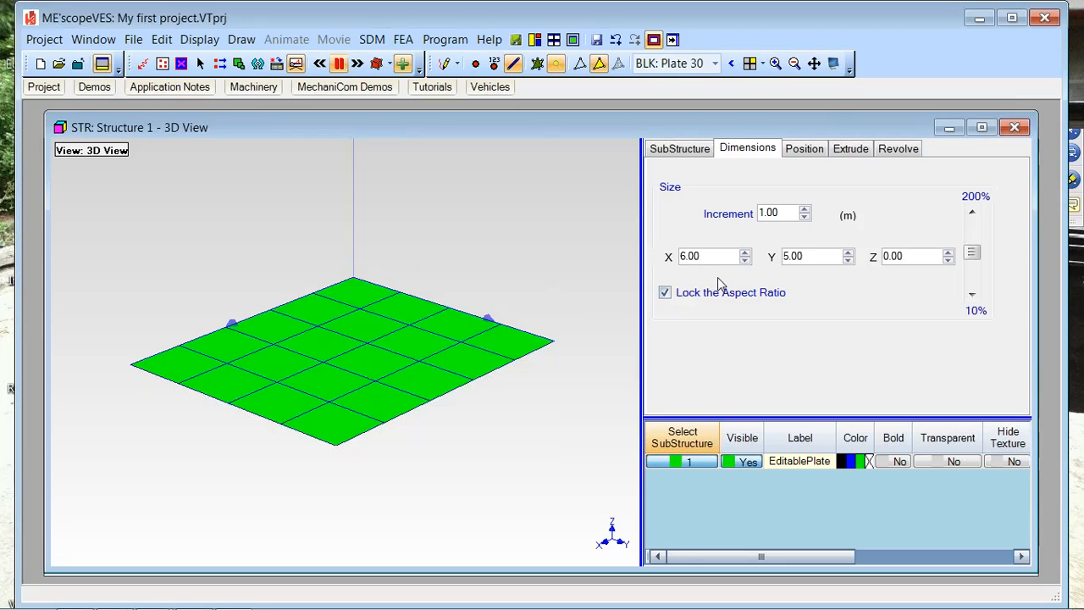
left_click(802, 149)
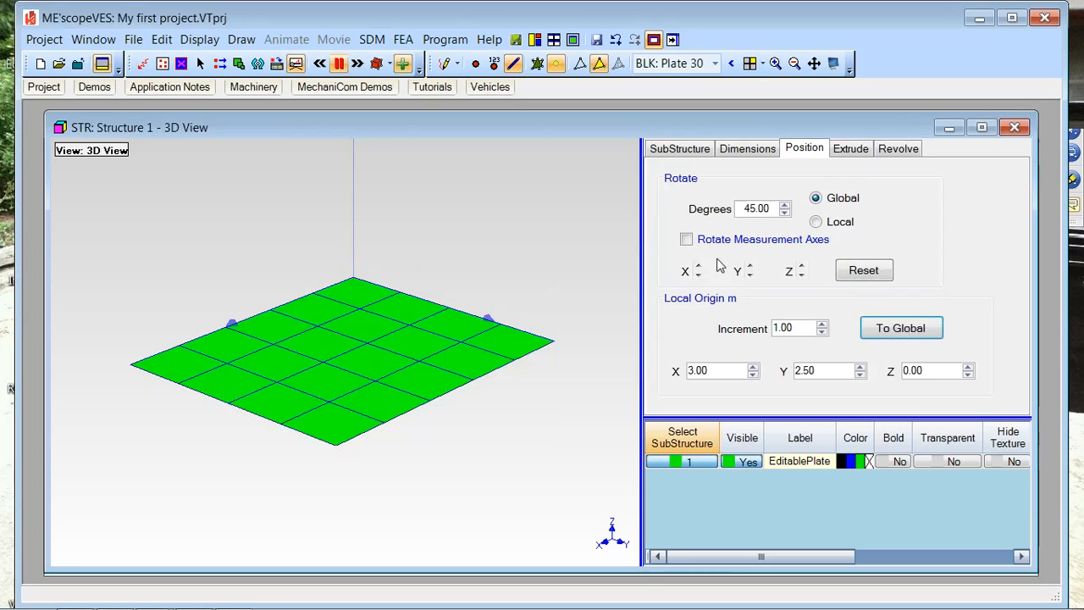
left_click(858, 150)
left_click(895, 153)
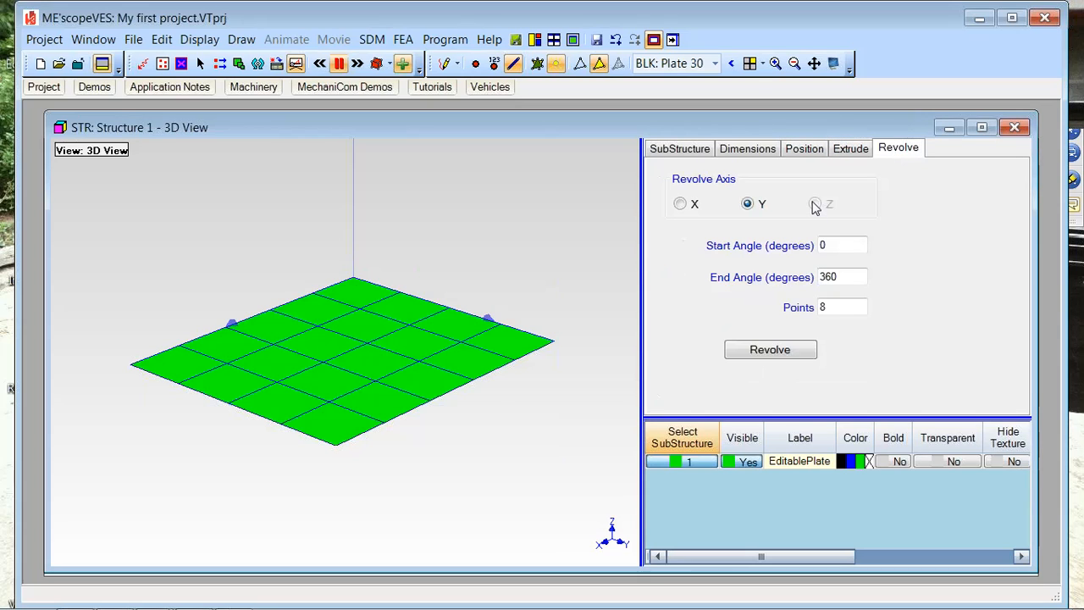
left_click(755, 153)
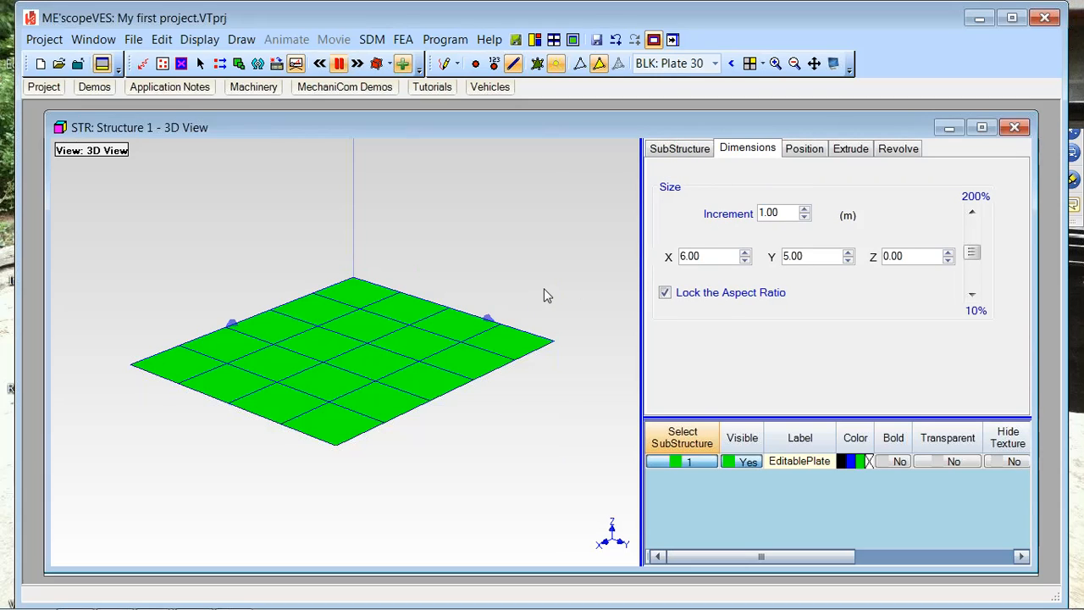
Step: Close the Drawing Assistant again, keeping the flat plate as it is
right_click(526, 227)
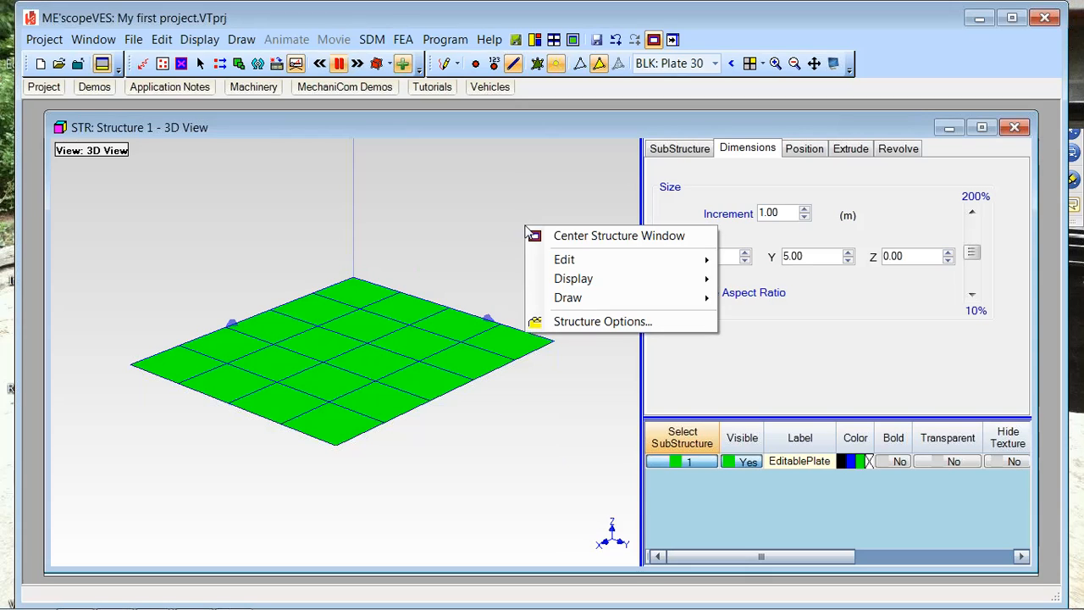
mouse_move(572, 309)
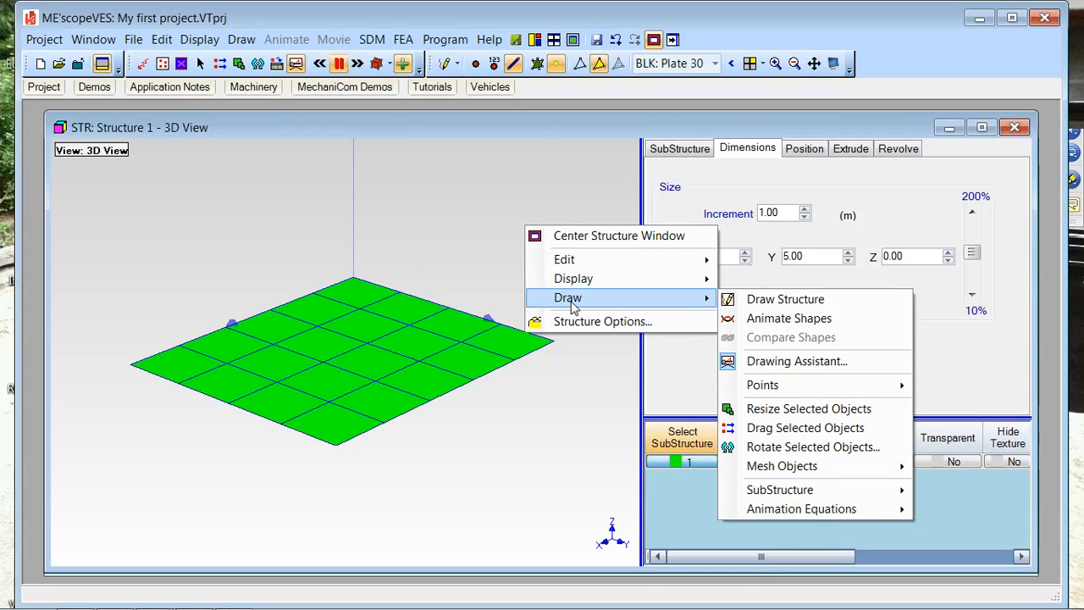
left_click(767, 362)
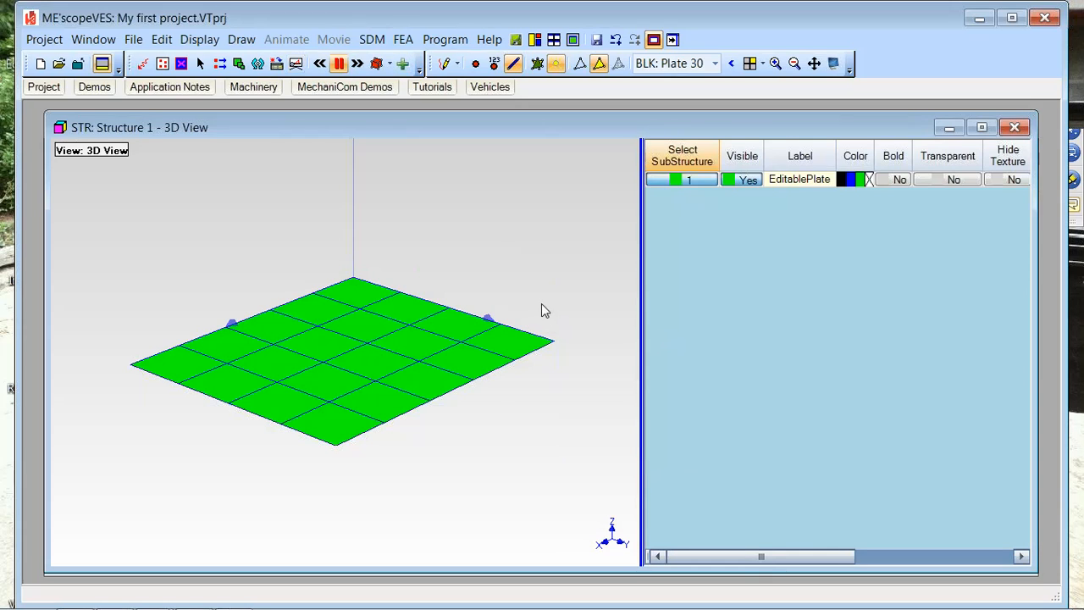
Step: Uncover the Plate 30 FRFs data block behind the structure window to examine its traces, and put the structure window back
scroll(545, 250, "down", 3)
scroll(542, 243, "up", 6)
scroll(542, 235, "down", 2)
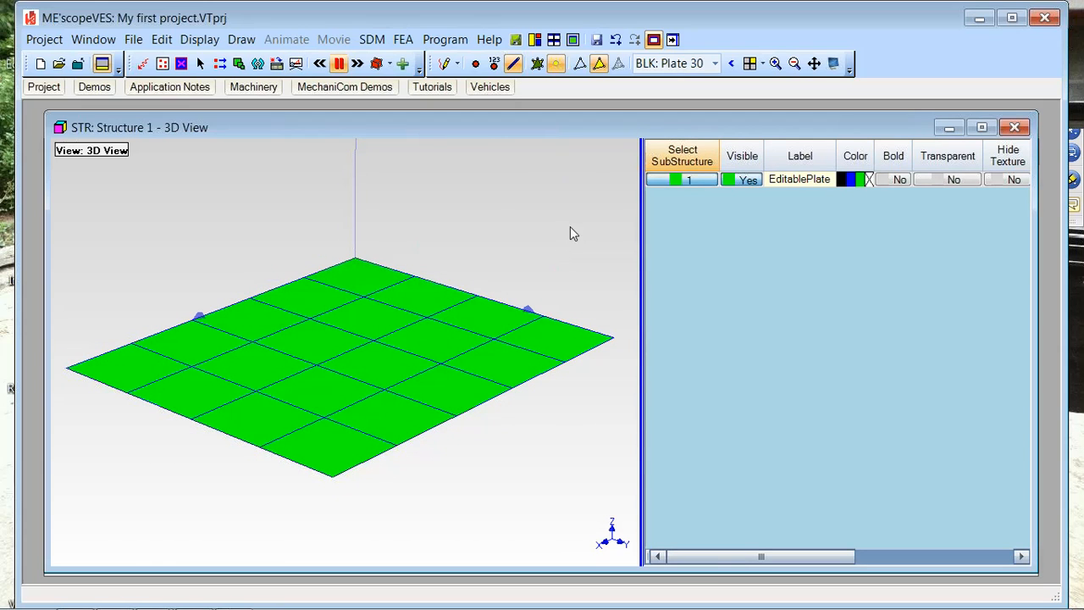
left_click_drag(527, 132, 510, 311)
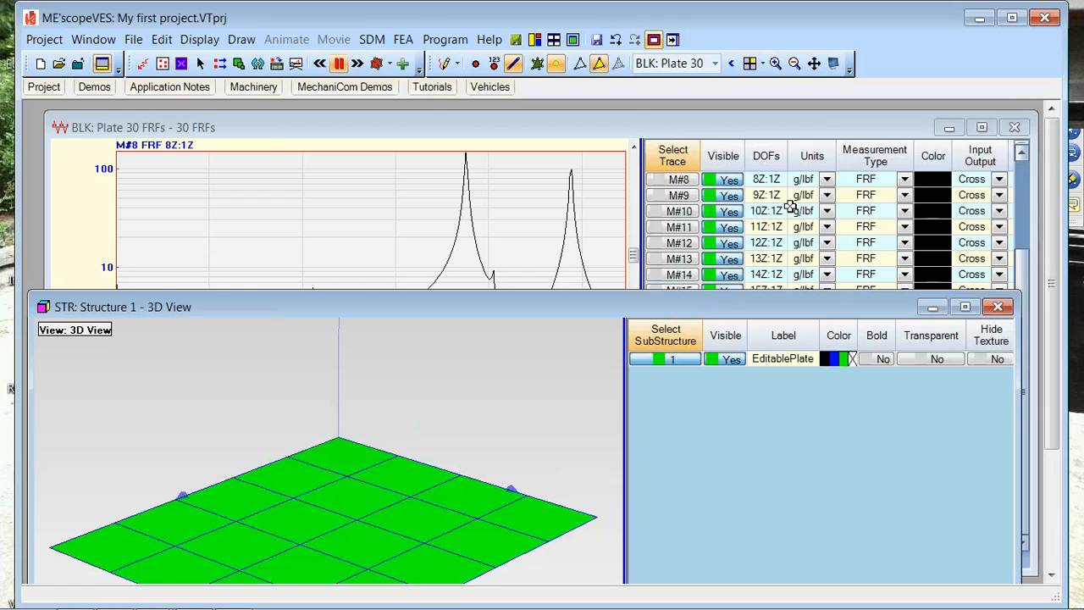
left_click_drag(666, 298, 699, 116)
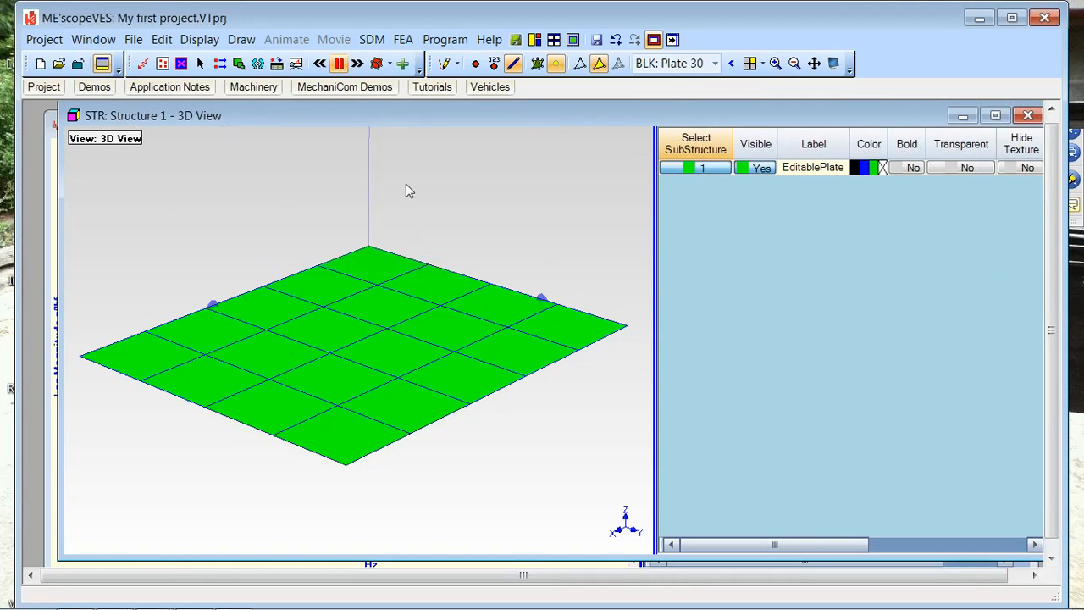
Step: Start the Number Points command at number 1, widening the 3D view and moving the dialog clear of the plate
right_click(443, 143)
mouse_move(489, 202)
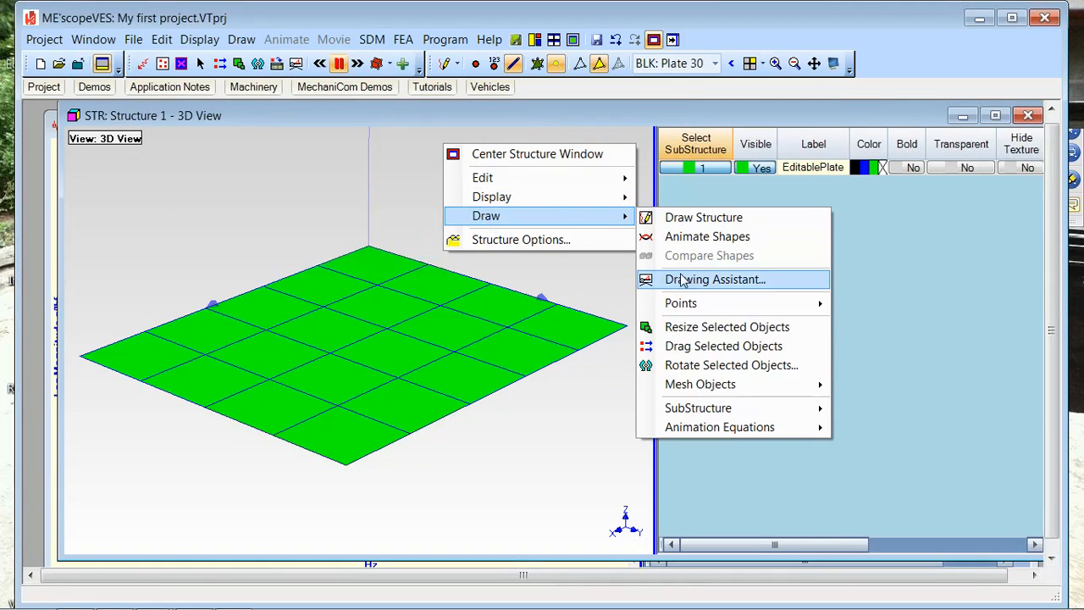
mouse_move(685, 308)
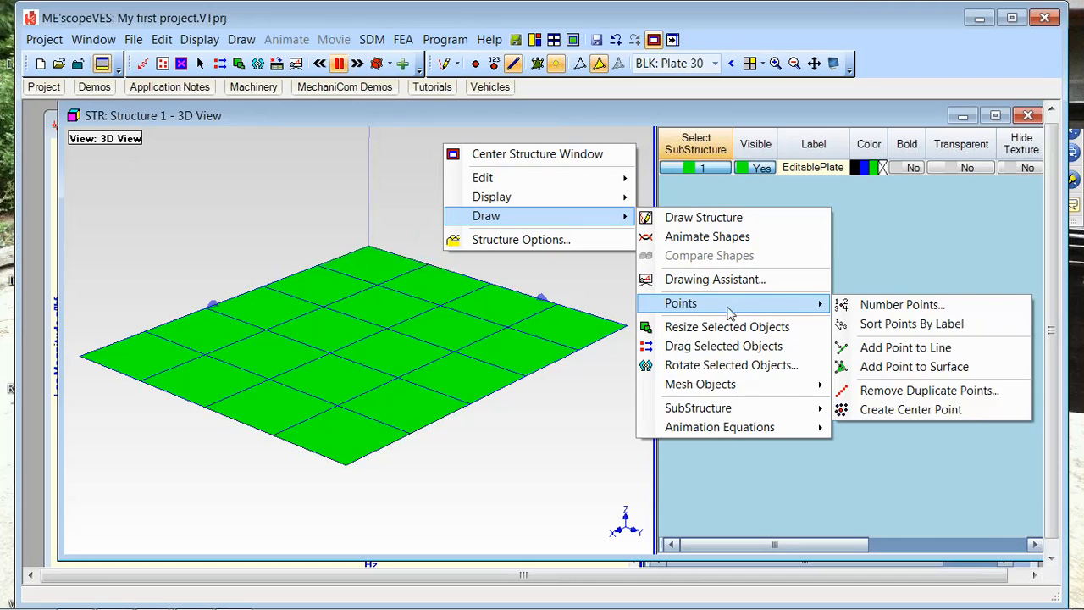
left_click(872, 310)
left_click_drag(852, 153, 508, 150)
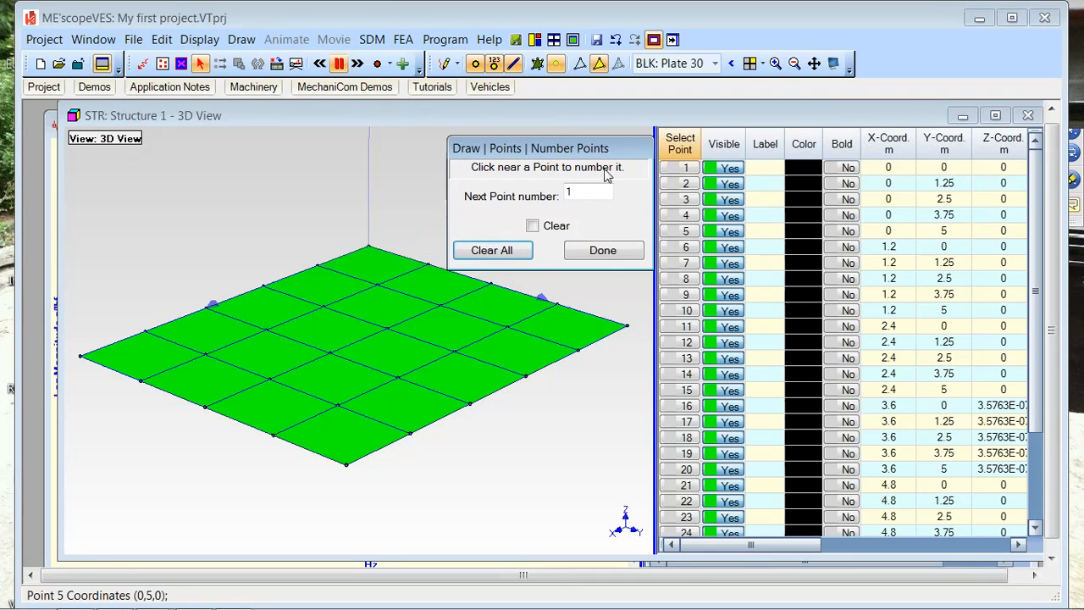
left_click_drag(607, 150, 563, 156)
left_click_drag(657, 164, 997, 174)
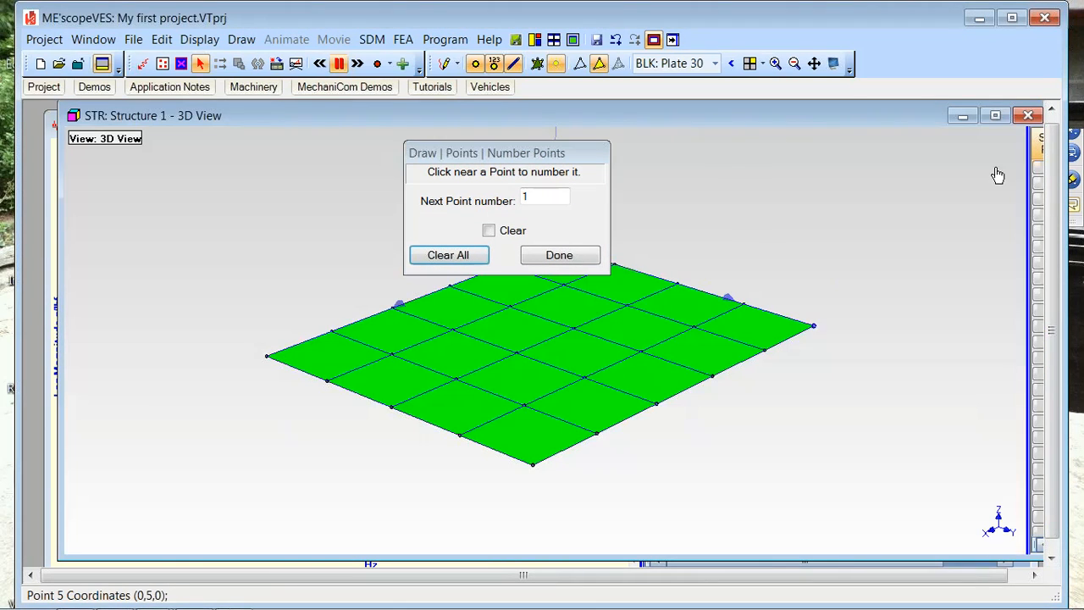
left_click_drag(535, 156, 801, 159)
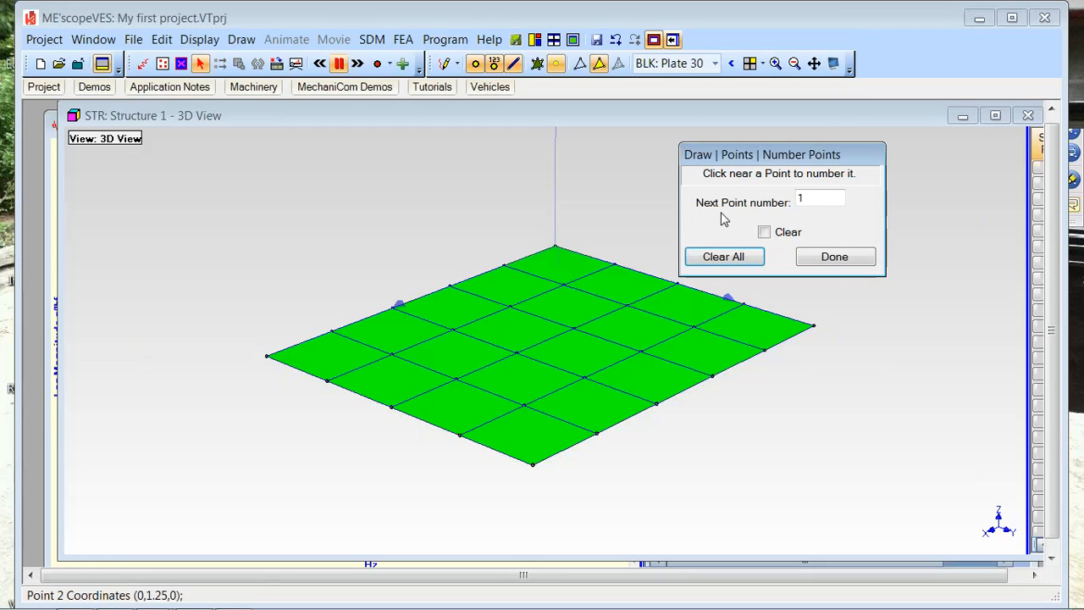
Step: Number the plate points along the Y = 0 edge 1 to 6, starting at the origin corner
left_click(556, 250)
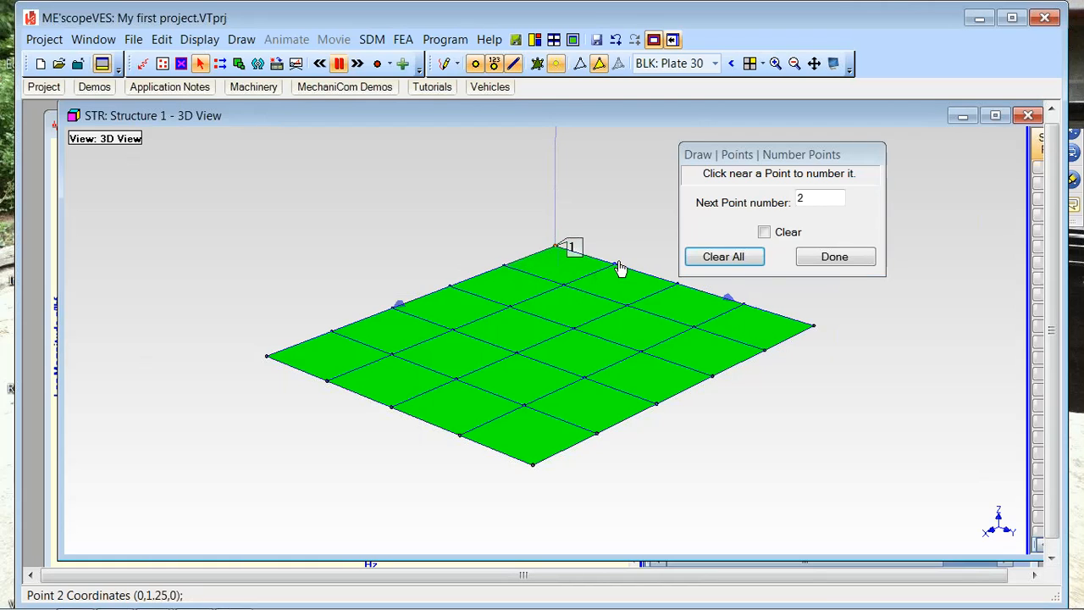
left_click(503, 269)
left_click(453, 292)
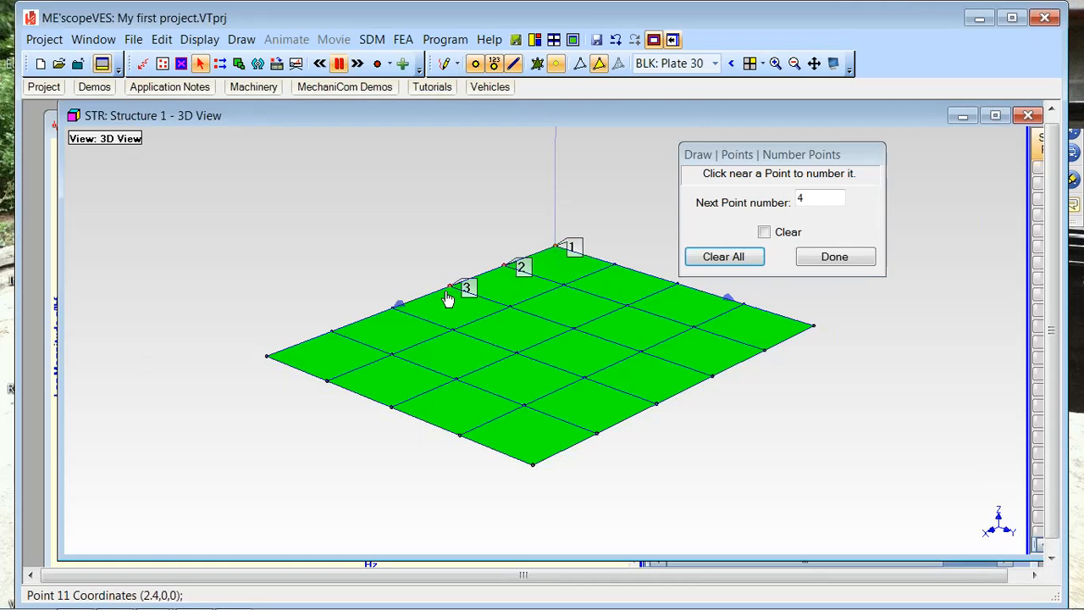
left_click(400, 308)
left_click(333, 335)
left_click(270, 357)
Step: Number the second row of points (Y = 1.25) 7 to 12, running back from the X = 6 edge to X = 0
left_click(327, 381)
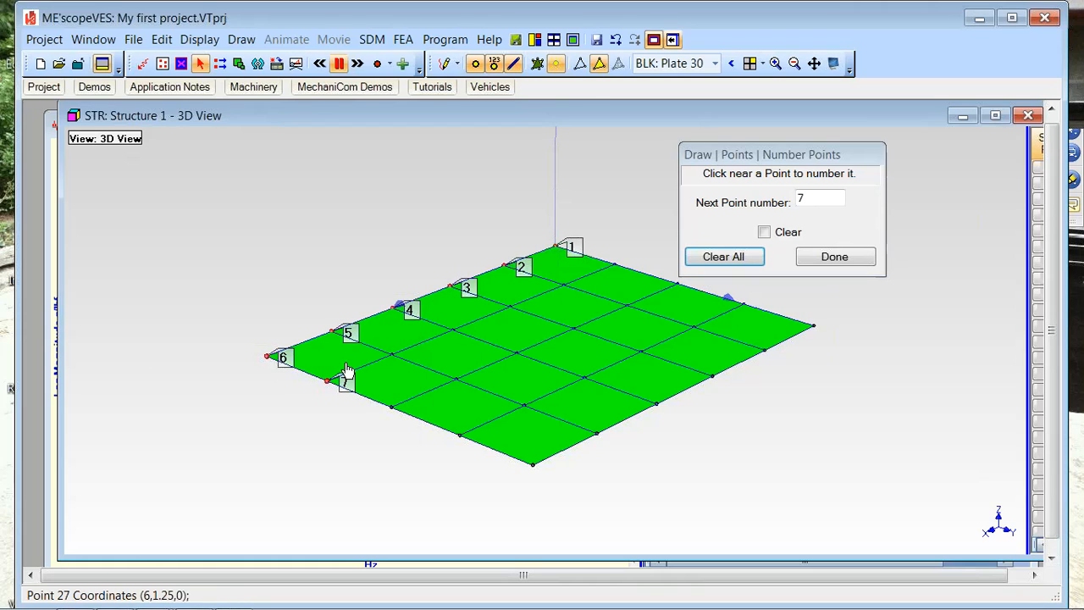
left_click(392, 355)
left_click(455, 330)
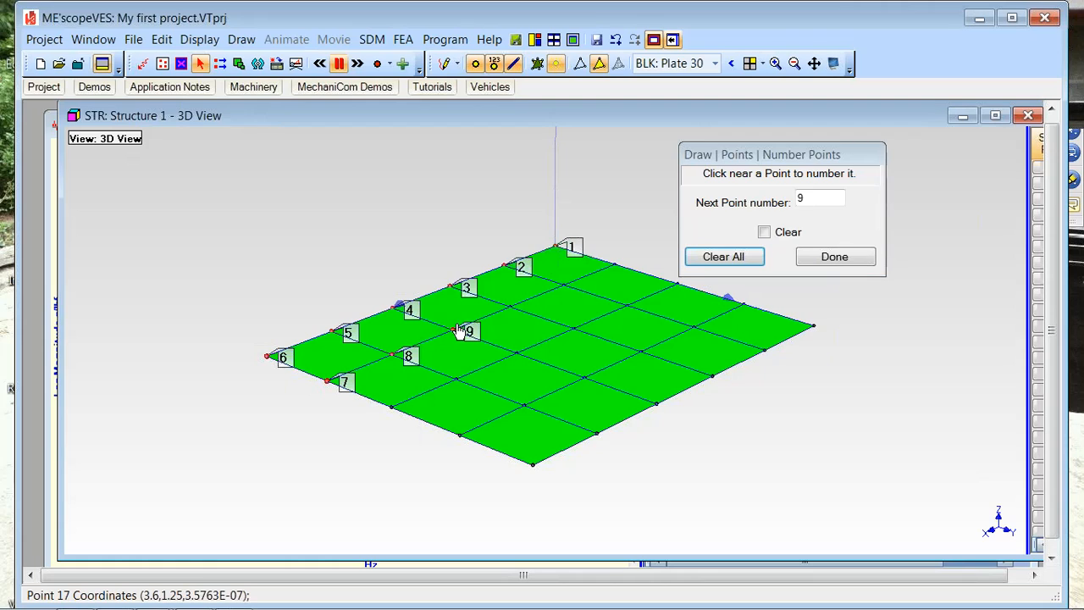
left_click(510, 307)
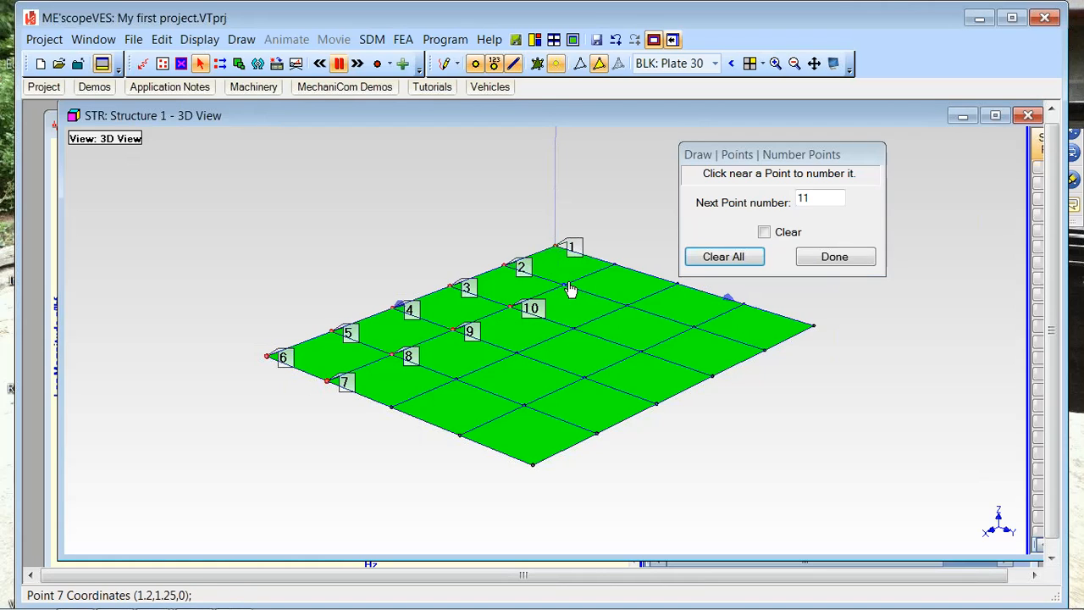
left_click(615, 266)
Step: Number the third row of points (Y = 2.5) 13 to 18, running from X = 0 to the X = 6 edge
left_click(679, 288)
left_click(632, 304)
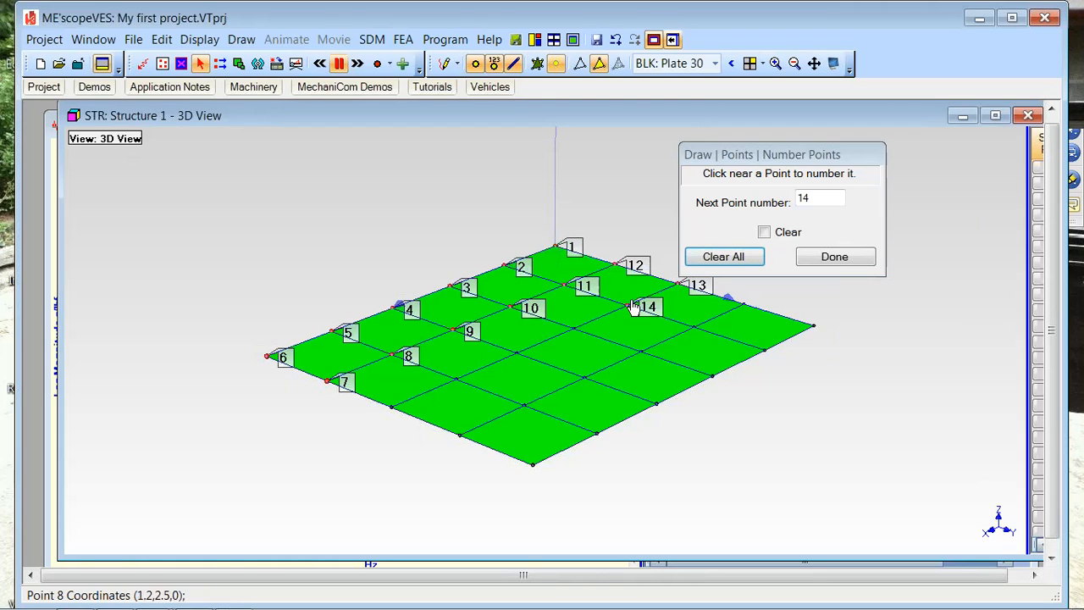
left_click(573, 330)
left_click(518, 357)
left_click(460, 381)
left_click(391, 408)
Step: Number the fourth row of points (Y = 3.75) 19 to 24, running back from the X = 6 edge to X = 0
left_click(459, 437)
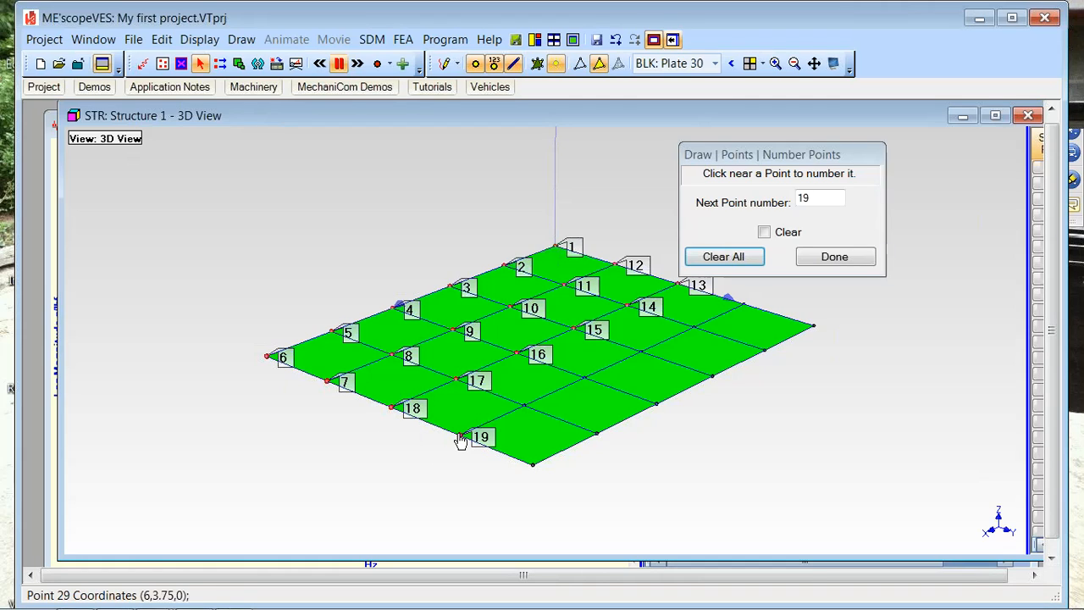
left_click(526, 407)
left_click(593, 378)
left_click(642, 354)
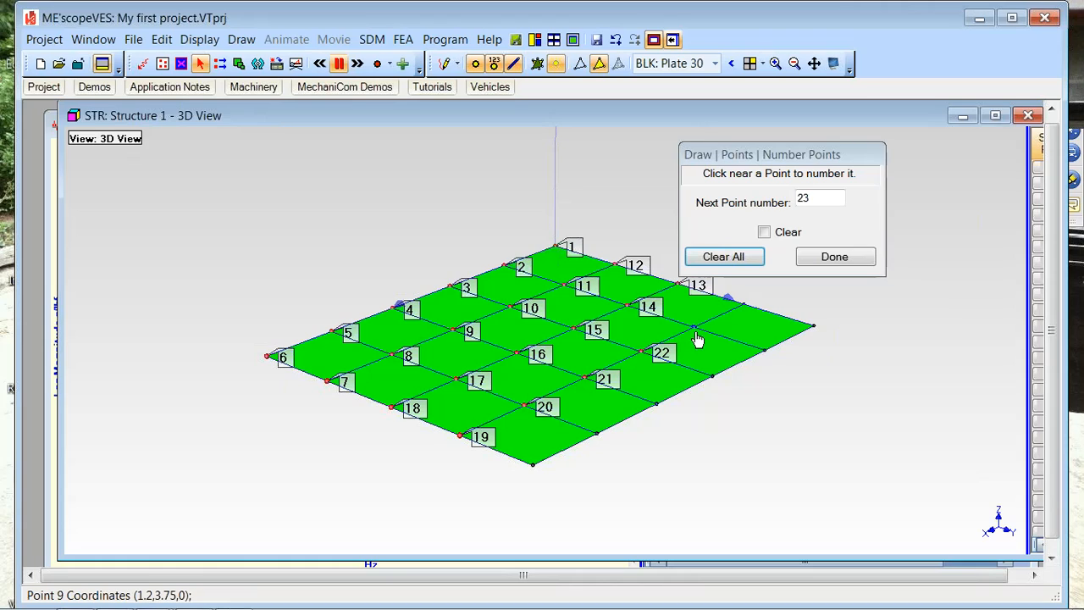
left_click(695, 329)
left_click(744, 306)
Step: Number the points along the Y = 5 edge 25 to 30, from X = 0 to X = 6, and finish point numbering
left_click(809, 334)
left_click(766, 352)
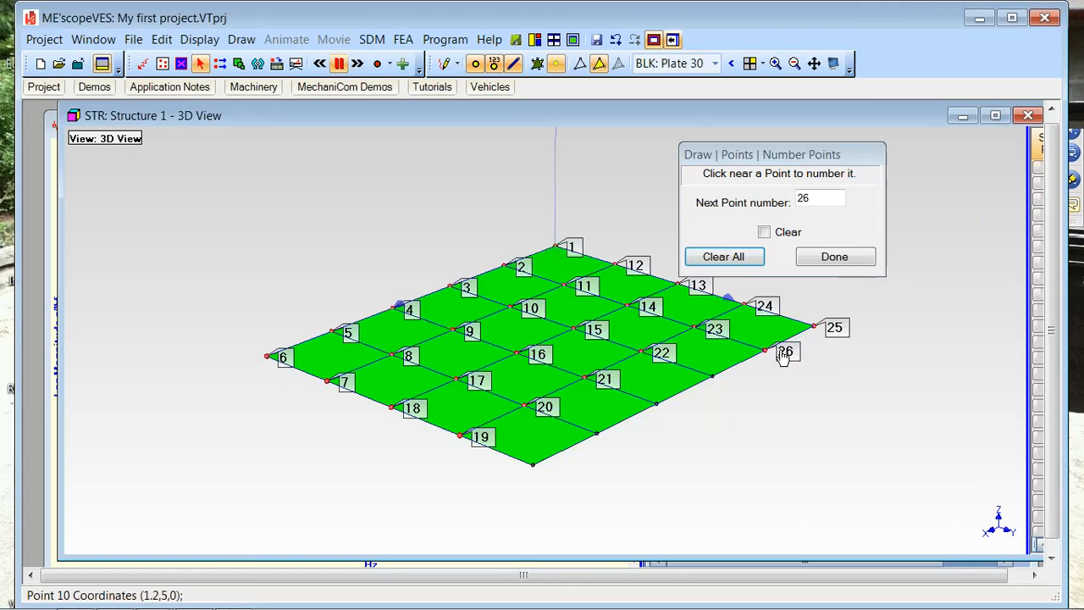
left_click(725, 385)
left_click(656, 411)
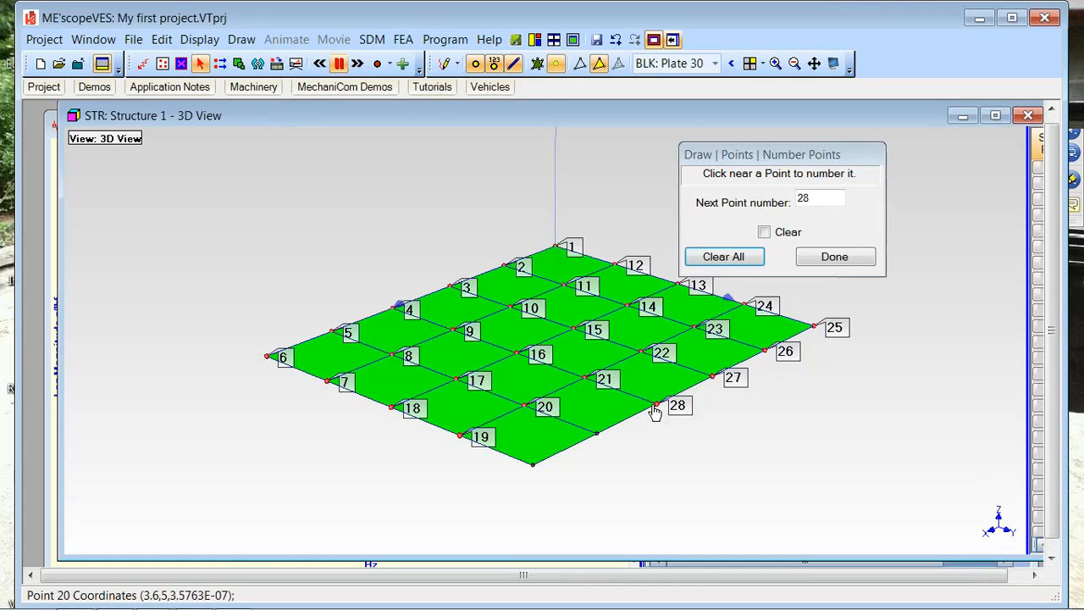
left_click(600, 441)
left_click(536, 470)
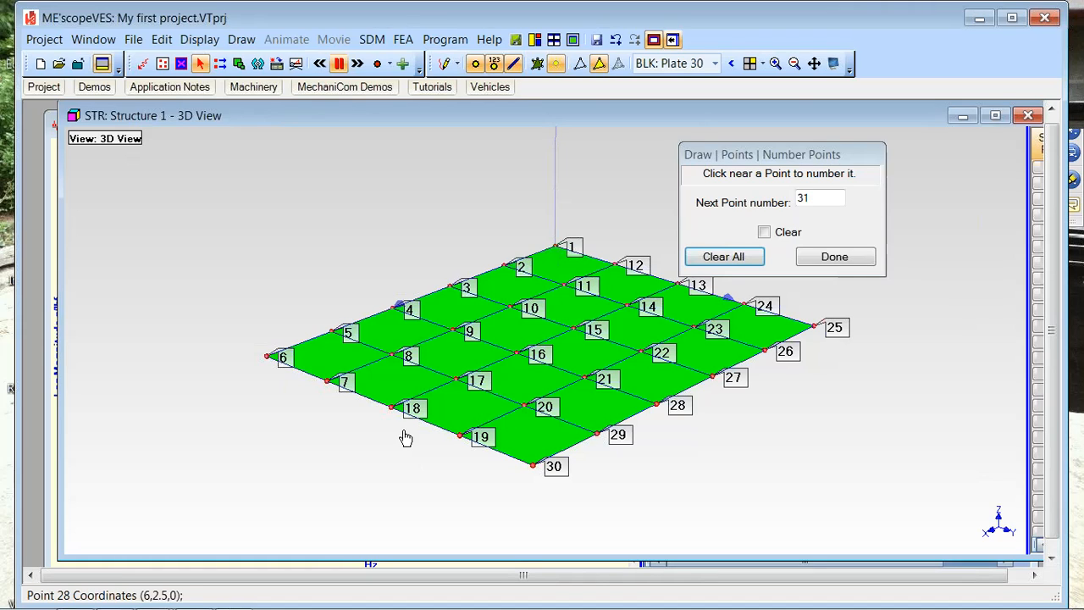
left_click(834, 257)
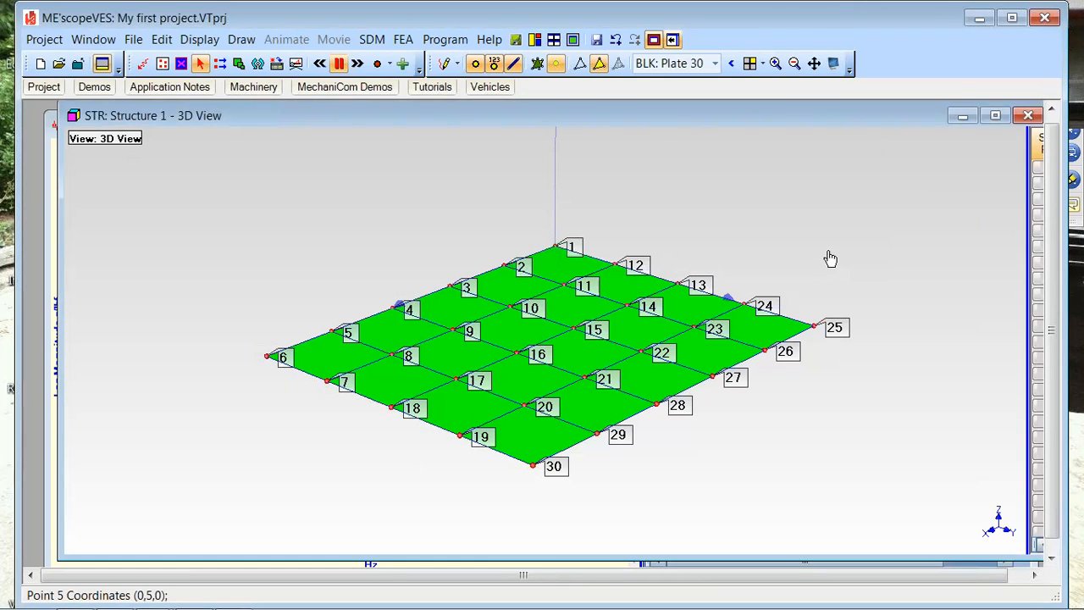
Step: Open the animation Equation Editor and examine the measurement axes on the plate's points from a lower viewing angle
right_click(623, 174)
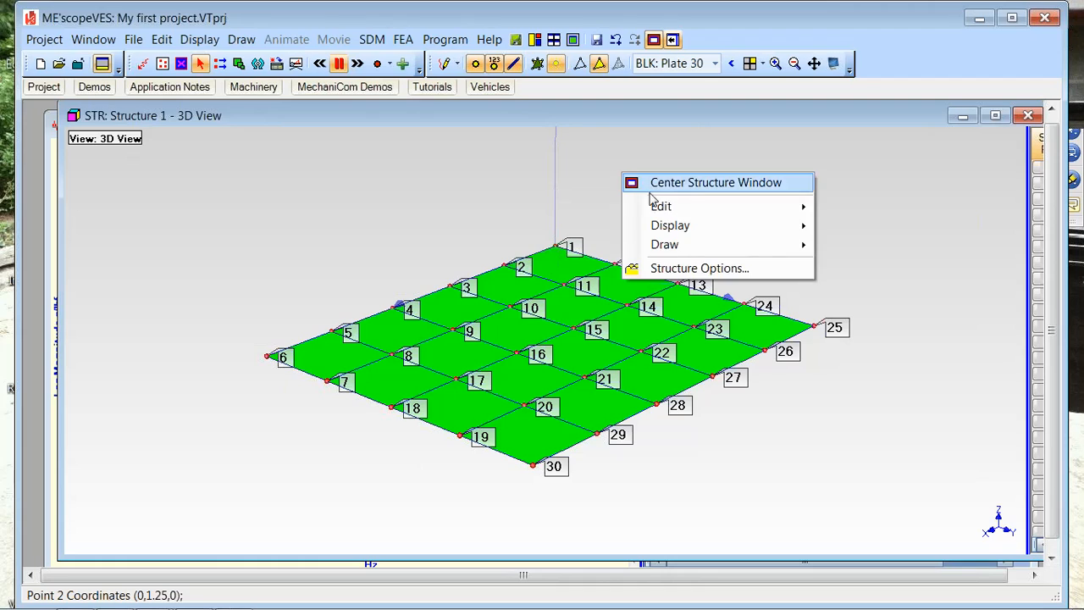
mouse_move(667, 249)
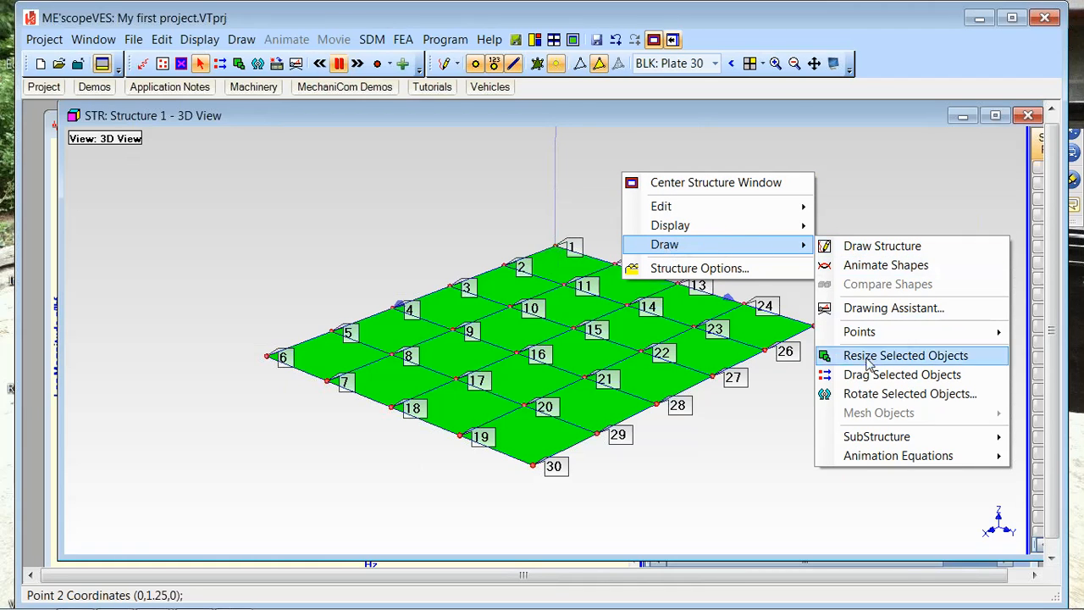
mouse_move(872, 457)
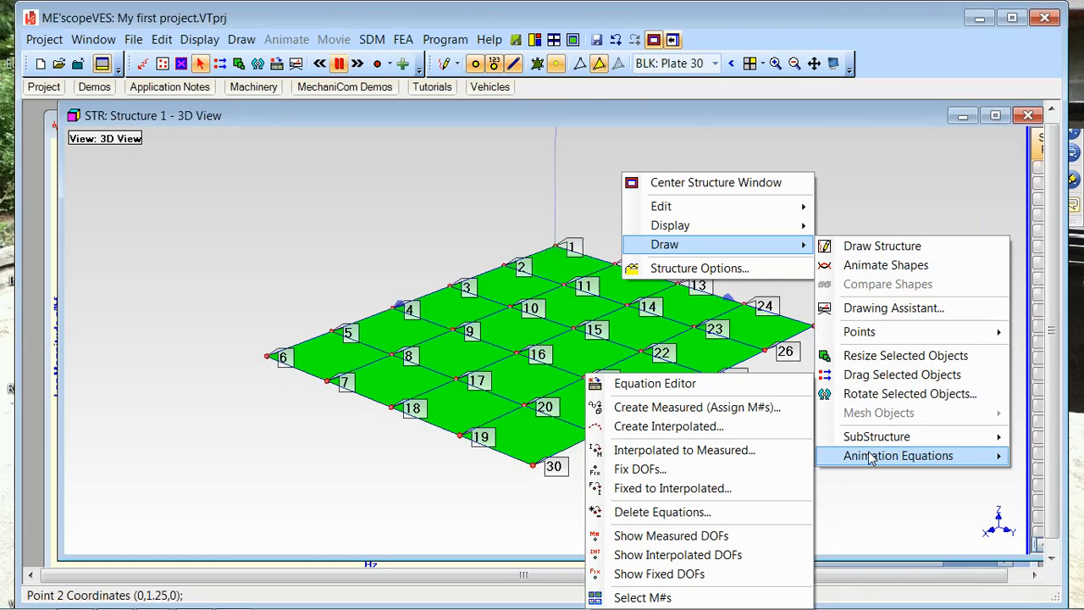
left_click(741, 391)
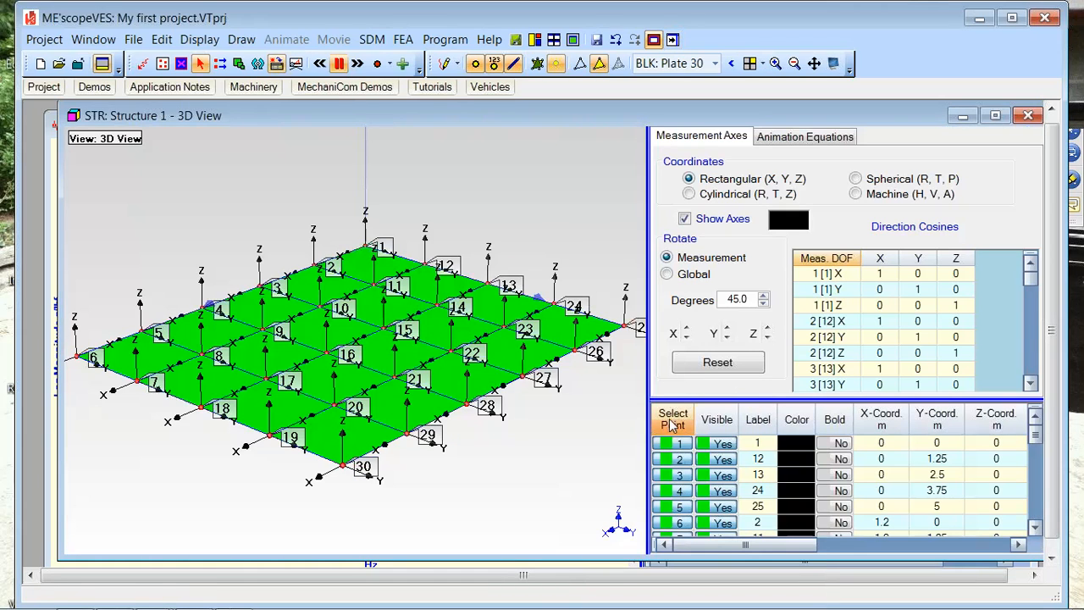
mouse_move(573, 206)
left_mouse_down()
mouse_move(576, 194)
mouse_move(569, 216)
mouse_move(572, 196)
left_mouse_up()
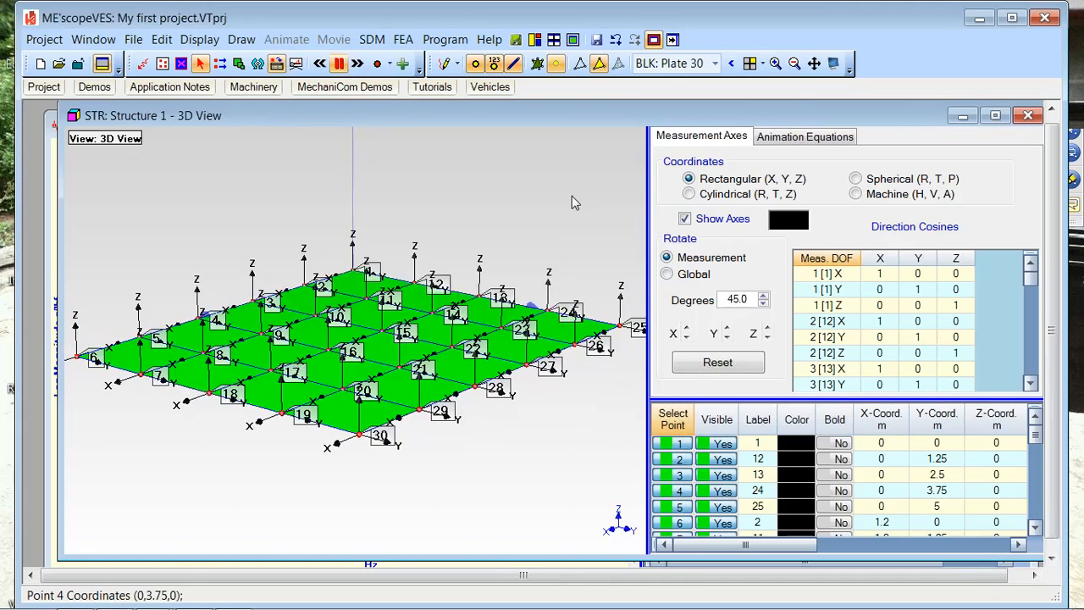
left_click_drag(571, 198, 576, 207)
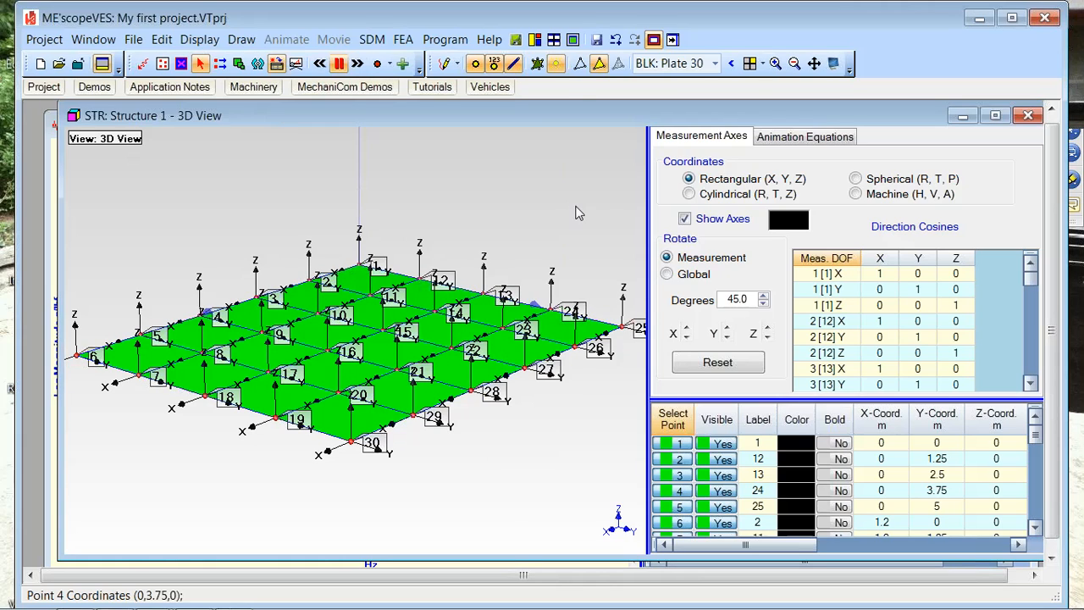
Step: Review the animation equations of points 1, 2, 12 and 3 one at a time, returning to point 1
left_click(817, 137)
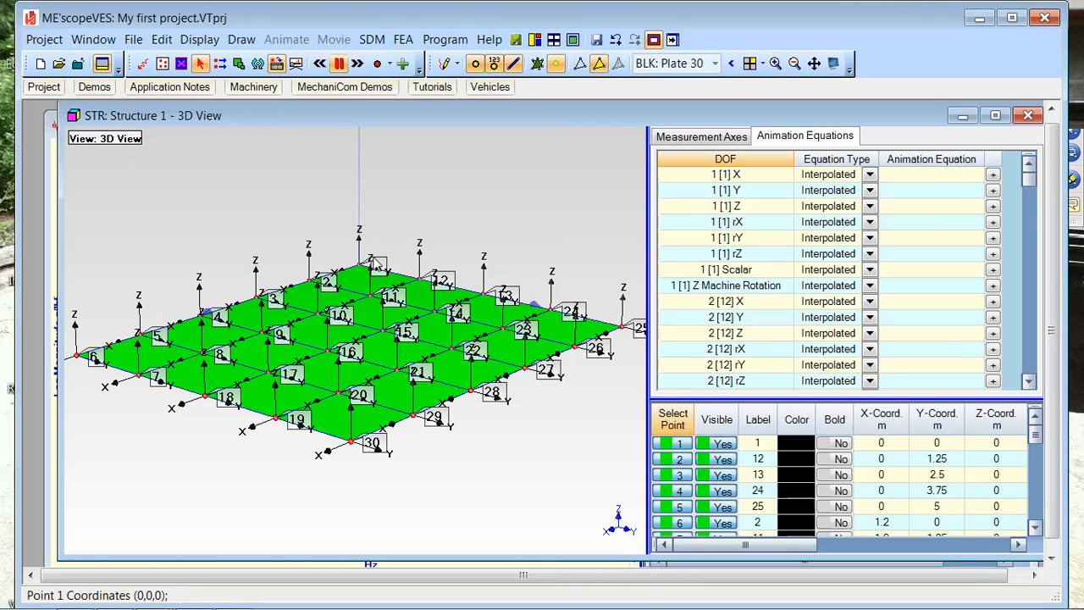
left_click(360, 267)
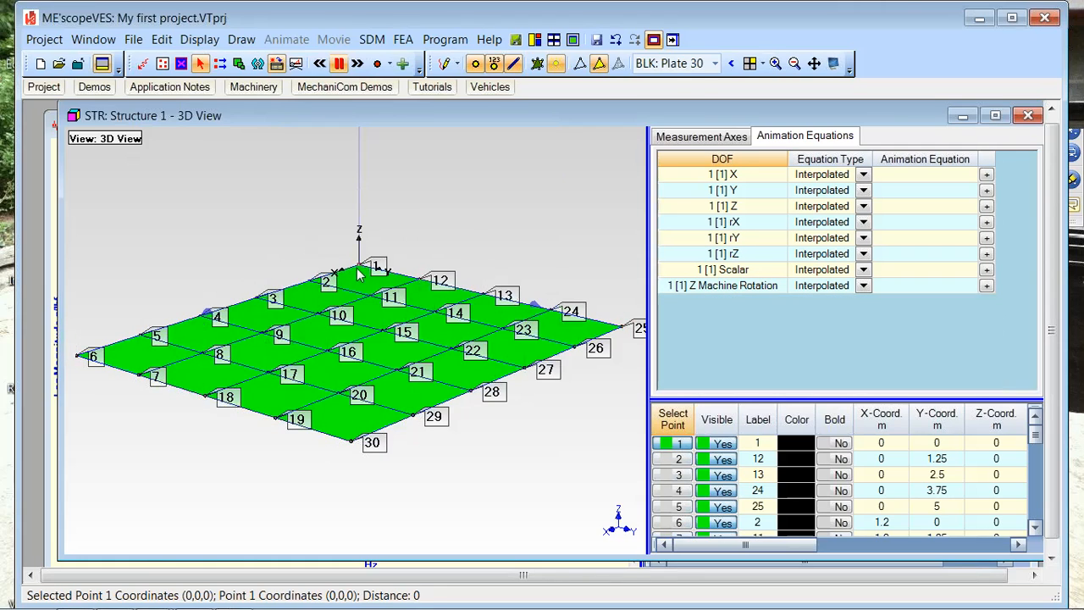
left_click(311, 287)
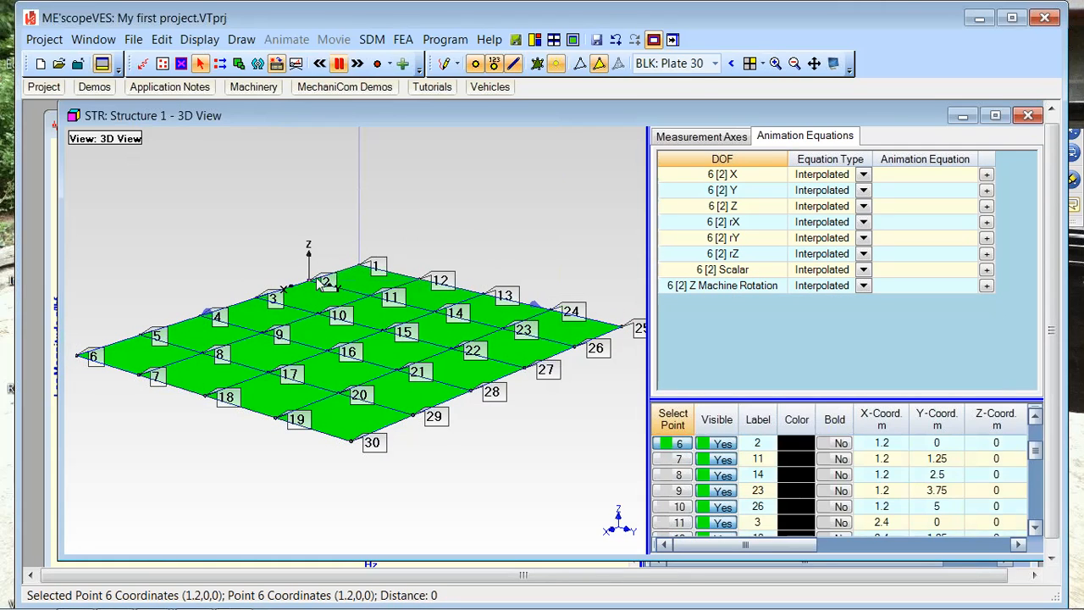
left_click(361, 268)
left_click(418, 278, "ctrl")
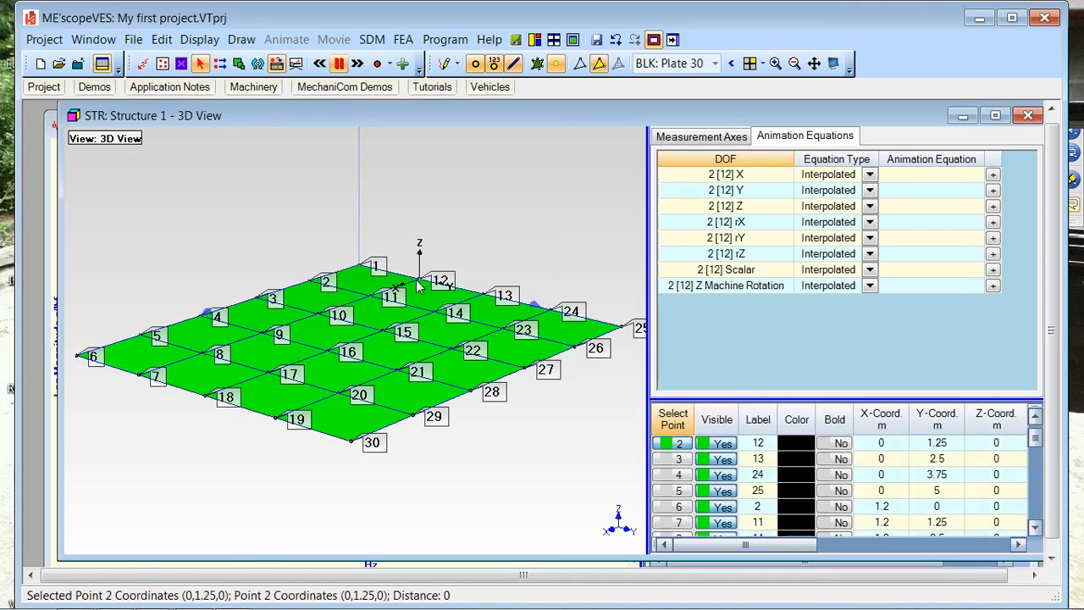
left_click(360, 265)
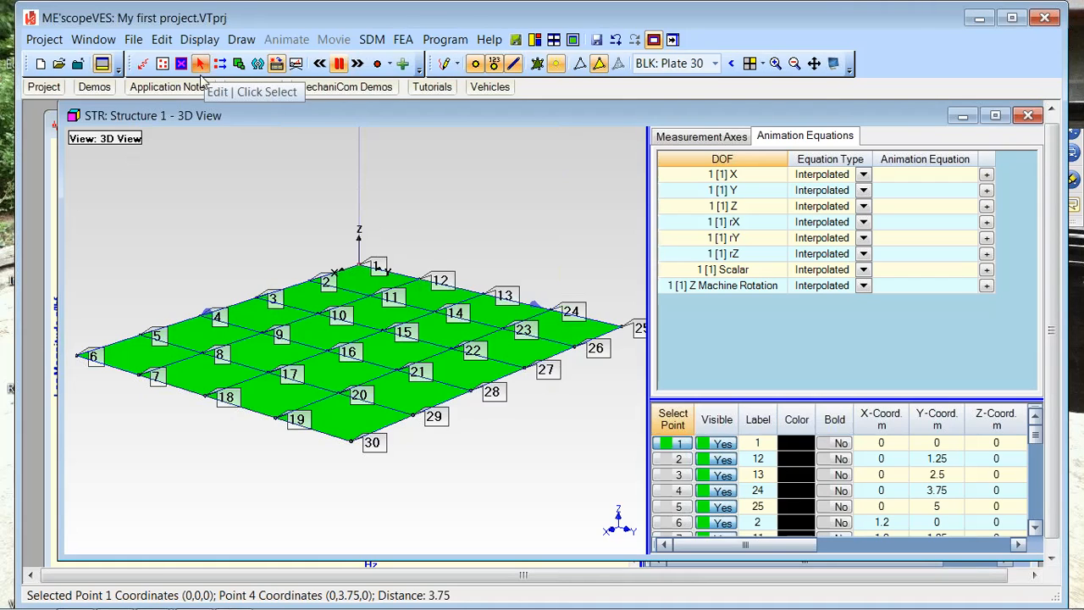
left_click(311, 282)
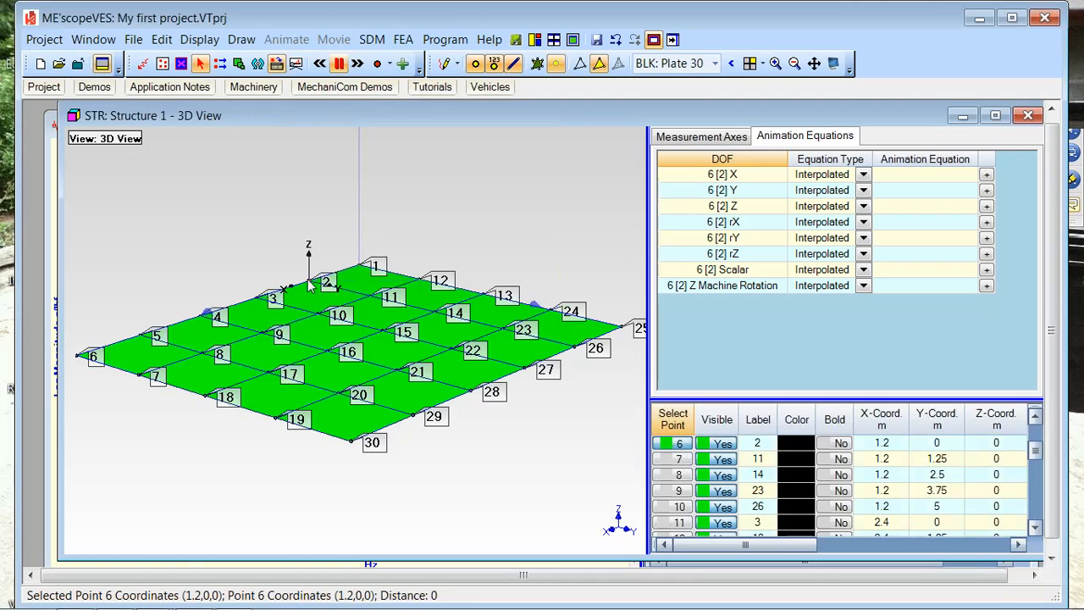
left_click(258, 301)
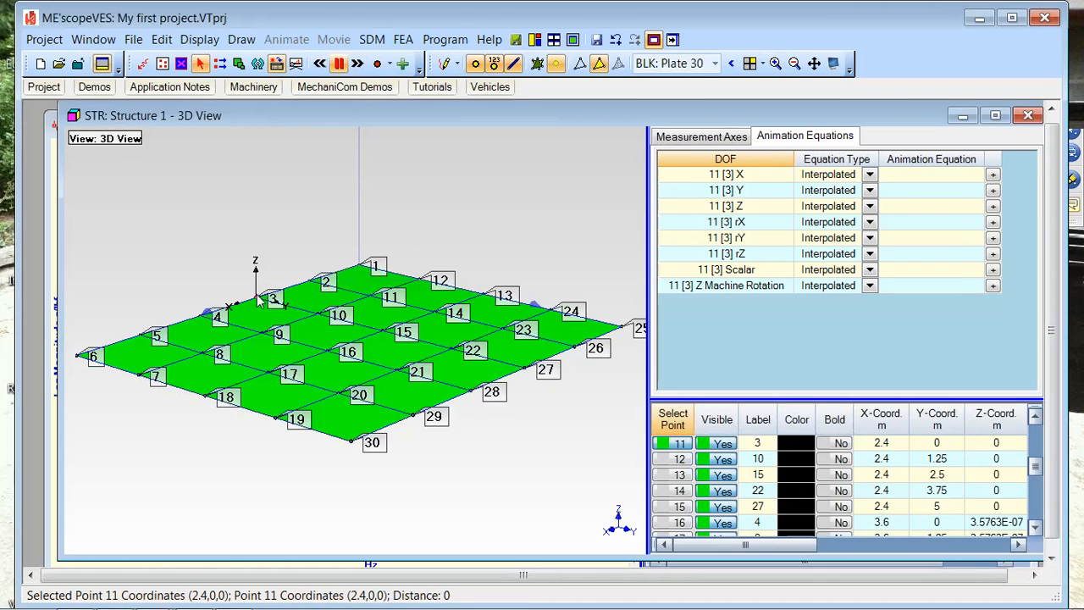
left_click(366, 269)
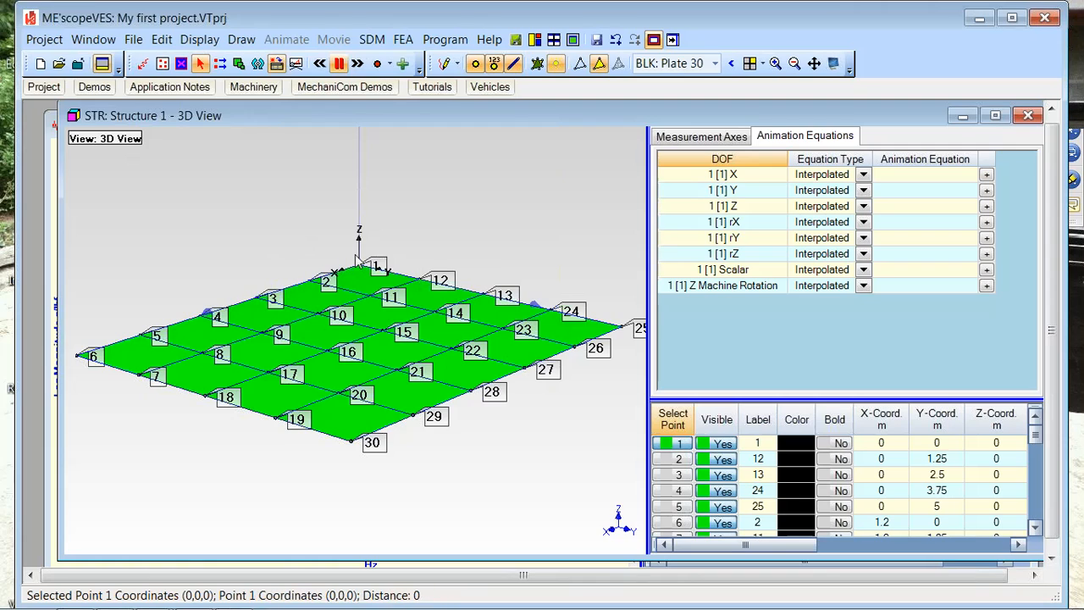
Step: Create measured animation equations for all plate points by matching structure and source DOFs, un-selecting the selected points first
right_click(476, 171)
mouse_move(521, 240)
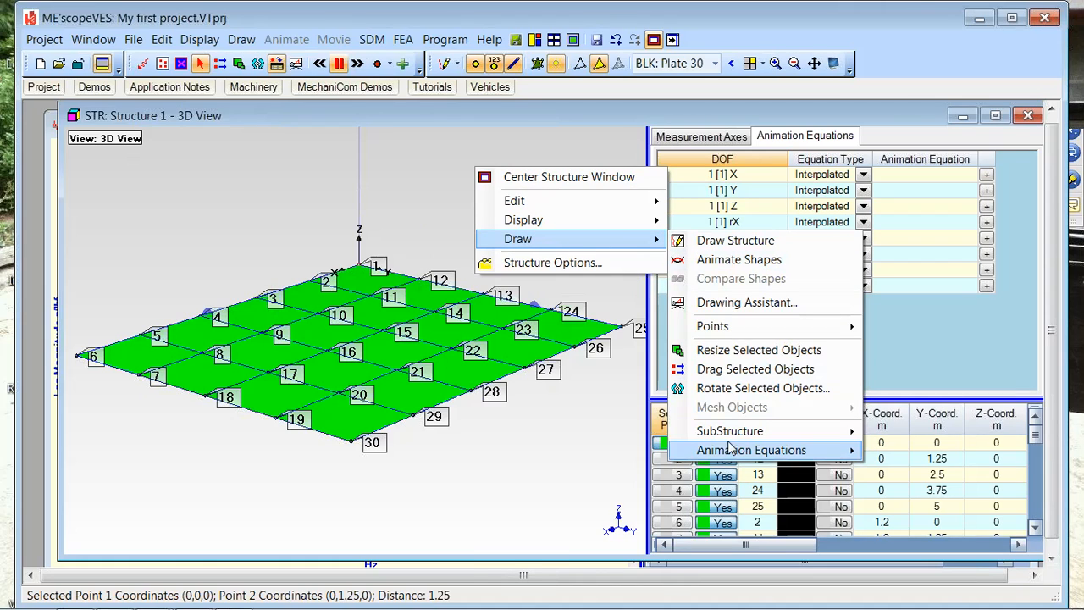
mouse_move(728, 449)
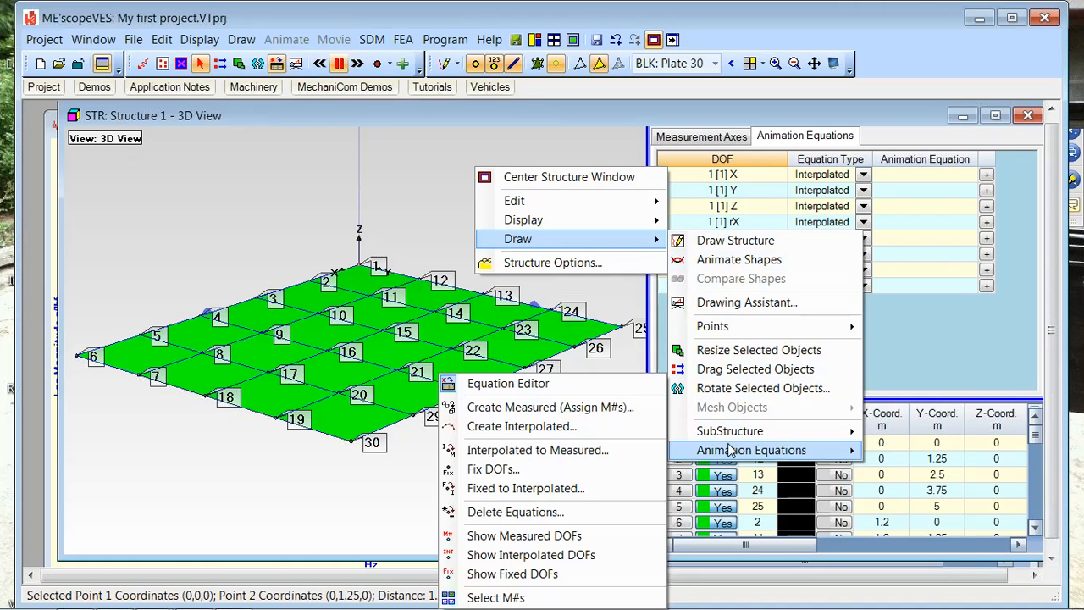
left_click(588, 407)
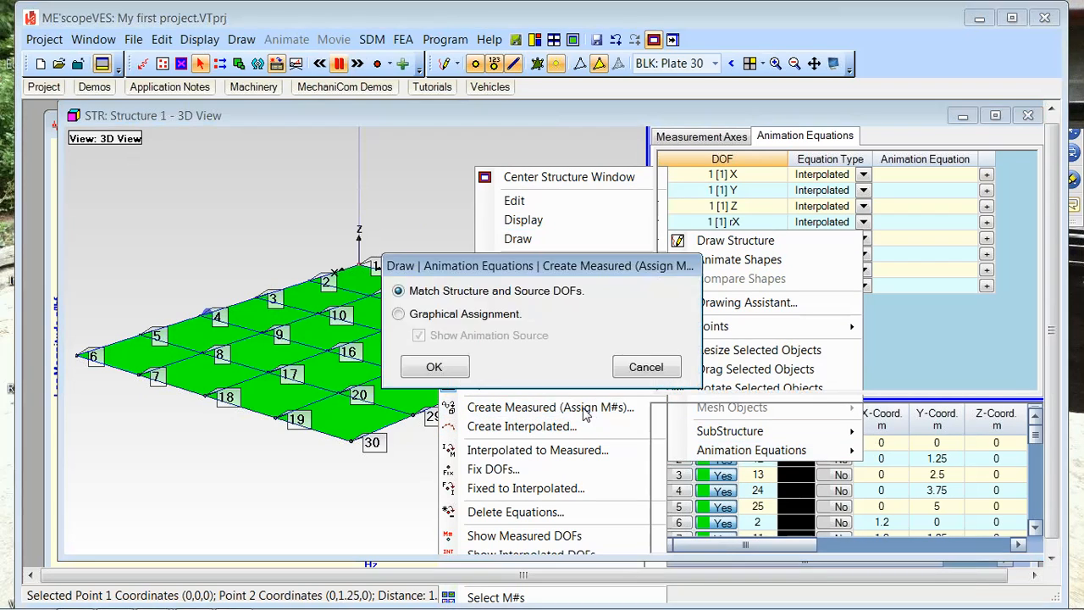
left_click_drag(596, 267, 666, 138)
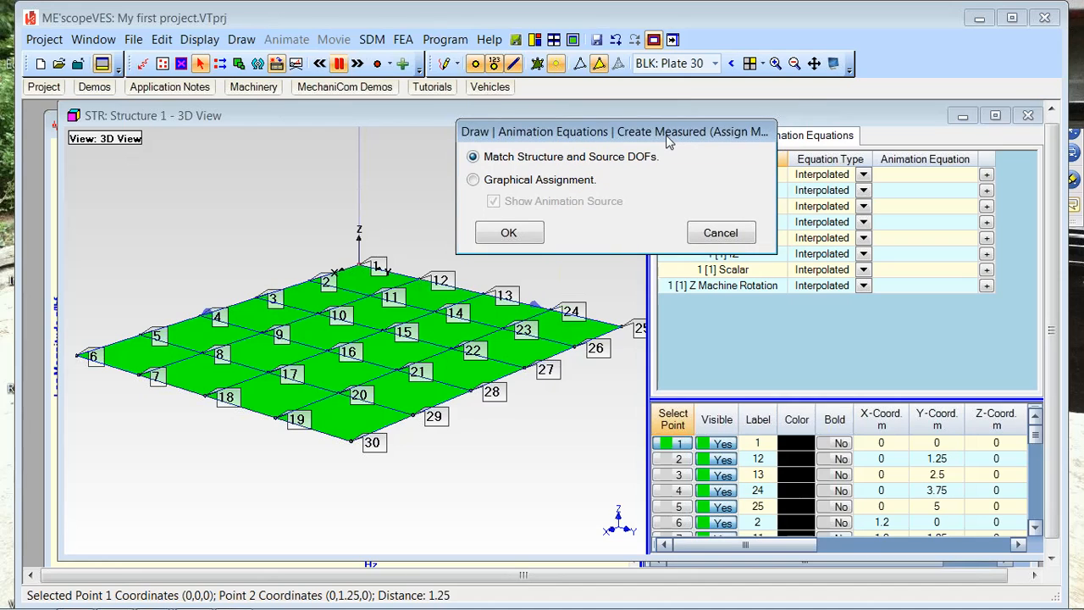
left_click(509, 233)
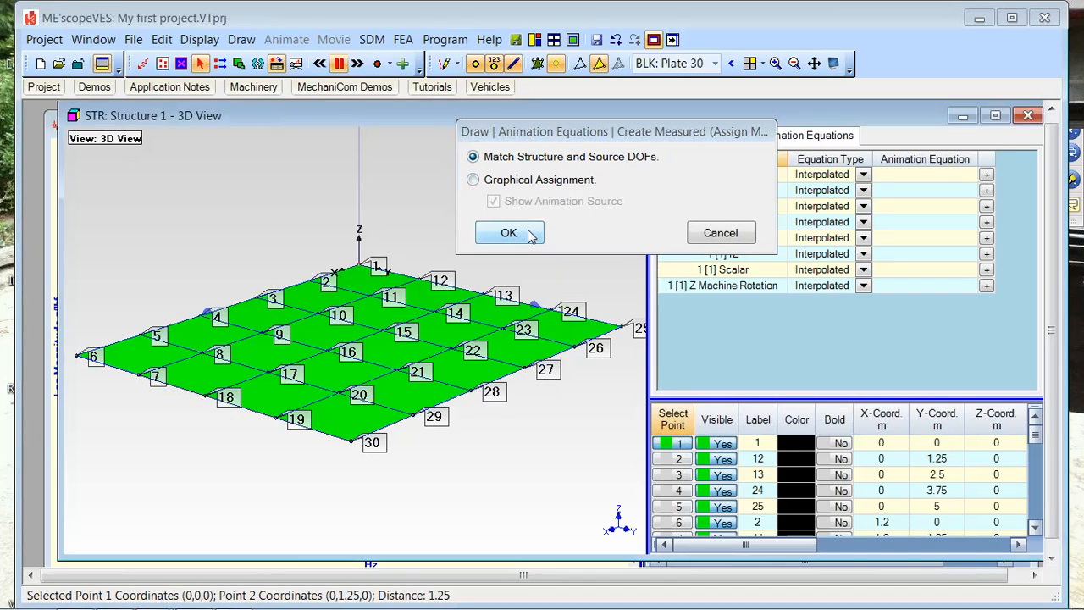
left_click_drag(529, 246, 564, 168)
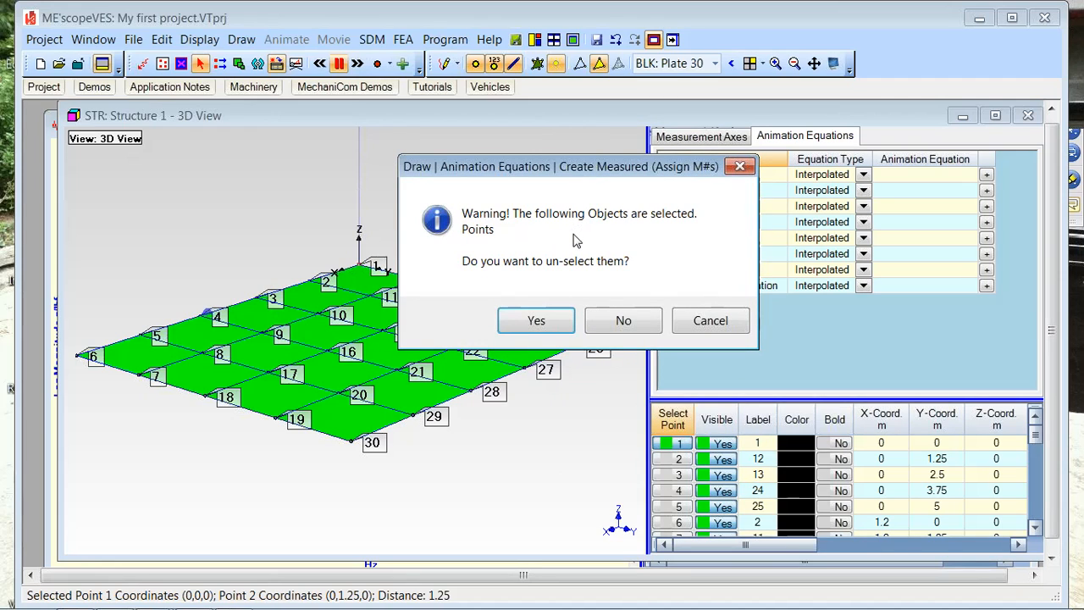
left_click_drag(603, 167, 694, 159)
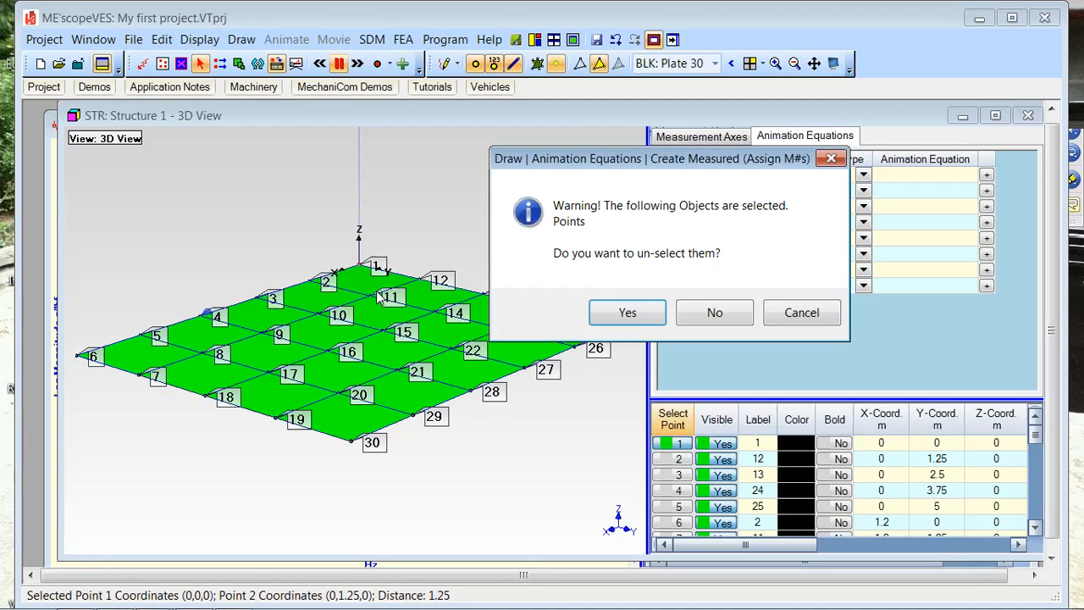
left_click(623, 311)
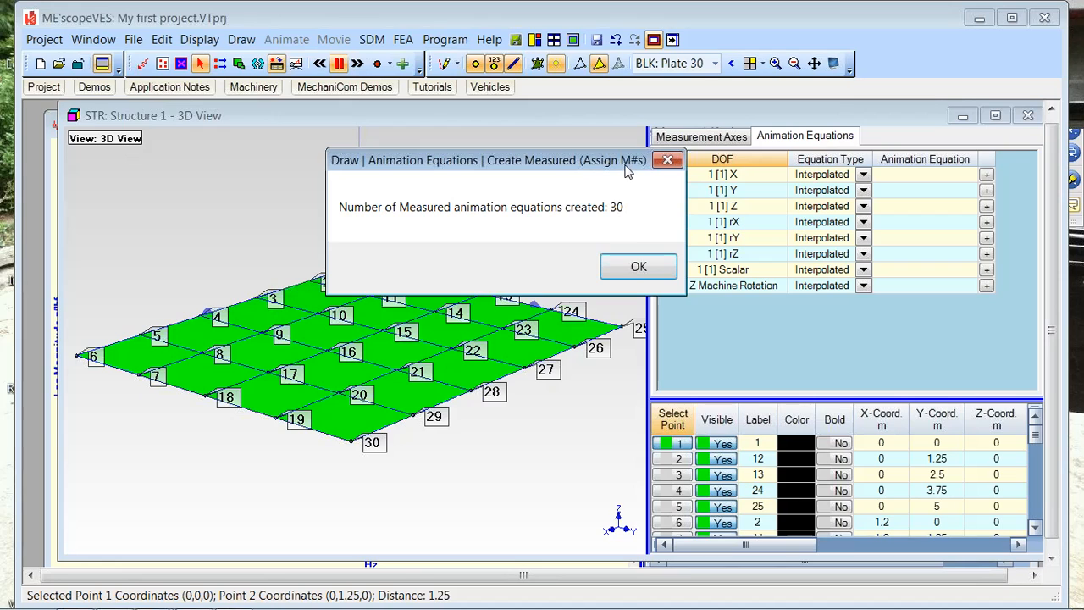
left_click(636, 269)
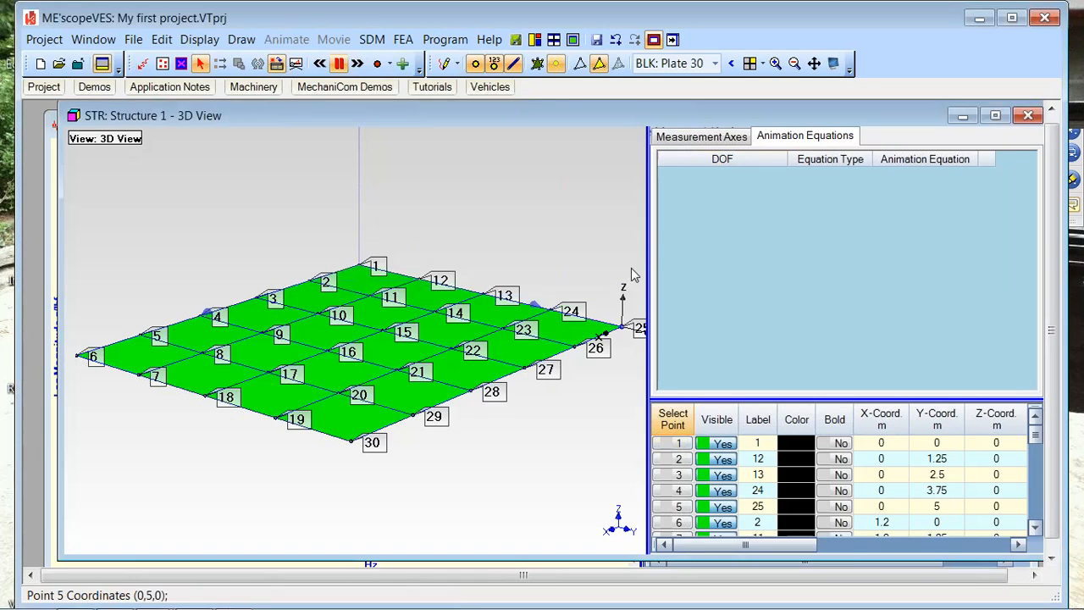
Step: Select the points labelled 1 and 12 and review their Z-direction animation equations, enlarging the point spreadsheet
left_click(362, 265)
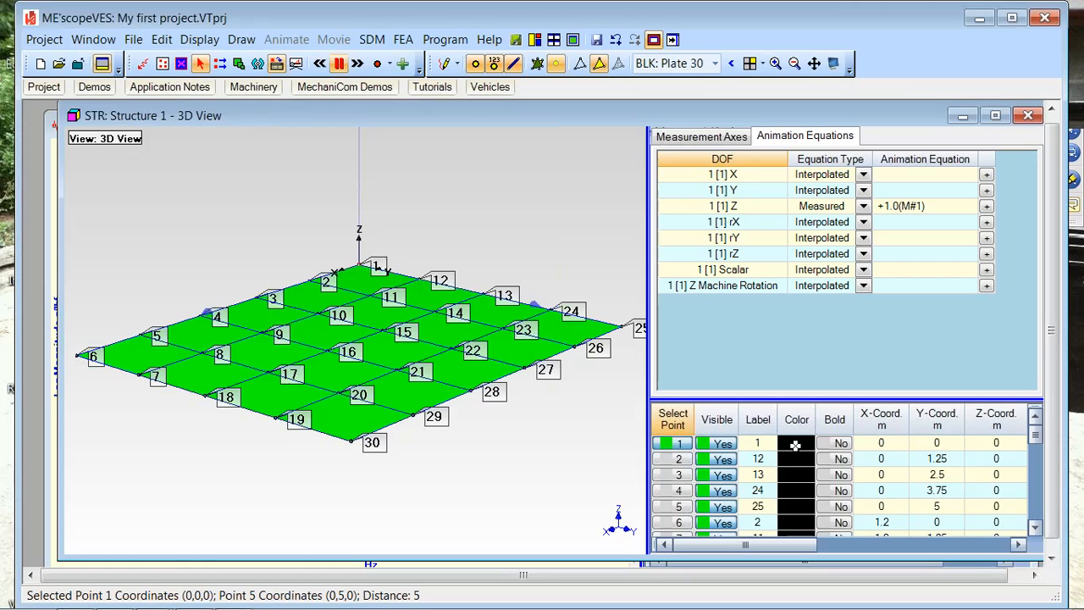
left_click_drag(807, 405, 801, 347)
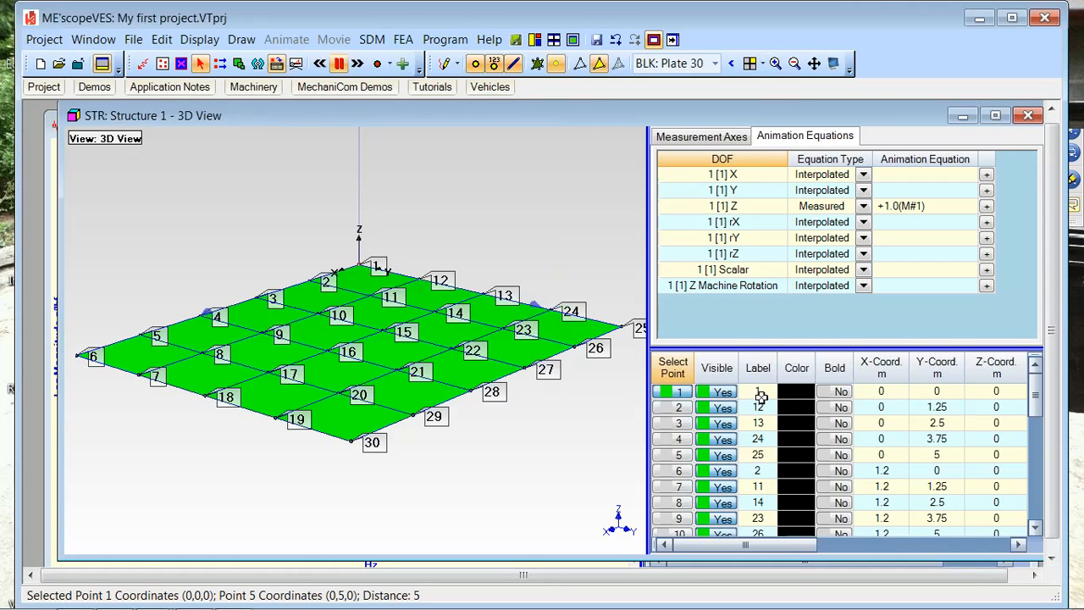
left_click(673, 409)
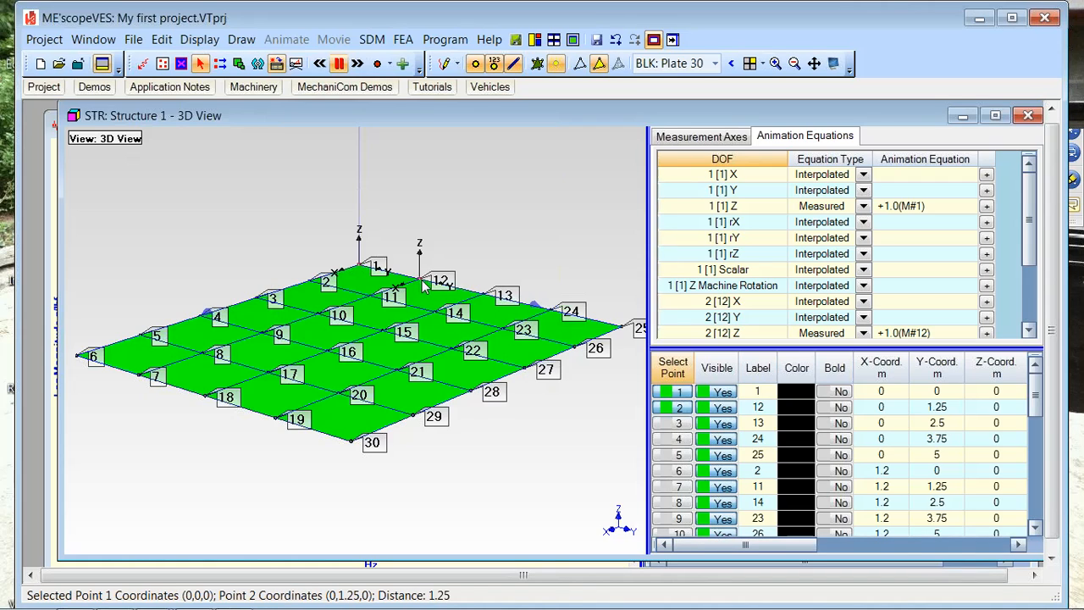
left_click_drag(1030, 262, 1030, 289)
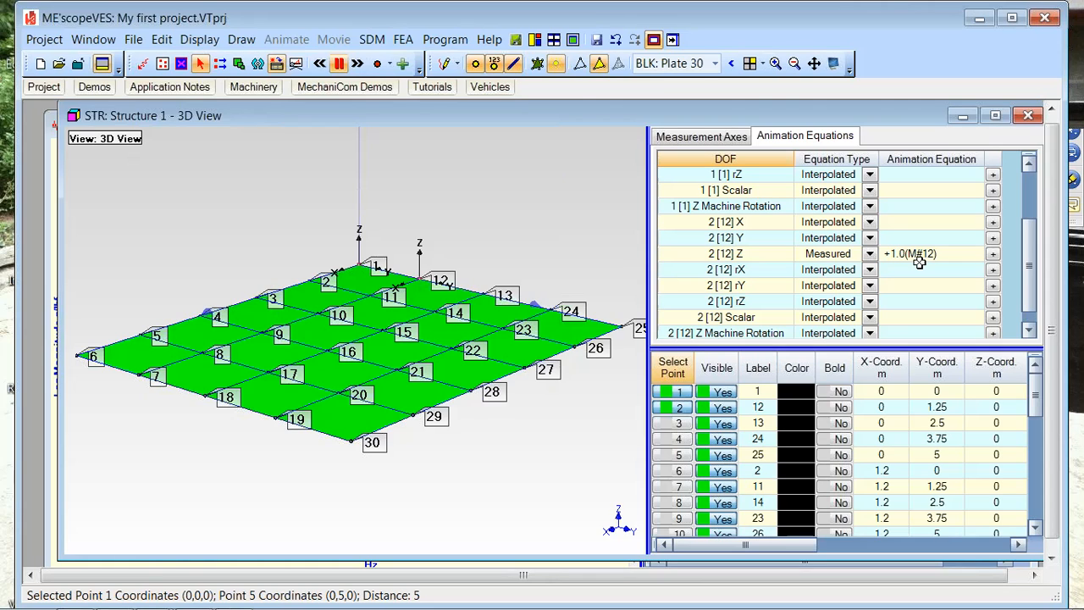
left_click_drag(1033, 283, 1034, 255)
Step: Animate the plate's shapes from the Plate 30 FRFs and tile the structure window beside a widened FRF window
right_click(436, 175)
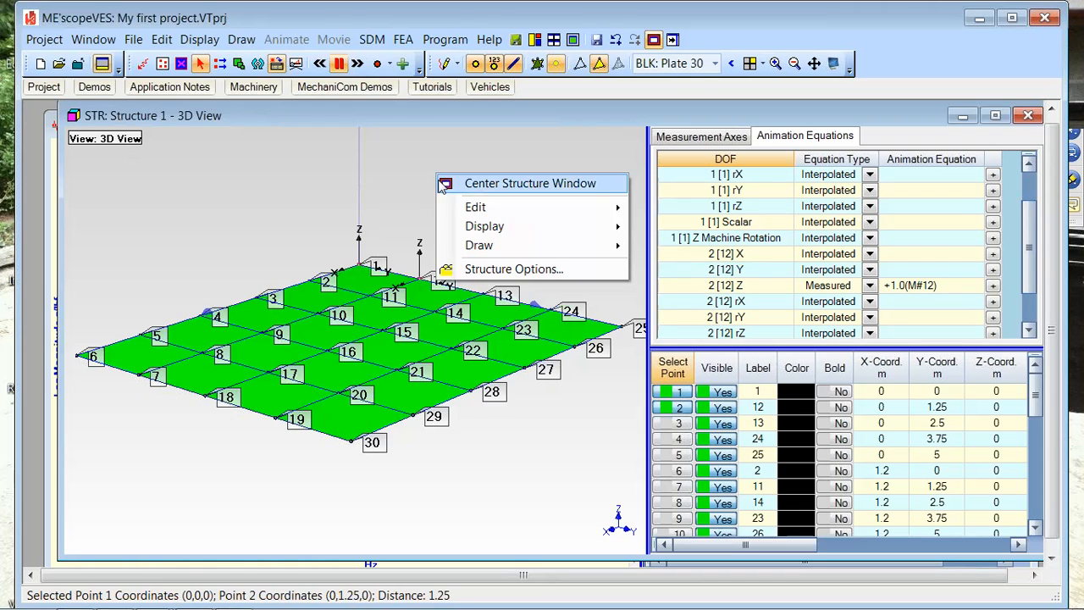
mouse_move(470, 246)
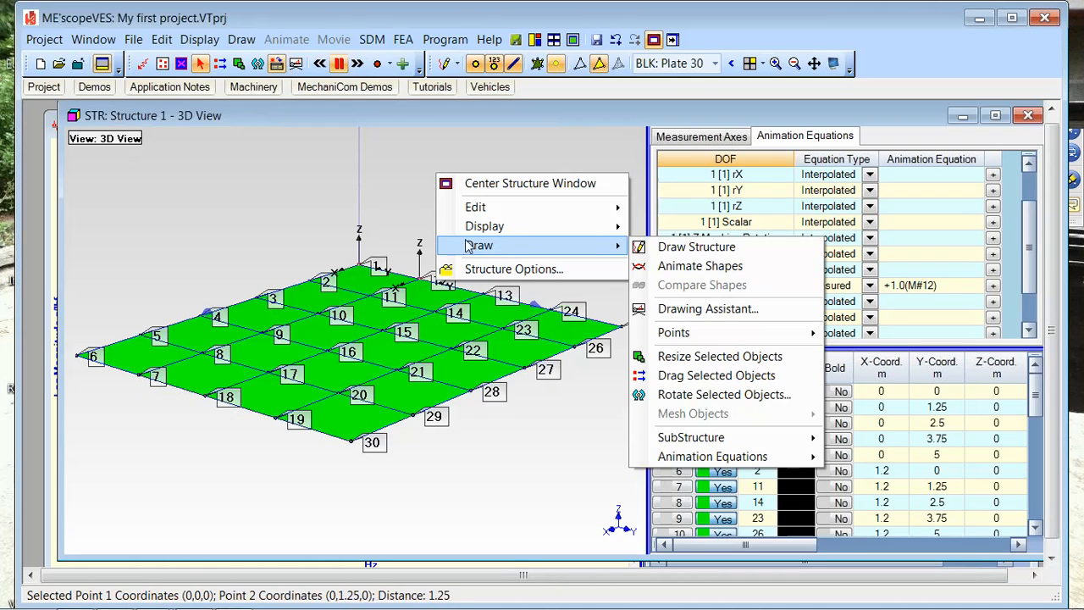
left_click(669, 261)
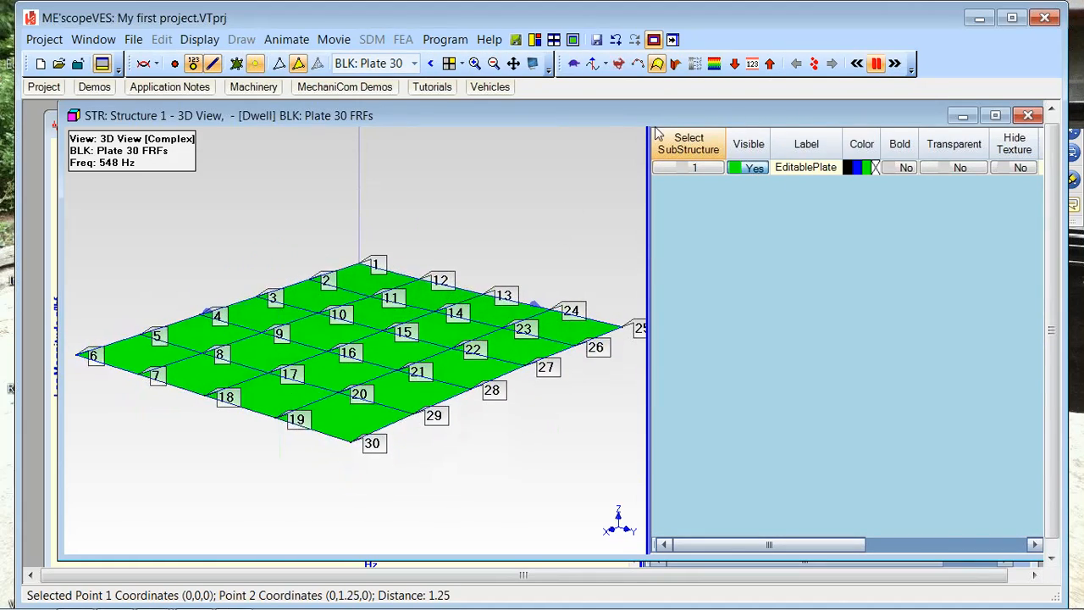
left_click(535, 41)
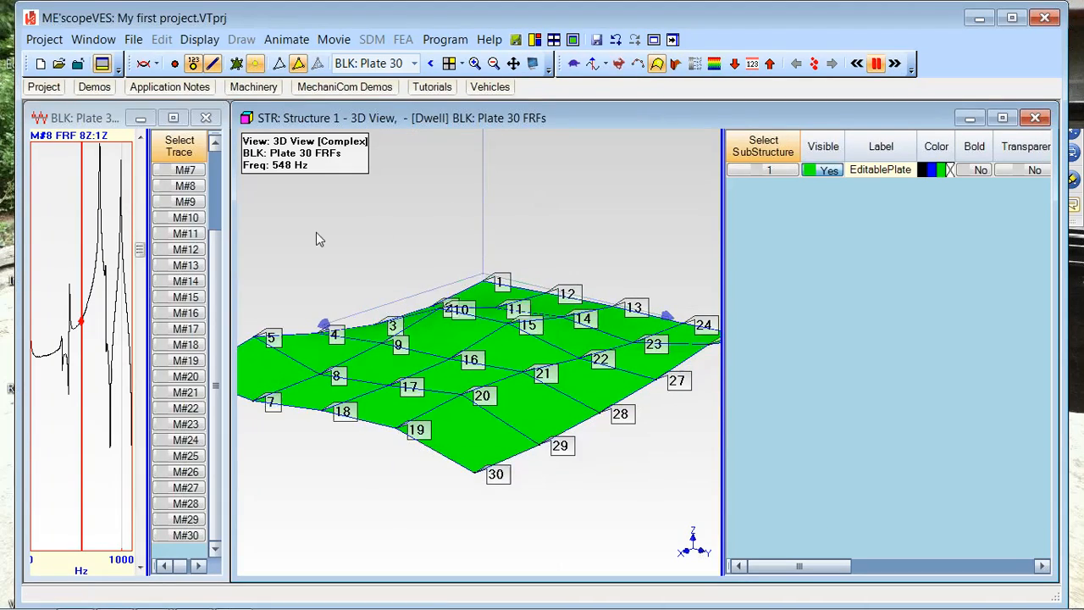
left_click_drag(229, 220, 582, 219)
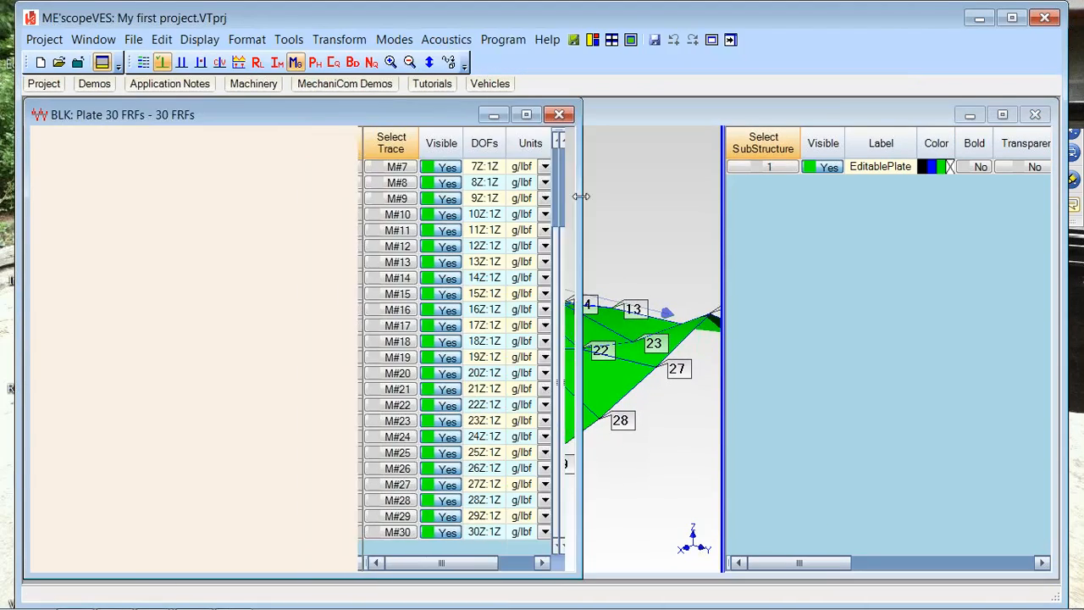
left_click(575, 40)
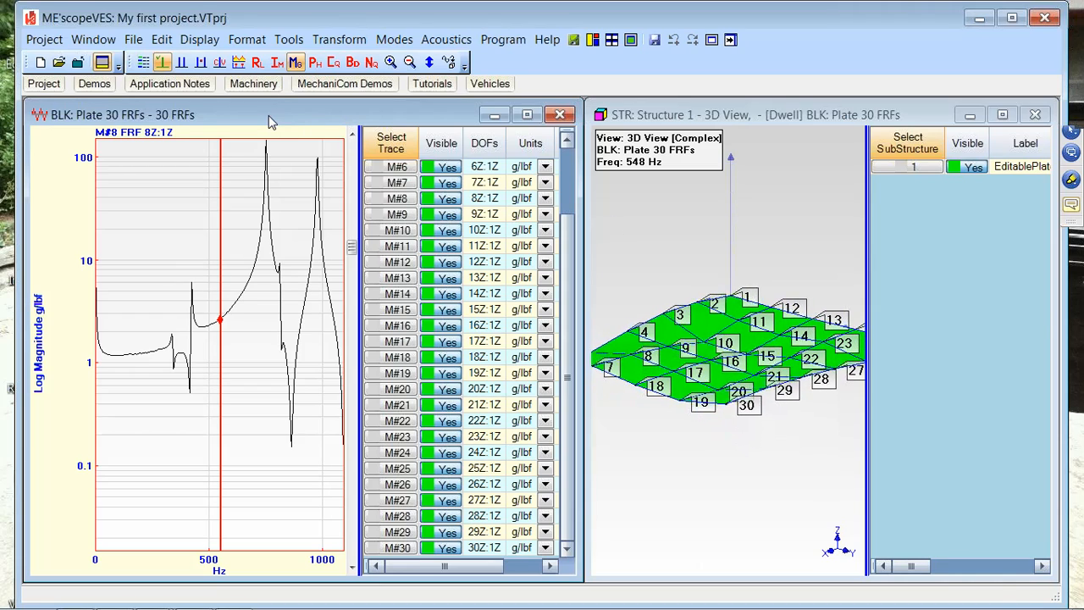
Step: Swap the order of the two windows so the structure window sits to the left of the Plate 30 FRFs window
left_click_drag(268, 116, 583, 254)
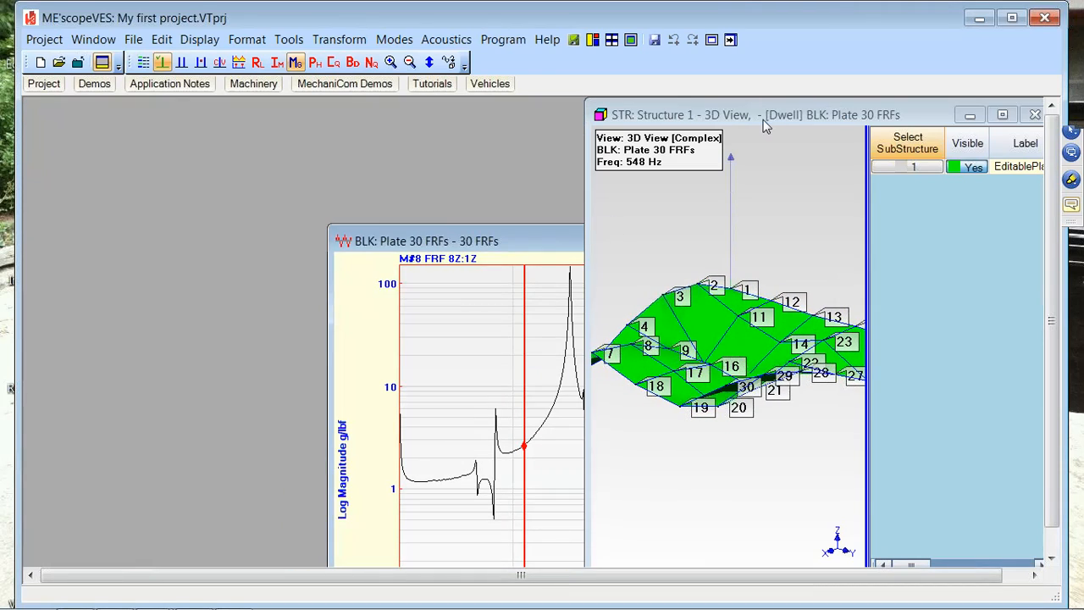
left_click_drag(690, 124, 537, 149)
mouse_move(306, 185)
left_mouse_down()
mouse_move(280, 252)
mouse_move(283, 162)
mouse_move(241, 167)
left_mouse_up()
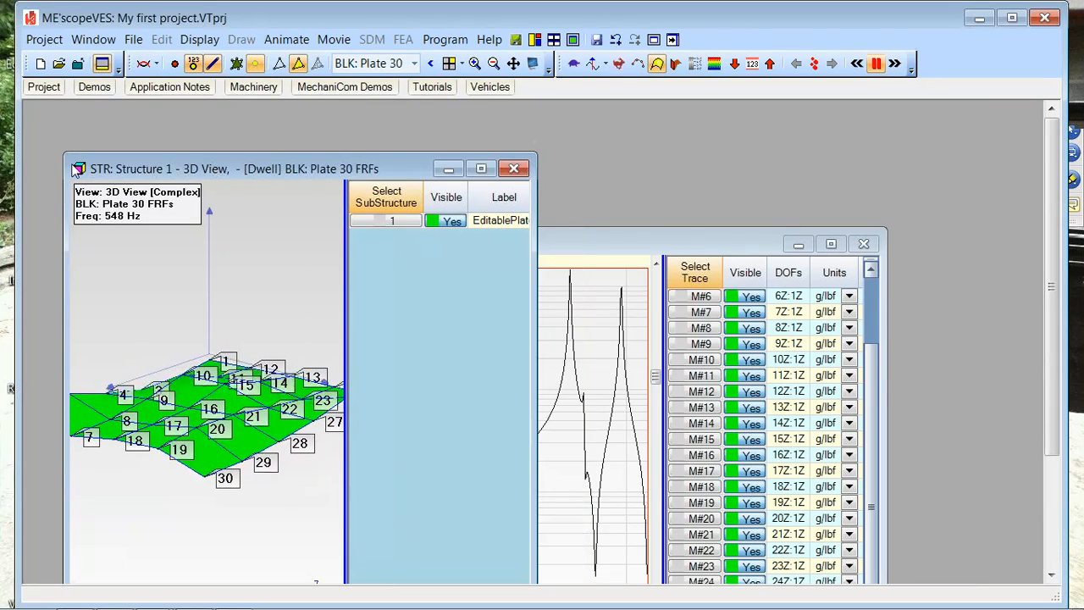
left_click_drag(154, 176, 173, 324)
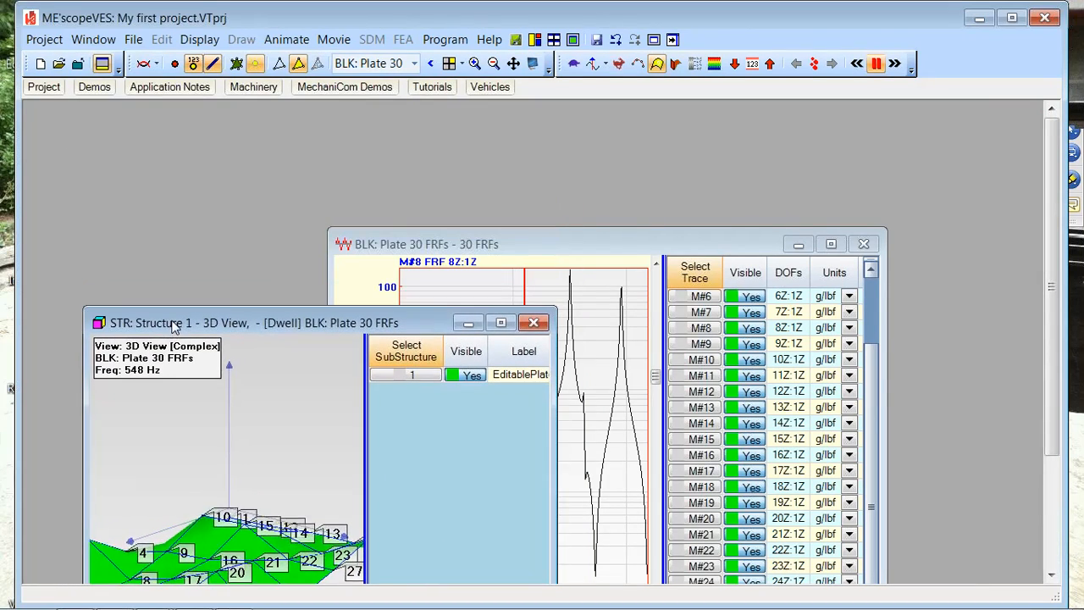
left_click(595, 238)
left_click_drag(596, 237, 739, 156)
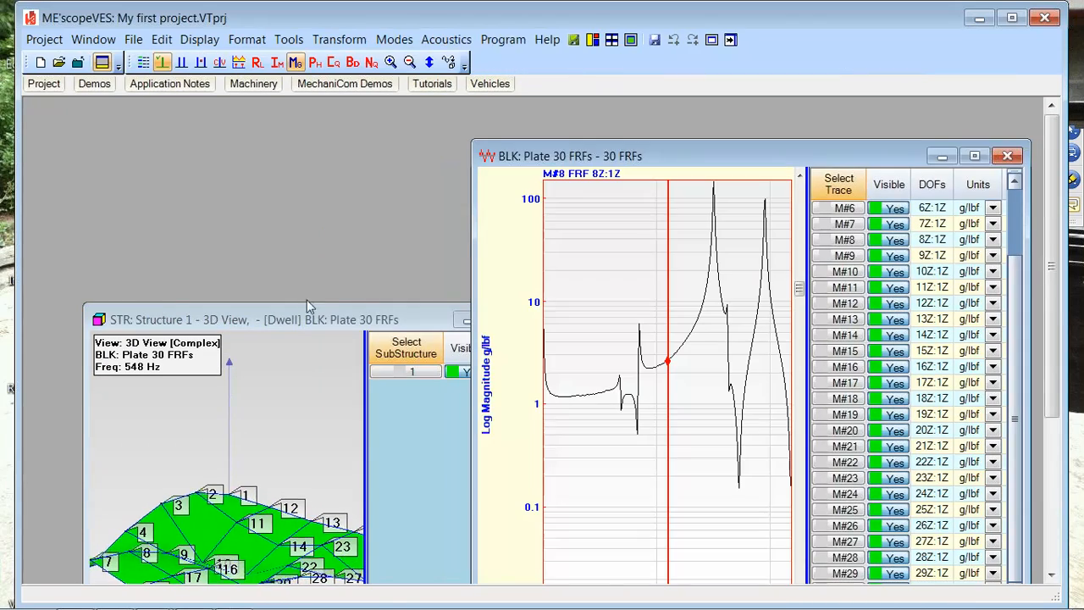
left_click_drag(293, 318, 304, 177)
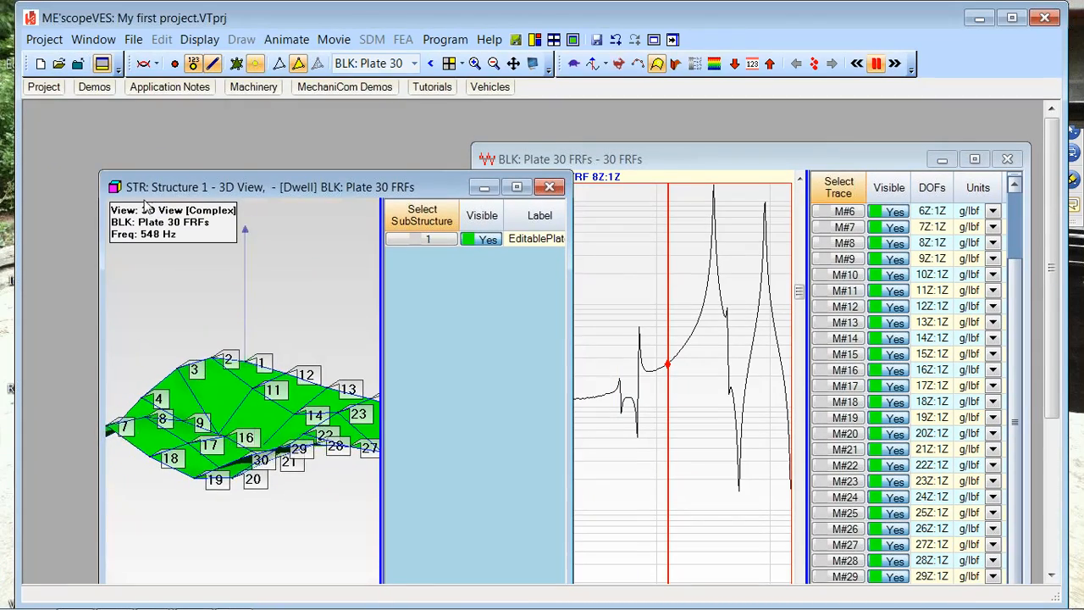
left_click_drag(219, 184, 215, 213)
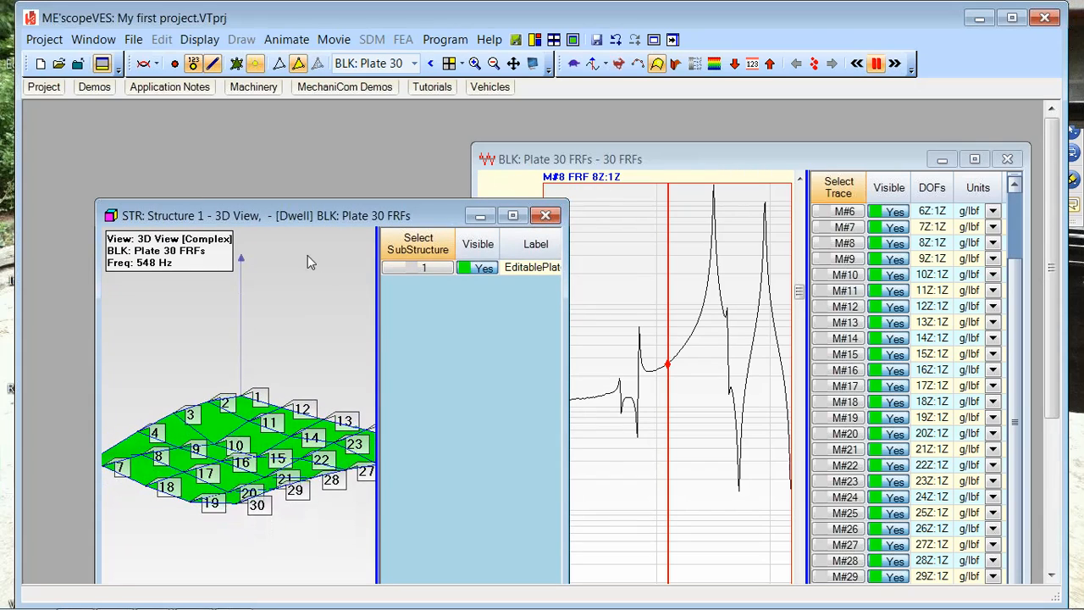
Step: Tile the two windows and enlarge the 3D view and the FRF graph over their spreadsheets
left_click(535, 41)
left_click_drag(348, 227, 561, 219)
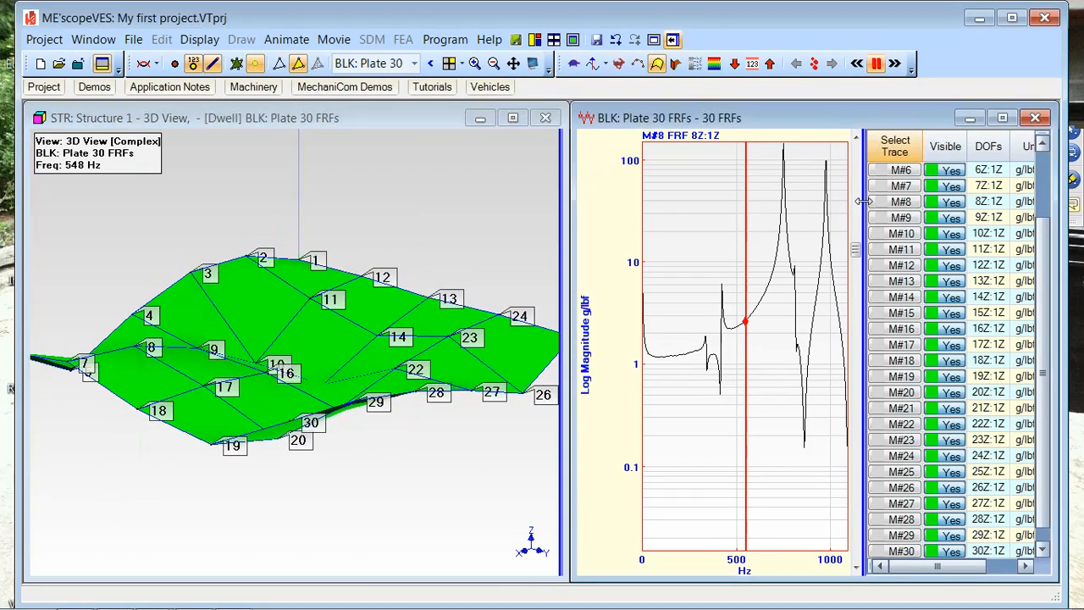
left_click_drag(861, 201, 1040, 197)
Step: Place the FRF line cursor at 16 Hz and then 24 Hz, examining the plate's animated shape from different viewing angles
left_click_drag(840, 237, 650, 303)
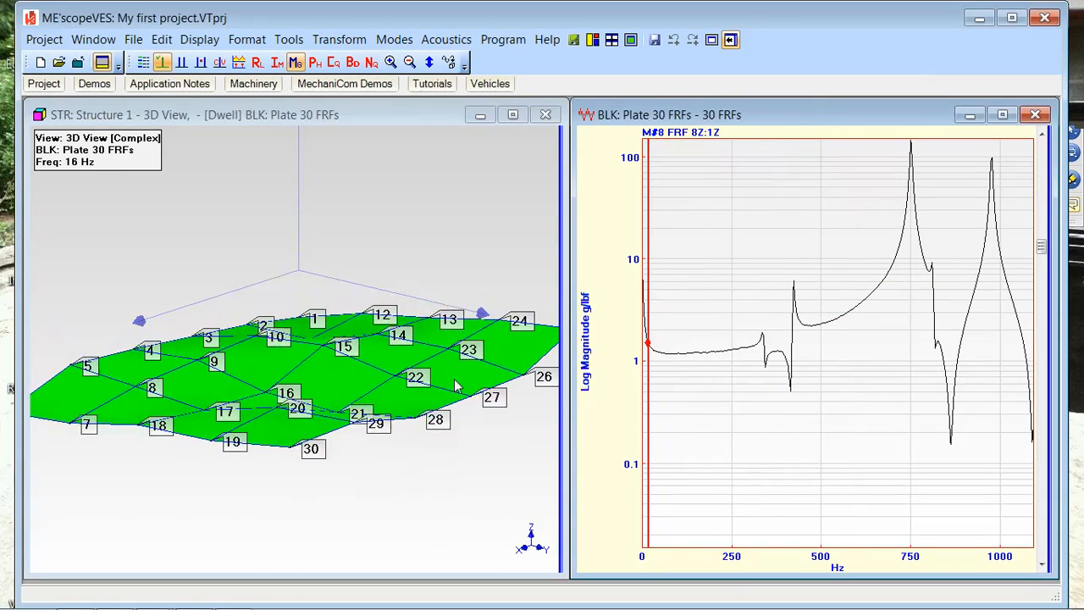
left_click(414, 412)
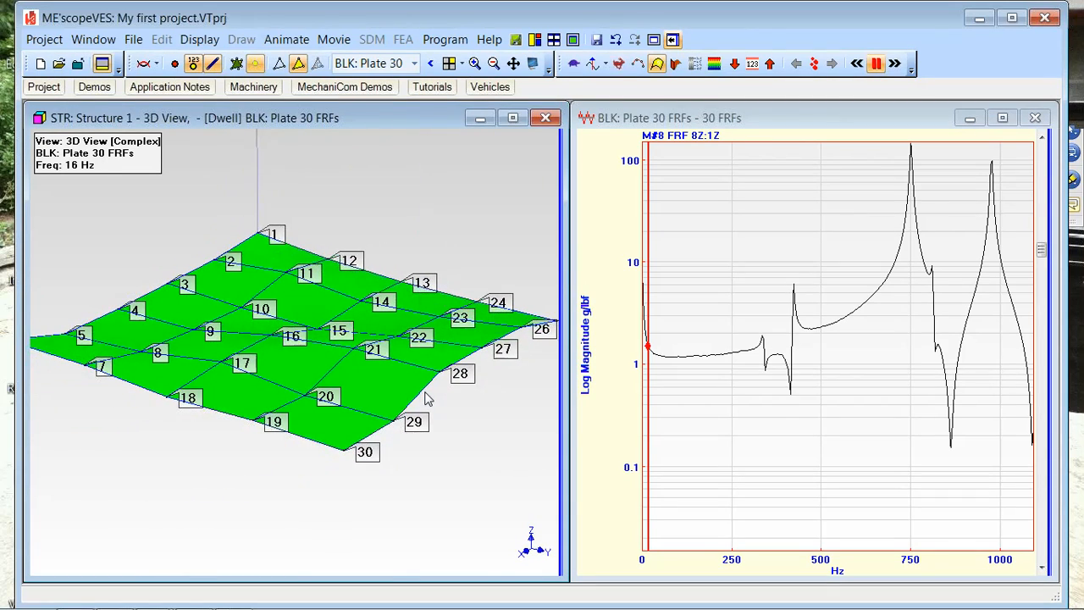
left_click(662, 266)
mouse_move(662, 266)
left_mouse_down()
mouse_move(636, 273)
mouse_move(653, 271)
left_mouse_up()
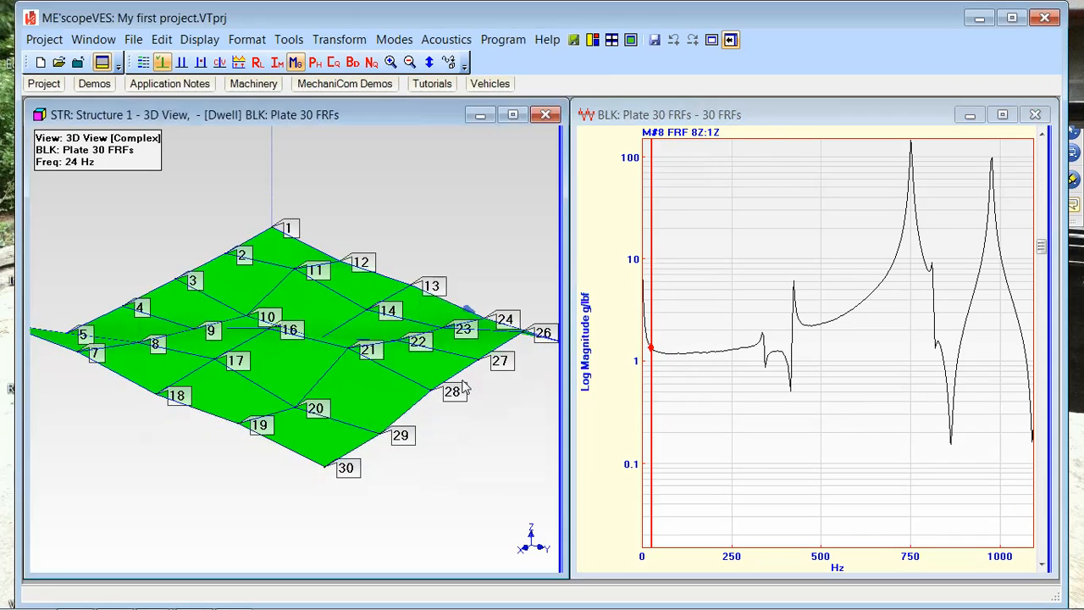
left_click(464, 388)
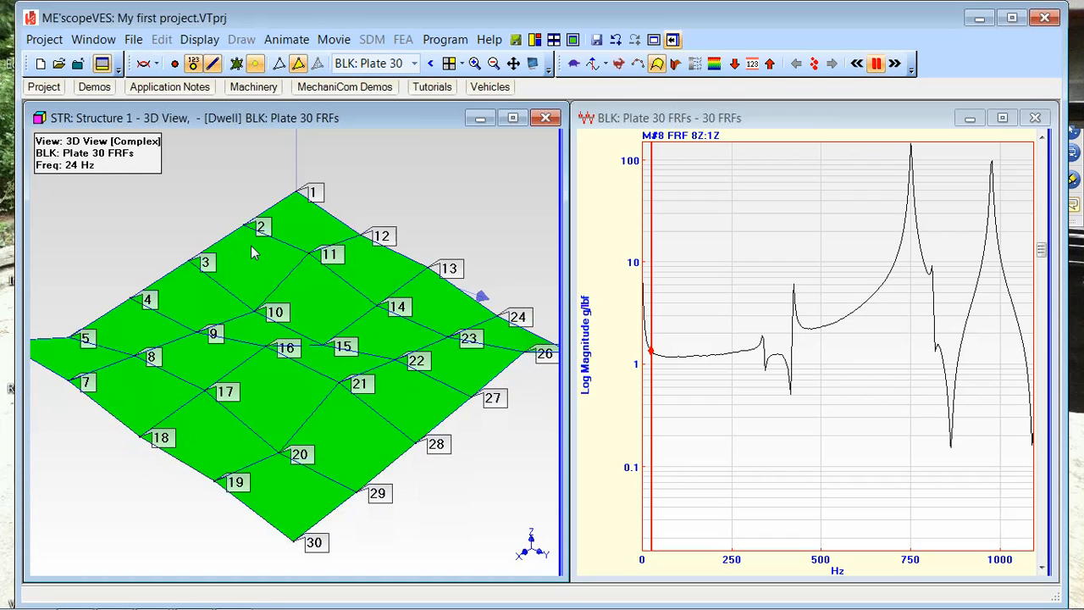
Step: Stop the shape animation by returning the structure to drawing mode, and center the structure window
right_click(476, 174)
mouse_move(515, 230)
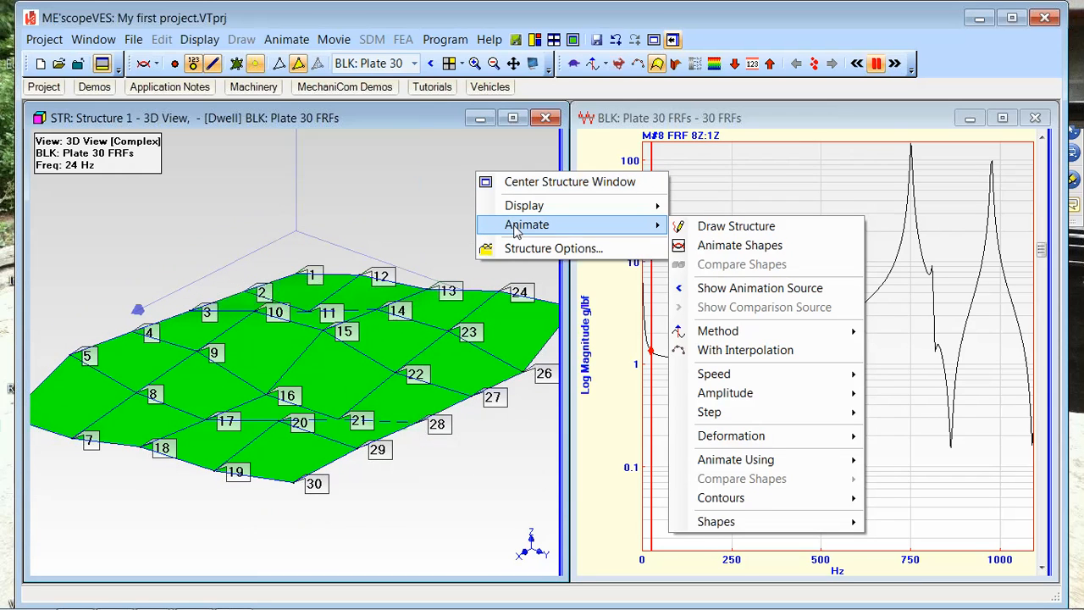
left_click(511, 267)
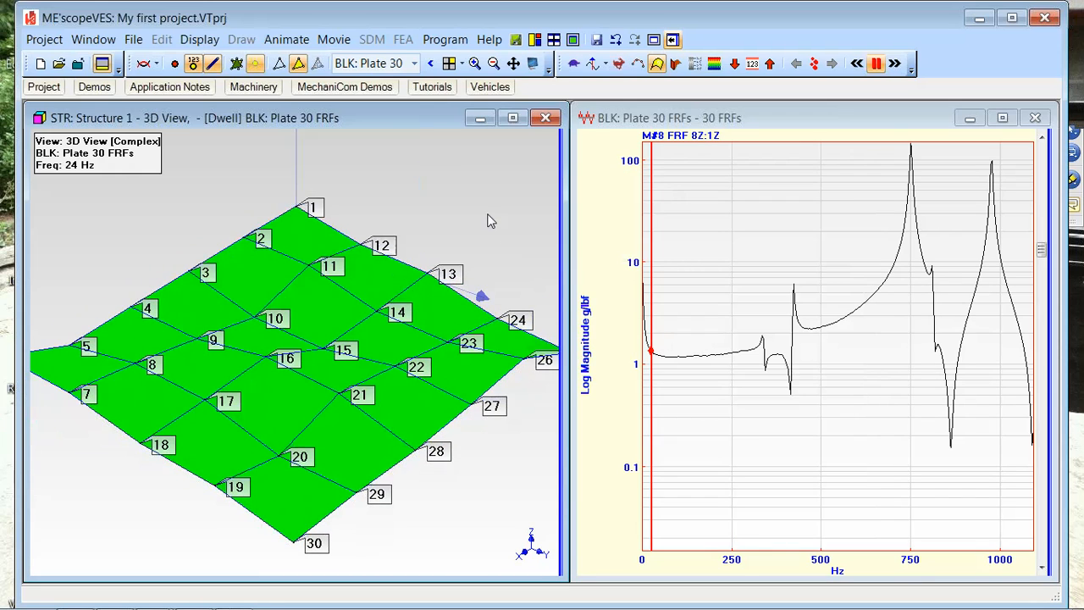
right_click(457, 191)
mouse_move(496, 235)
left_click(727, 240)
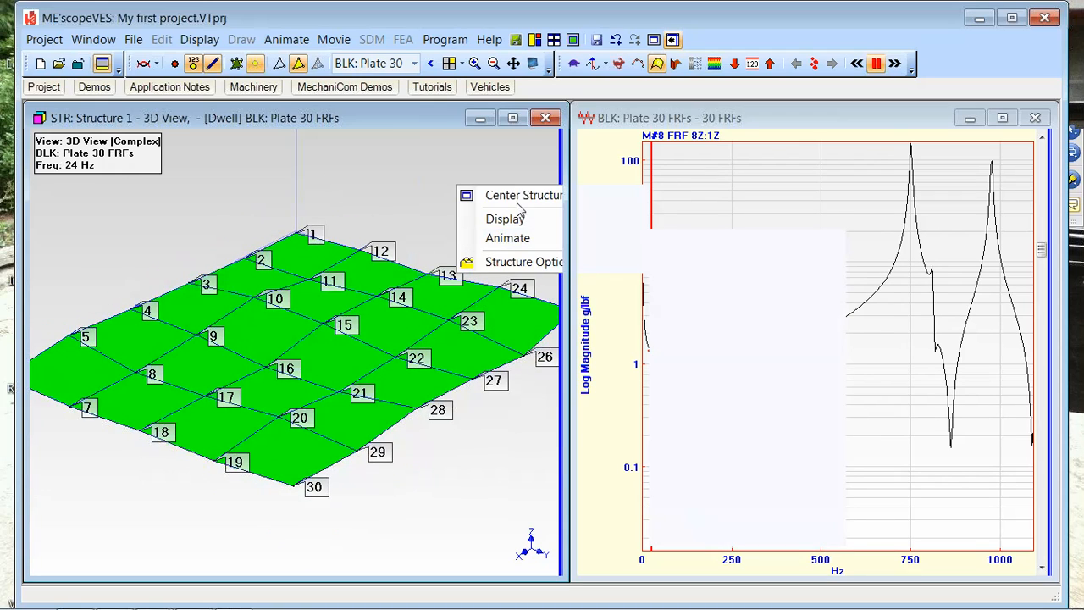
right_click(410, 180)
left_click(433, 185)
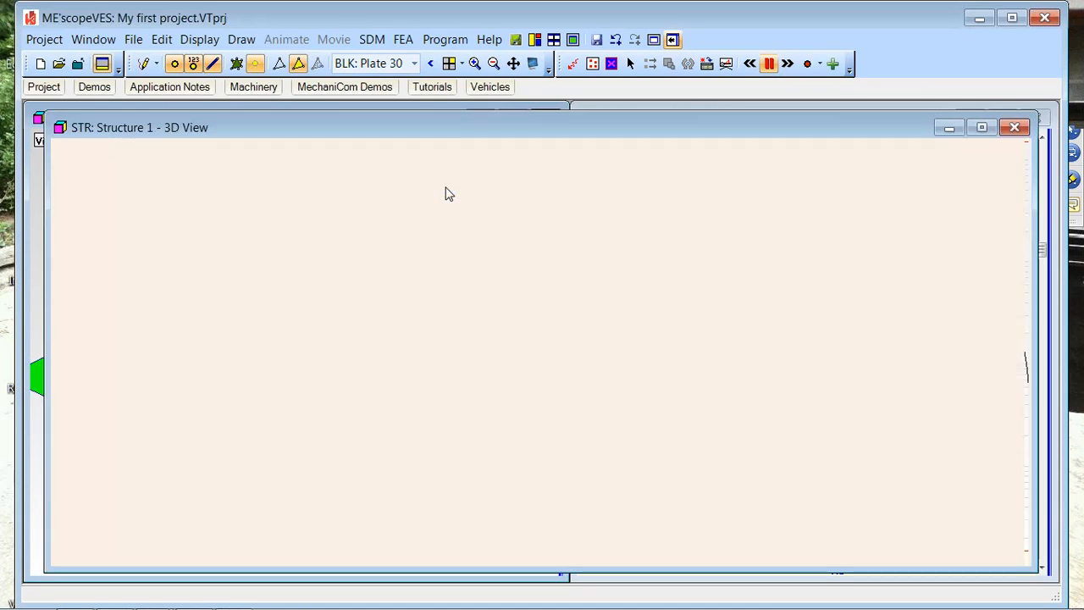
Step: Start numbering the plate's points with the next point number set to 1
right_click(437, 191)
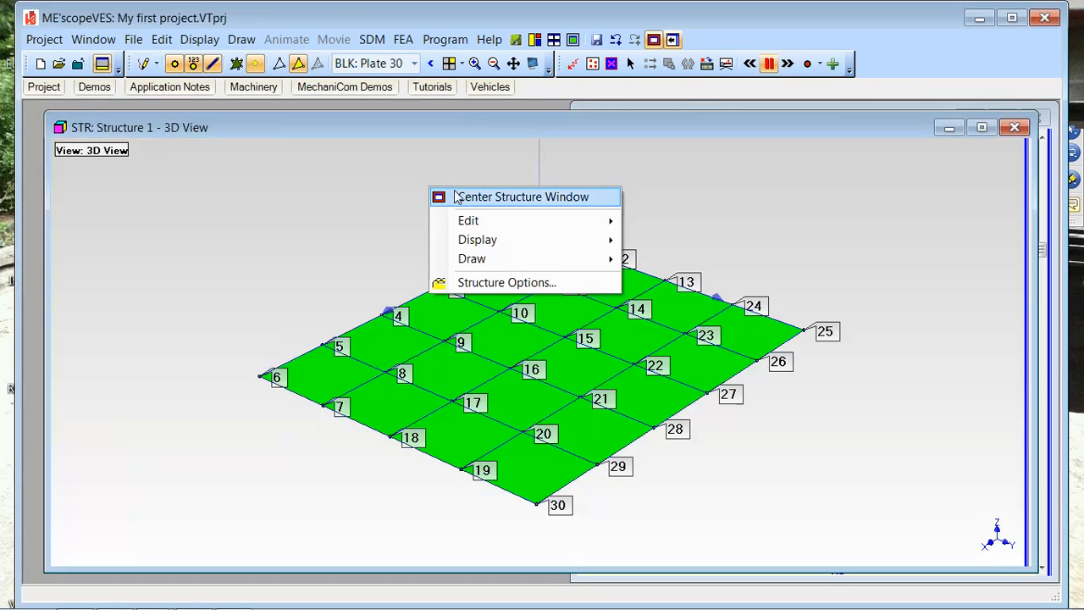
mouse_move(472, 239)
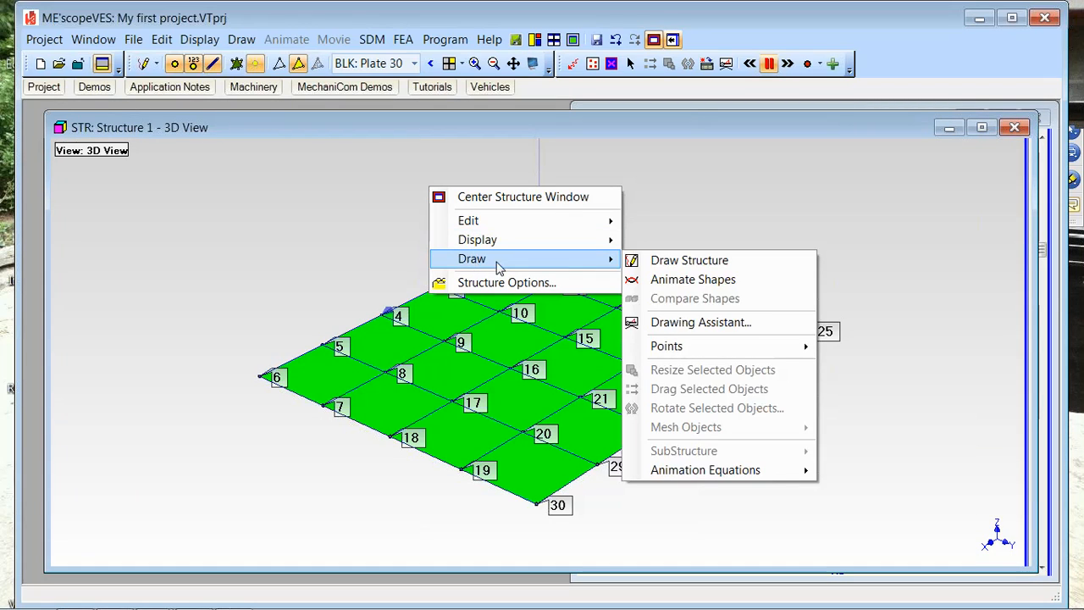
mouse_move(665, 345)
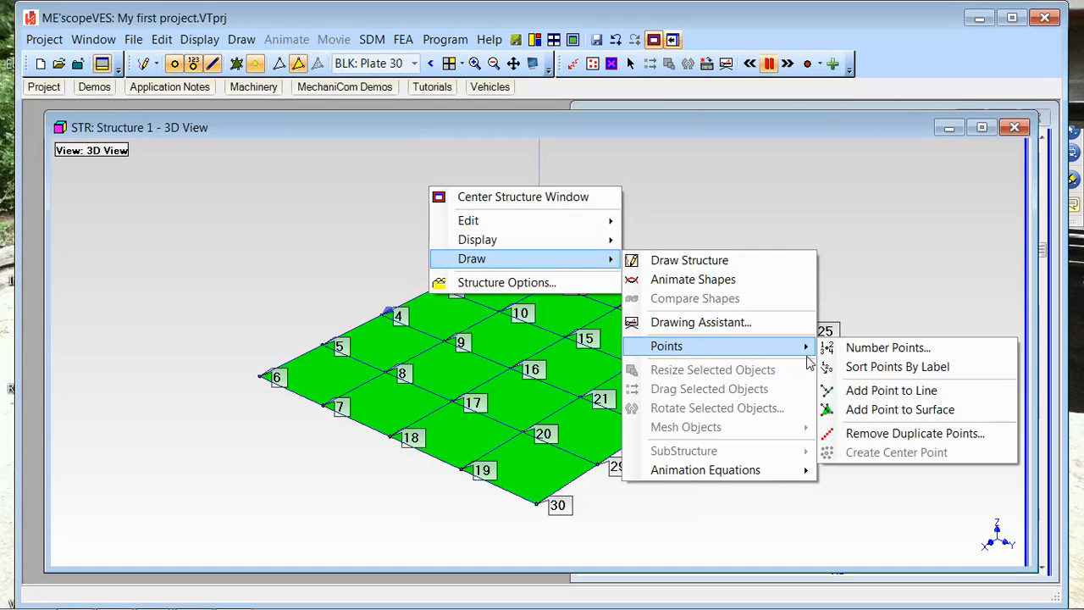
left_click(872, 354)
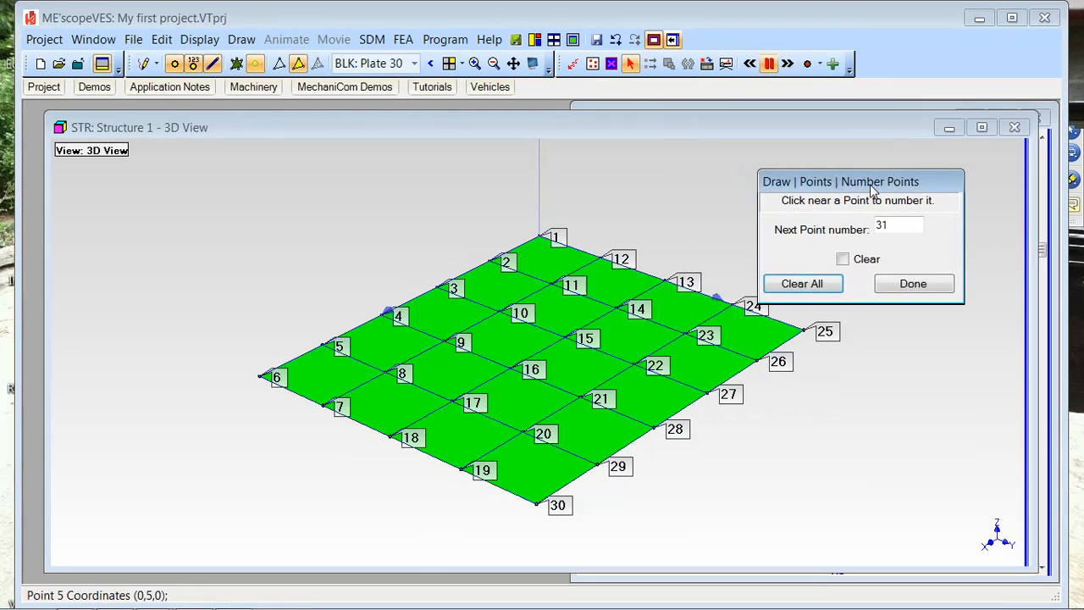
left_click_drag(872, 192, 874, 182)
left_click_drag(566, 314, 557, 311)
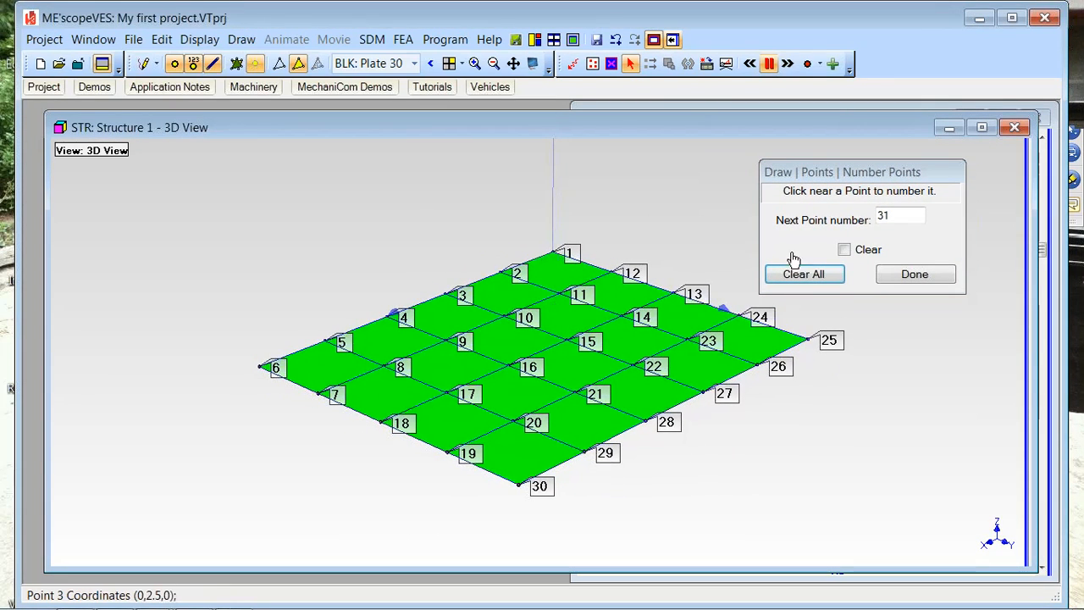
double_click(901, 216)
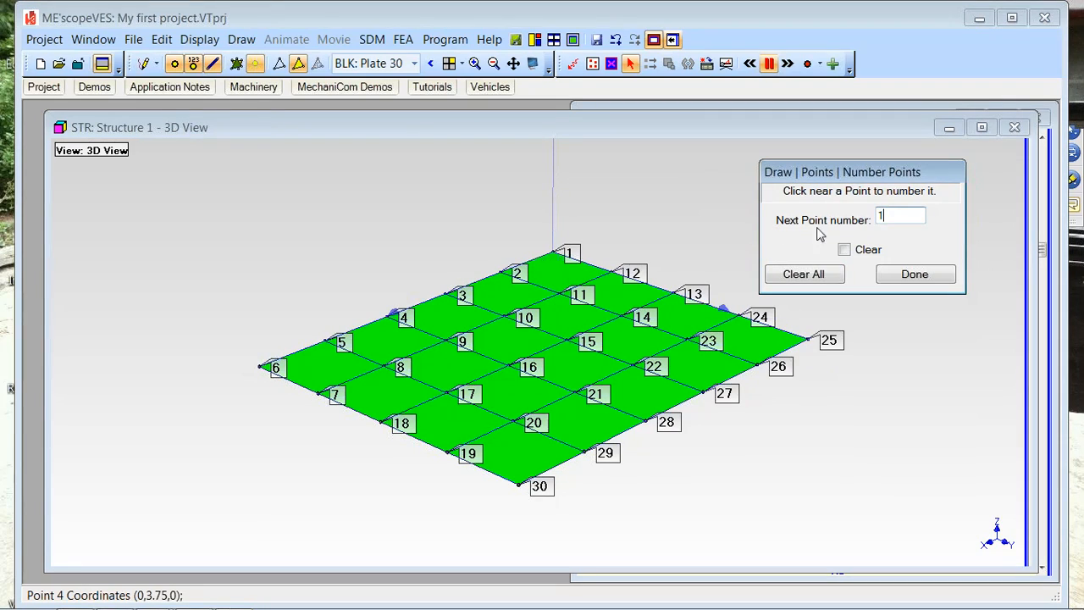
Step: Renumber the first two rows of points along the Y direction as 1 through 10, starting at the origin corner
left_click(559, 254)
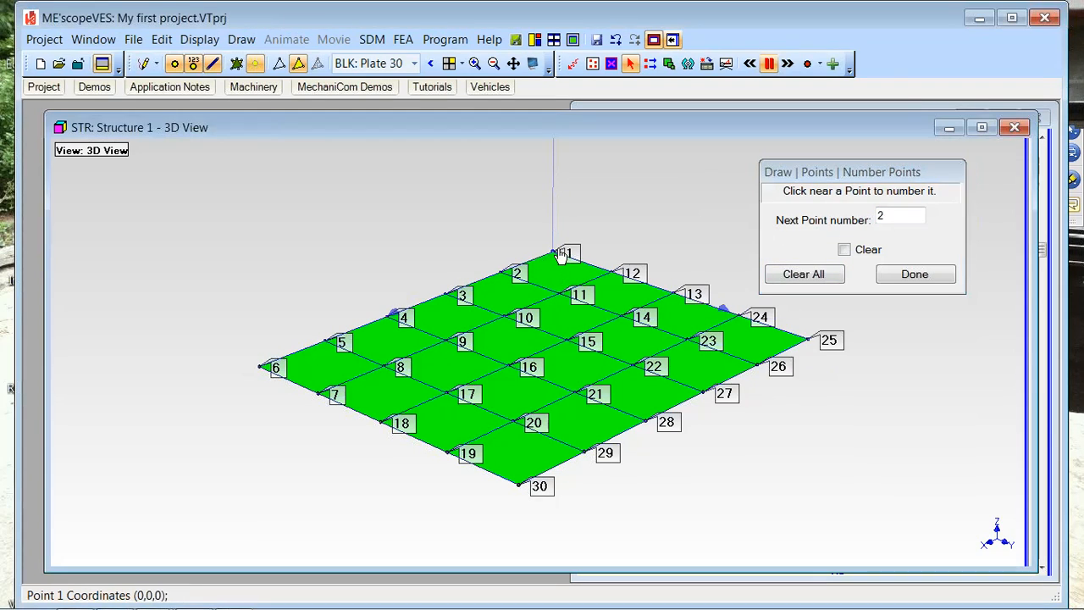
left_click(616, 275)
left_click(673, 294)
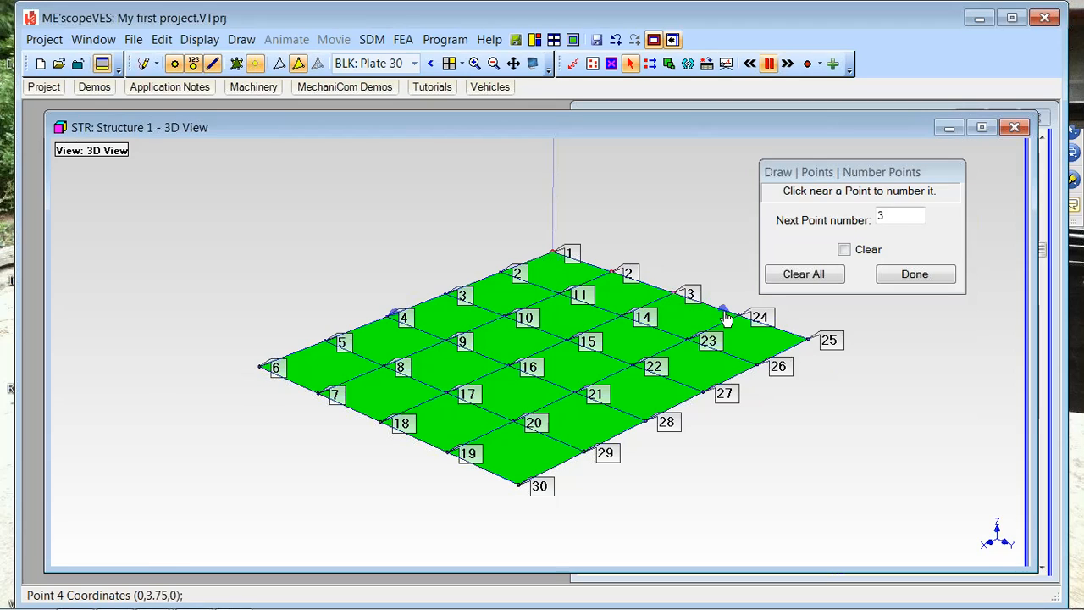
left_click(743, 319)
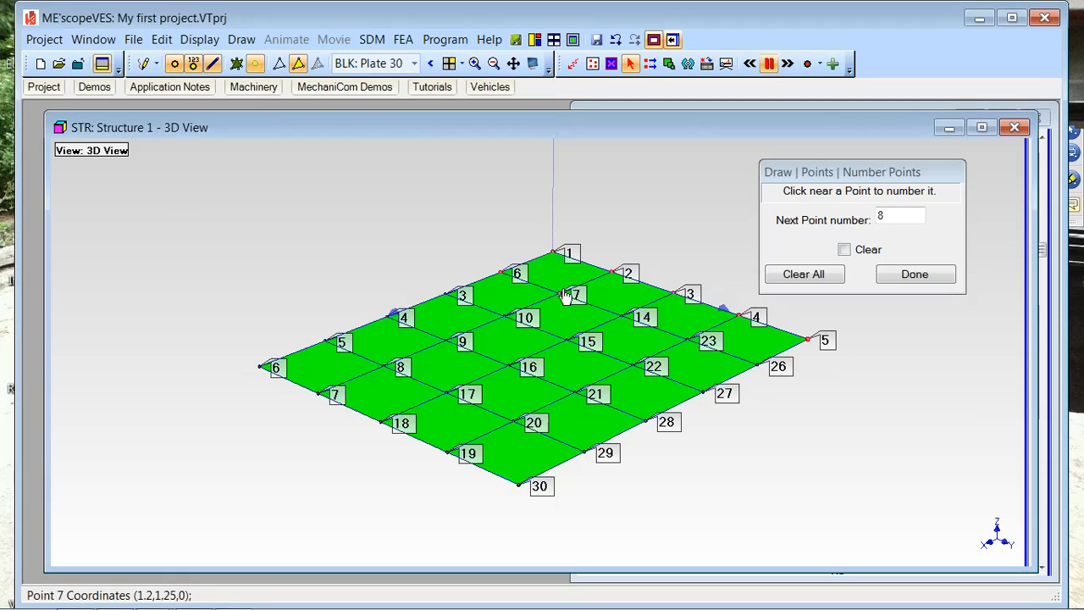
left_click(621, 316)
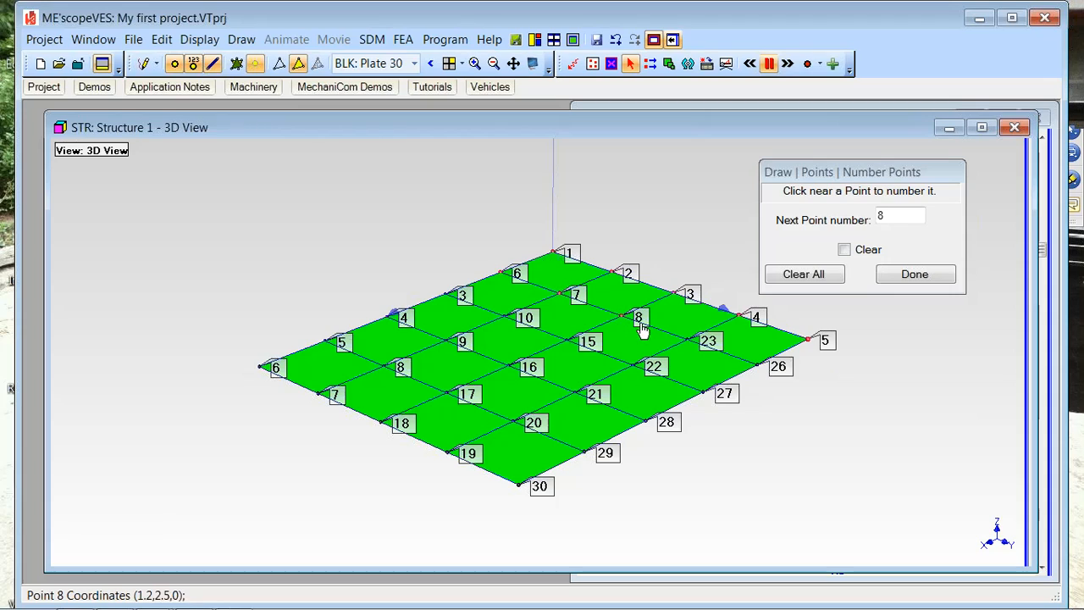
left_click(763, 365)
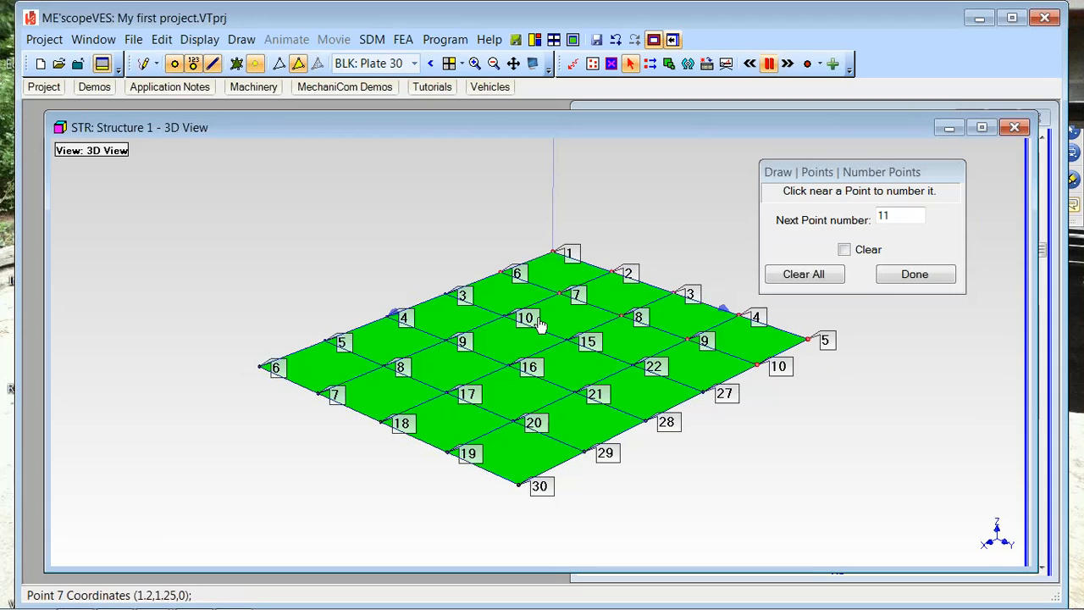
Step: Clear all point labels and number the first row along the Y axis 1 to 5, starting at the origin corner
left_click(819, 276)
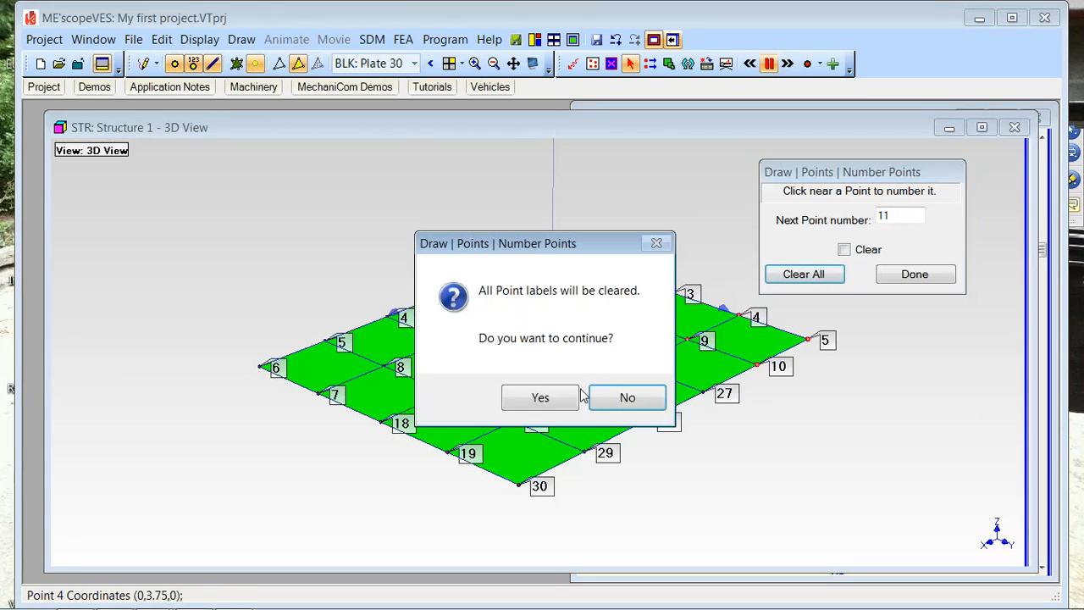
left_click(562, 400)
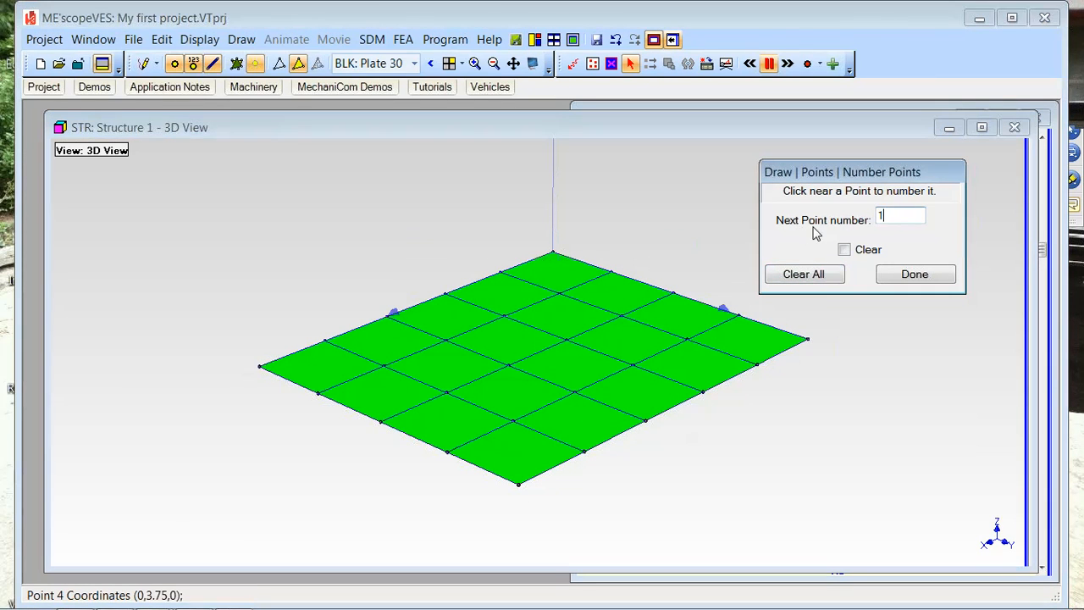
left_click(554, 257)
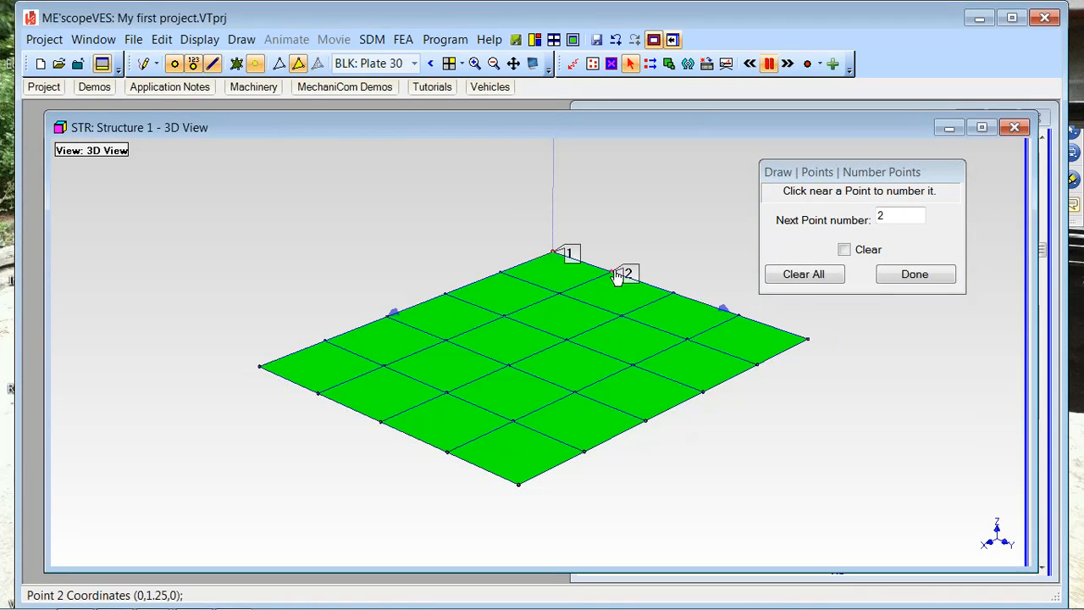
left_click(742, 315)
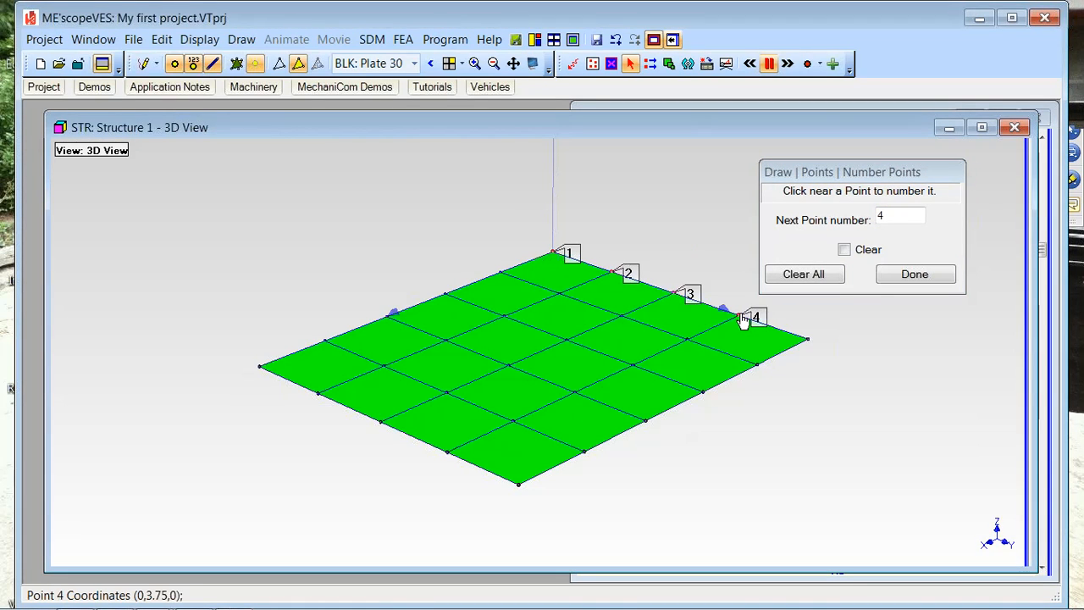
left_click(806, 340)
Step: Number the second row of points 6 to 10 and the third row 11 to 15, in the same direction
left_click(511, 277)
left_click(616, 318)
left_click(692, 344)
left_click(757, 367)
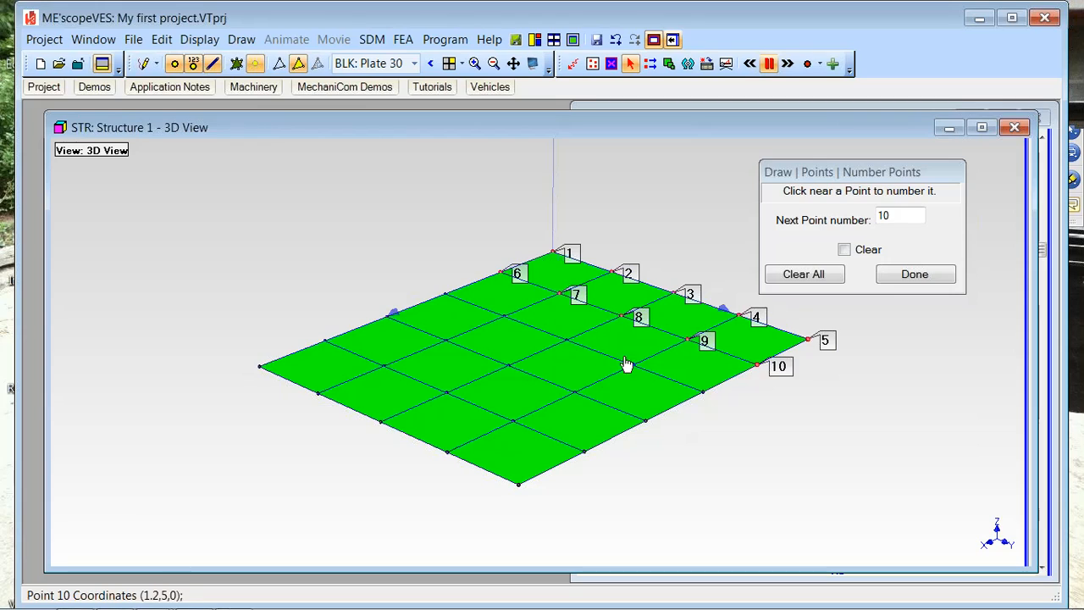
left_click(455, 303)
left_click(499, 317)
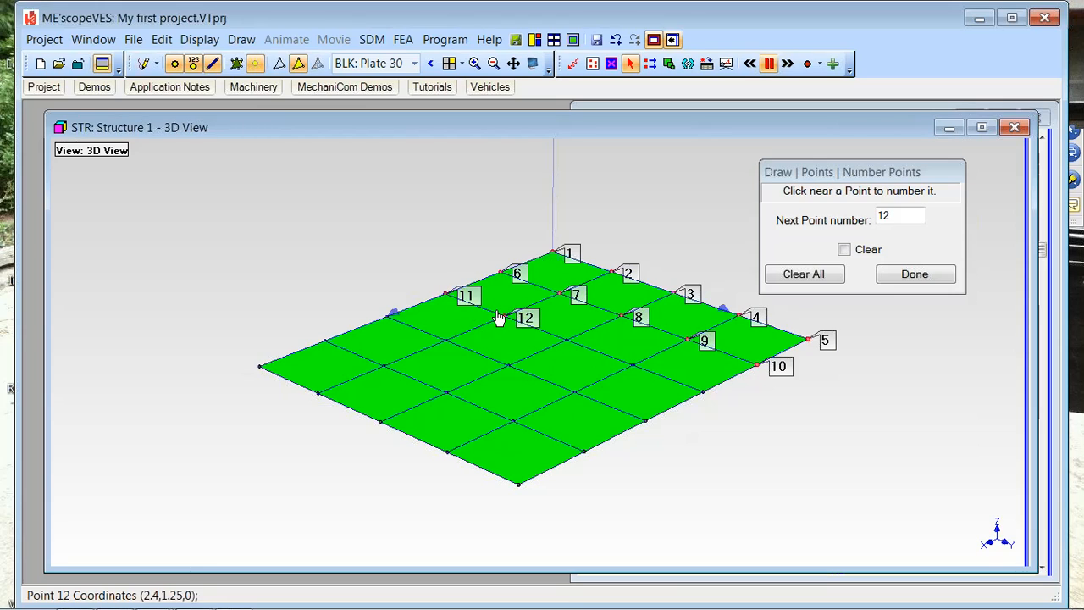
left_click(564, 341)
left_click(633, 366)
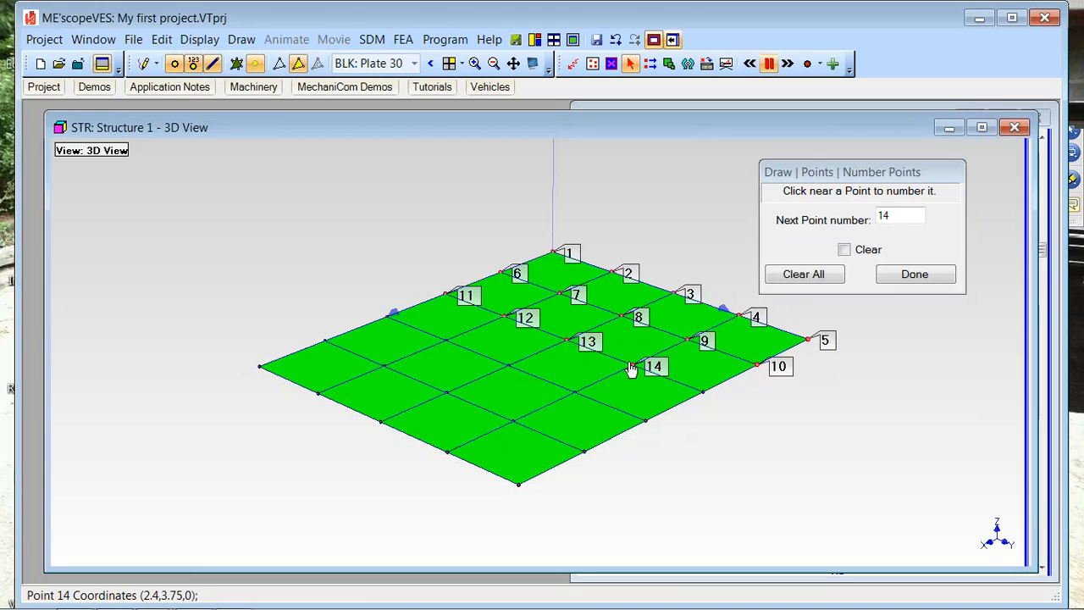
left_click(700, 396)
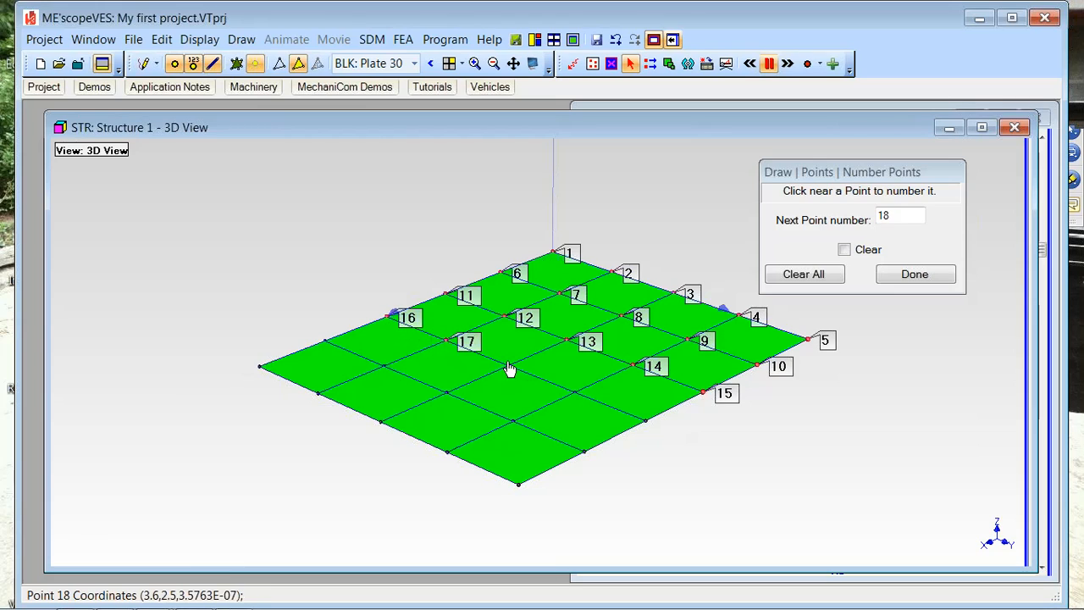
Step: Number the fourth row of points 16 to 20 and the fifth row 21 to 25
left_click(576, 394)
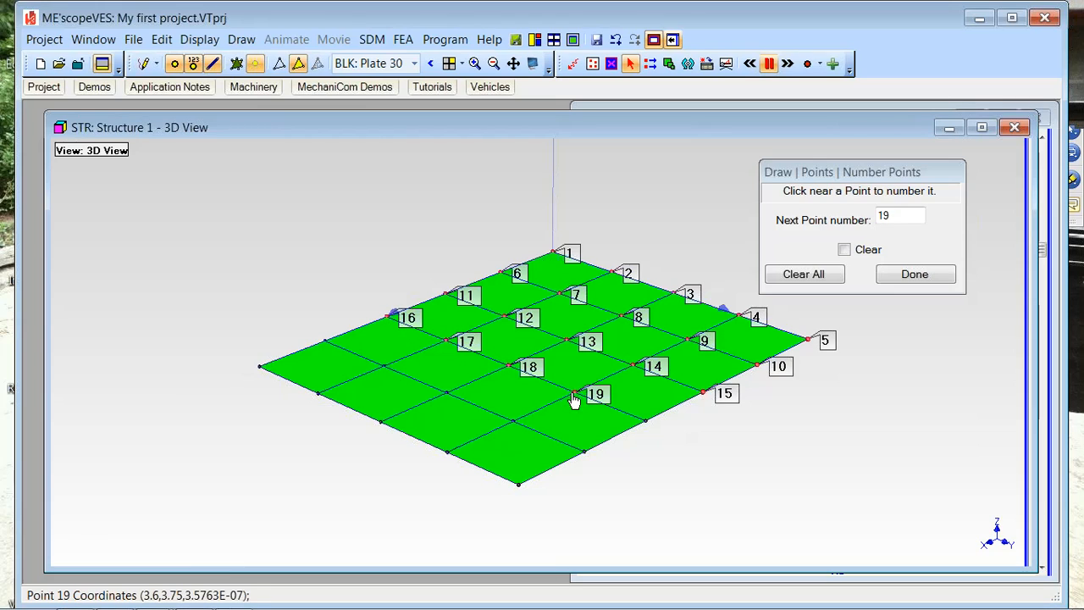
left_click(640, 424)
left_click(329, 351)
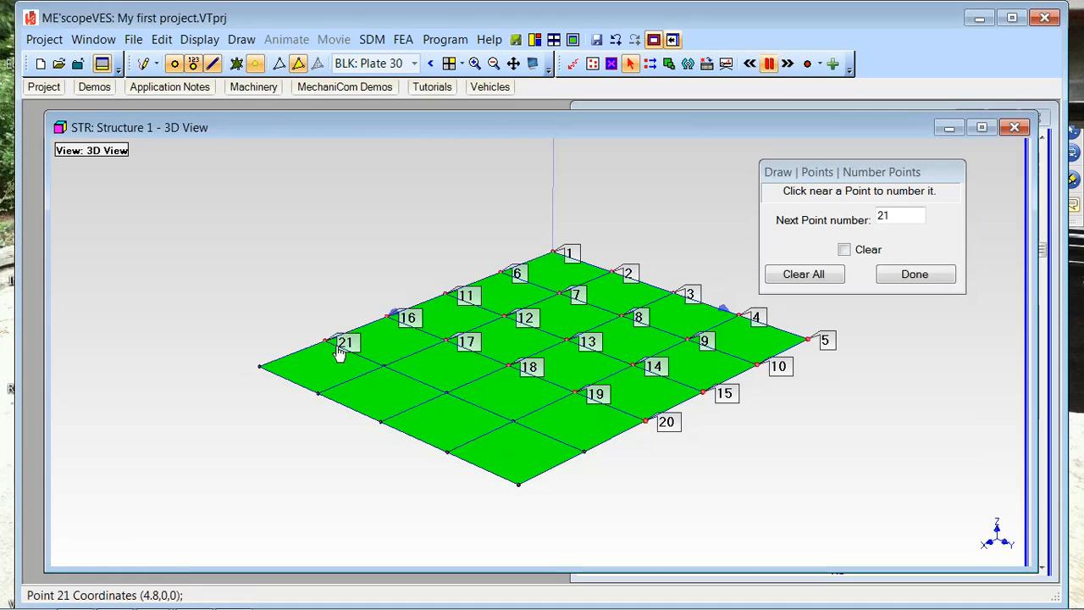
left_click(382, 368)
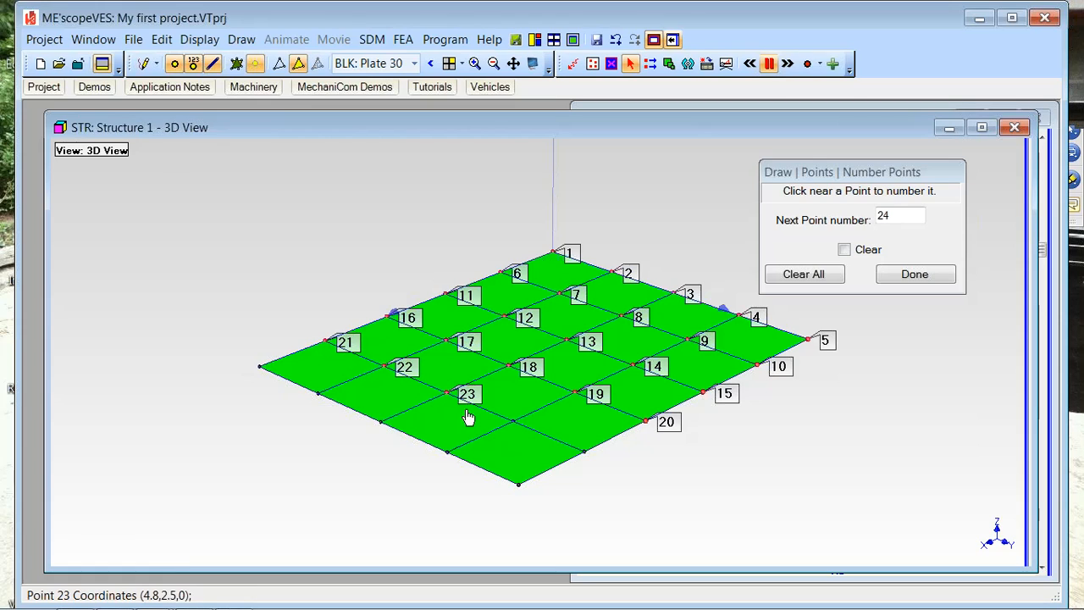
left_click(515, 424)
left_click(577, 453)
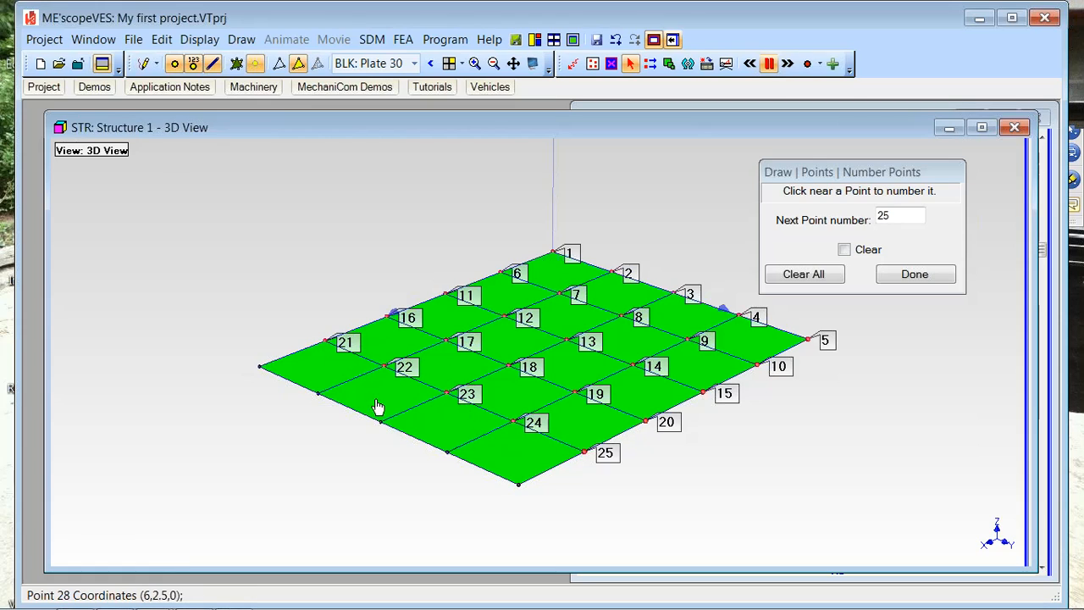
Step: Number the last row of points 26 to 30, resetting the number to 28 for its third point, and finish numbering
left_click(278, 381)
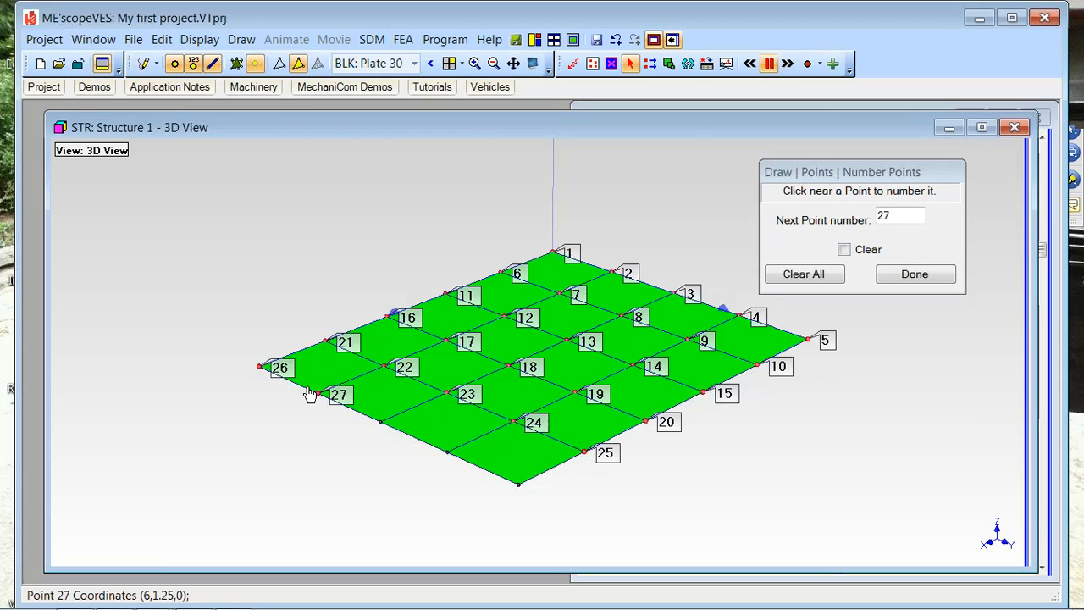
left_click(381, 429)
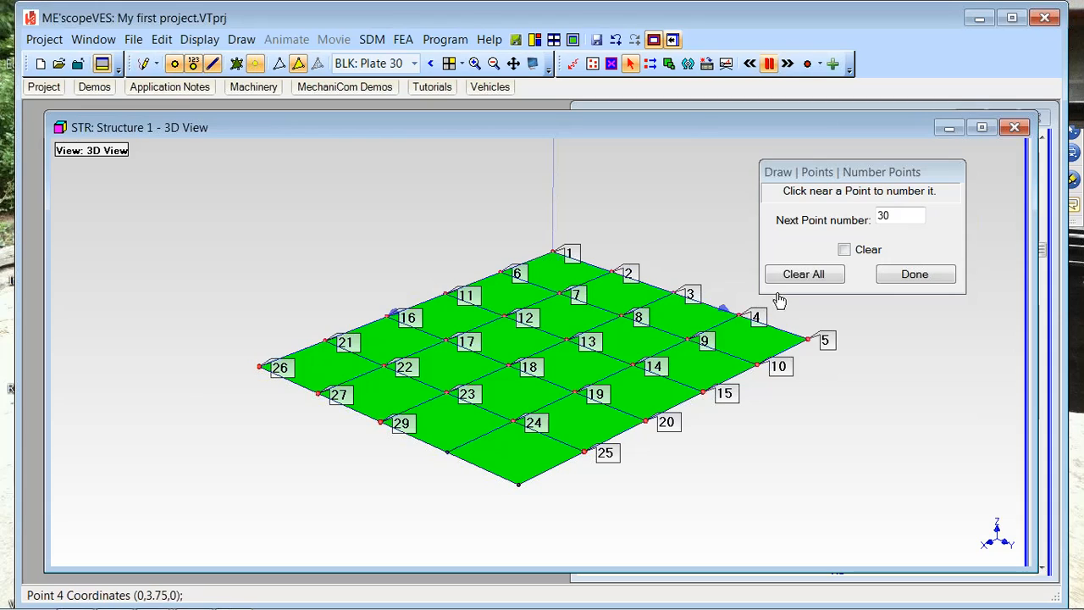
left_click_drag(898, 217, 884, 213)
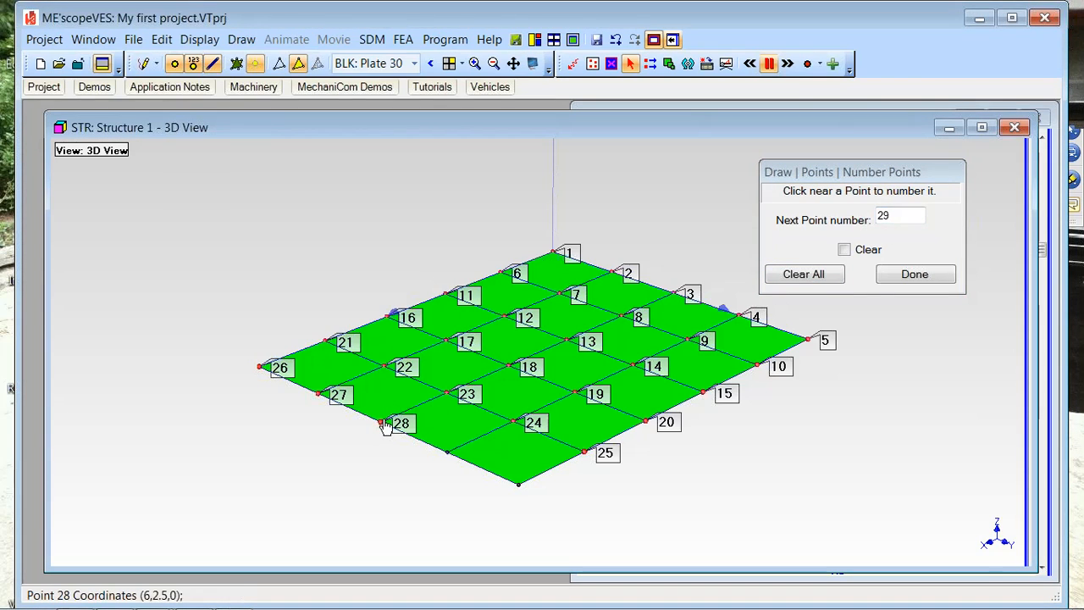
left_click(444, 457)
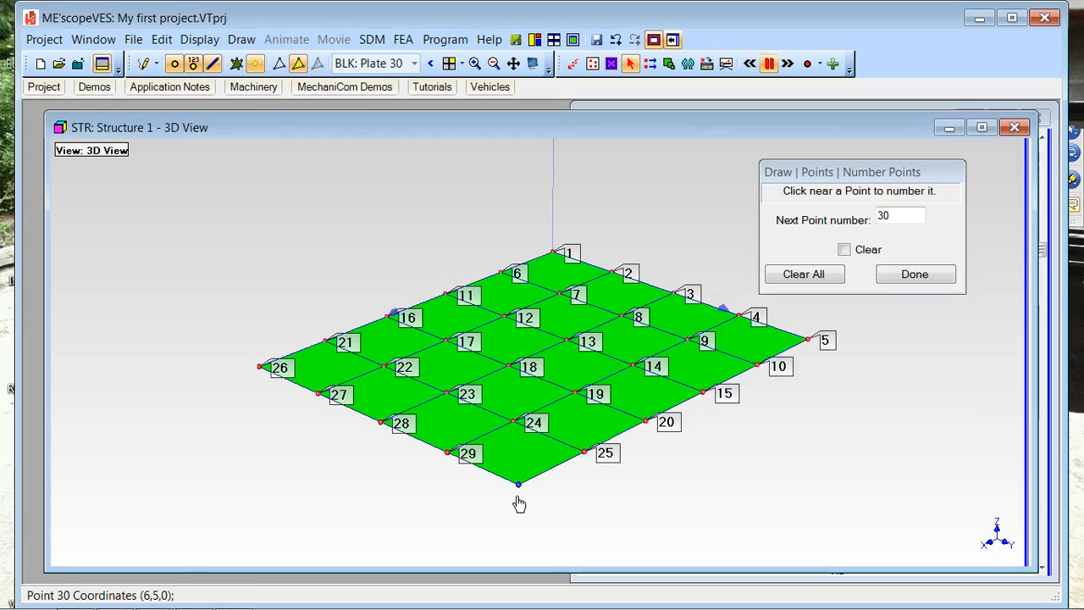
left_click(517, 488)
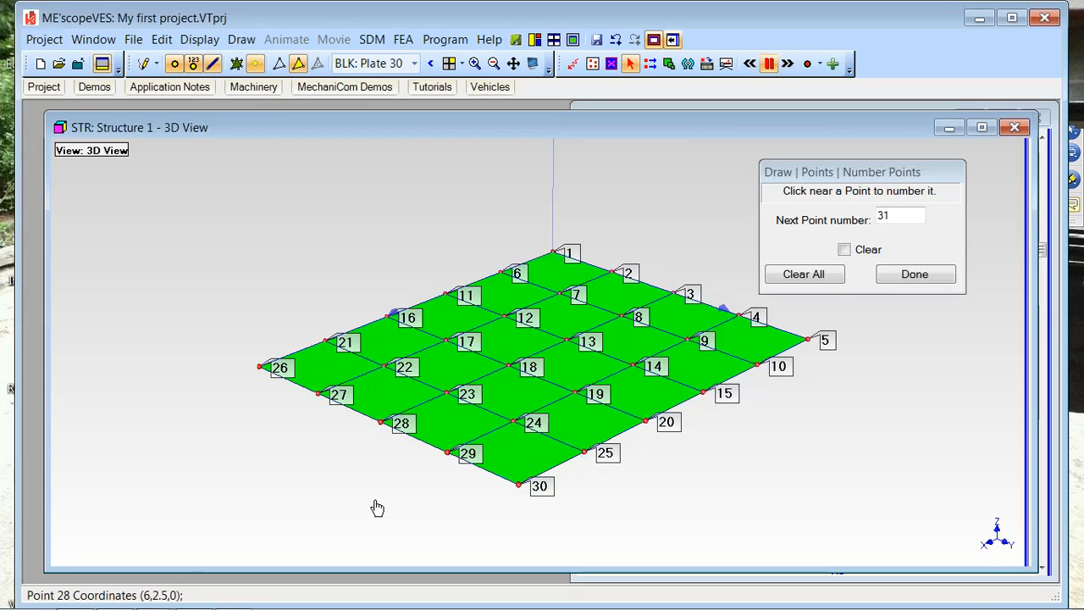
left_click(900, 278)
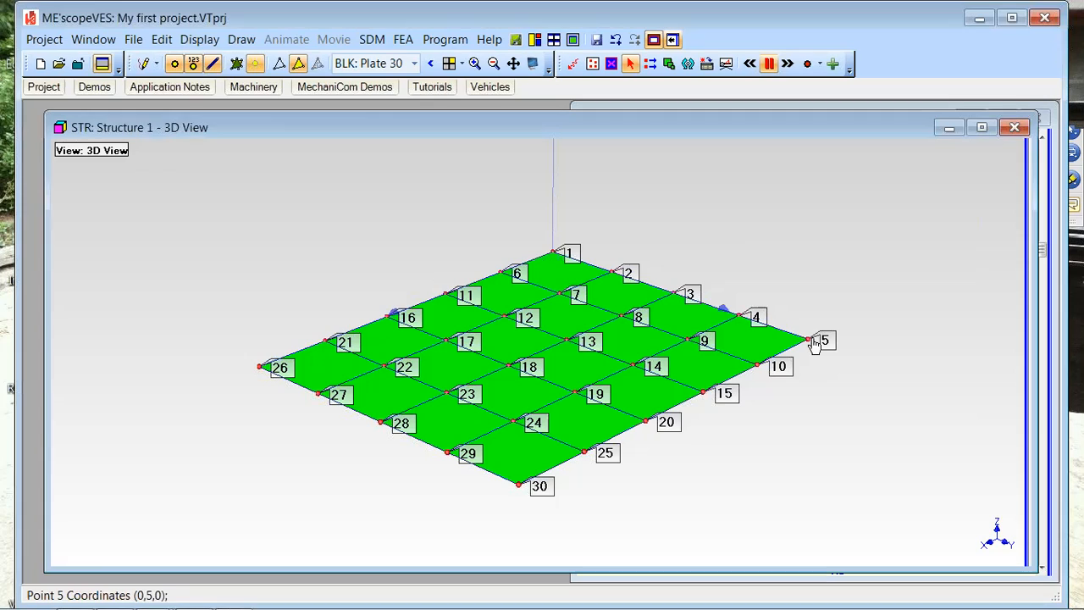
Step: Create measured animation equations for the plate by matching structure and source DOFs, un-selecting the selected points
right_click(717, 209)
mouse_move(775, 283)
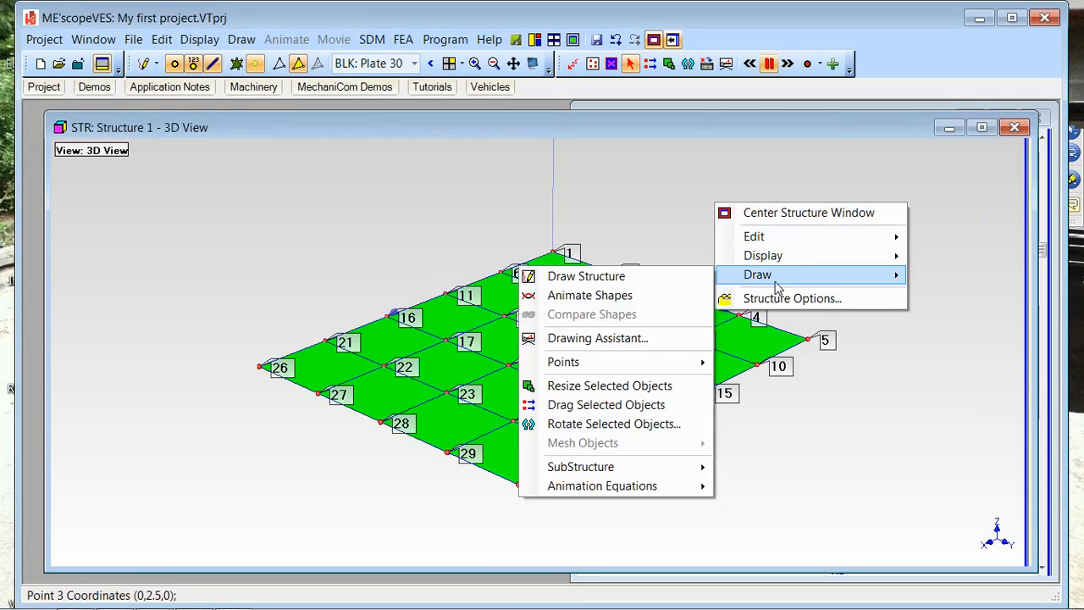
mouse_move(589, 490)
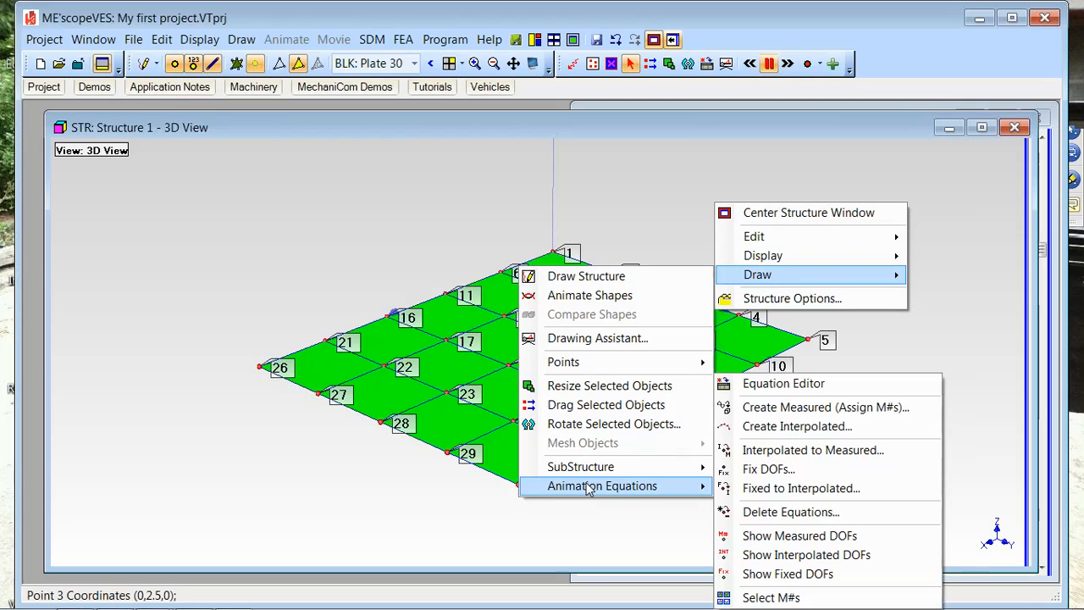
left_click(805, 410)
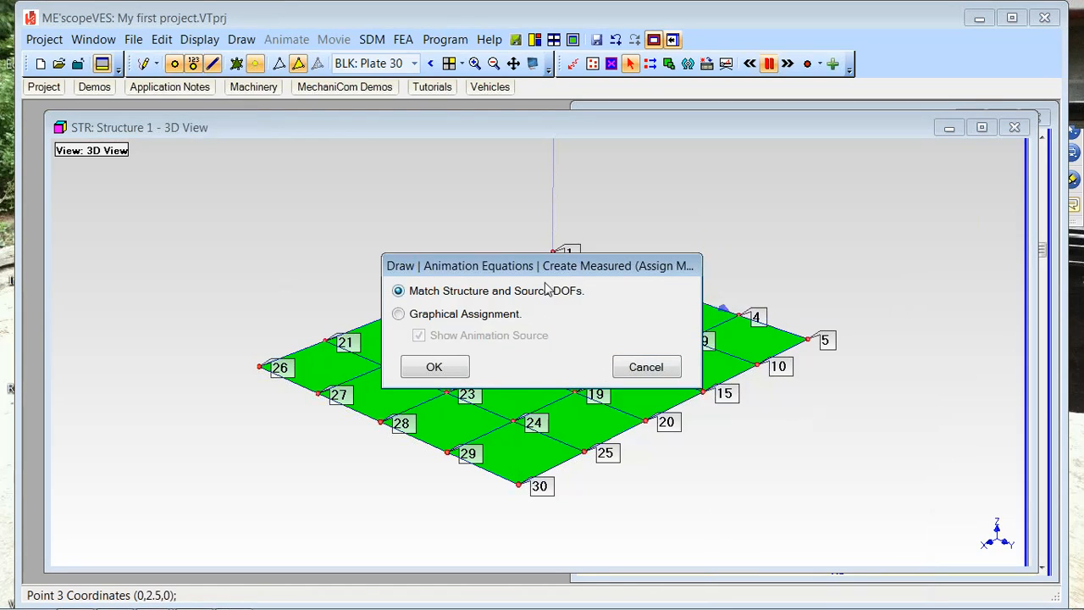
left_click(434, 367)
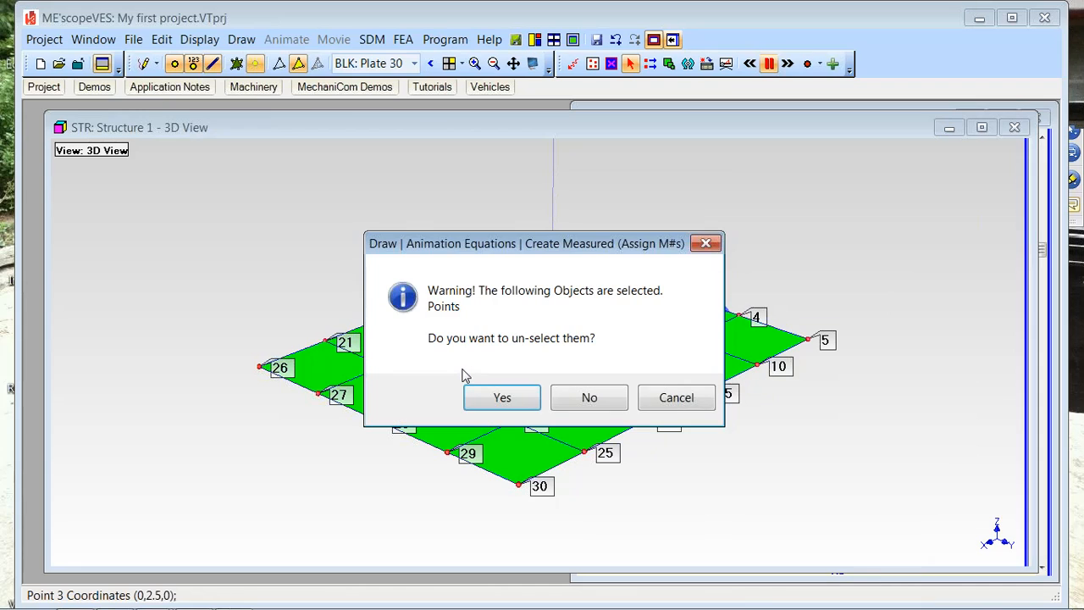
left_click_drag(566, 247, 738, 172)
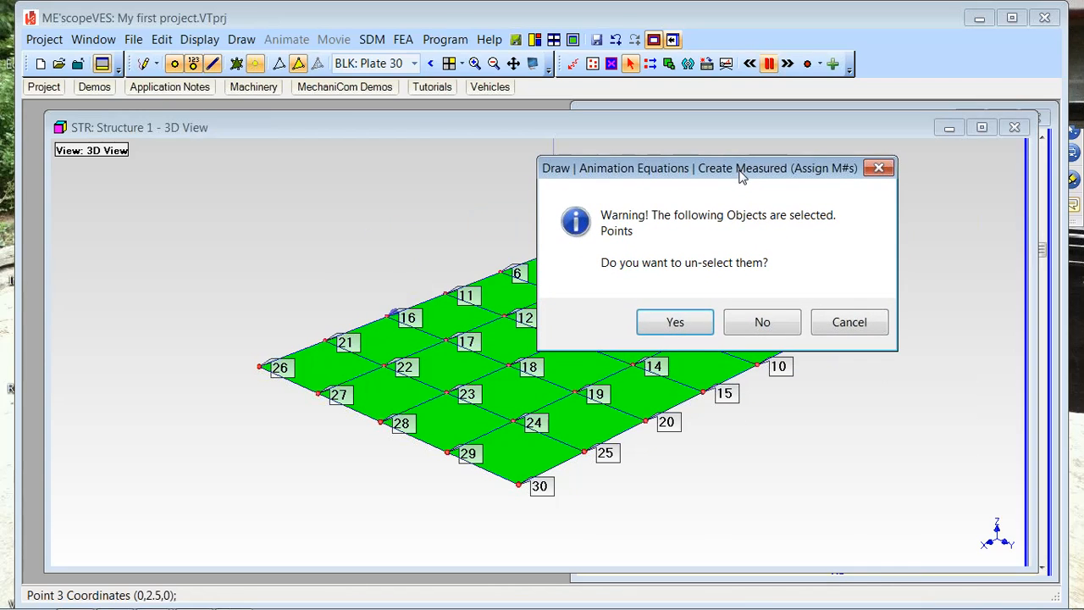
left_click(675, 322)
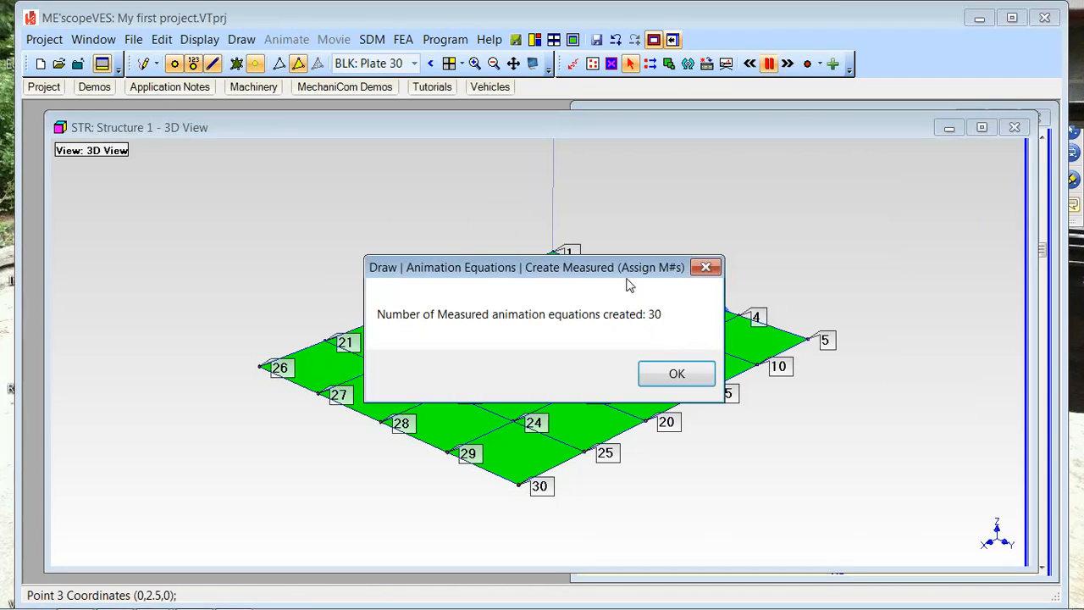
left_click(662, 381)
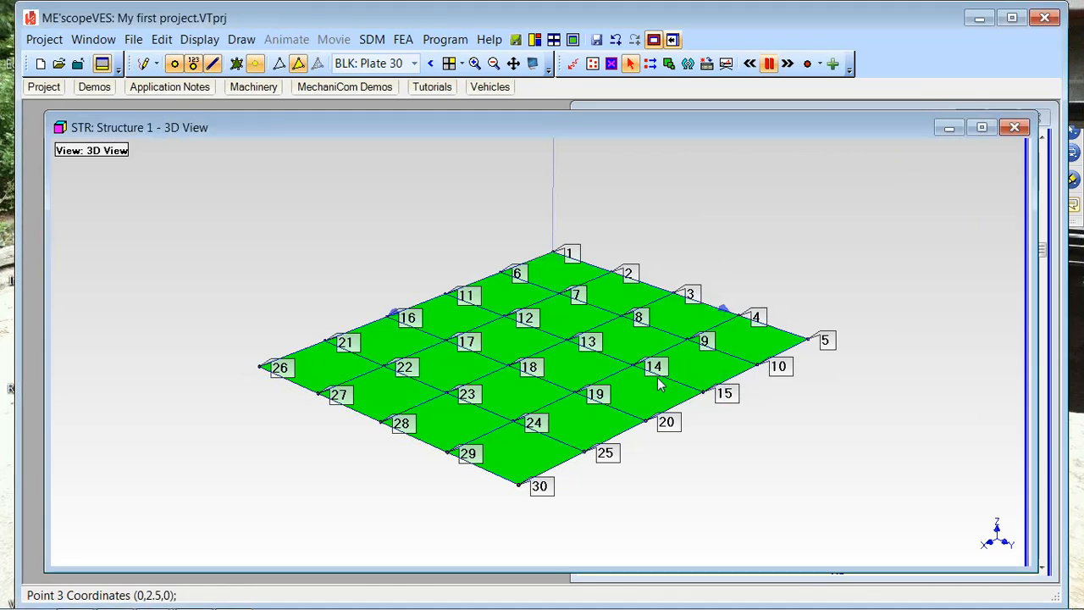
Step: Animate the plate's shapes from the Plate 30 FRFs, with the structure and FRF windows side by side at about equal widths
right_click(422, 204)
mouse_move(496, 271)
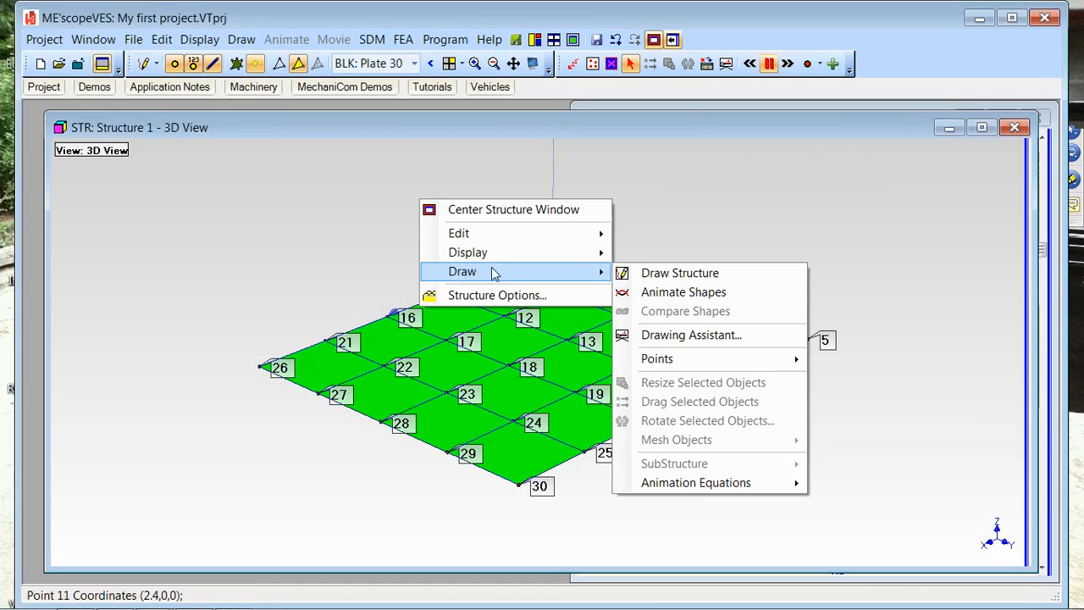
left_click(643, 293)
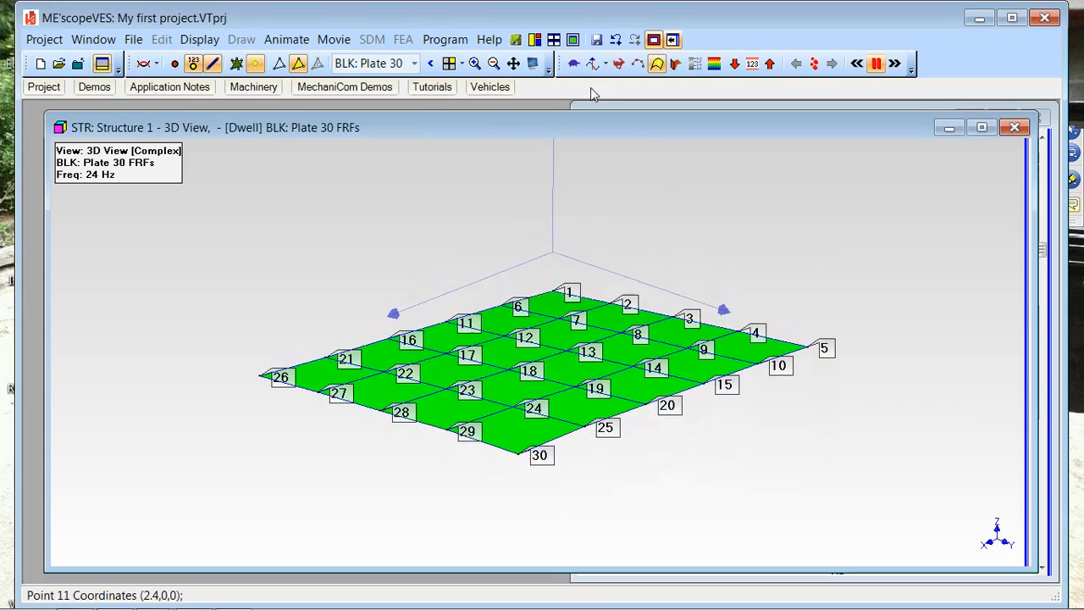
left_click(534, 40)
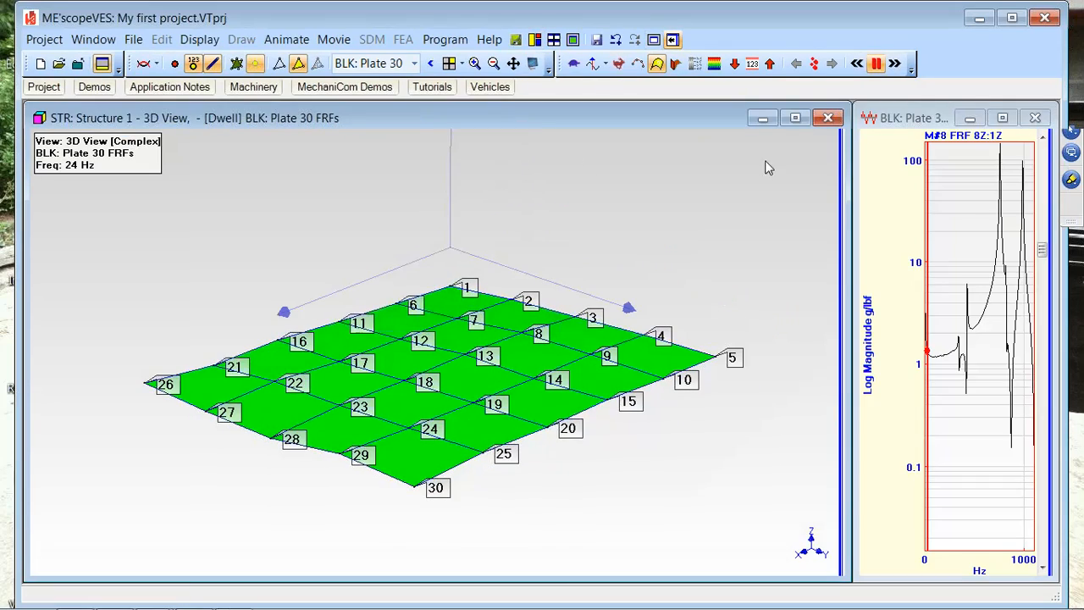
left_click_drag(845, 170, 561, 157)
left_click(553, 39)
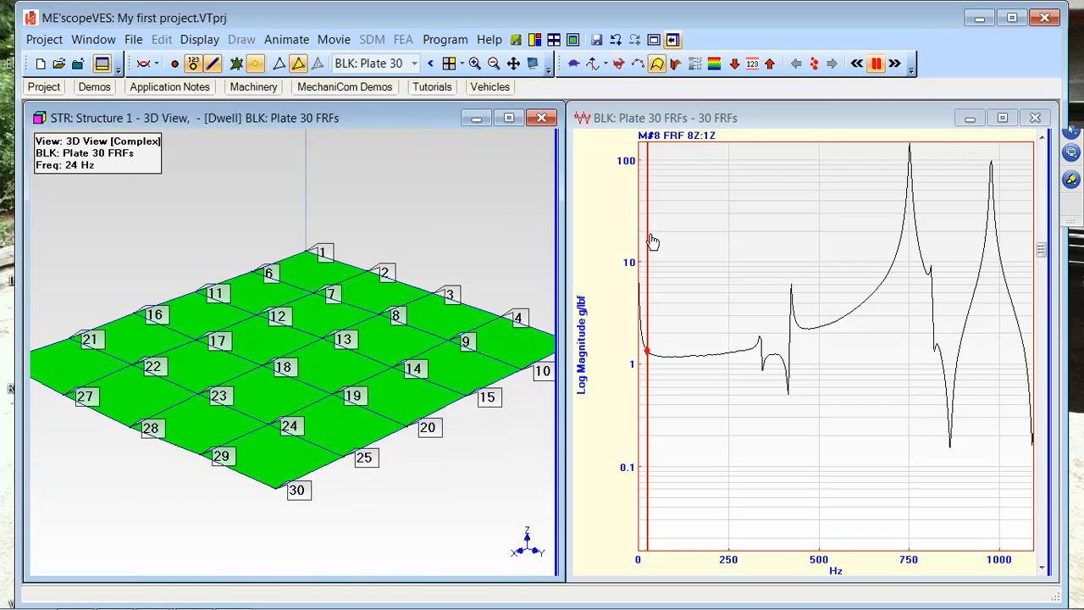
Step: Examine the plate's deflection shapes from several angles with the FRF line cursor on the 336 Hz and 424 Hz peaks
left_click_drag(653, 242, 761, 241)
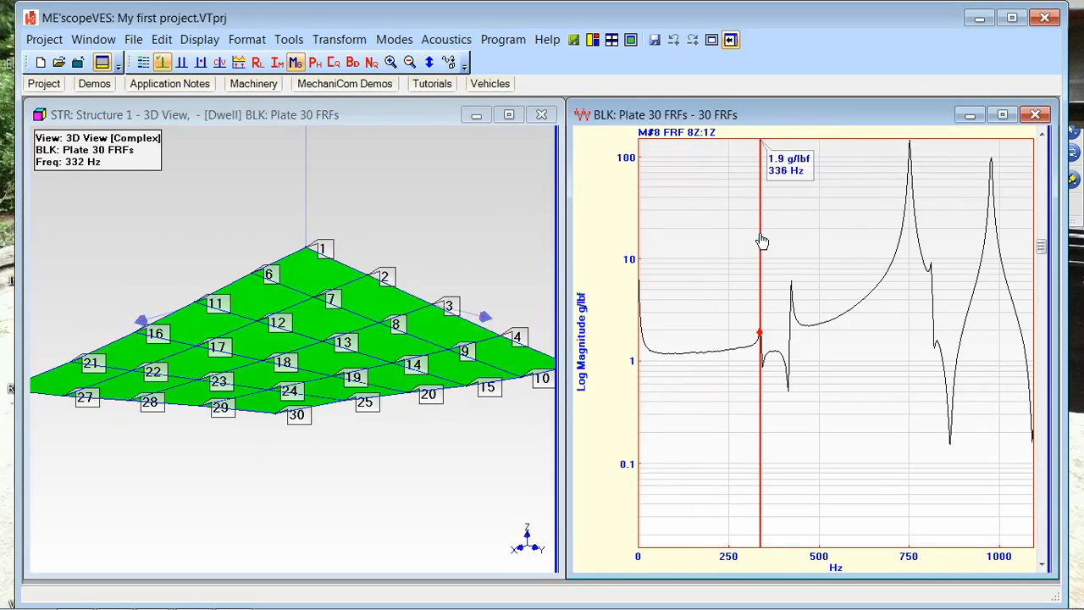
left_click(441, 333)
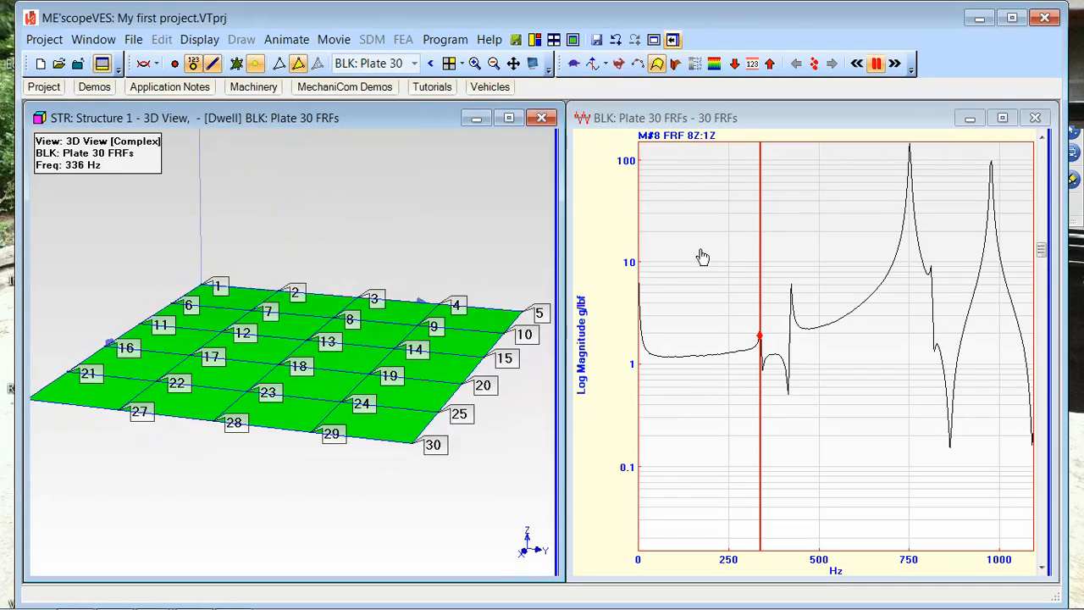
left_click_drag(762, 237, 791, 242)
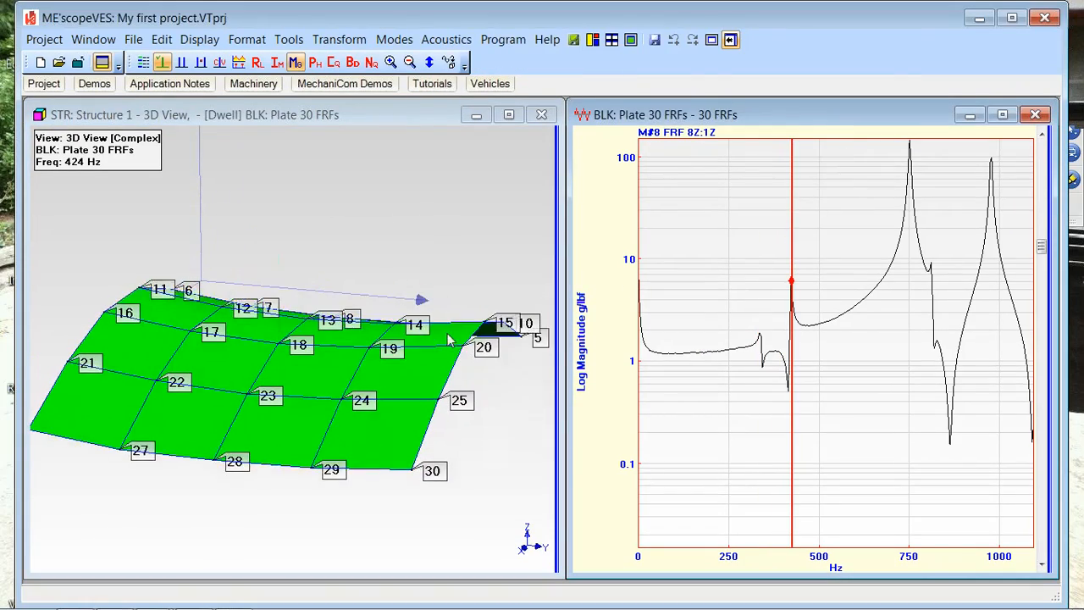
left_click(356, 377)
left_click_drag(356, 377, 447, 258)
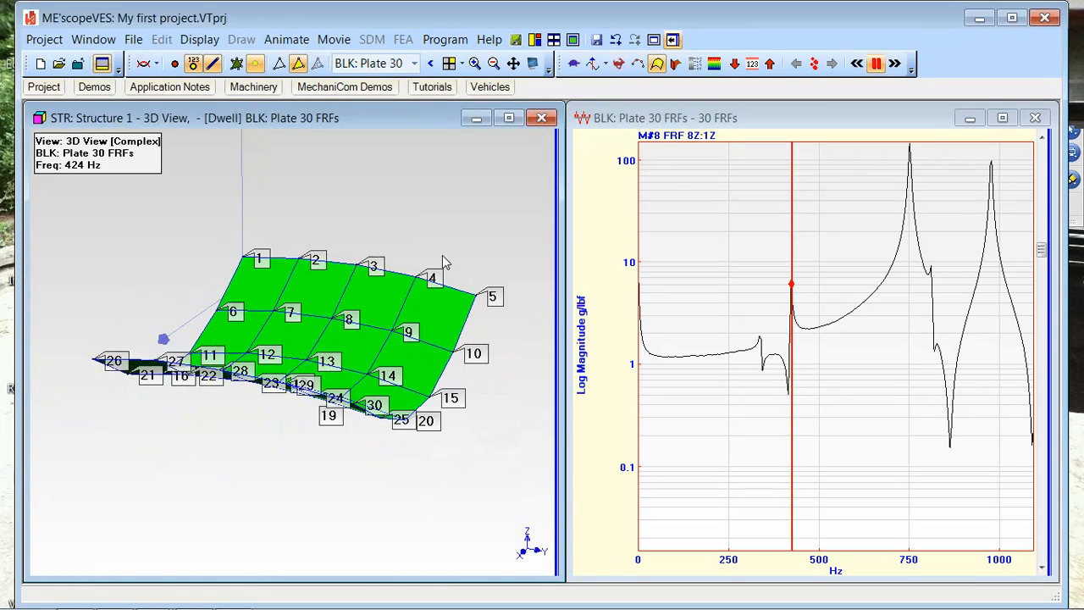
left_click_drag(493, 265, 516, 267)
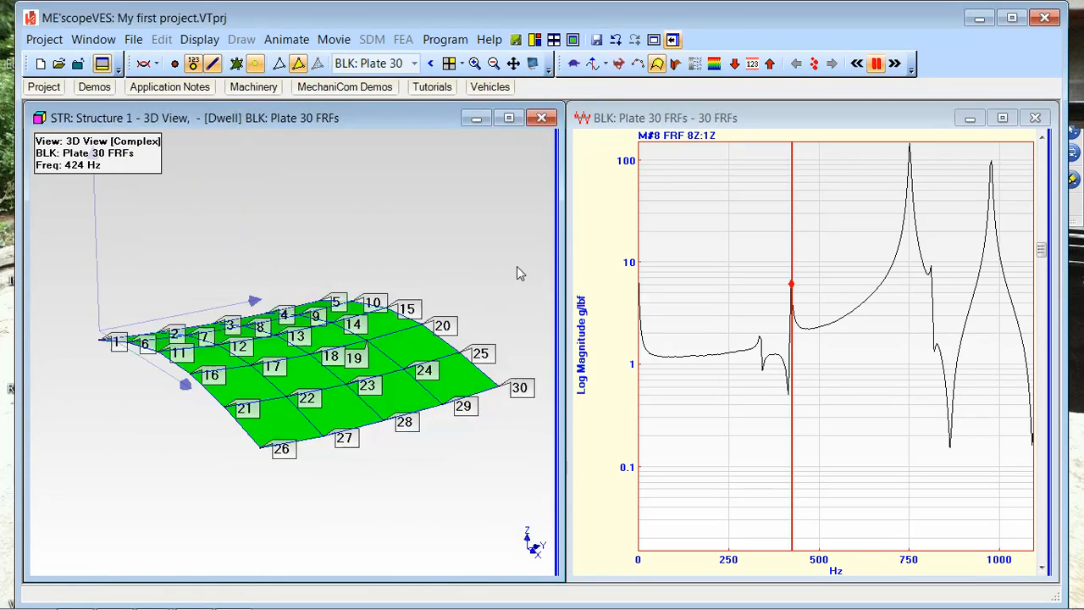
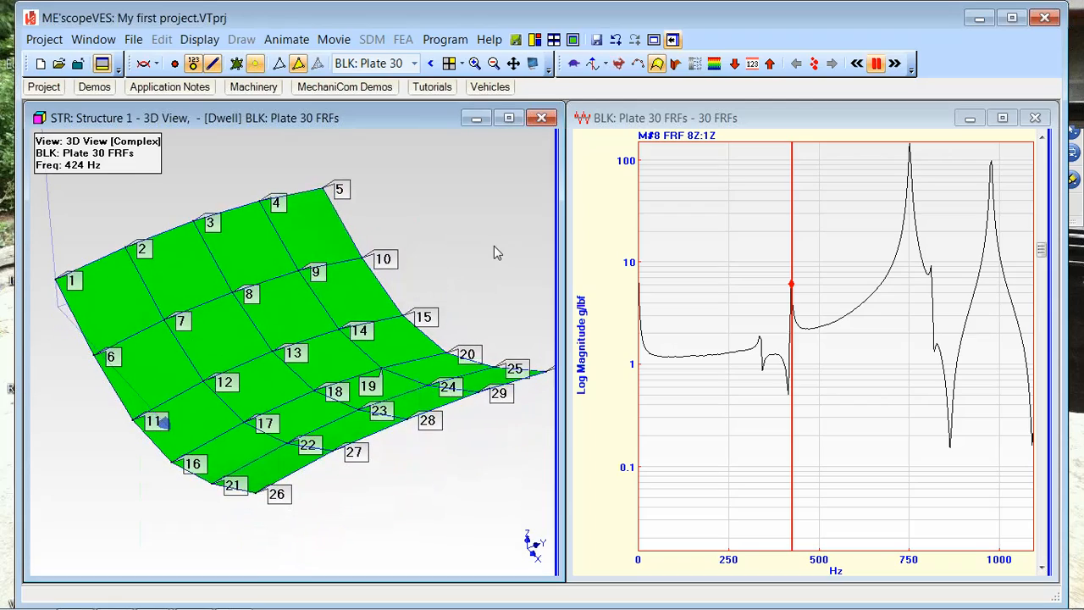
left_click_drag(459, 242, 387, 241)
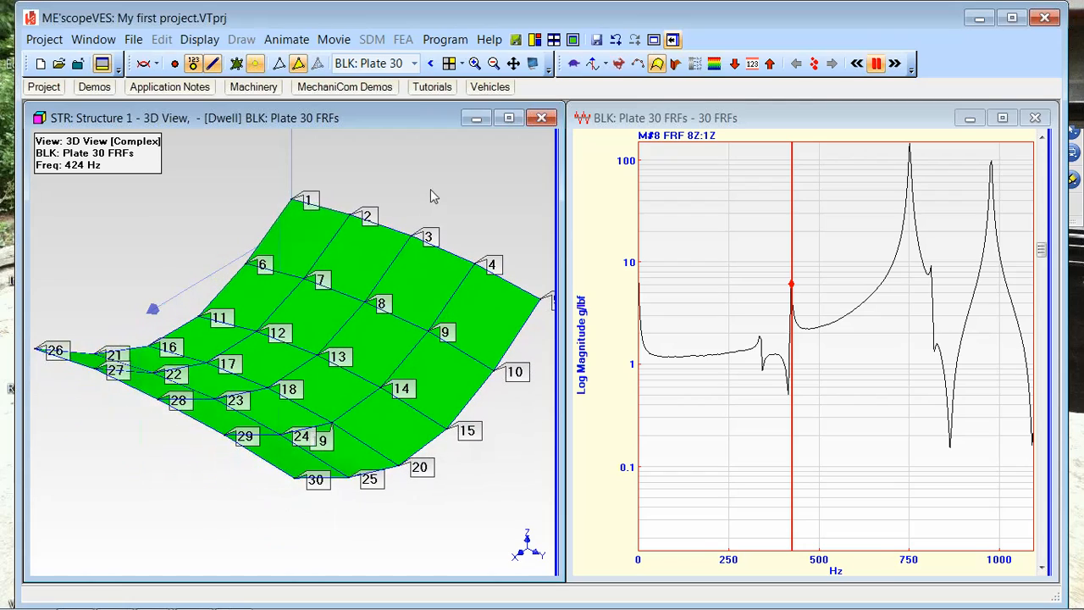
Step: Return from shape animation to structure drawing and center the structure window
right_click(447, 168)
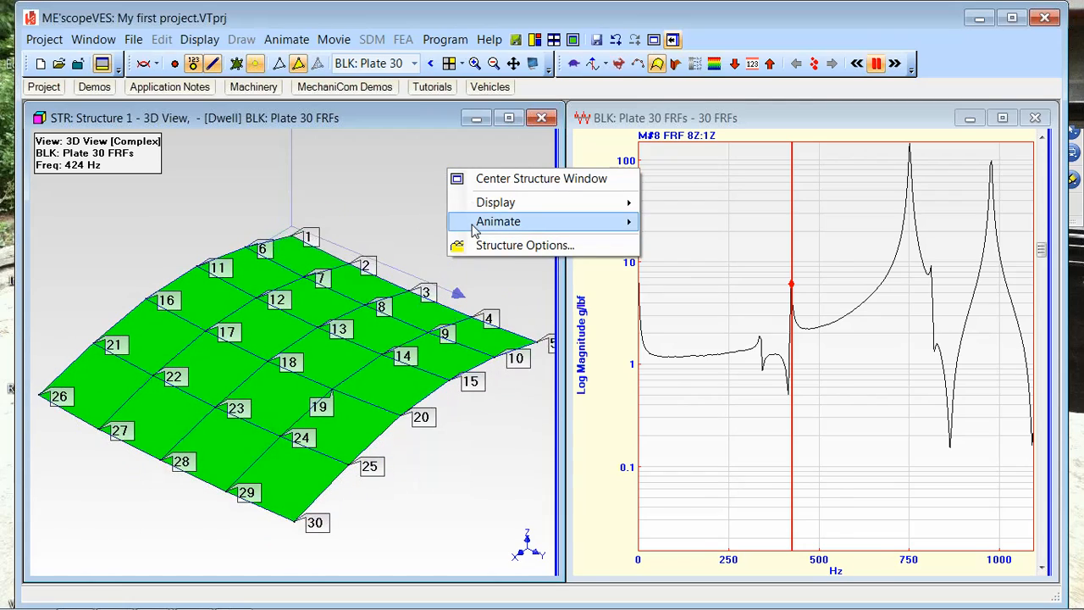
mouse_move(480, 225)
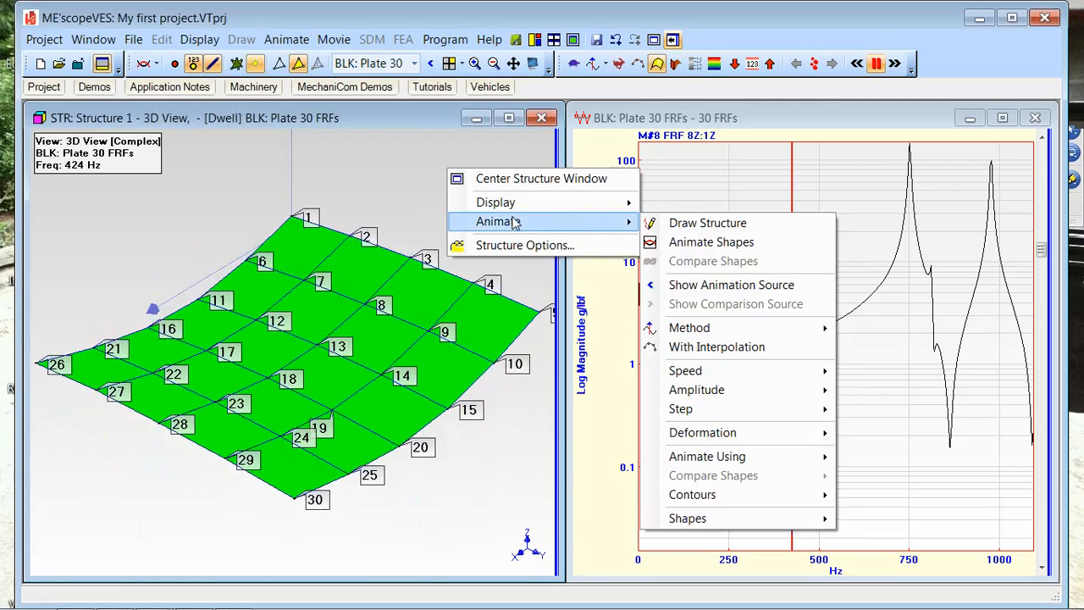
left_click(708, 223)
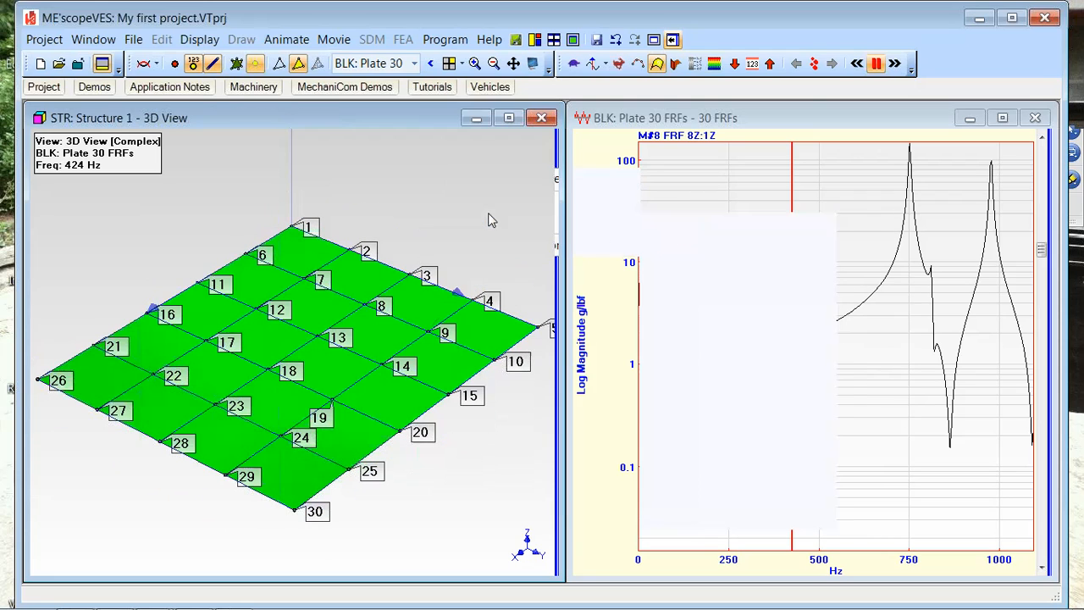
right_click(485, 211)
left_click(534, 218)
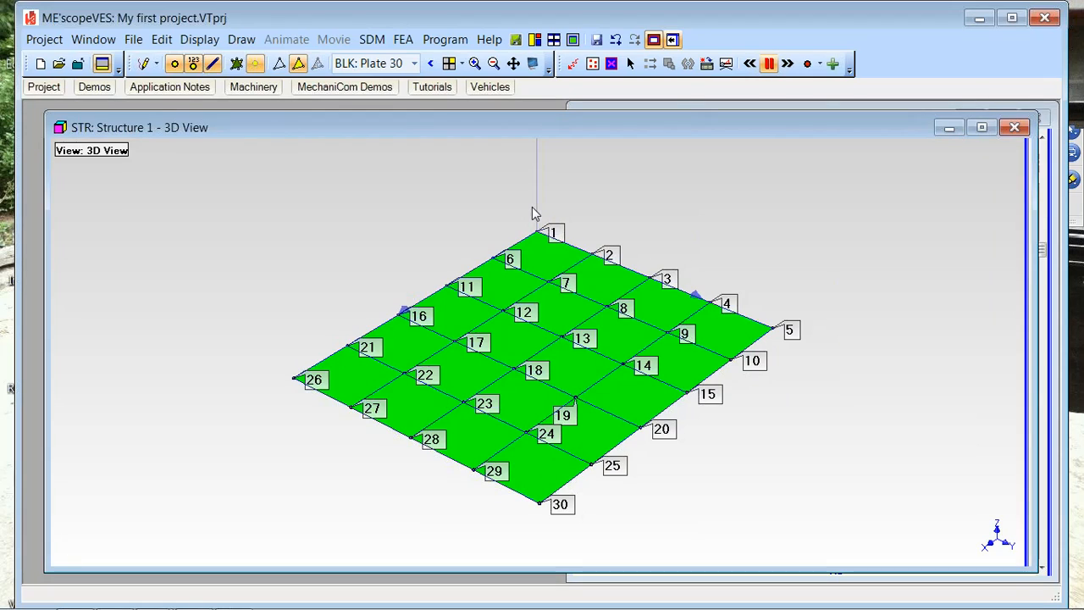
Step: Open the animation Equation Editor and select points 1, 6, 11 and 16 along the plate's X-direction edge
right_click(435, 181)
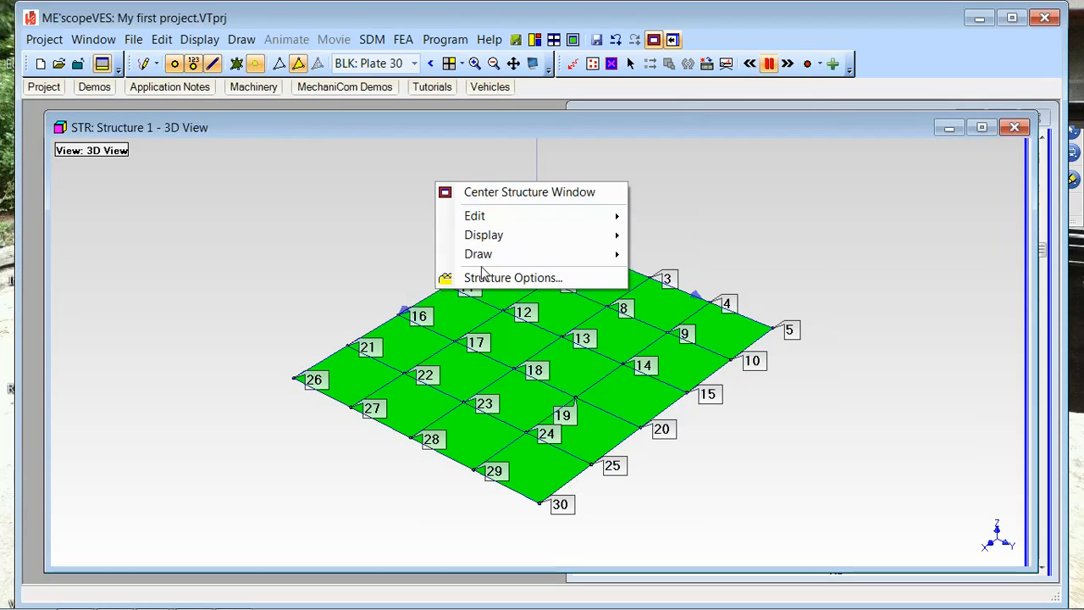
mouse_move(481, 256)
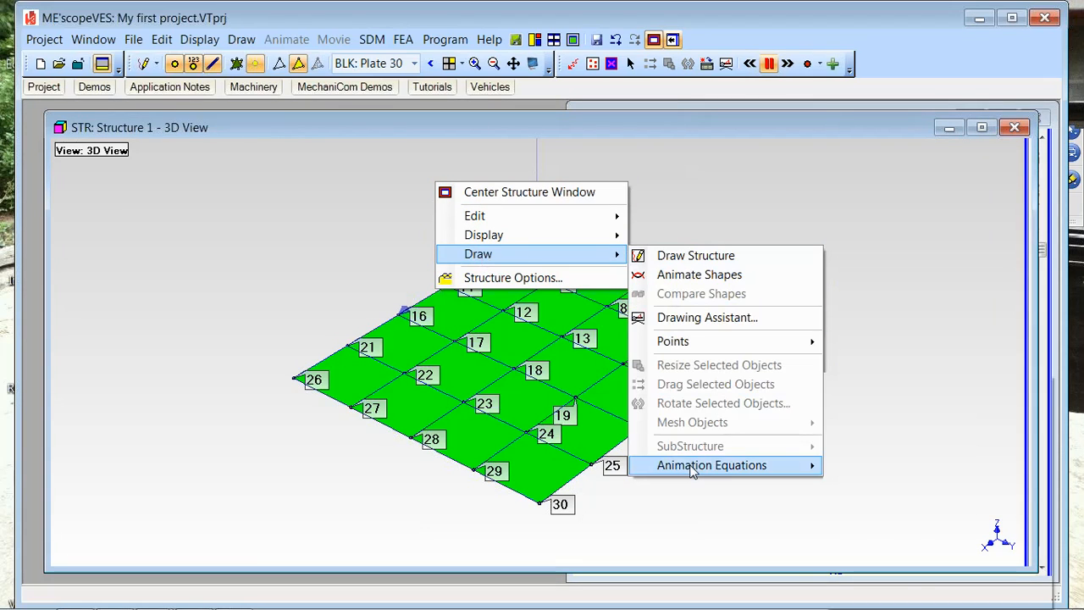
mouse_move(720, 465)
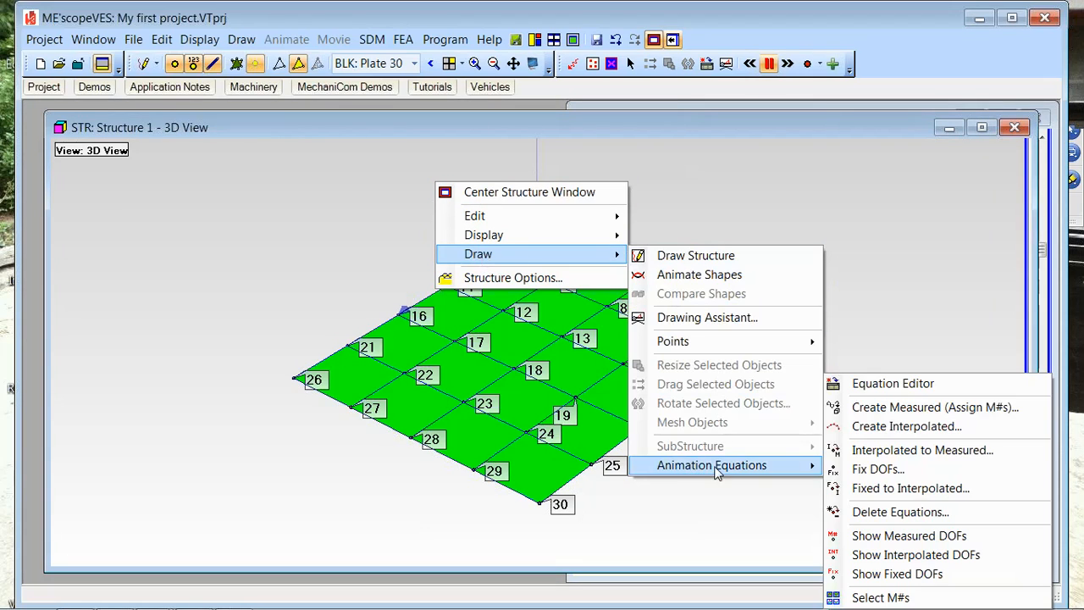
left_click(893, 385)
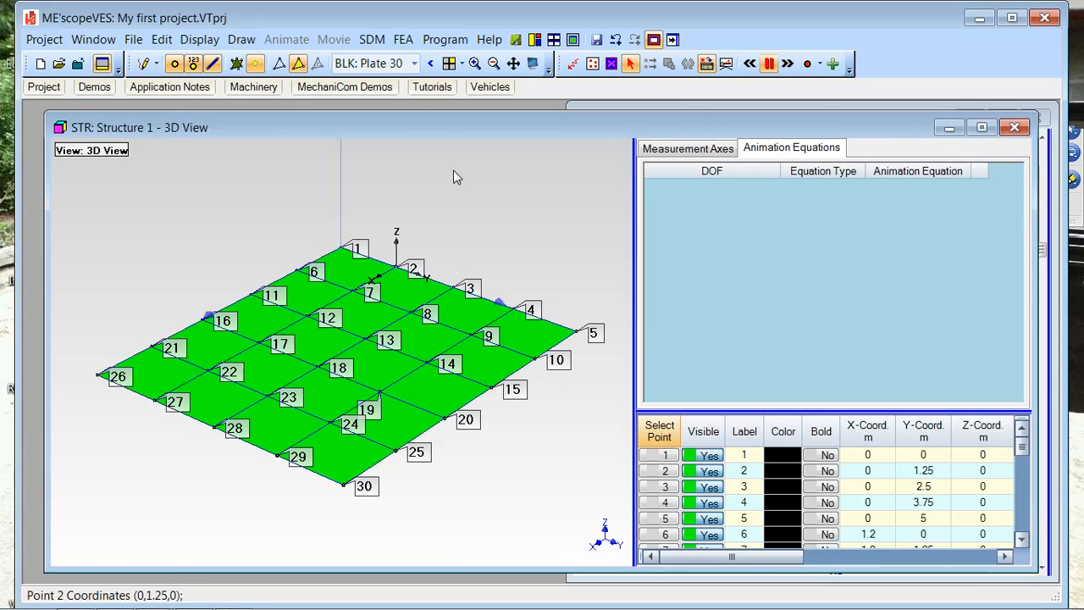
left_click(343, 263)
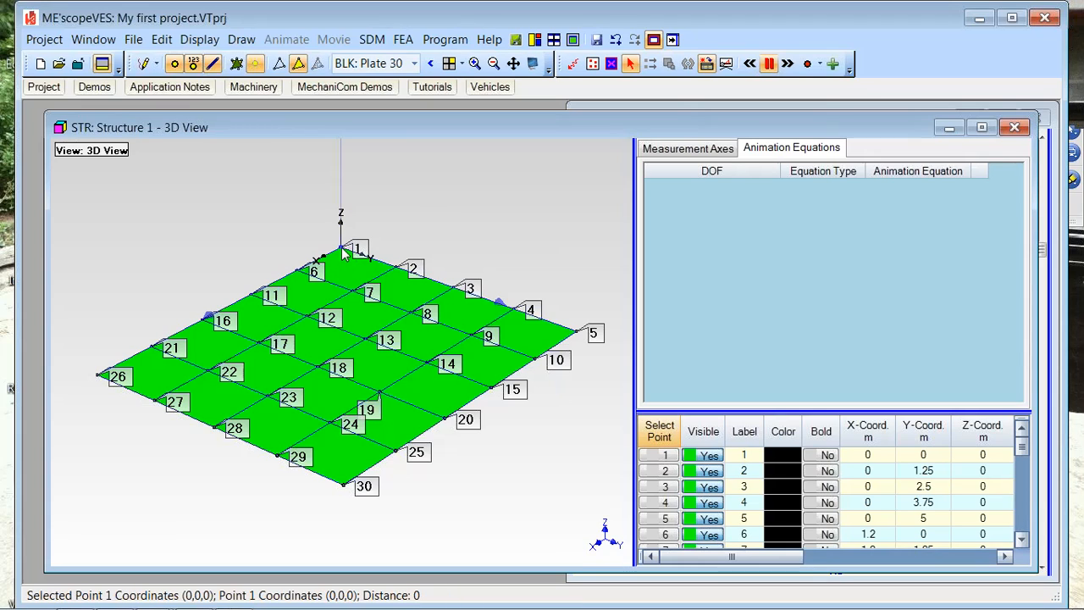
left_click(296, 275)
left_click(251, 296)
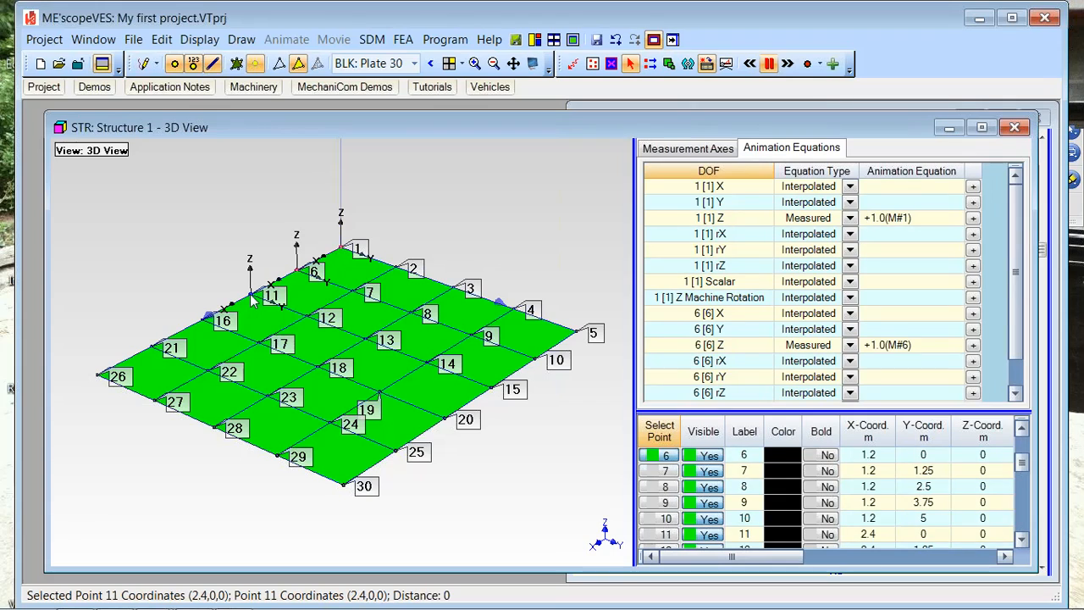
left_click(224, 323)
left_click(204, 325)
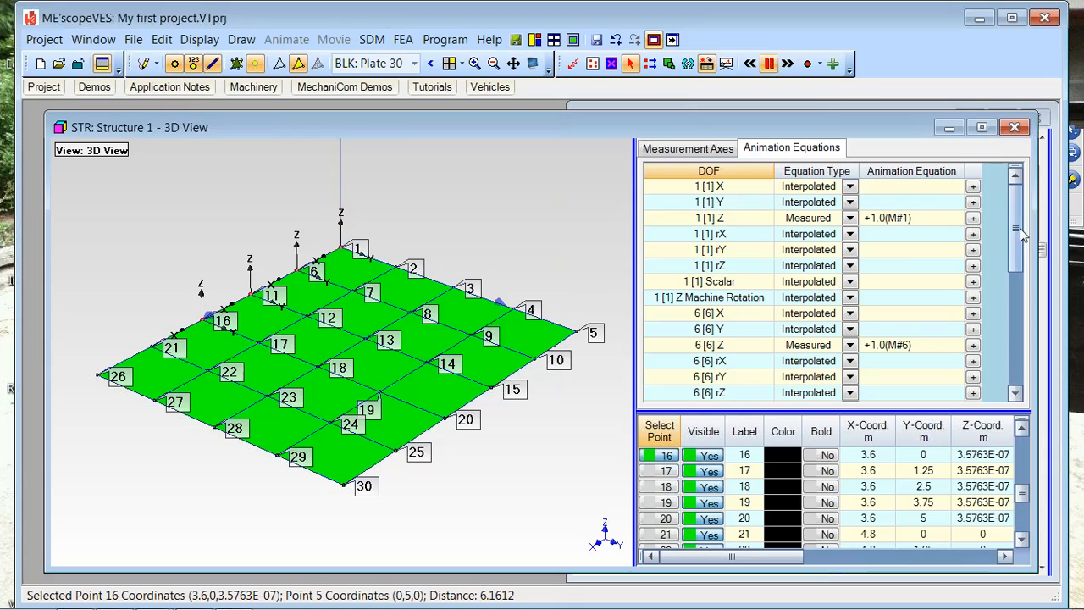
Step: Add point 2 to the selection, enlarge the points table, and review the animation equations of all selected points
mouse_move(1016, 220)
left_mouse_down()
mouse_move(1008, 335)
mouse_move(1017, 201)
left_mouse_up()
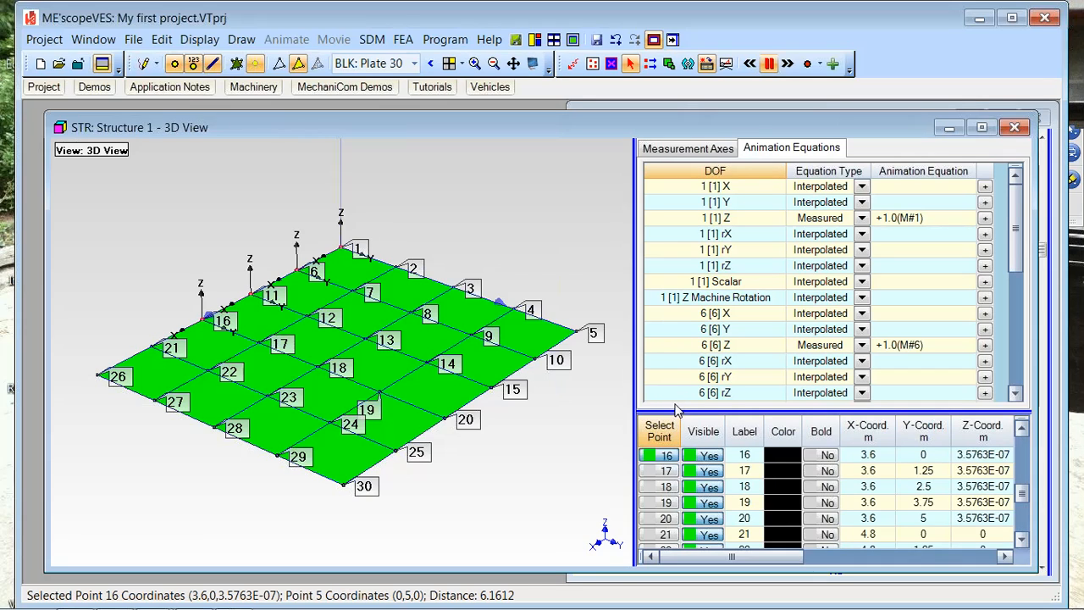
left_click(397, 267)
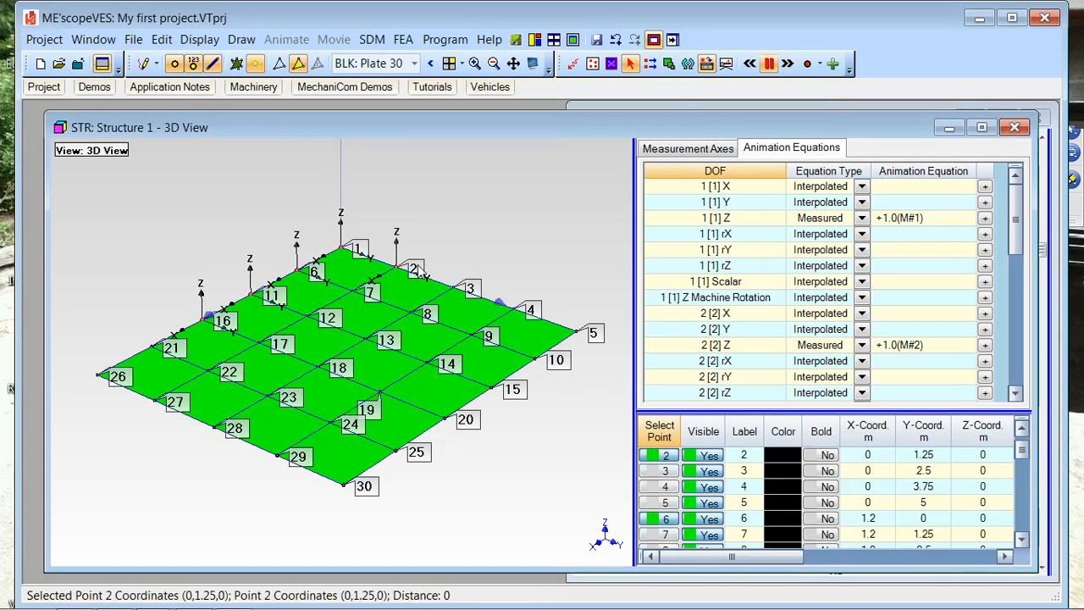
left_click_drag(1013, 246, 1028, 340)
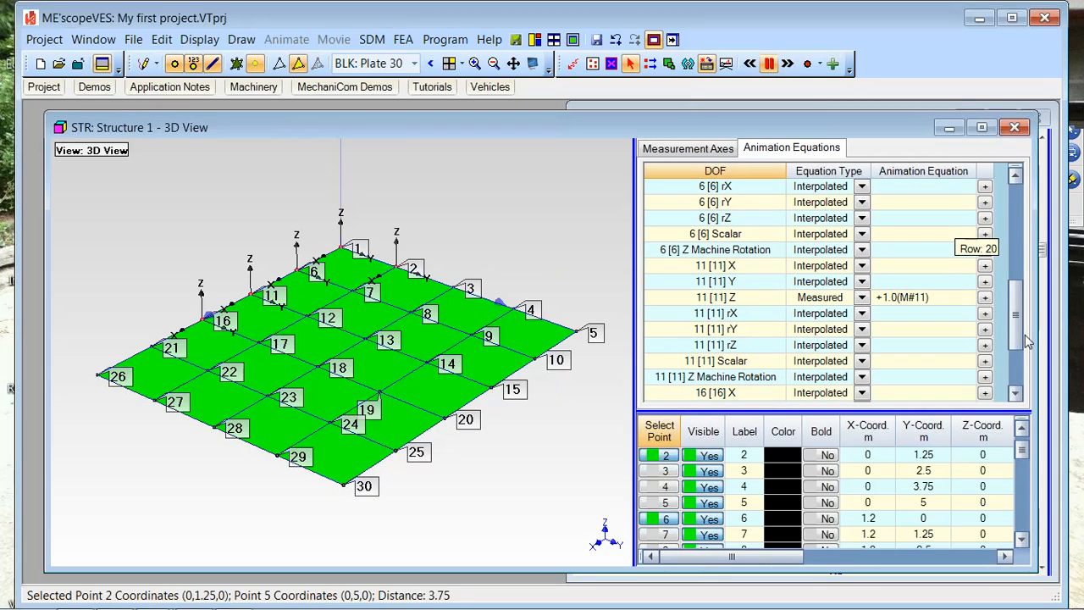
left_click_drag(860, 409, 857, 383)
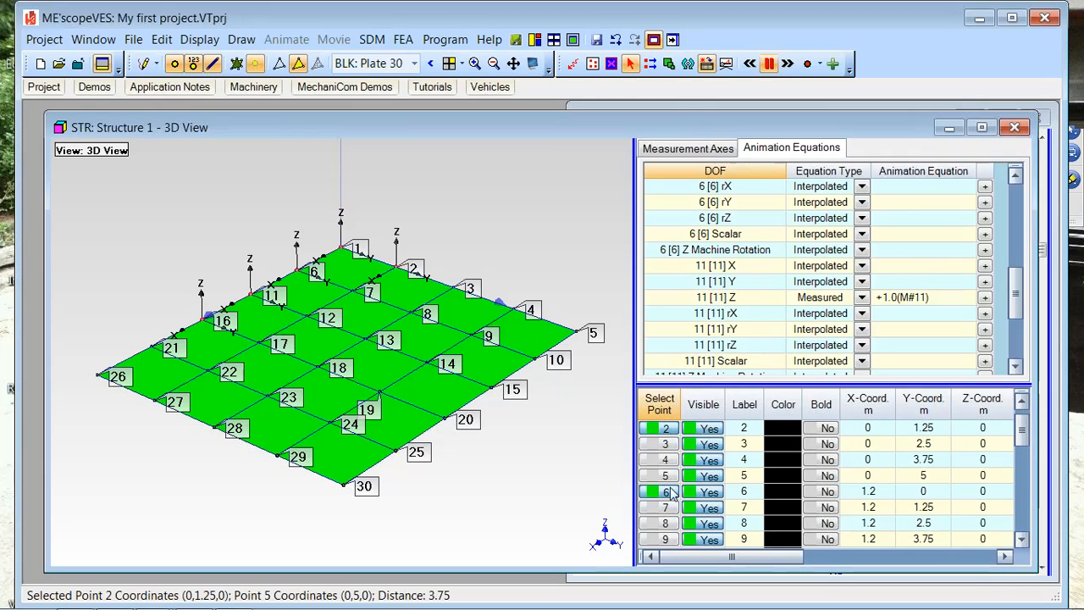
left_click_drag(1016, 293, 1014, 201)
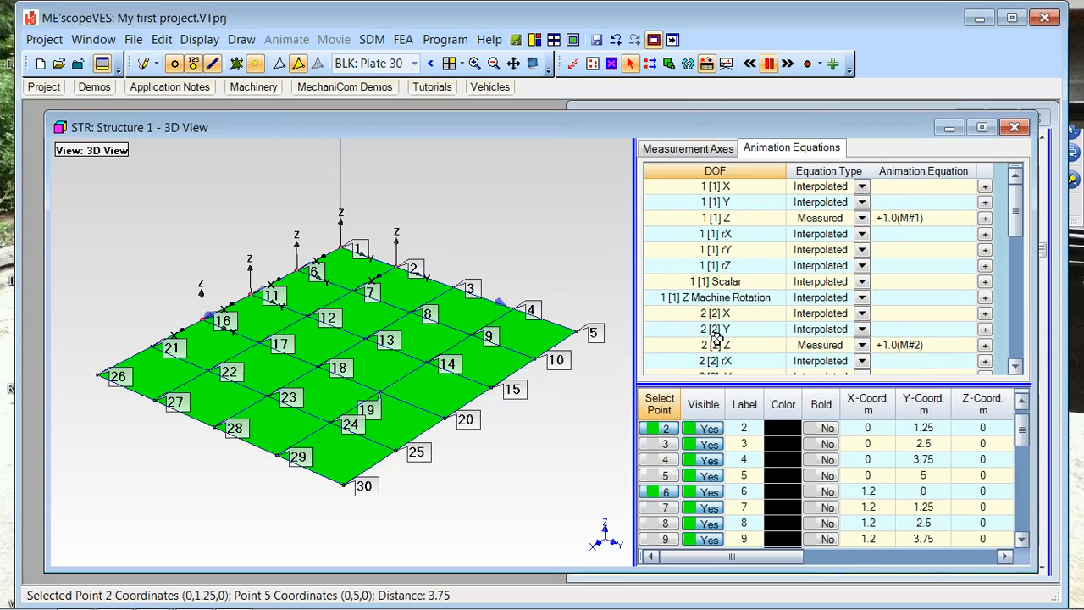
left_click_drag(1016, 216, 1021, 256)
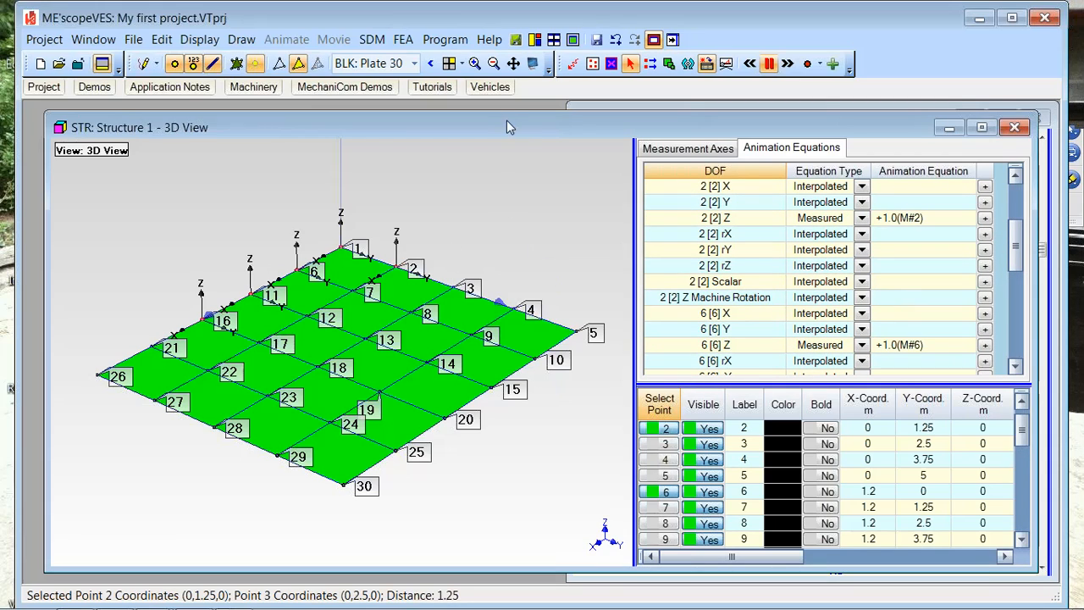
Step: Place the structure and FRF windows side by side, reveal the FRF traces spreadsheet from M#1 down, and widen the 3D view
right_click(499, 182)
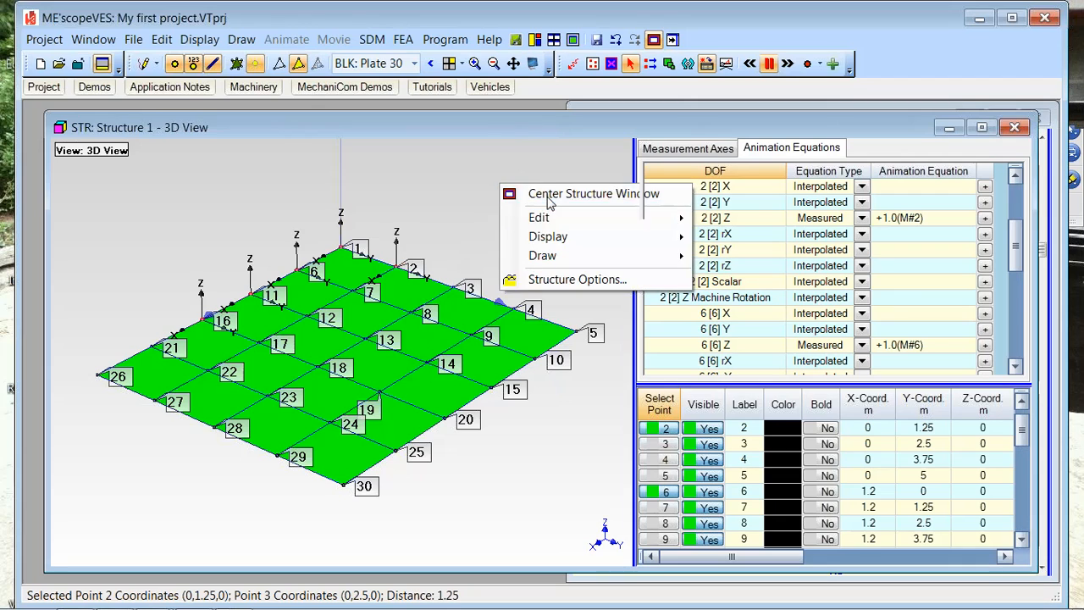
left_click(546, 195)
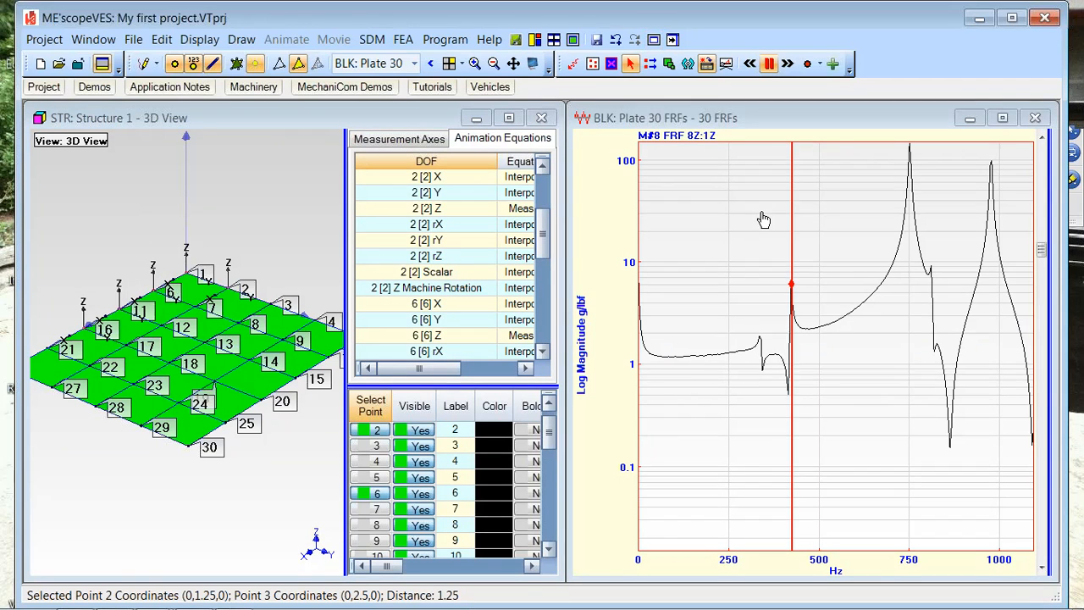
left_click(762, 219)
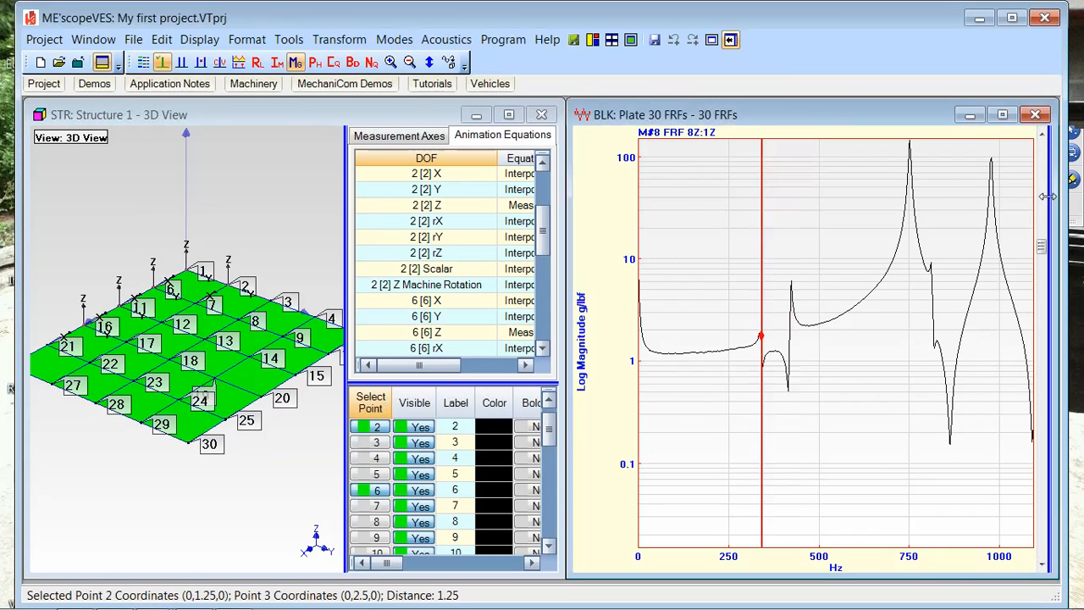
left_click_drag(1048, 202, 822, 201)
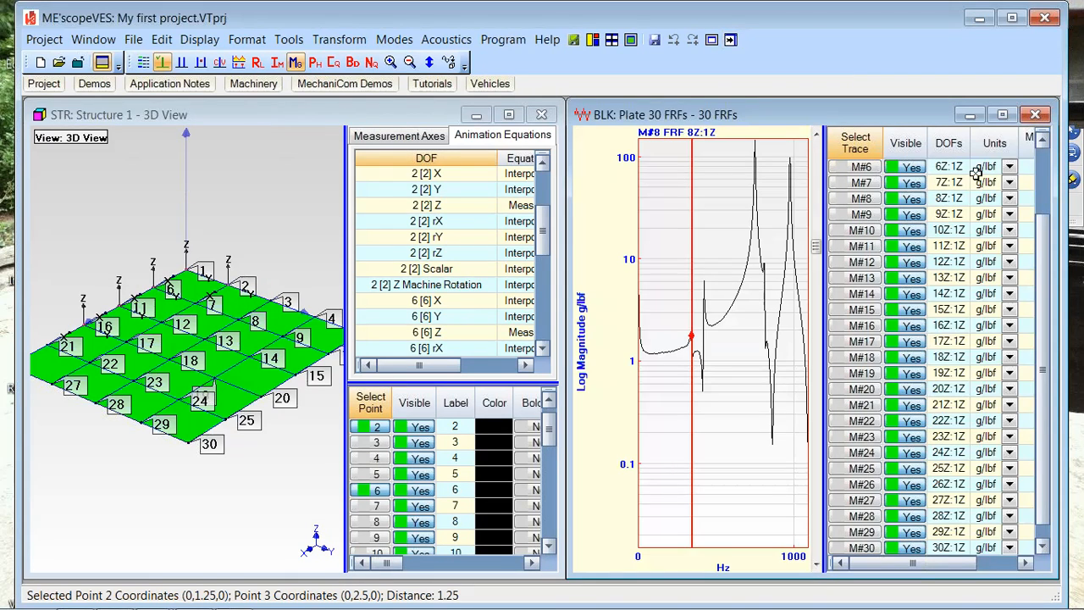
left_click_drag(1042, 235, 1038, 162)
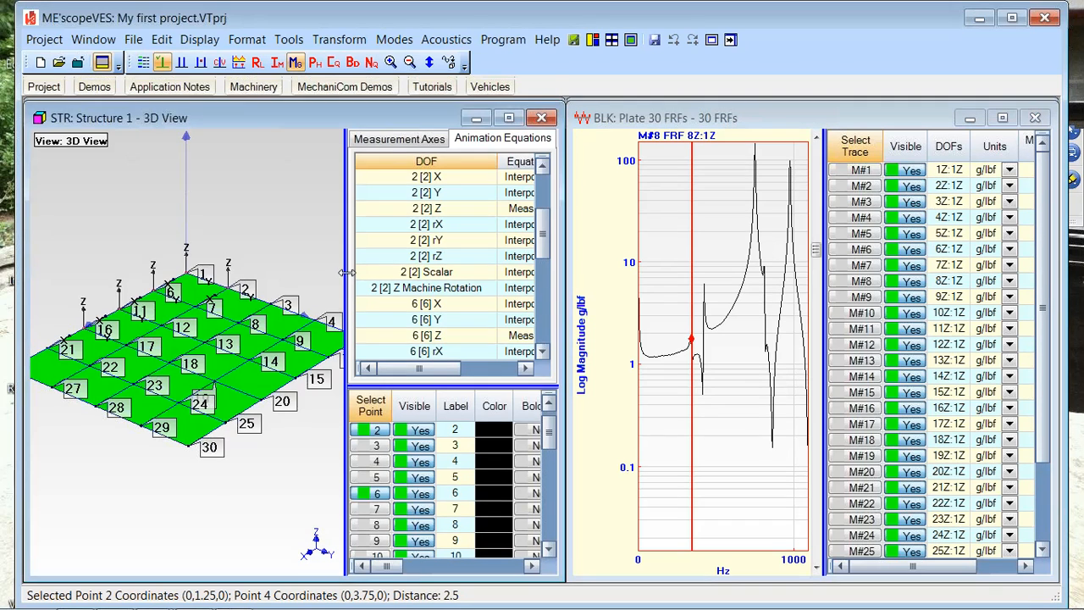
left_click_drag(348, 273, 404, 273)
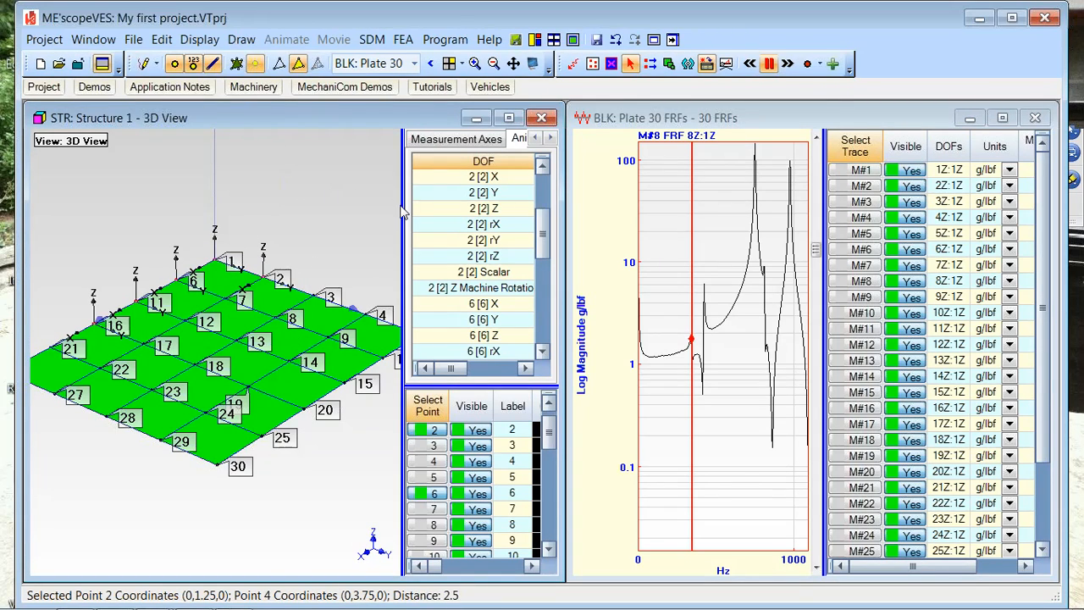
Step: Center the structure window and close the animation Equation Editor
right_click(325, 185)
mouse_move(388, 261)
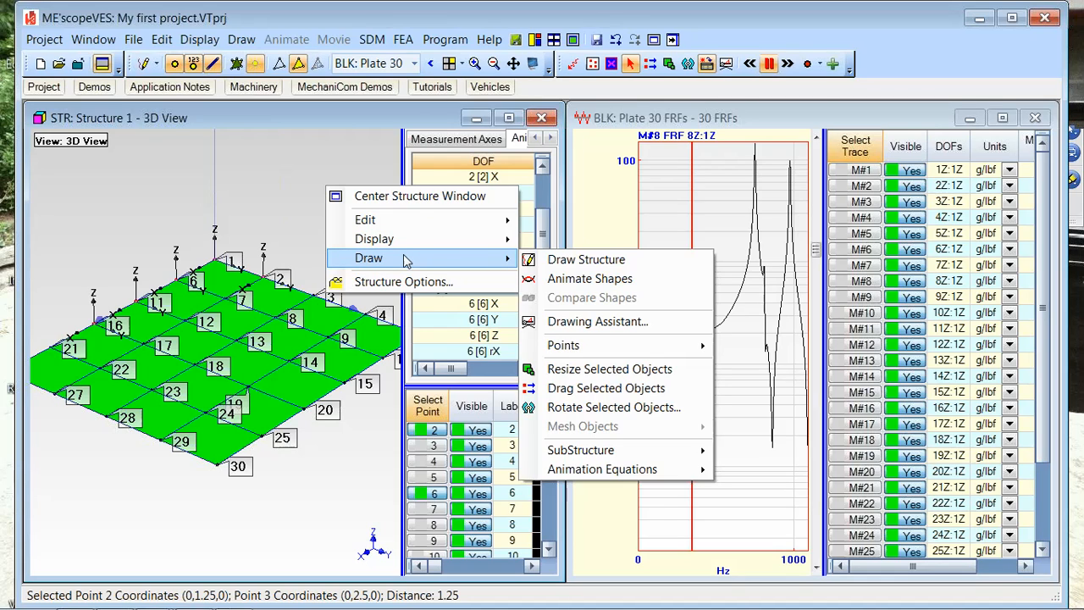
left_click(414, 196)
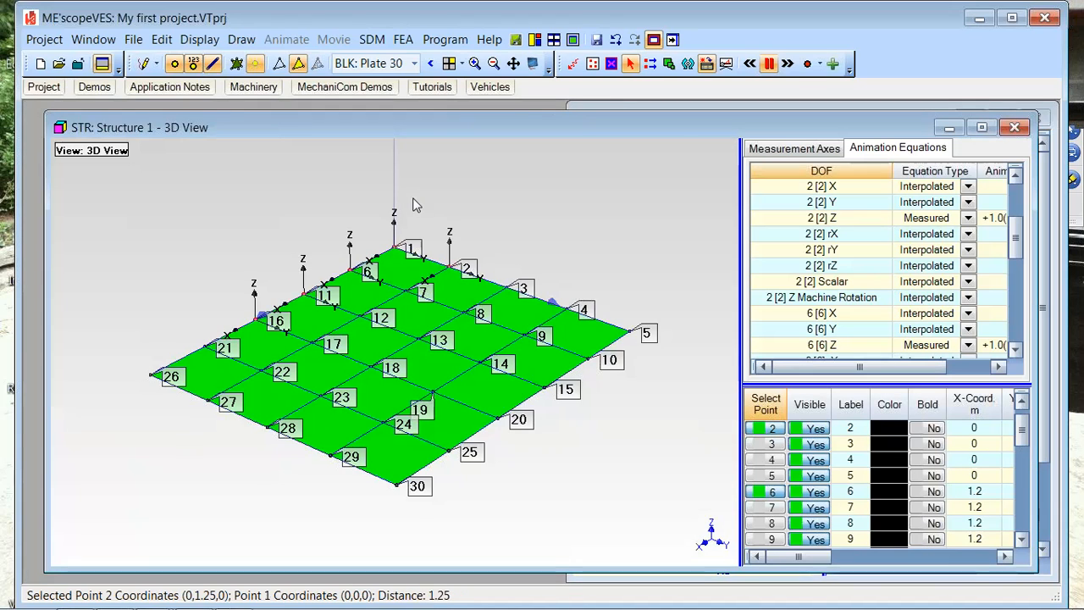
right_click(511, 200)
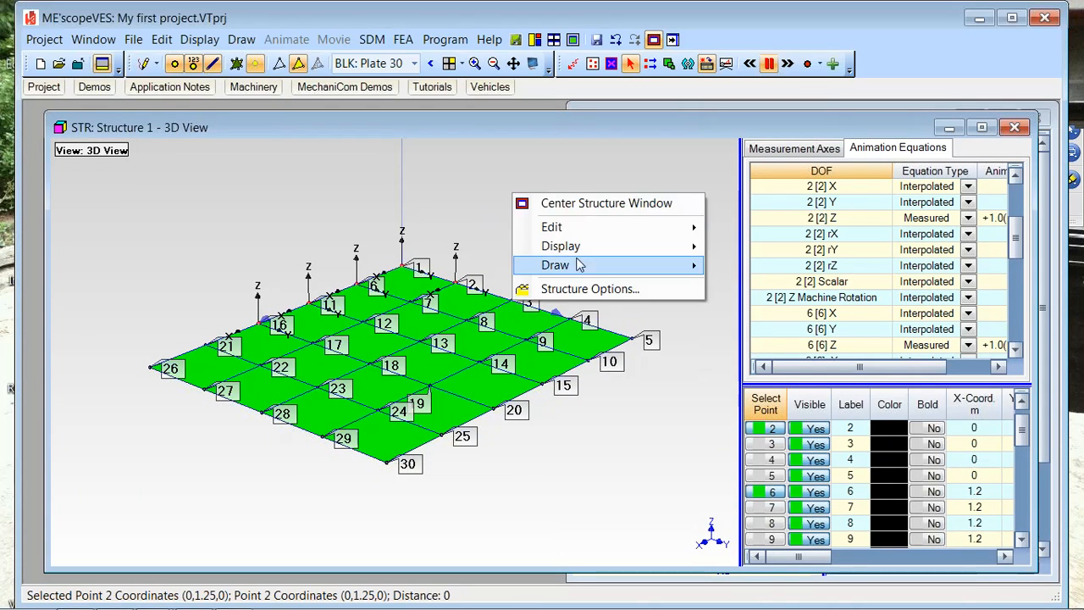
left_click(661, 265)
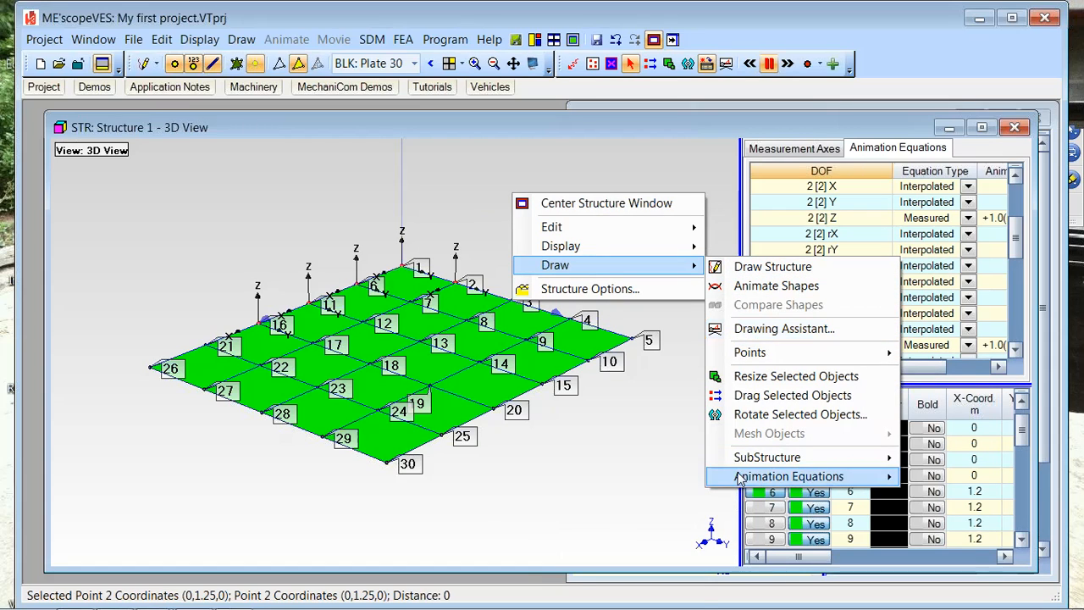
mouse_move(738, 478)
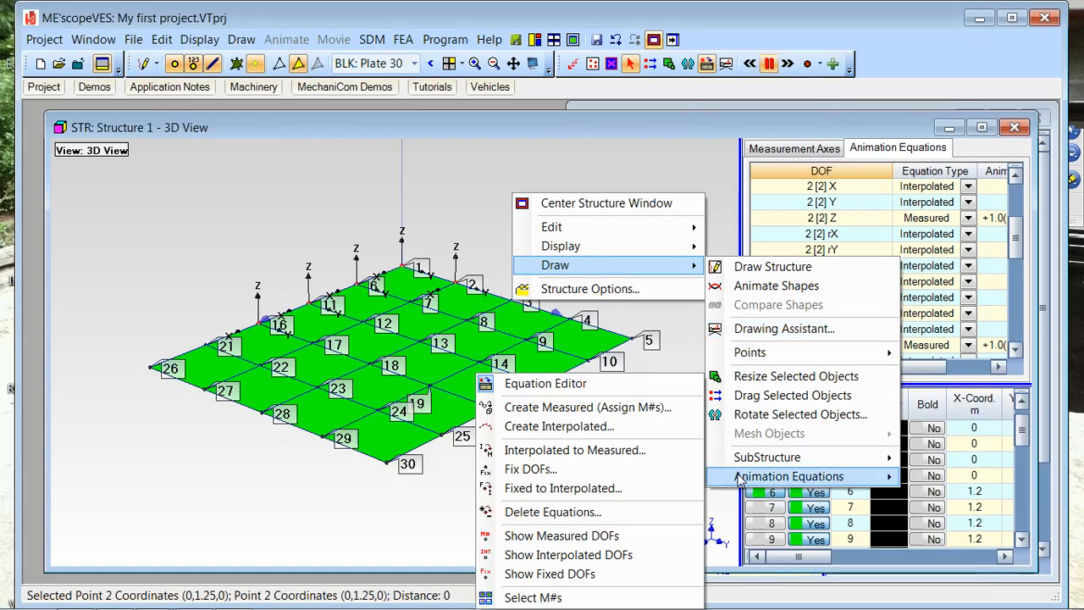
left_click(630, 393)
Step: Turn on the Select M#s option of the animation equations
right_click(545, 185)
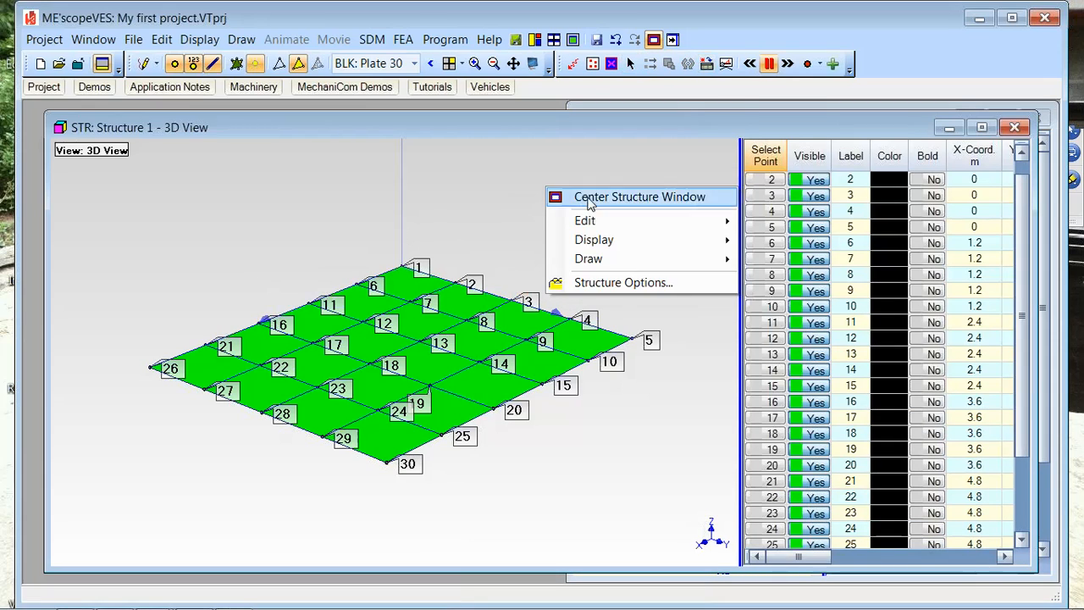
mouse_move(618, 259)
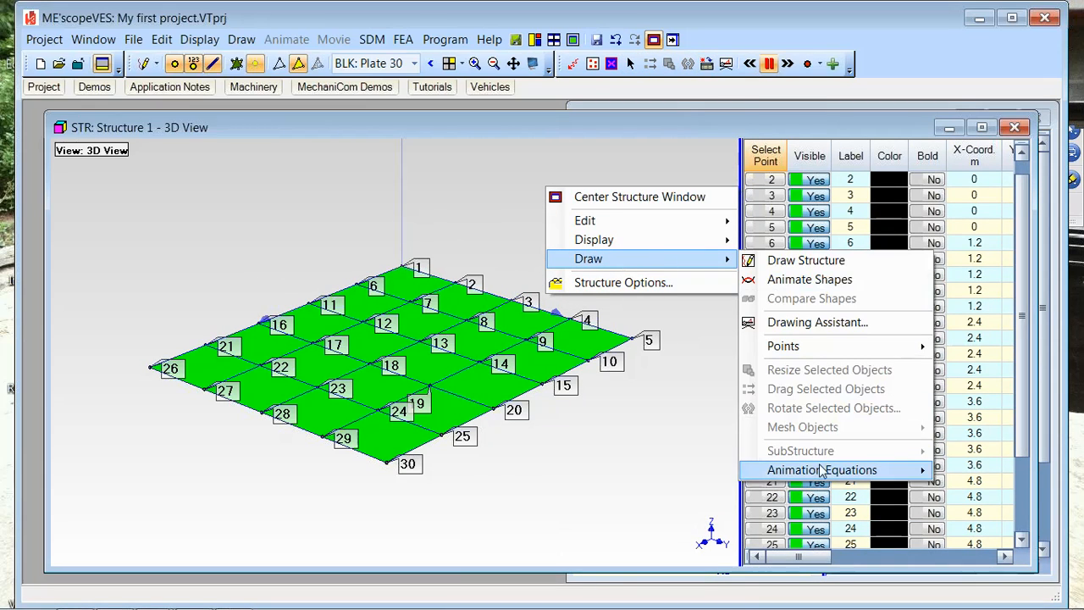
mouse_move(819, 477)
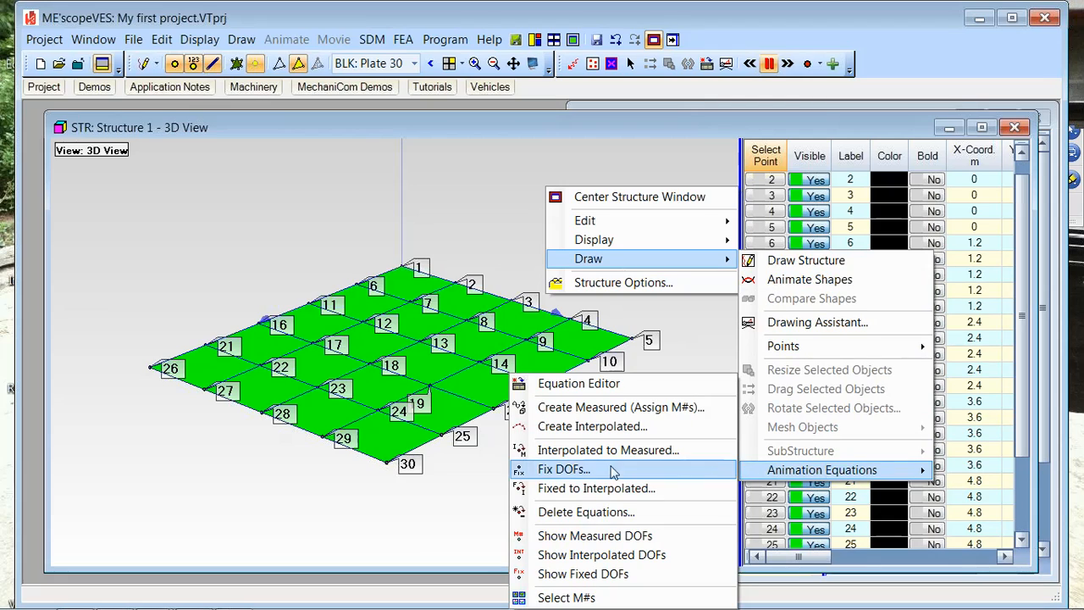
left_click(581, 598)
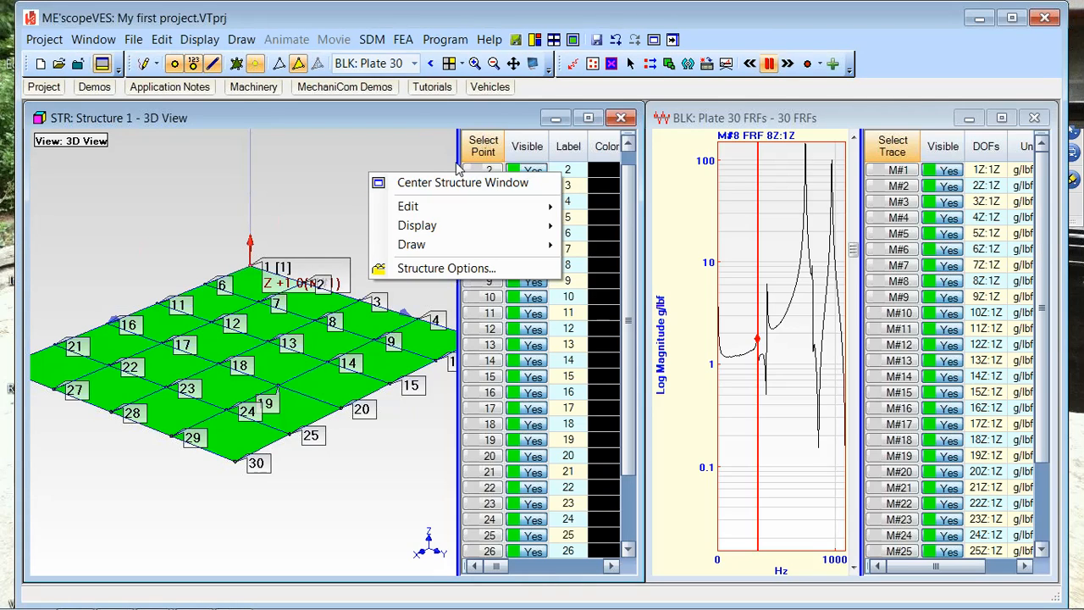
Step: Hide the point labels and select points 2, 3 and 4 along the plate's Y-direction edge
left_click(415, 151)
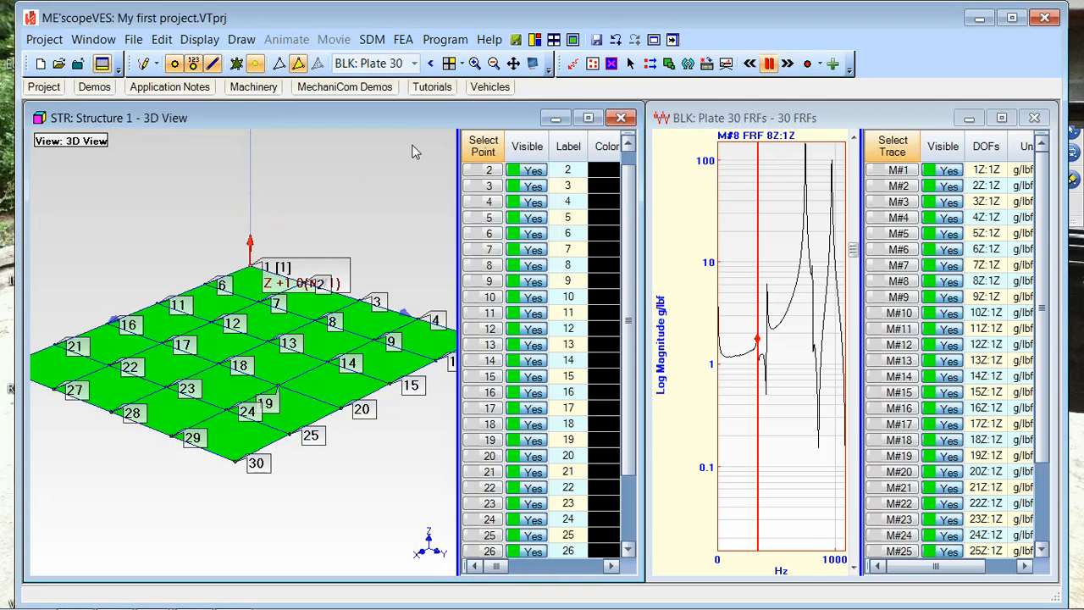
left_click_drag(367, 234, 357, 220)
left_click(194, 63)
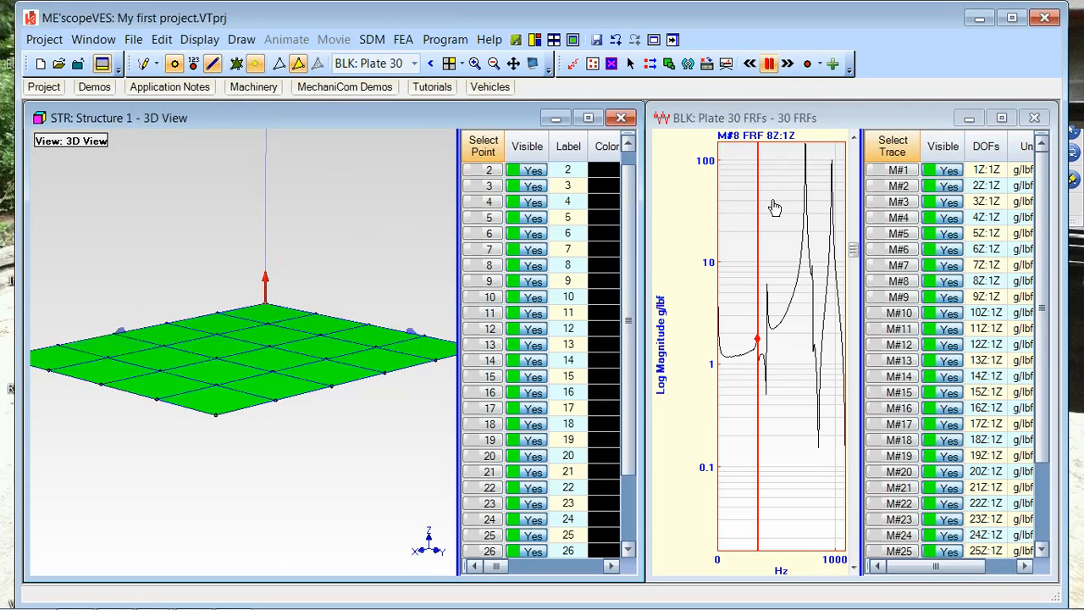
left_click(489, 170)
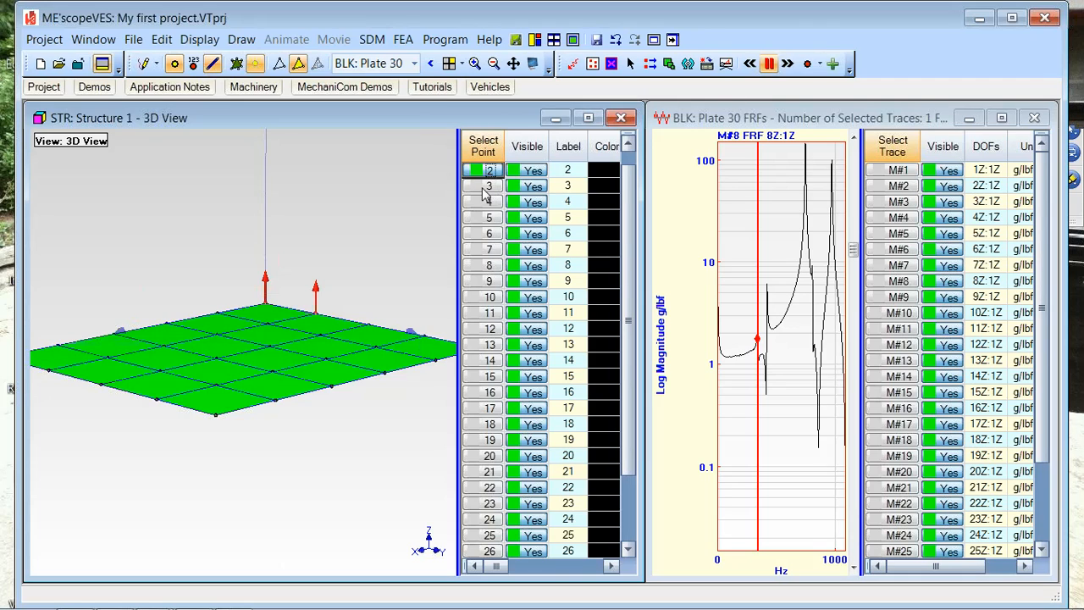
left_click(484, 189)
left_click(484, 202)
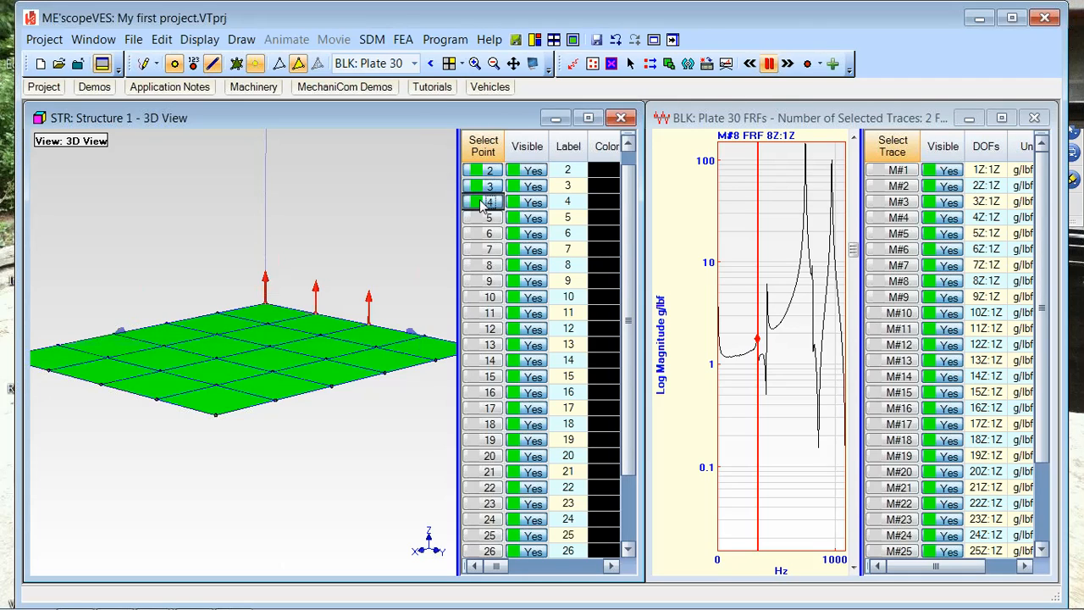
left_click_drag(406, 250, 440, 258)
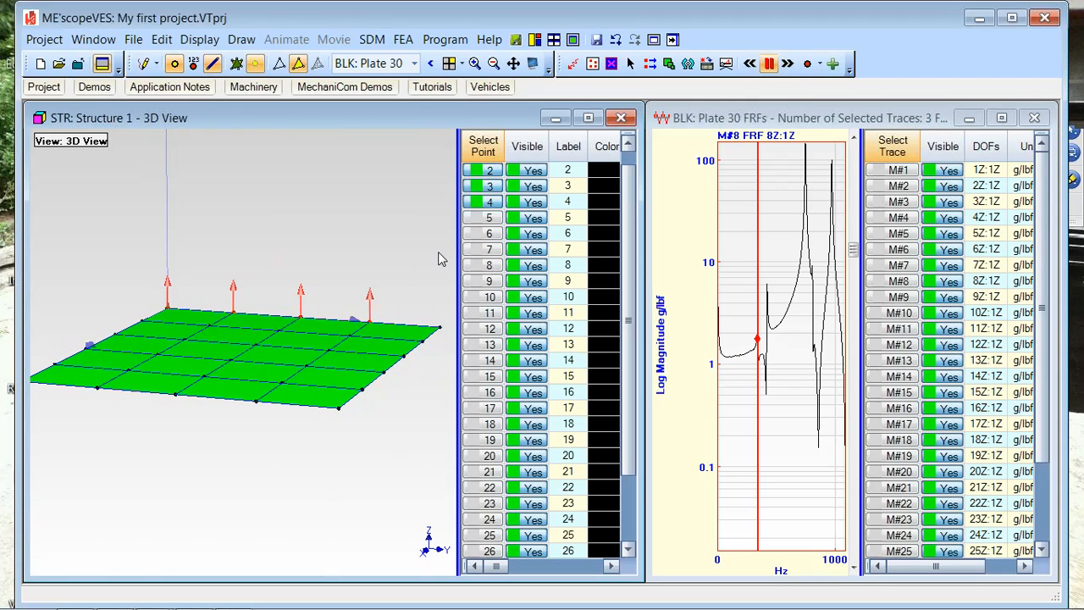
Step: Turn off the display of measured DOF arrows on the plate
right_click(376, 179)
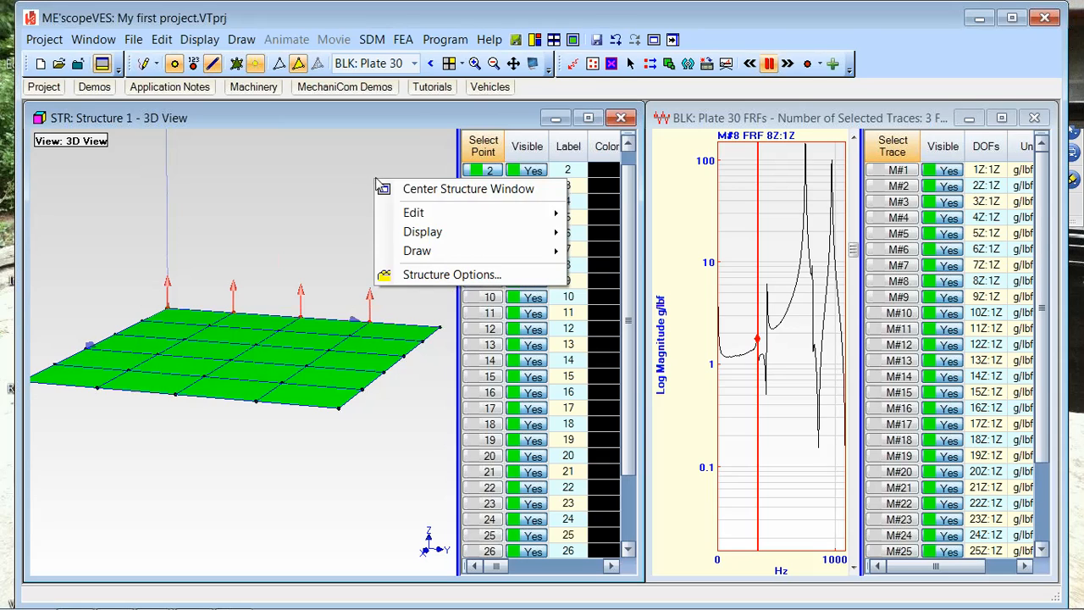
mouse_move(428, 237)
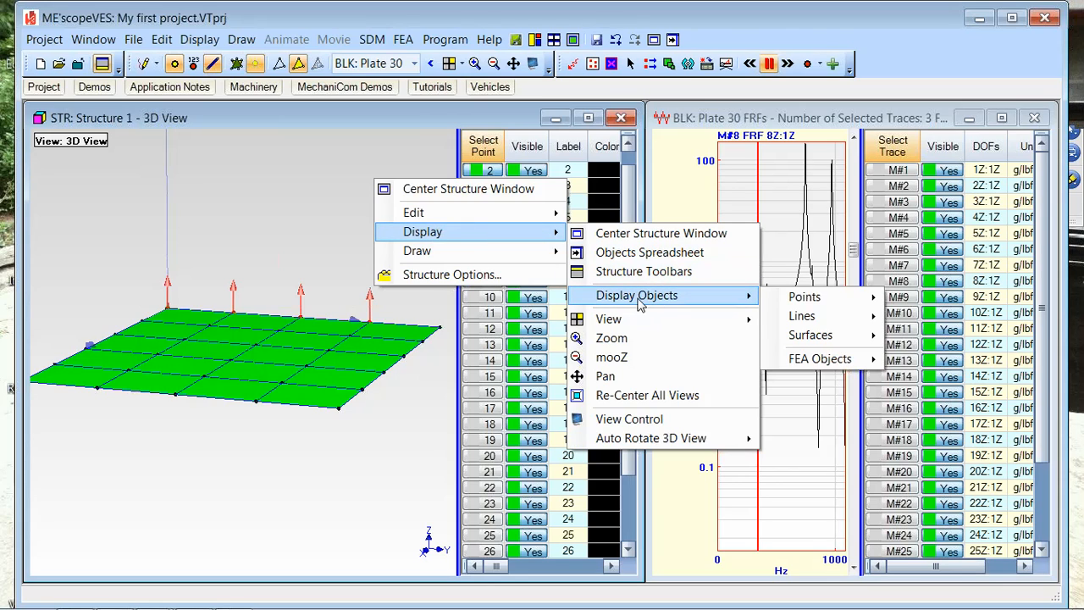
mouse_move(439, 258)
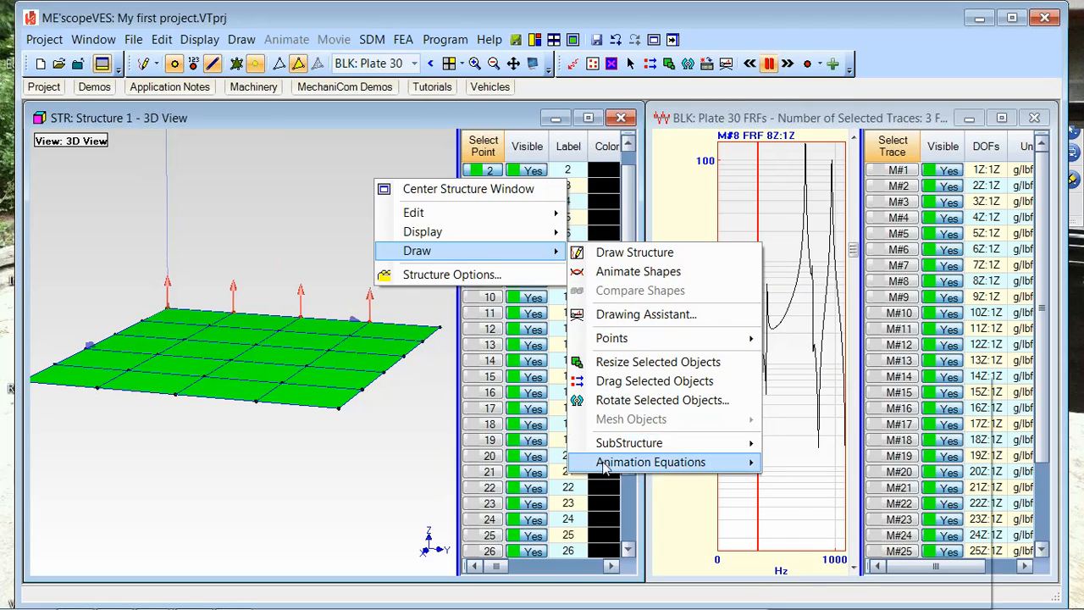
mouse_move(607, 468)
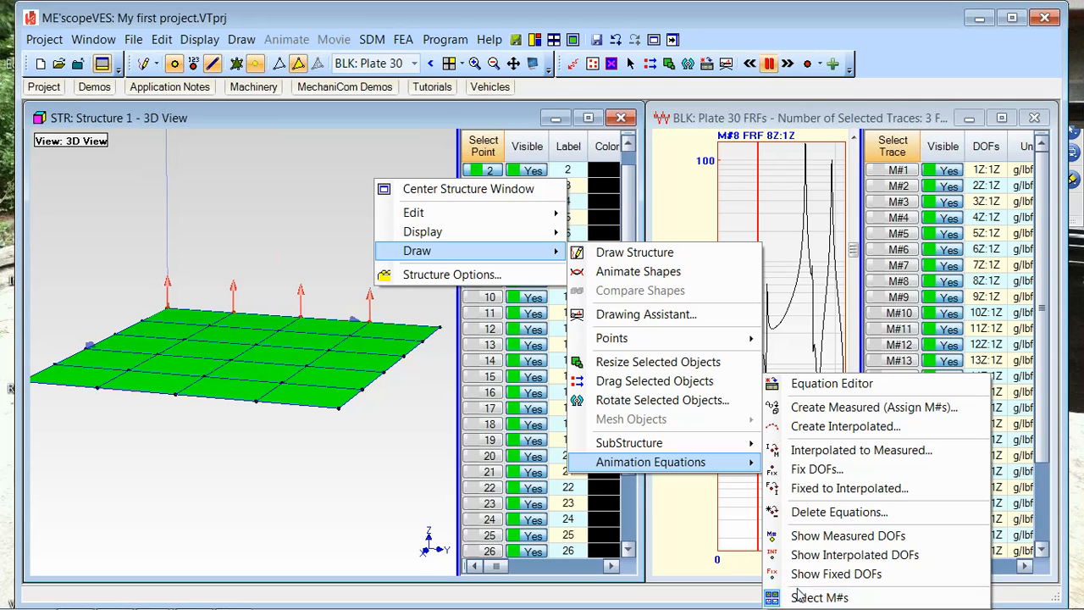
left_click(811, 536)
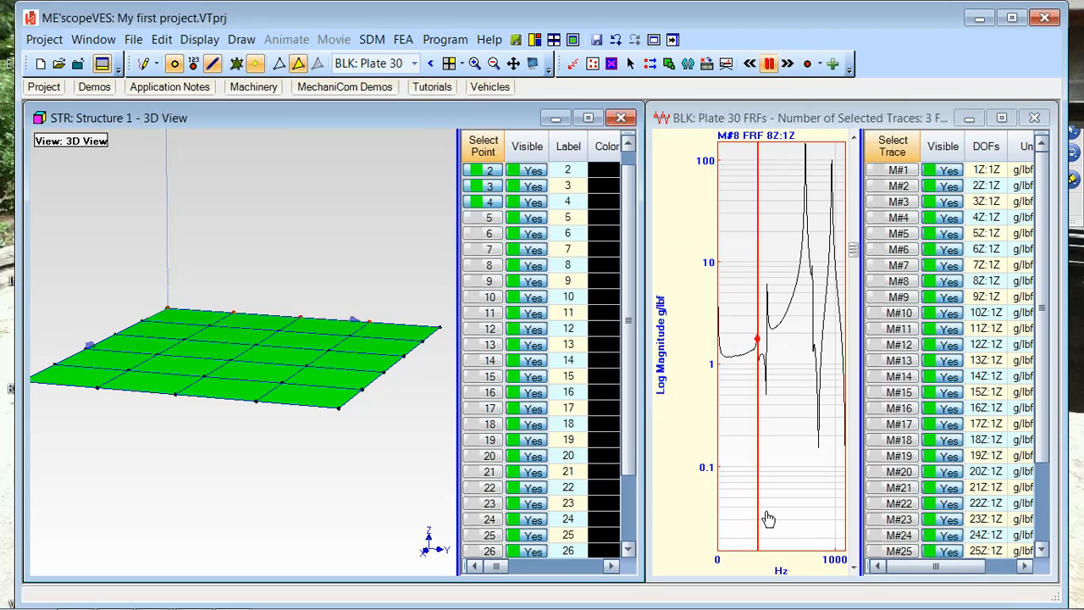
Step: Center the structure window and deselect point 1 at the plate's origin corner
right_click(377, 182)
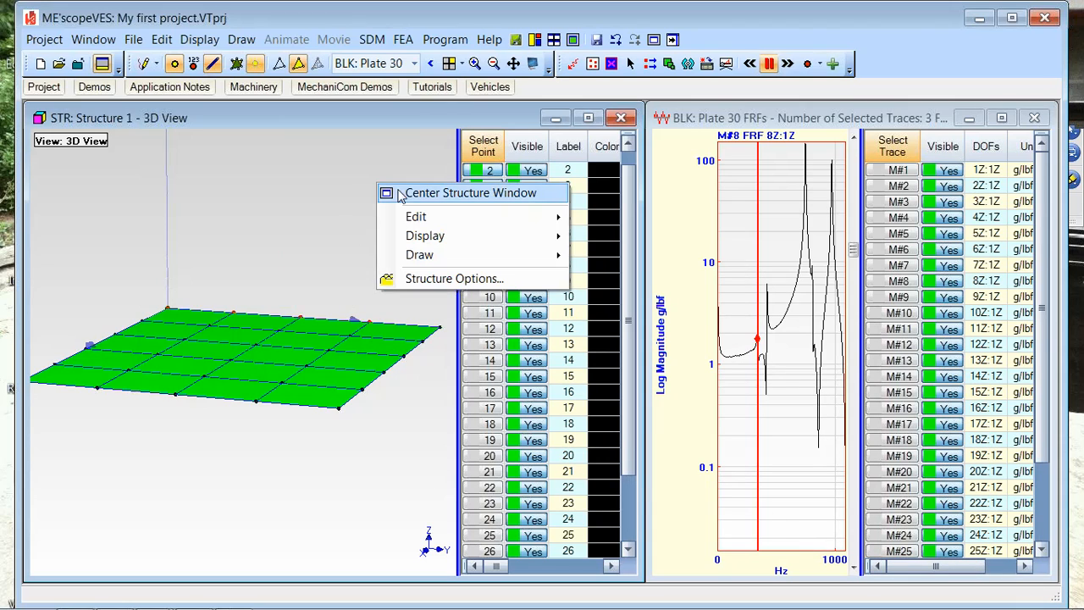
left_click(415, 195)
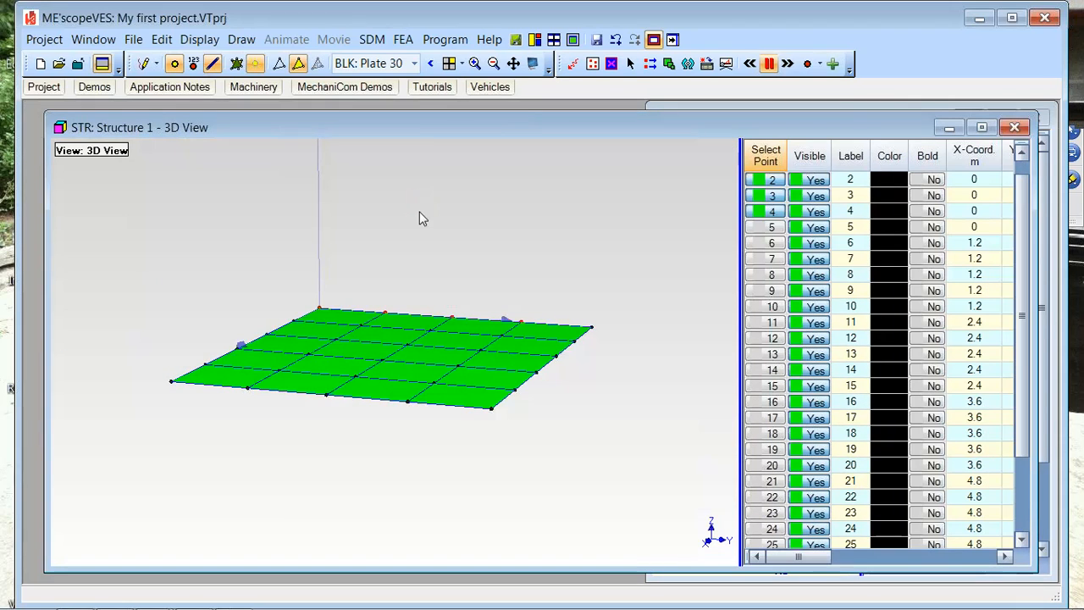
left_click(320, 311)
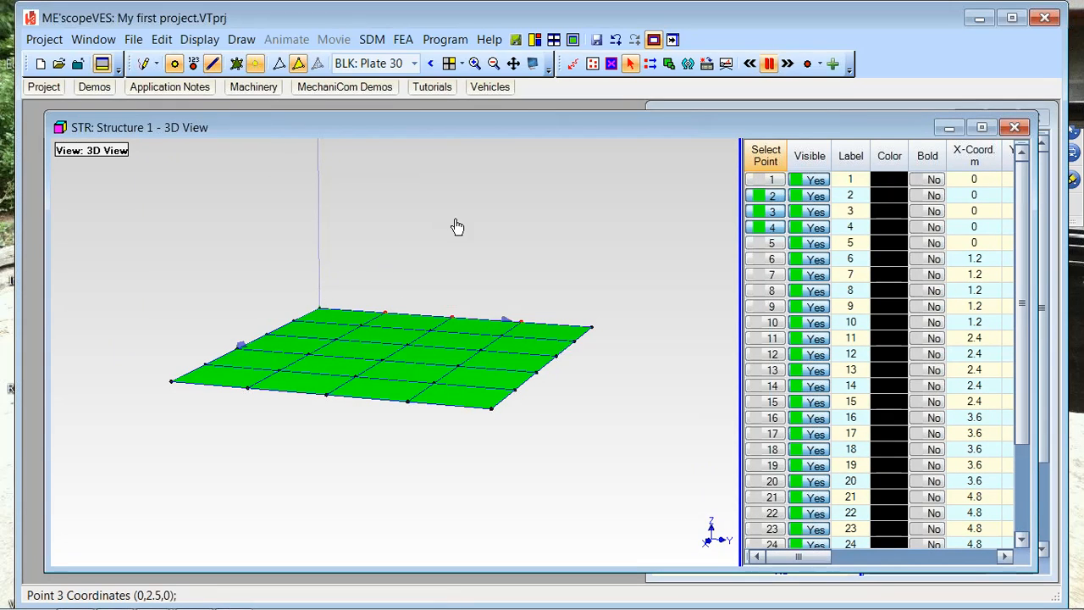
Step: Show the measured DOFs of the selected points 2, 3 and 4
right_click(488, 191)
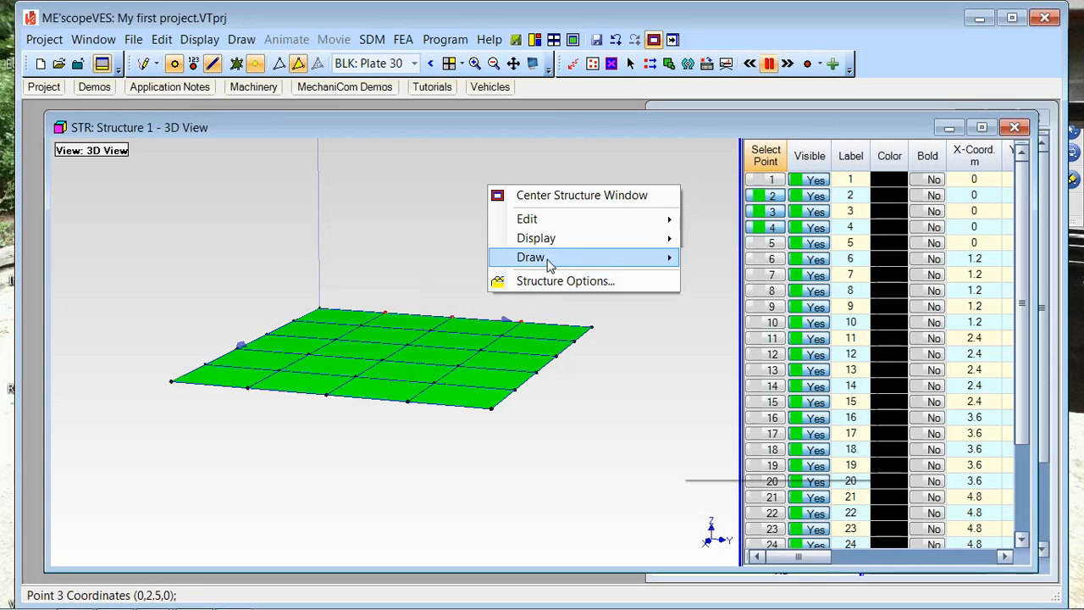
mouse_move(593, 238)
mouse_move(736, 471)
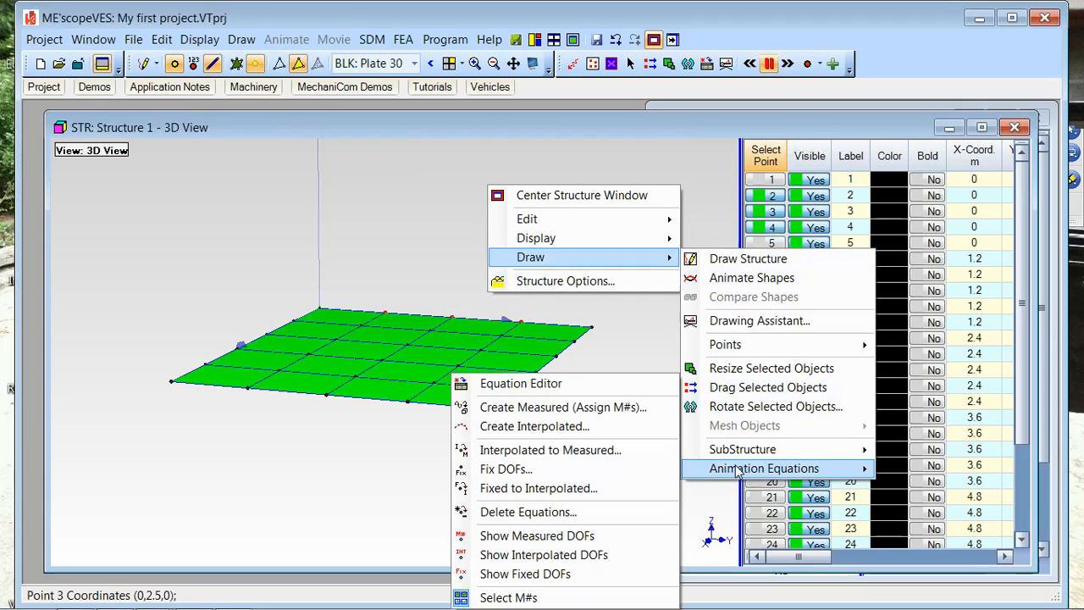
left_click(585, 536)
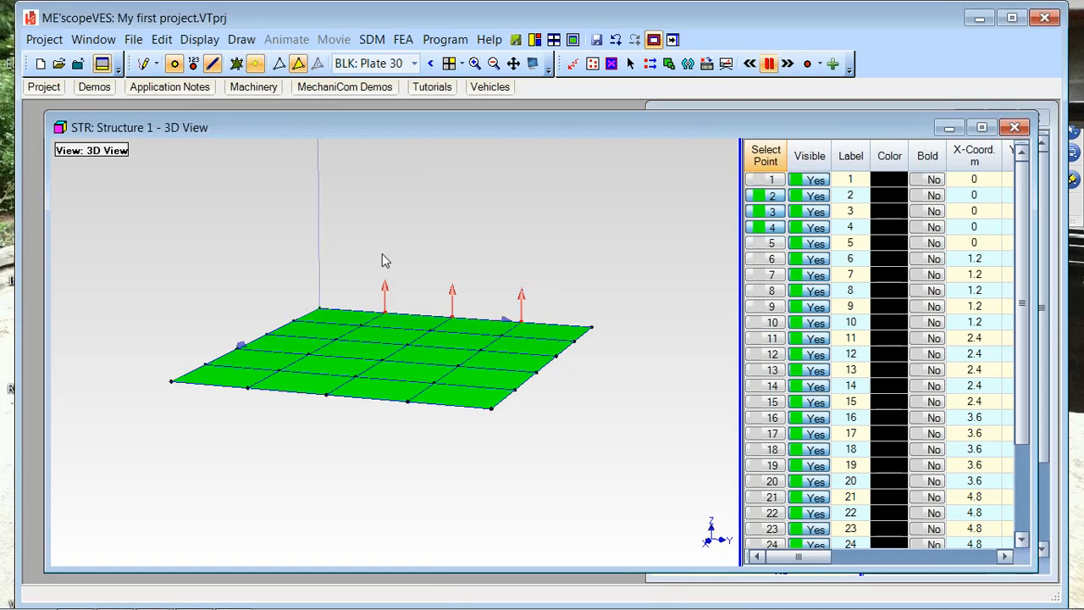
Step: Add points 1, 6 and 7 near the plate's origin corner to the selection to show their measured DOF arrows
left_click_drag(470, 202, 447, 221)
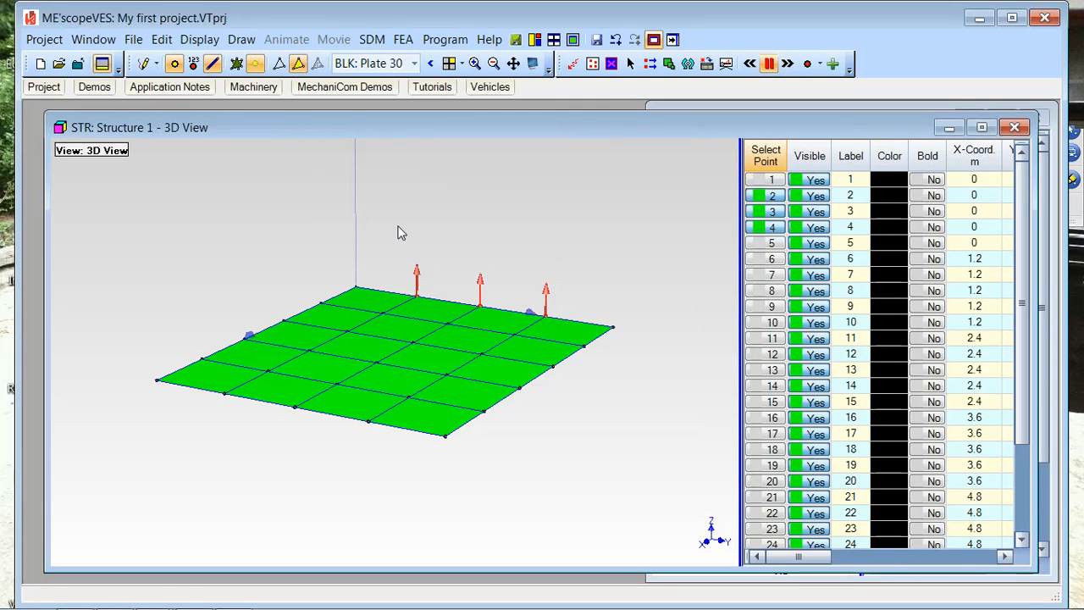
left_click(356, 289)
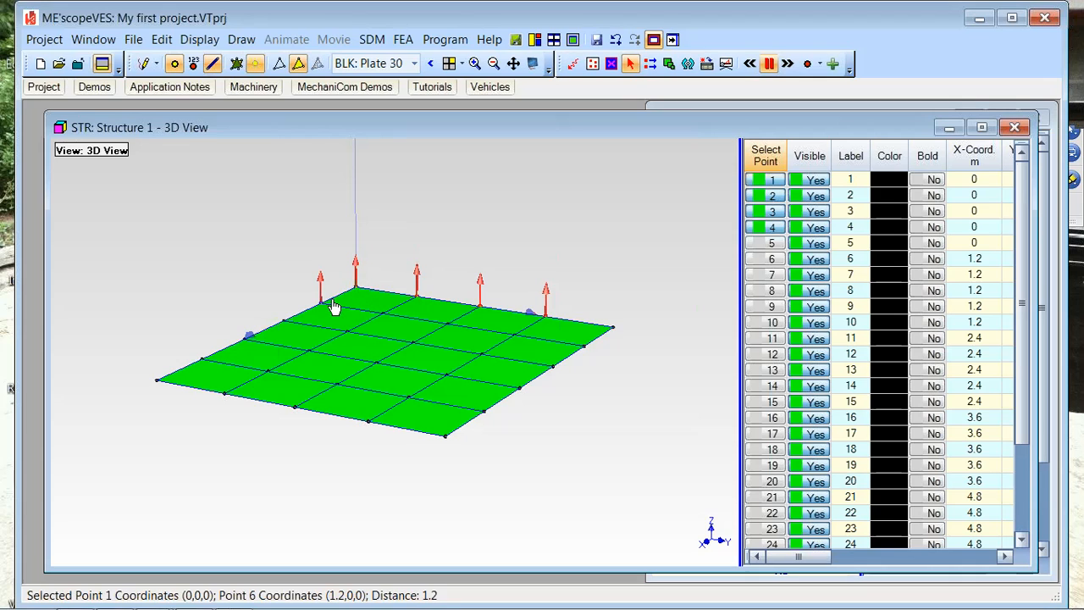
left_click(333, 306)
left_click(382, 315)
Step: Select the M#s that correspond to the points currently selected on the plate
right_click(527, 168)
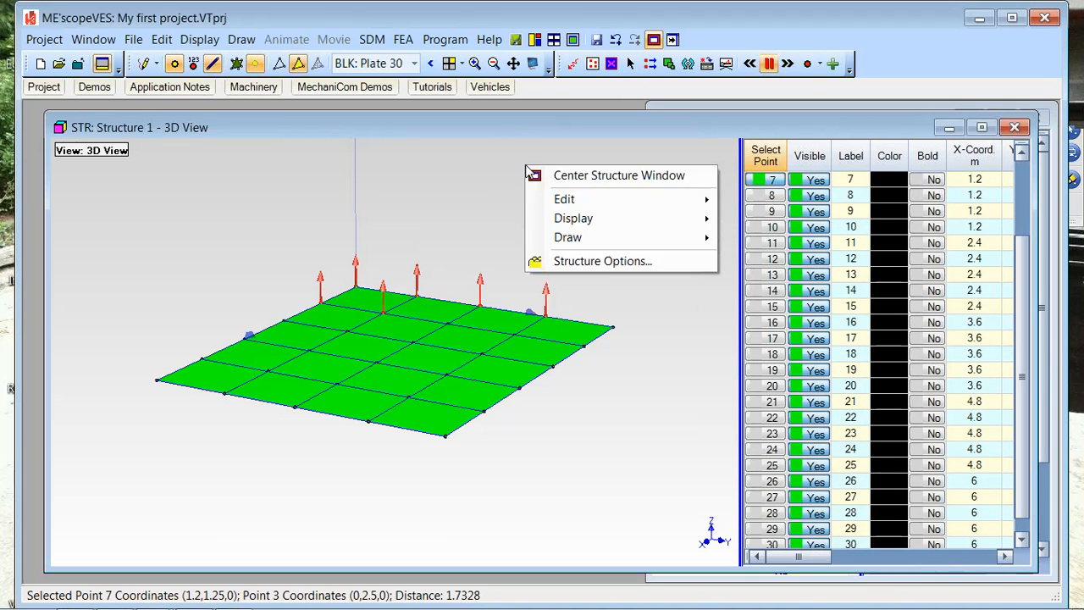
mouse_move(589, 238)
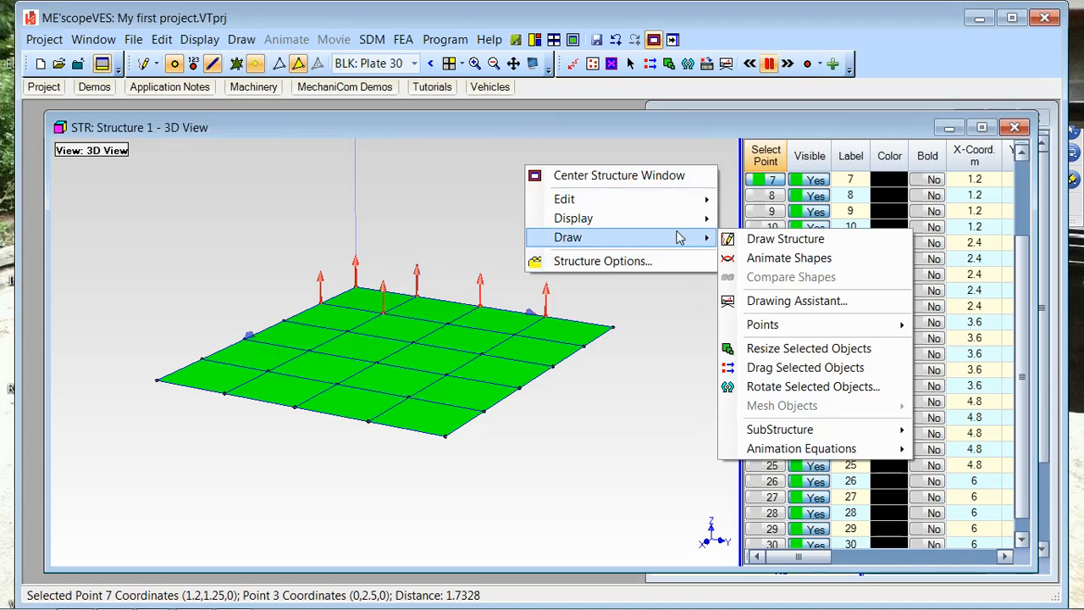
mouse_move(758, 453)
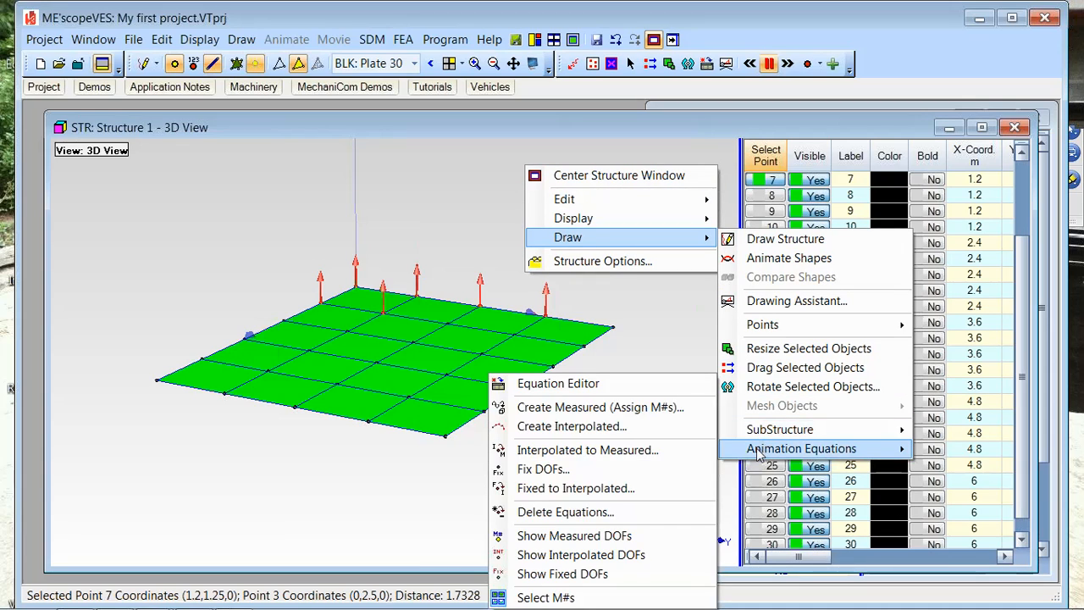
left_click(572, 597)
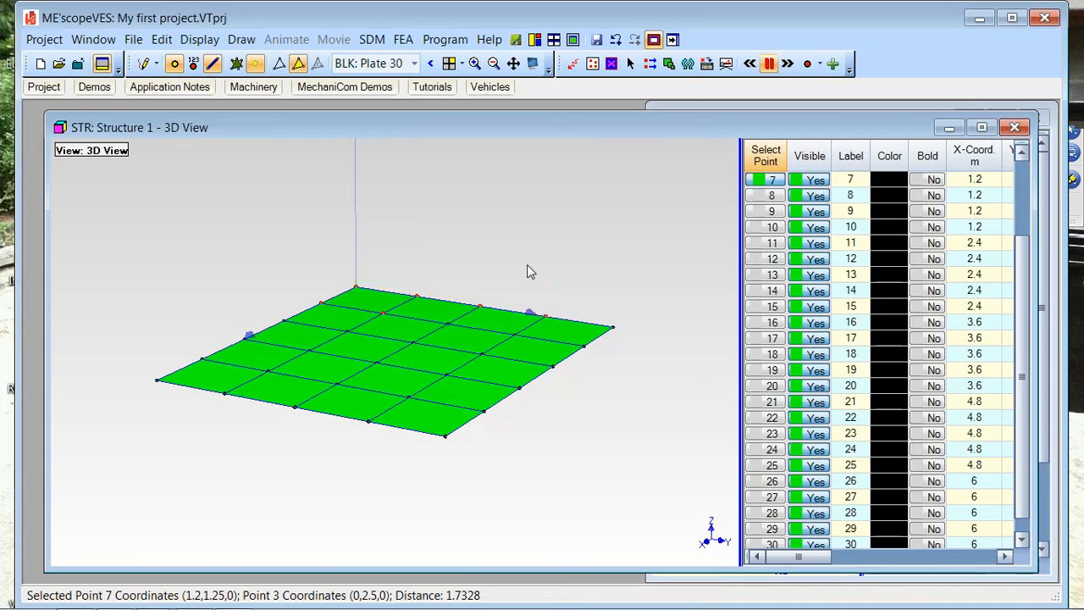
Step: Turn the measured DOF arrows back on for the selected plate points
right_click(573, 176)
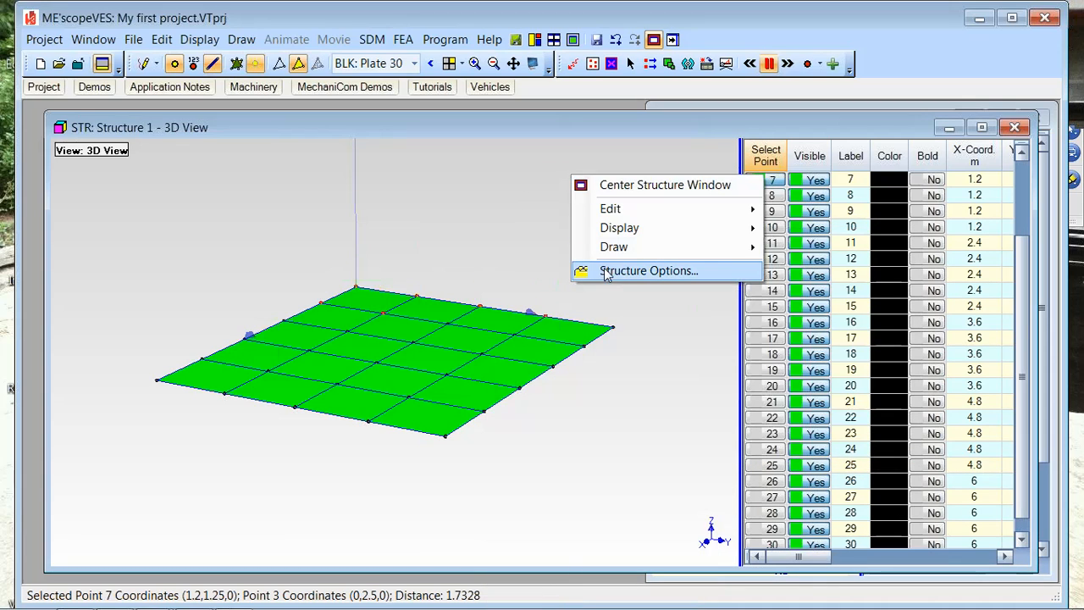
mouse_move(615, 253)
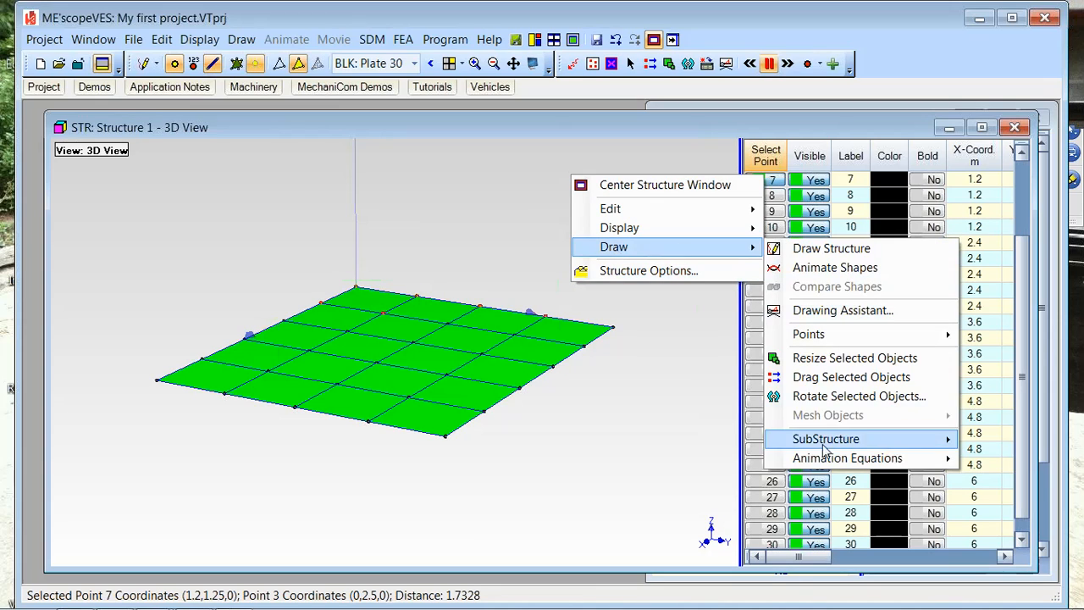
mouse_move(820, 458)
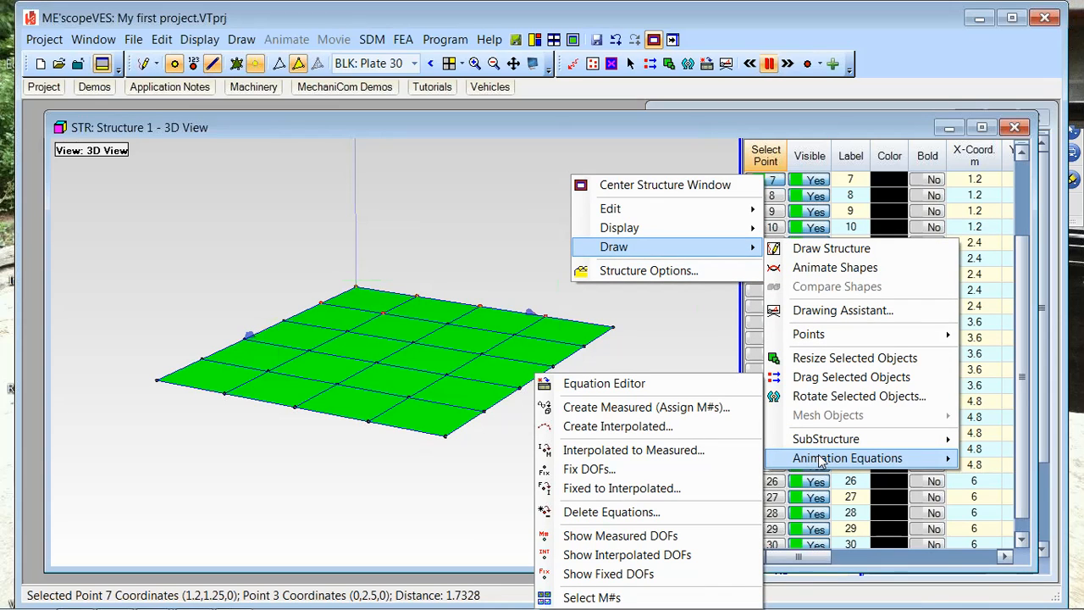
left_click(665, 537)
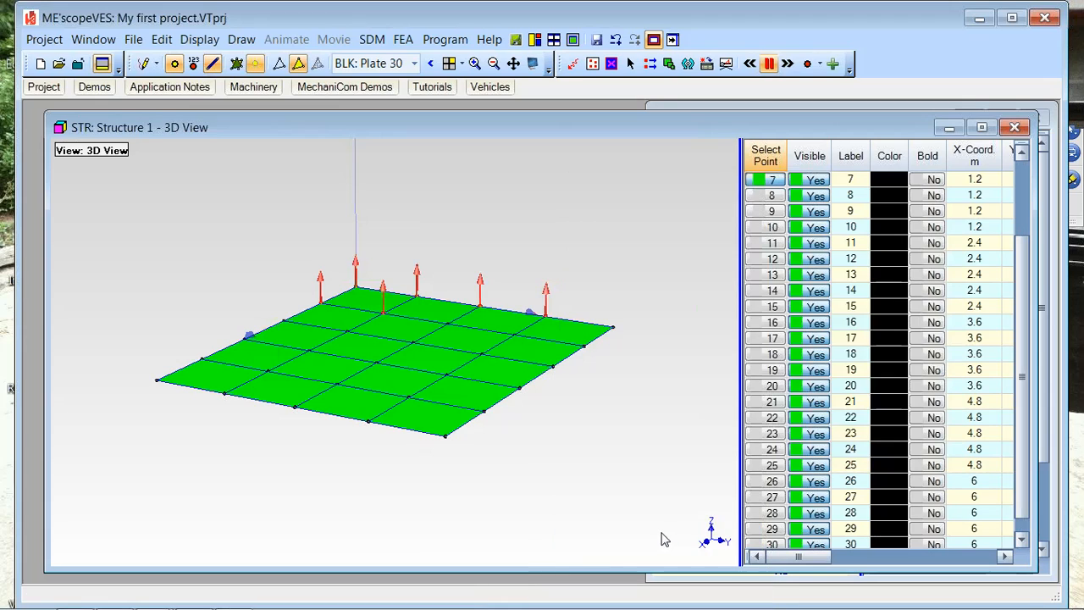
Step: Add points 8, 9, 10, 5, 15, 14 and 13 to the selection to show their measured DOF arrows
left_click(454, 328, "ctrl")
left_click(506, 333, "ctrl")
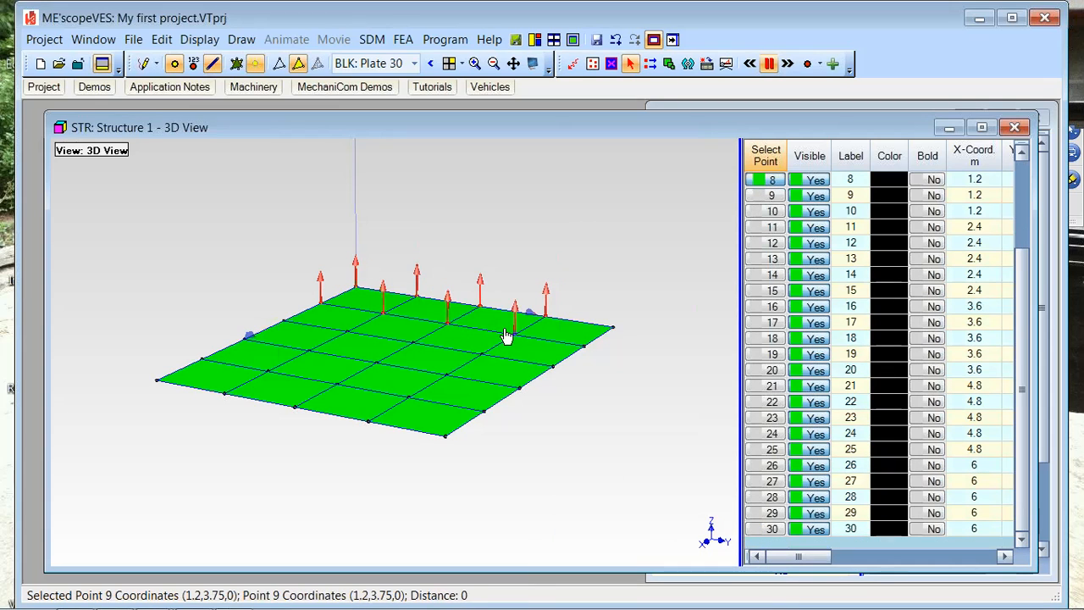
left_click(584, 344, "ctrl")
left_click(614, 326, "ctrl")
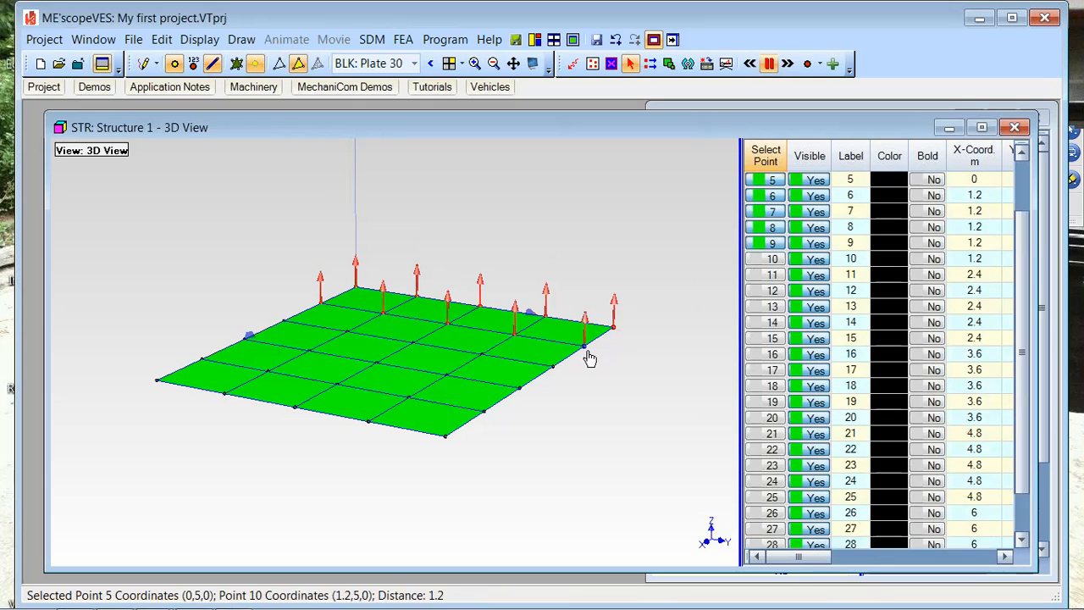
left_click(552, 367, "ctrl")
left_click(483, 355, "ctrl")
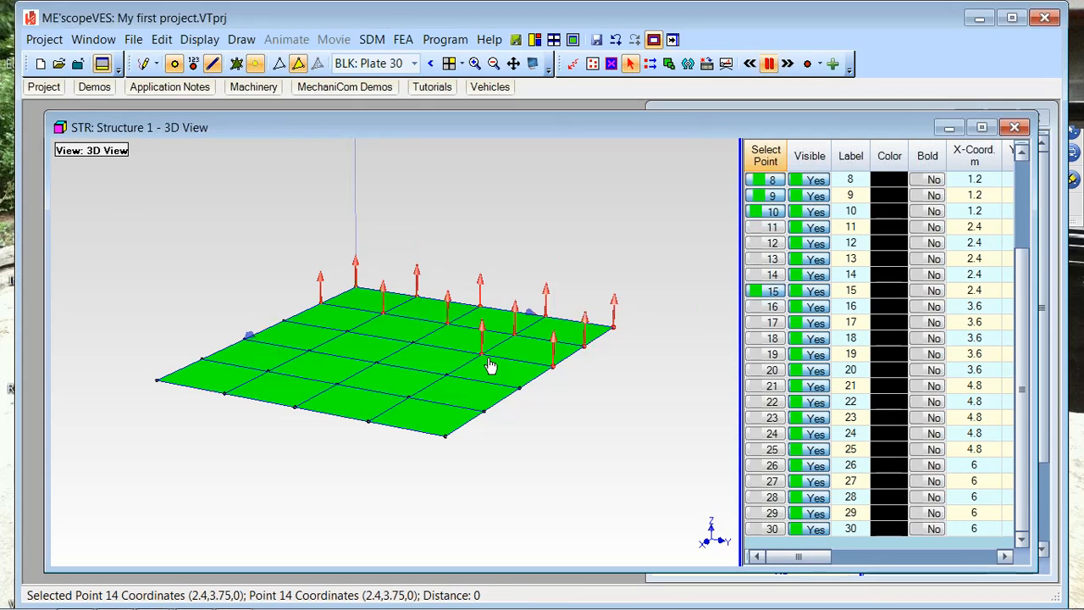
left_click(428, 350, "ctrl")
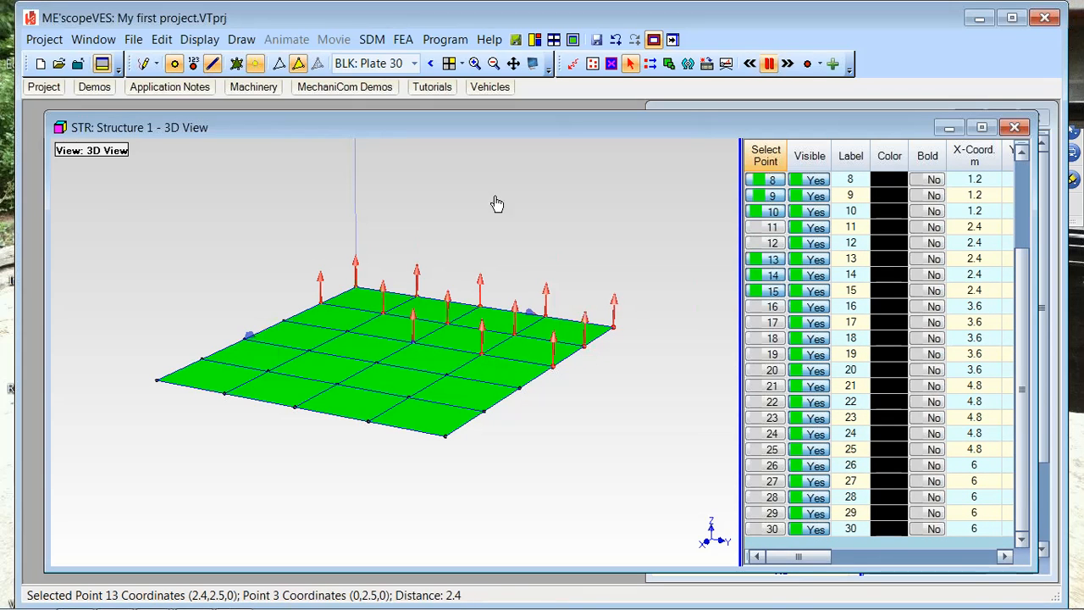
scroll(501, 176, "up", 2)
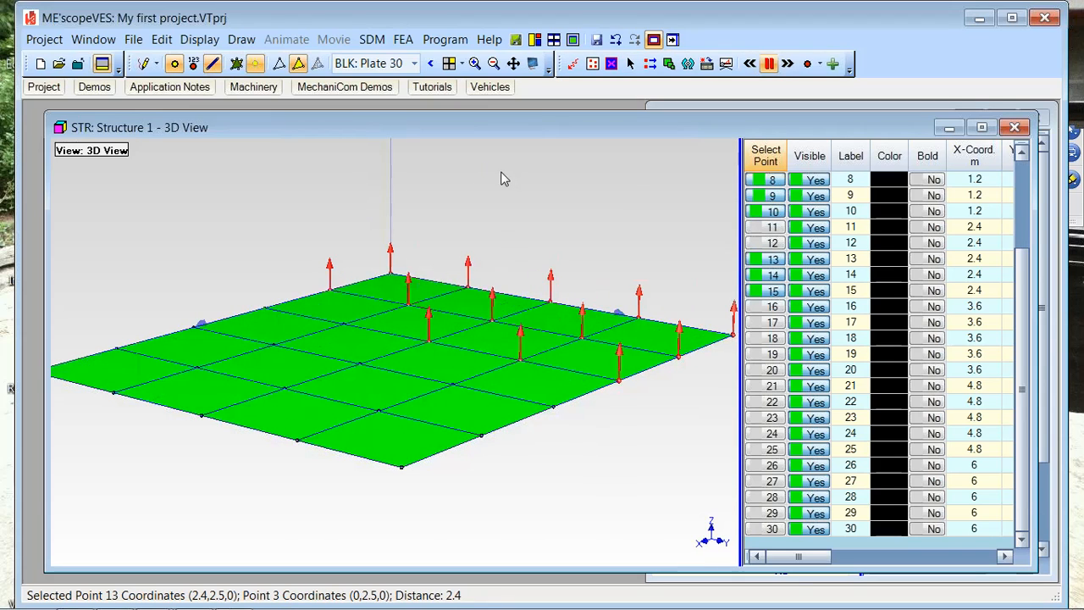
right_click(334, 178)
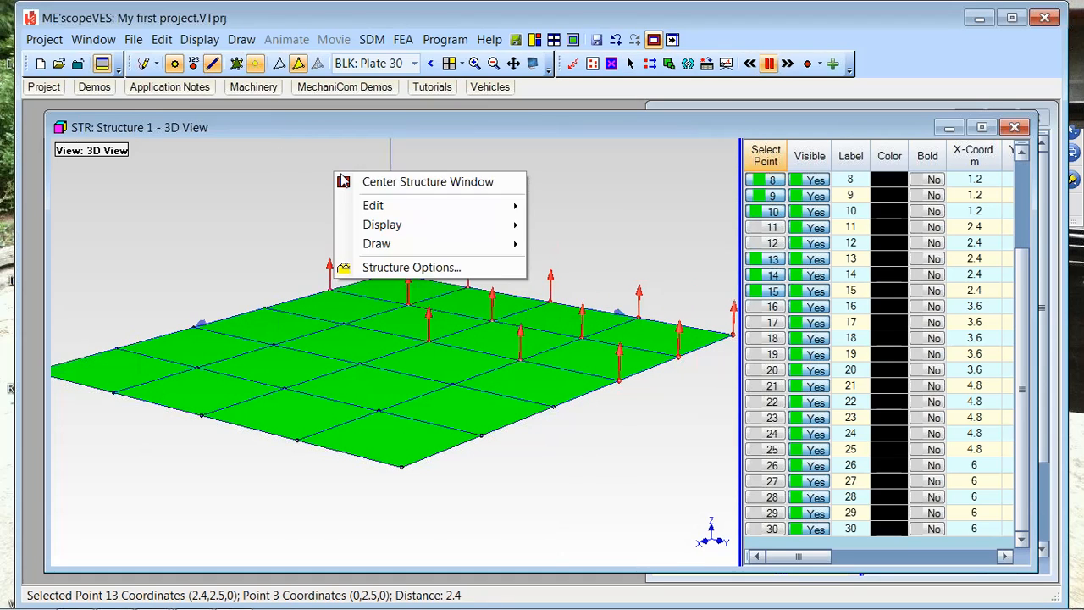
mouse_move(411, 252)
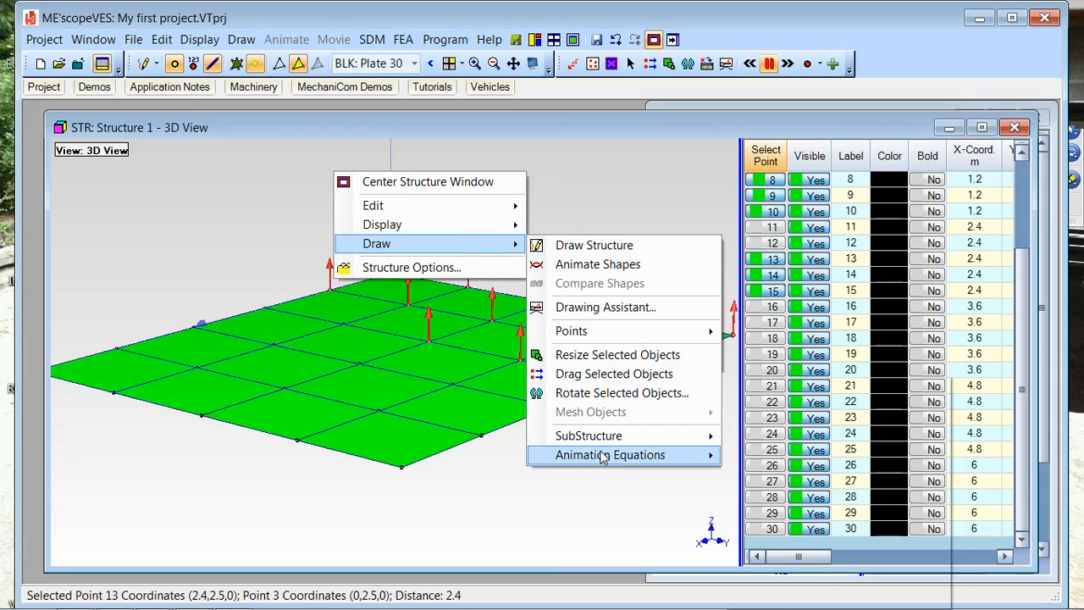
mouse_move(604, 458)
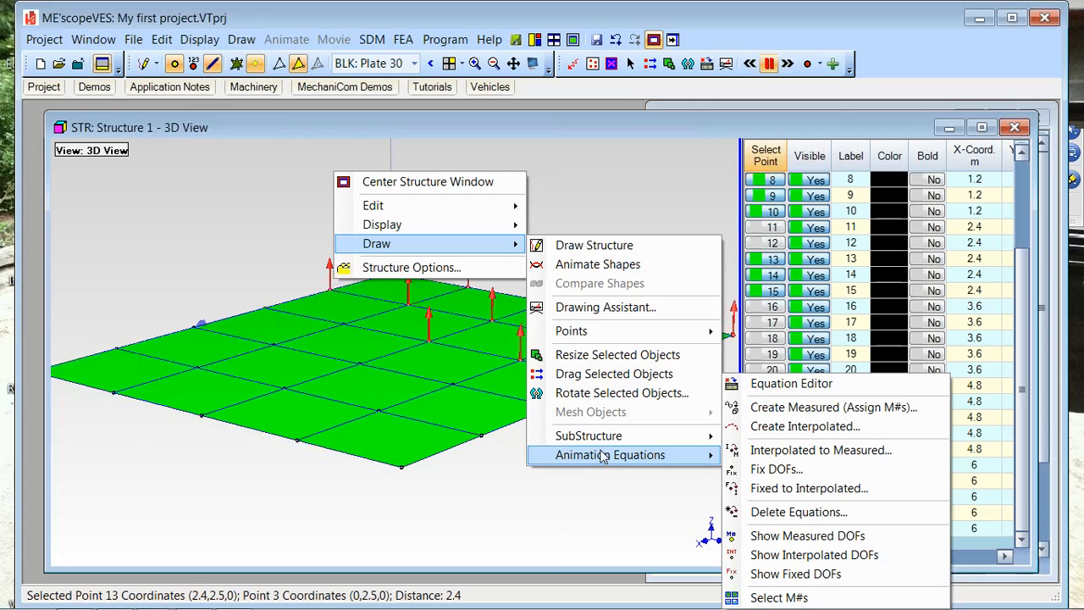
left_click(641, 175)
Step: Start animating the plate's shapes from the Plate 30 FRFs
right_click(573, 210)
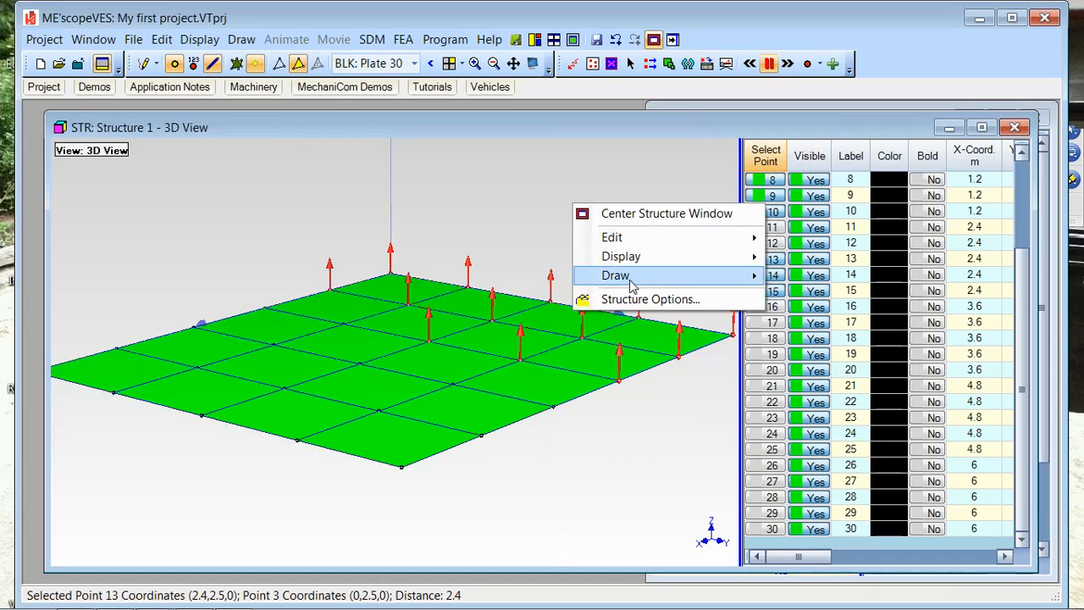
mouse_move(638, 278)
left_click(834, 296)
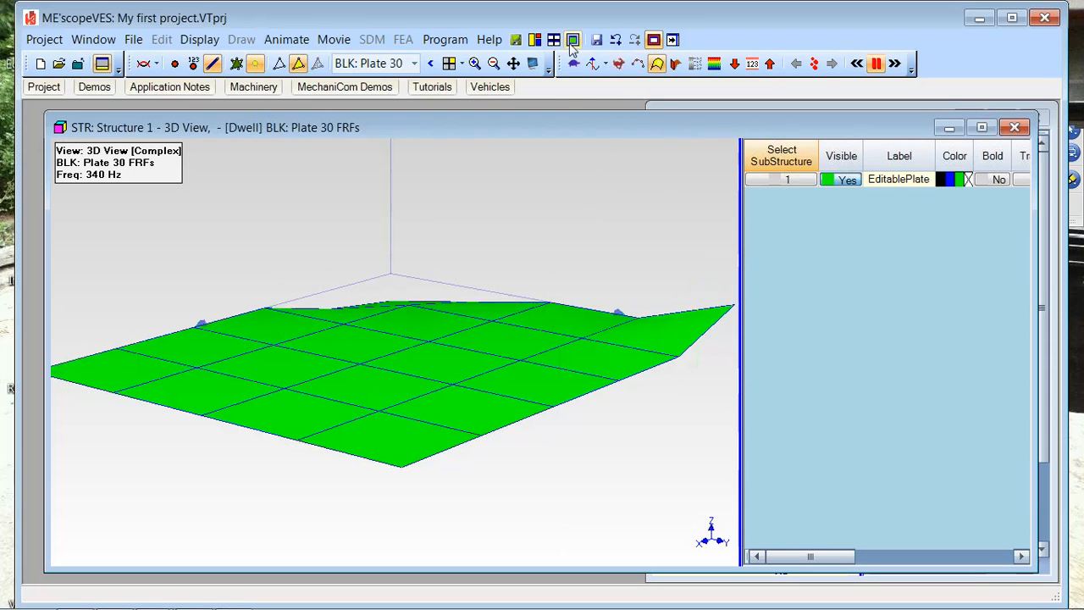
Step: Arrange the windows for animation with equal widths for structure and FRFs, and hide the structure window's spreadsheet
left_click(540, 42)
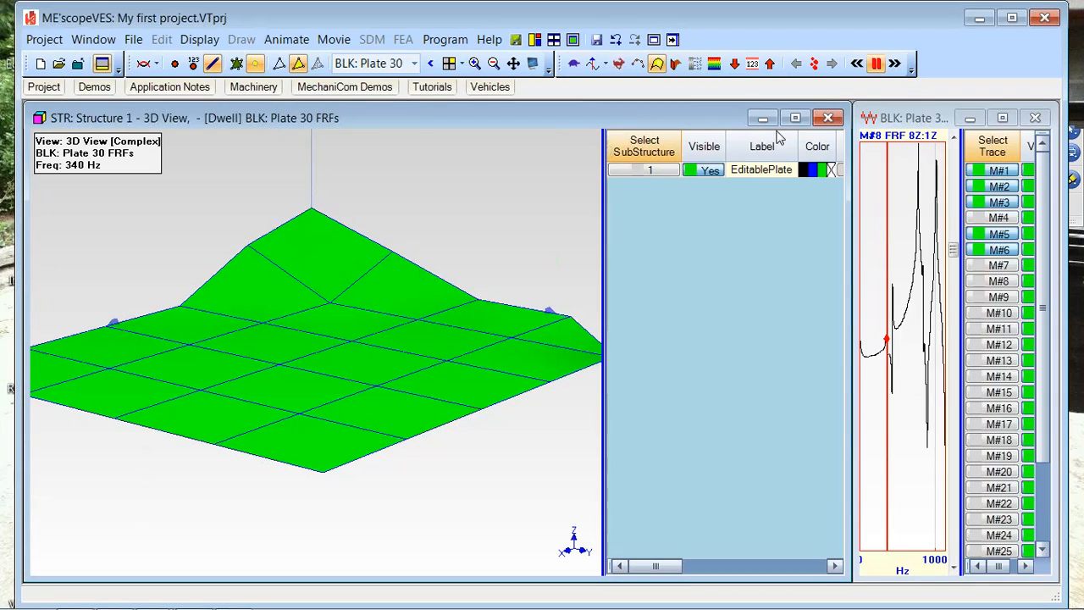
left_click_drag(855, 128, 554, 155)
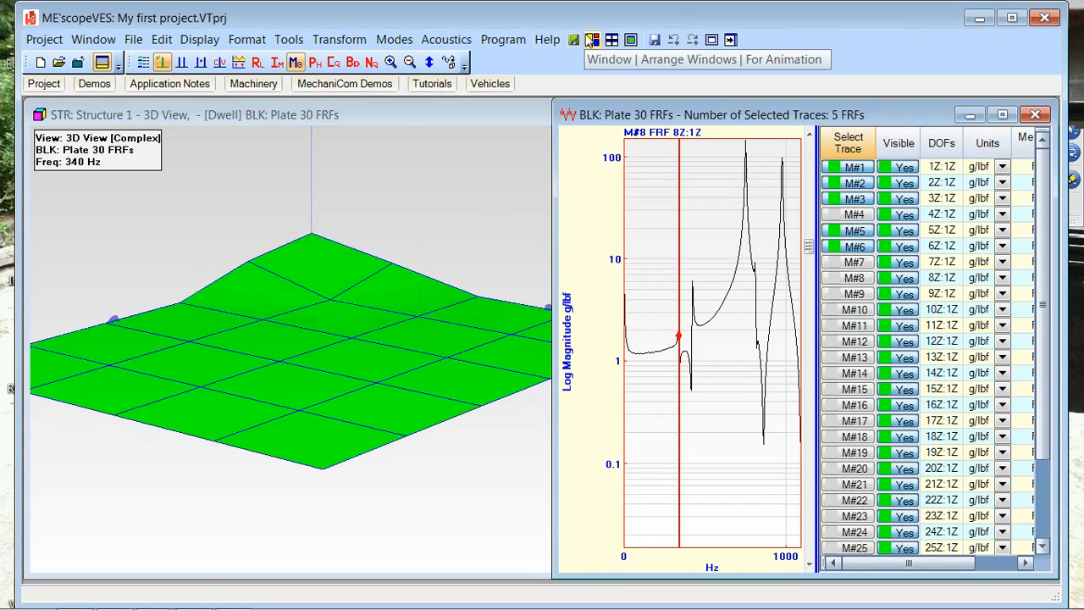
left_click(591, 40)
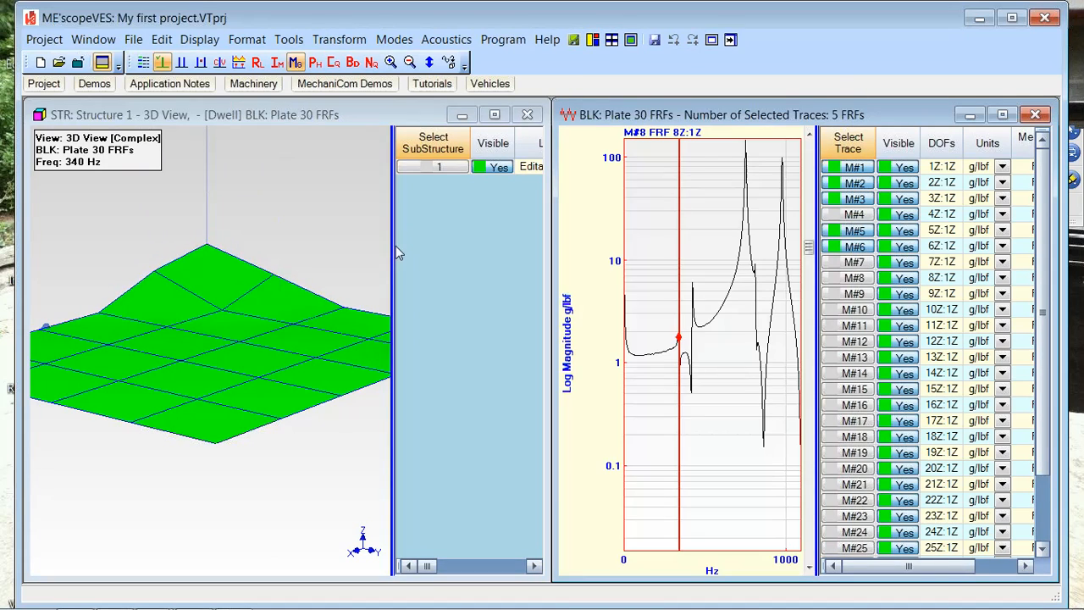
left_click_drag(394, 248, 588, 249)
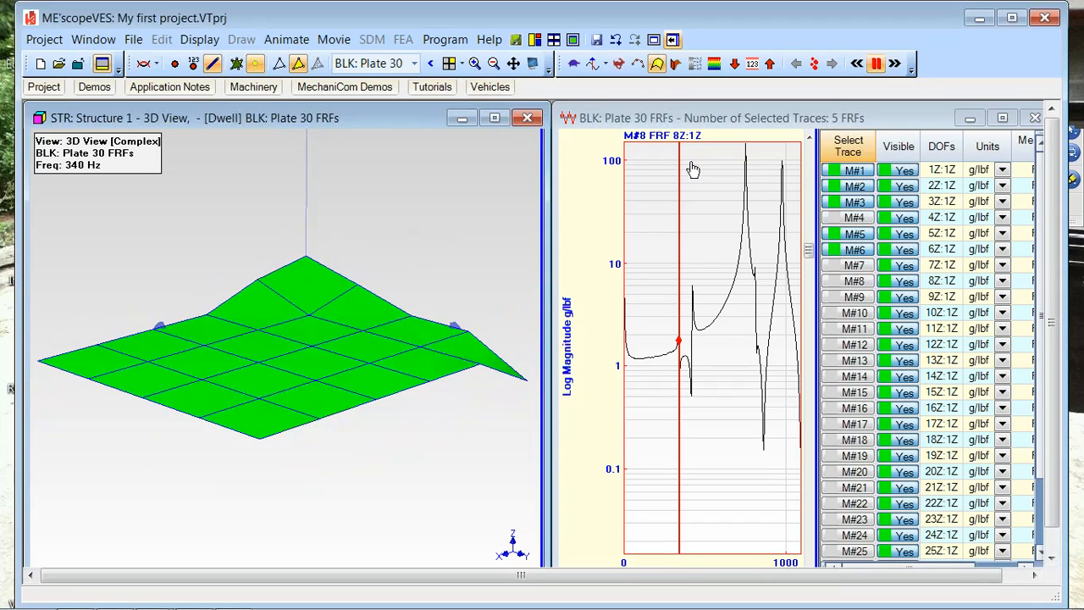
Step: Clear the trace selection, select M#1 and M#12, and deselect M#1 so only M#12 animates
left_click(846, 147)
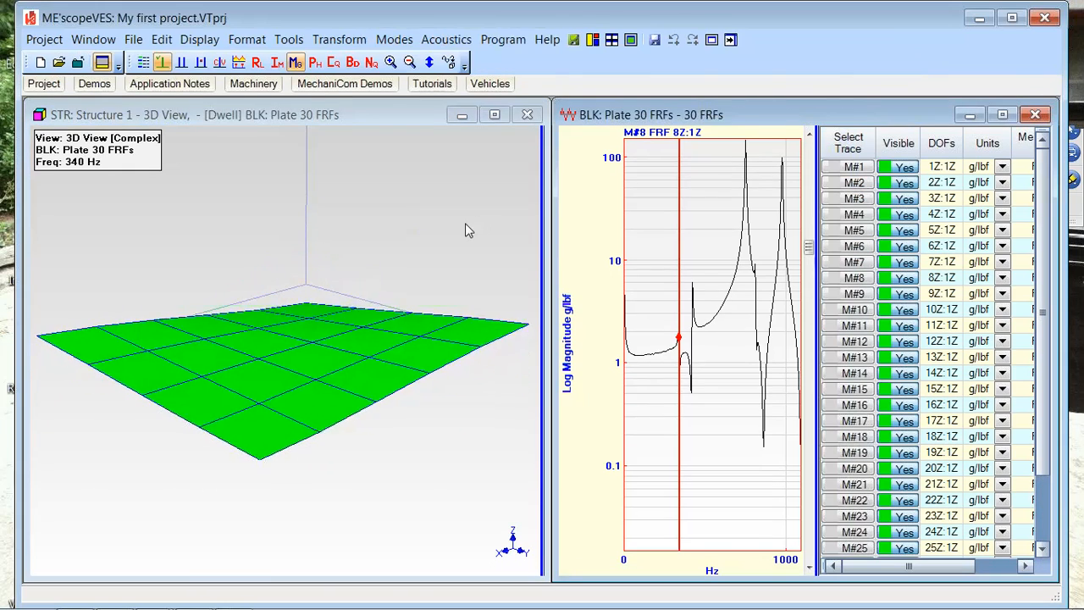
left_click(843, 167)
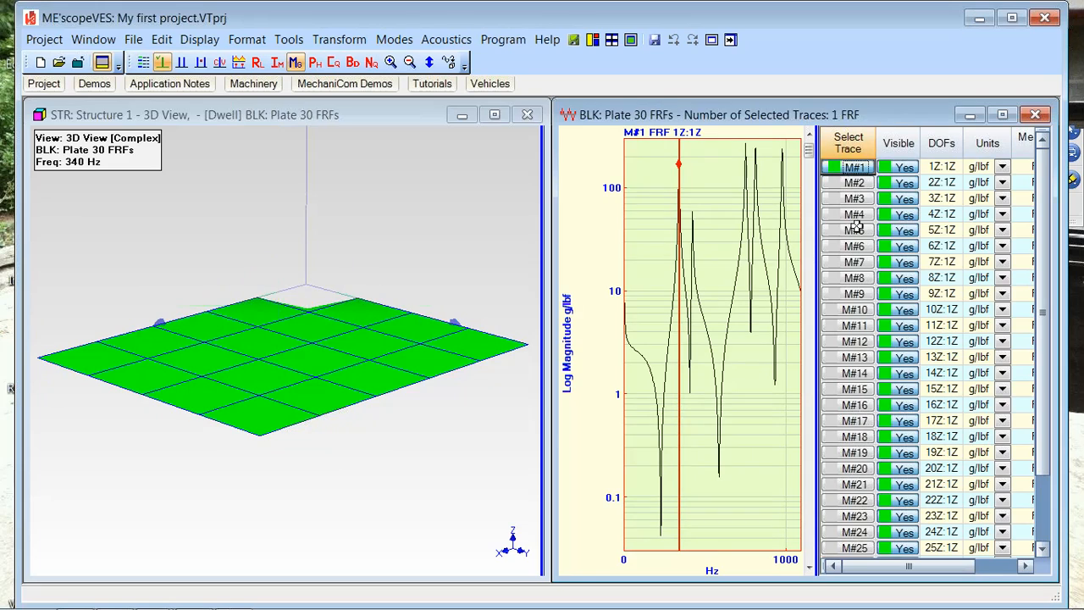
left_click(853, 344)
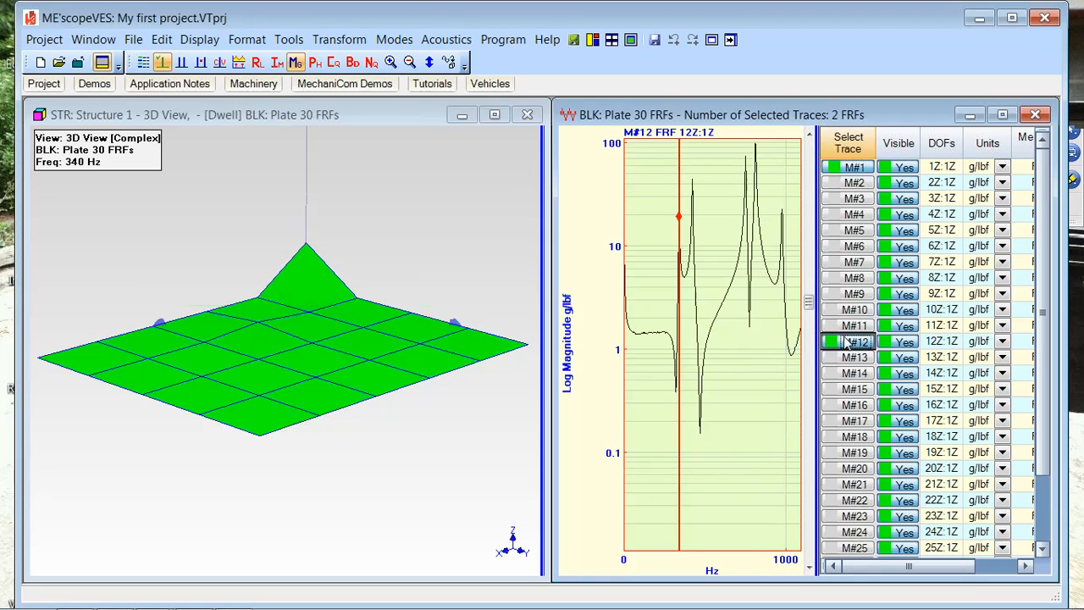
left_click(852, 166)
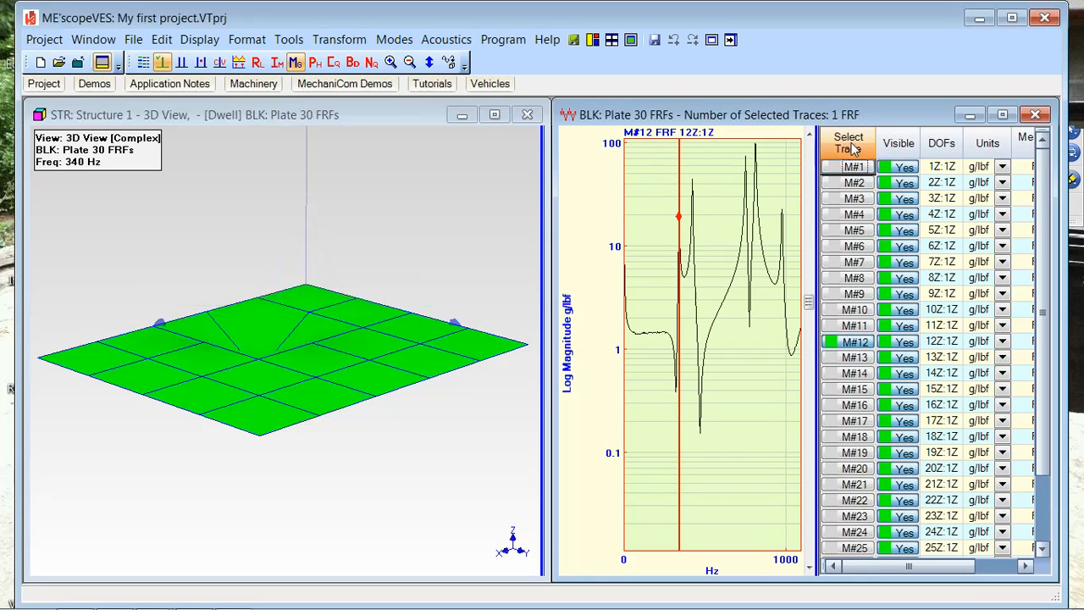
Step: Add traces M#1 through M#11 to the selection so their plate points animate together with M#12
left_click(852, 167)
left_click(854, 183)
left_click(856, 199)
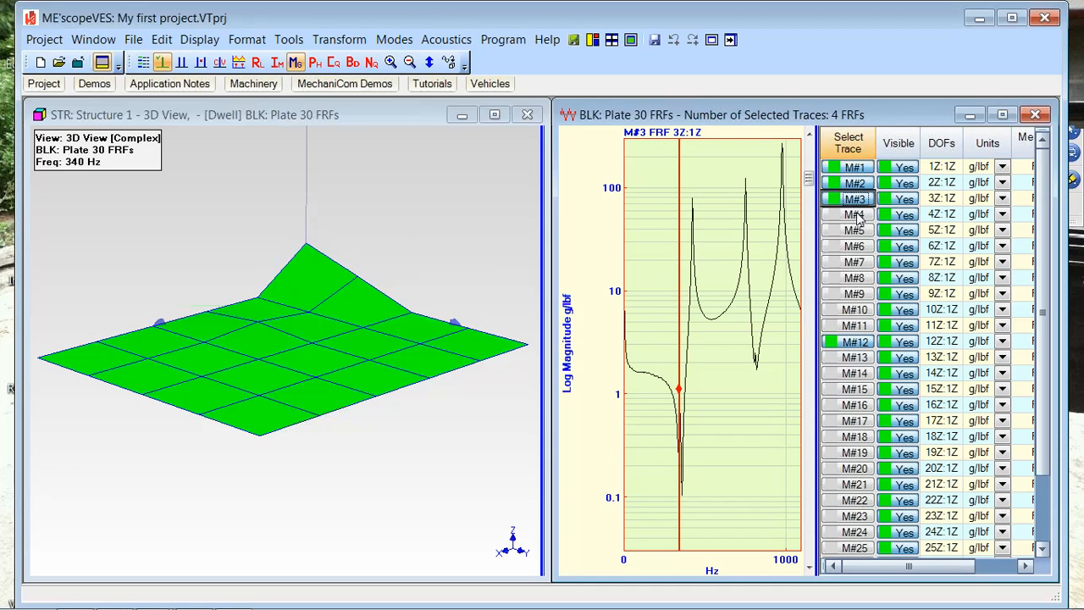
left_click(857, 215)
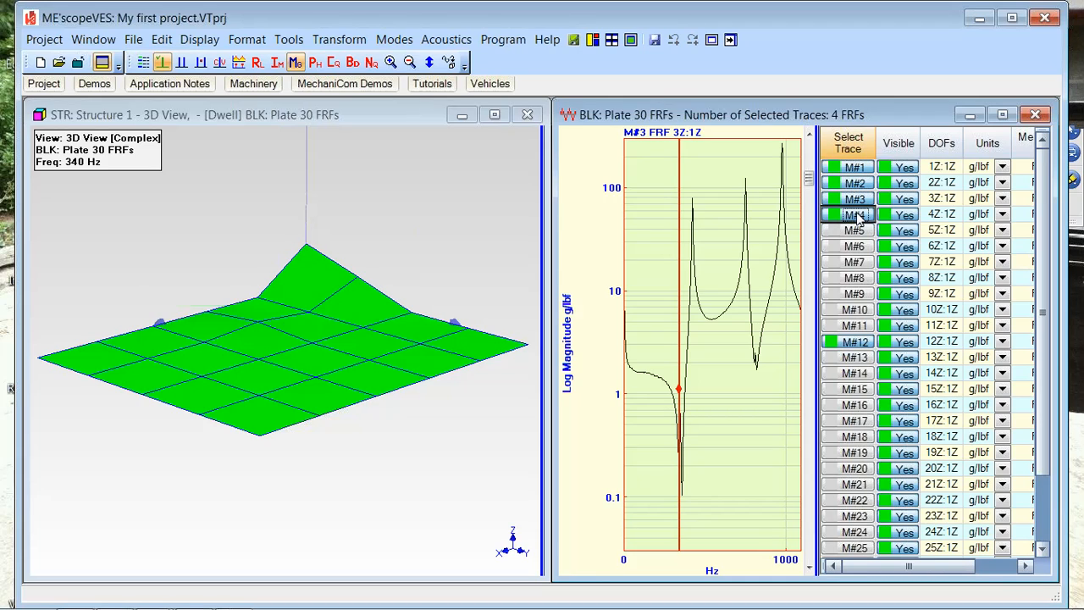
left_click_drag(857, 215, 852, 287)
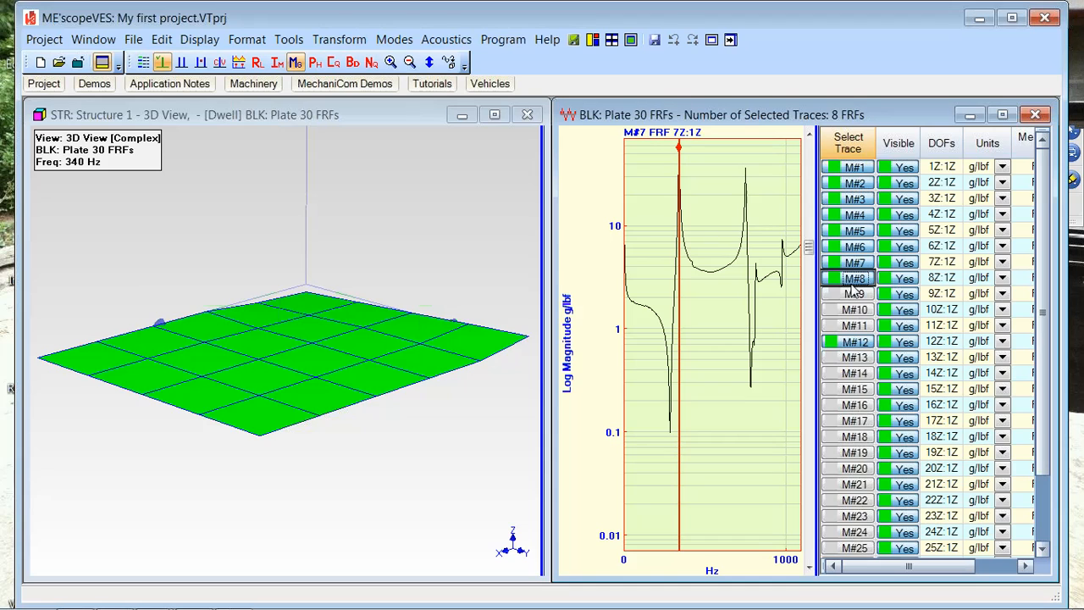
left_click_drag(853, 289, 855, 325)
Step: View the partial plate animation from several angles and move the FRF line cursor to 104 Hz
left_click_drag(469, 293, 484, 213)
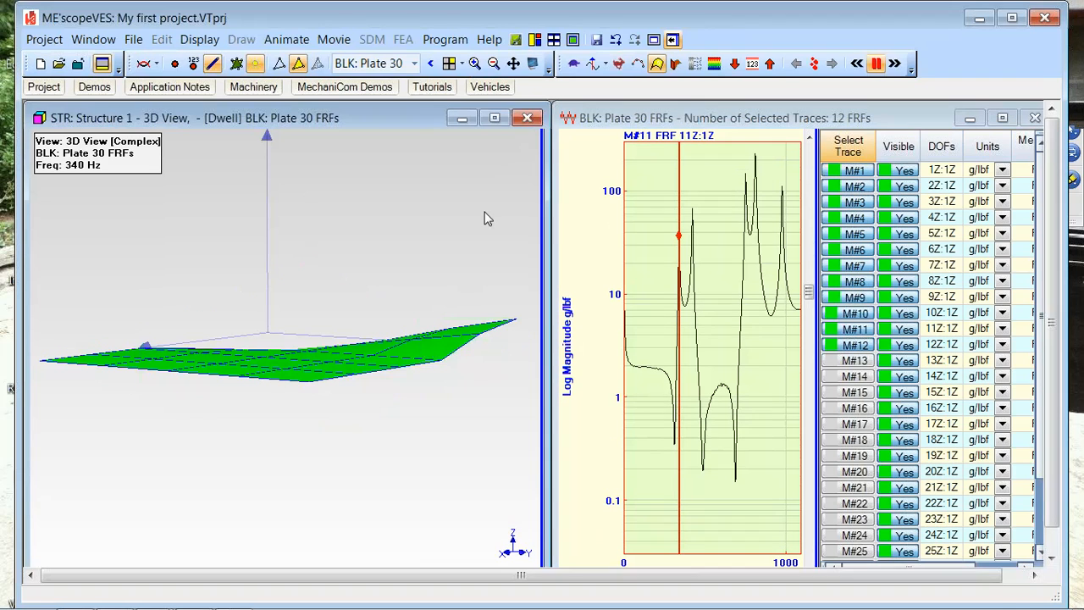
left_click_drag(484, 212, 479, 235)
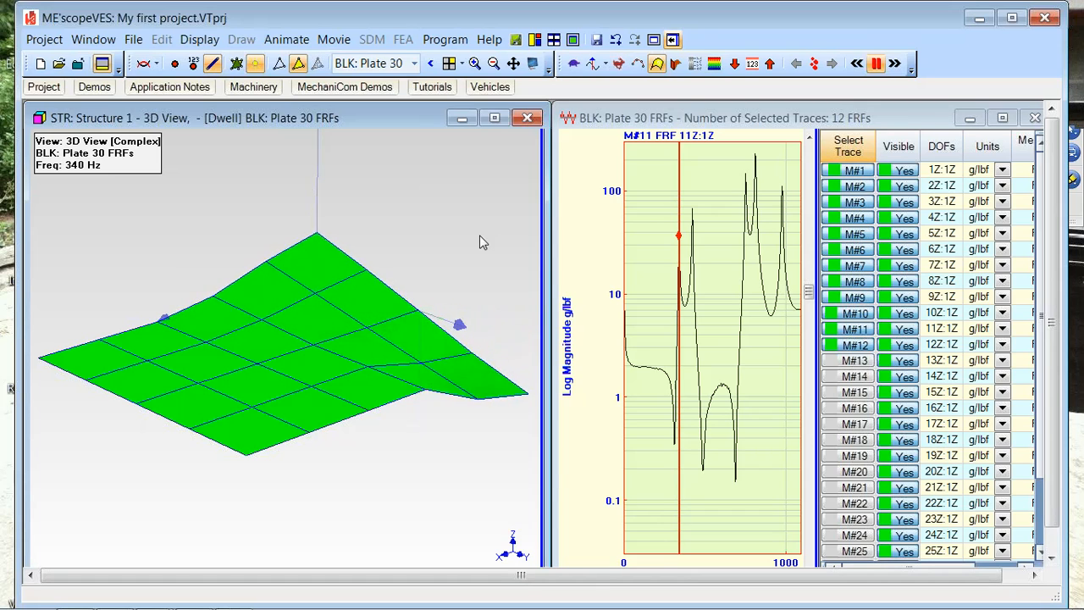
left_click(681, 211)
left_click_drag(678, 207, 642, 194)
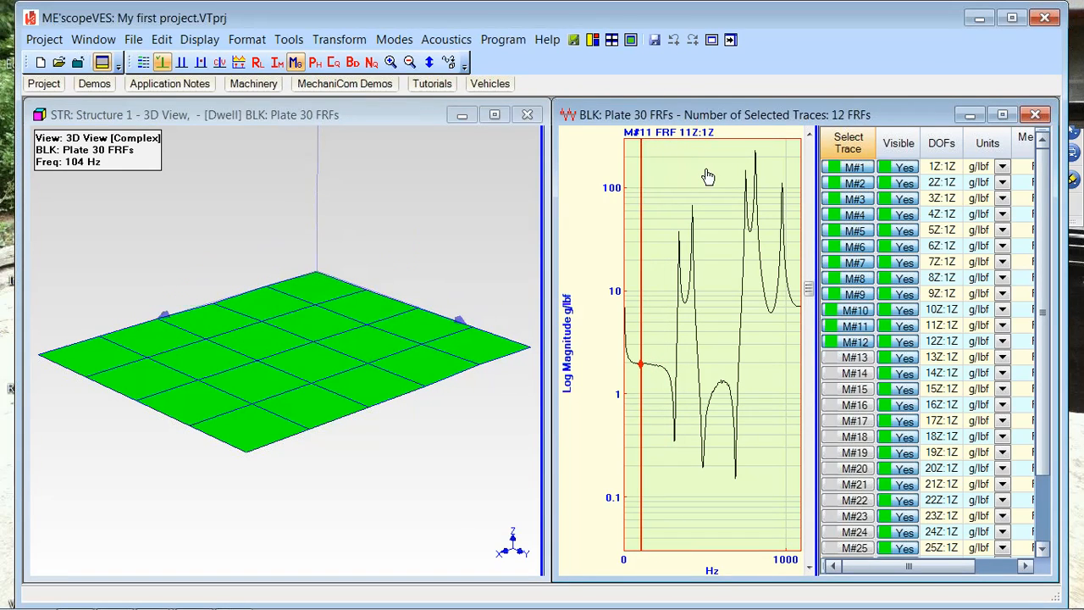
Step: Clear the trace selection so all FRFs animate the plate, and move the line cursor to 44 Hz
left_click(849, 150)
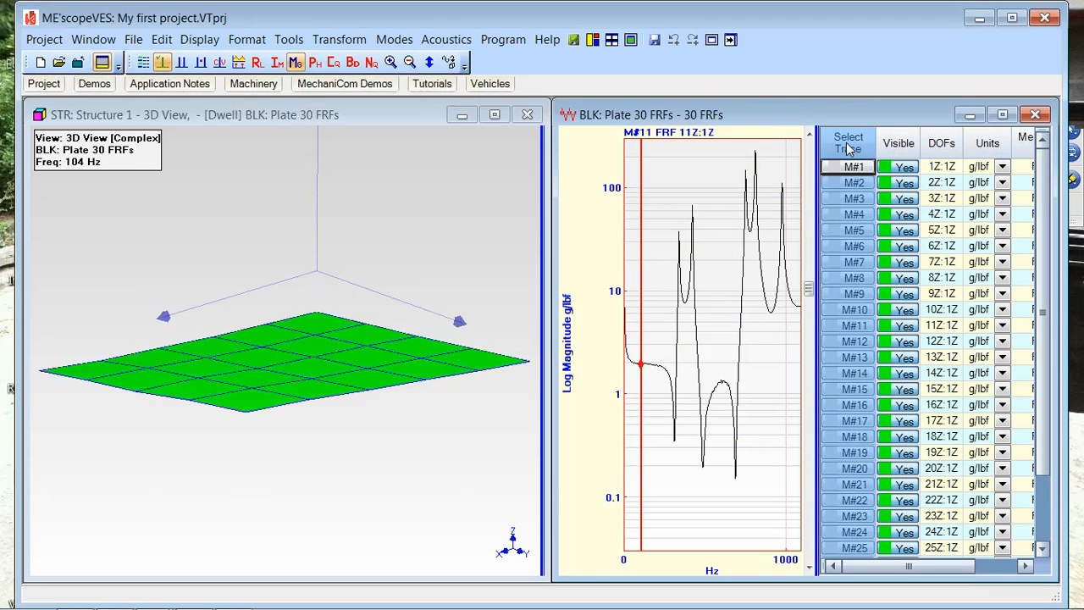
left_click_drag(641, 202, 630, 201)
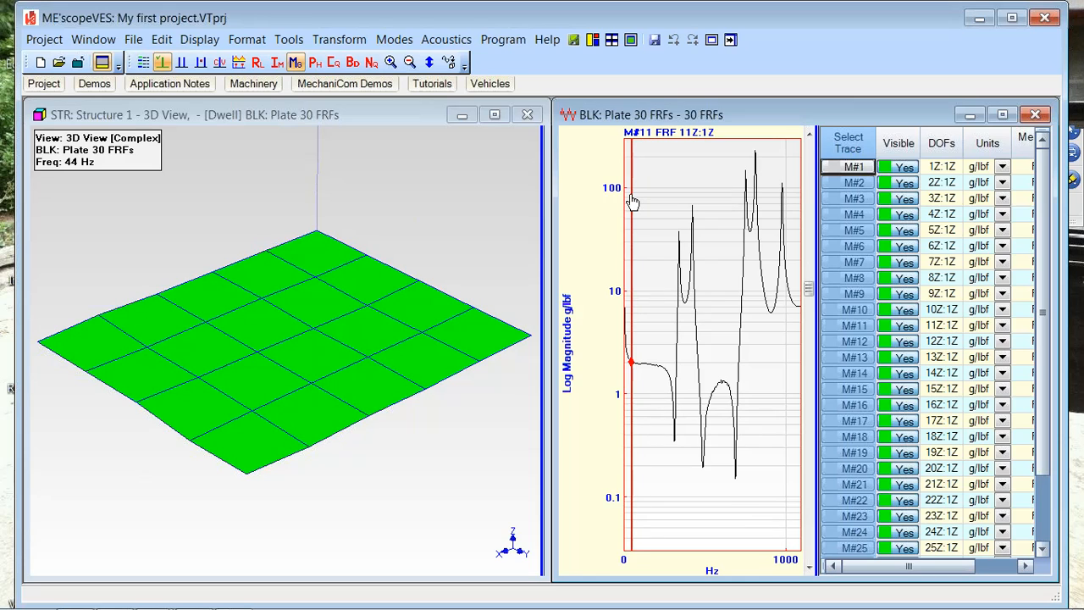
left_click(489, 246)
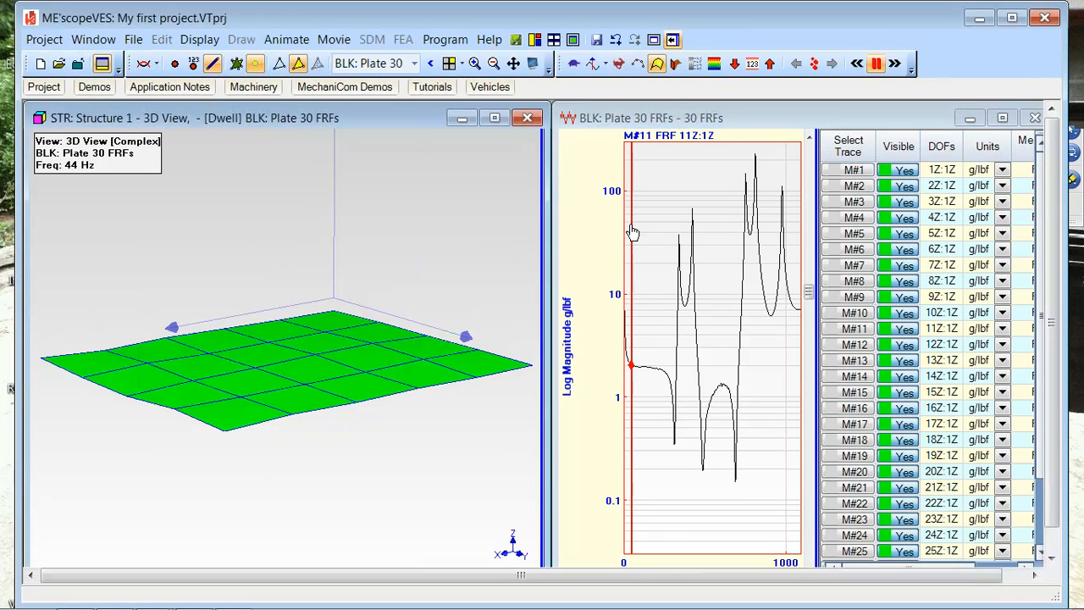
Step: Move the line cursor to 172 Hz and widen the FRF graph to cover the traces spreadsheet
left_click_drag(631, 233, 652, 233)
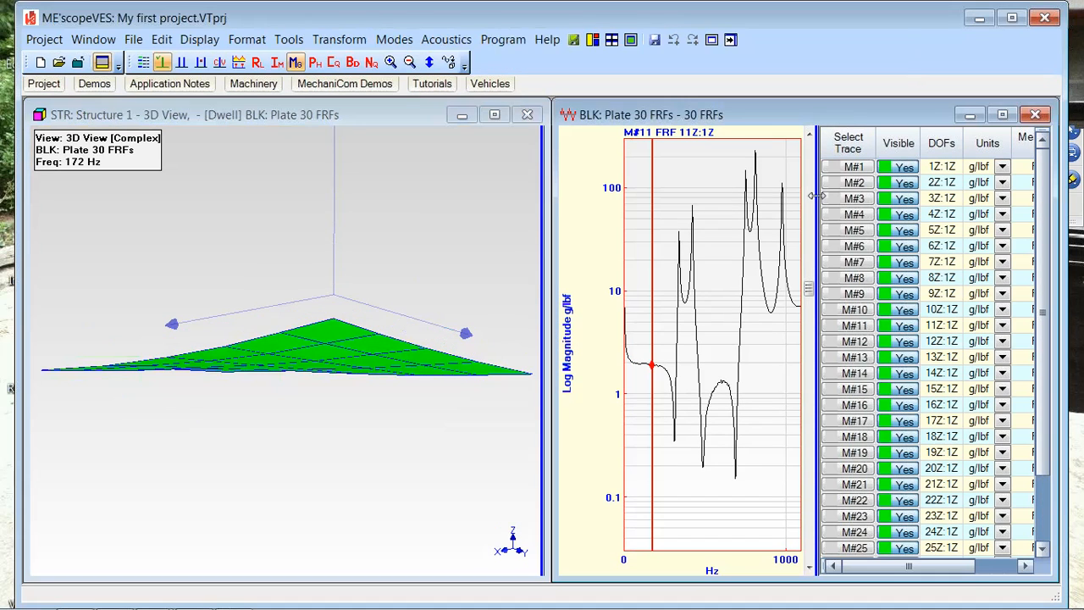
left_click_drag(816, 196, 1050, 197)
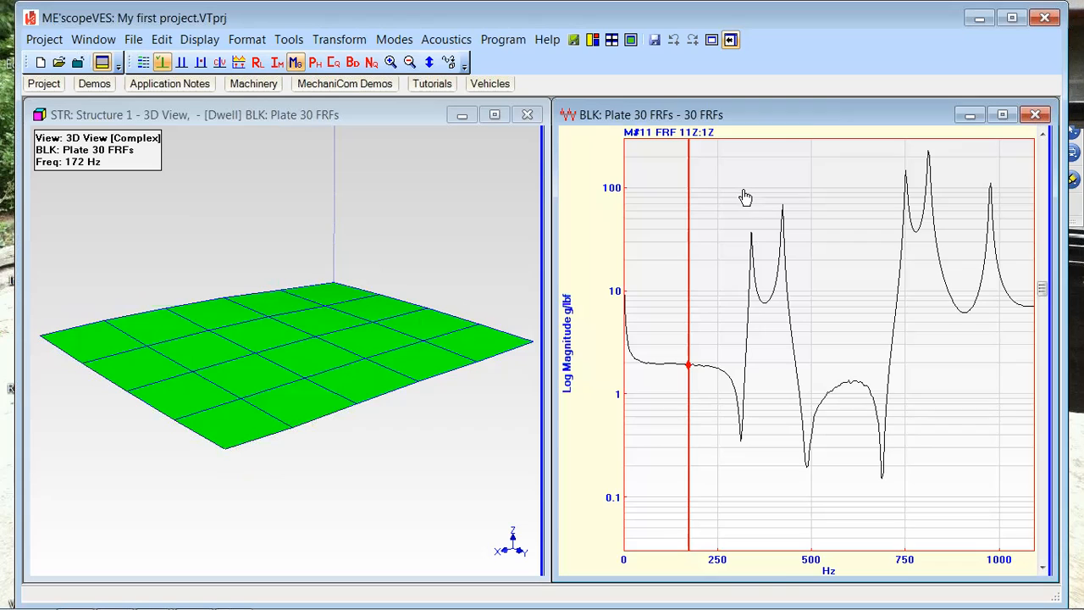
Step: Switch the FRF graph to the Peak Cursor and place its band around the first resonance peak at about 340 Hz
right_click(743, 195)
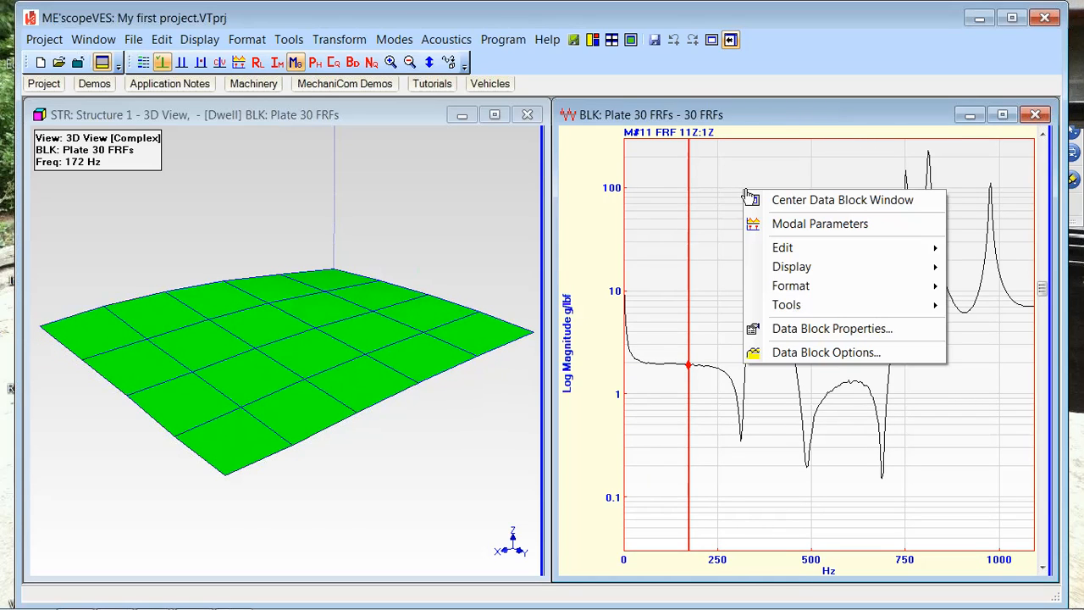
mouse_move(788, 269)
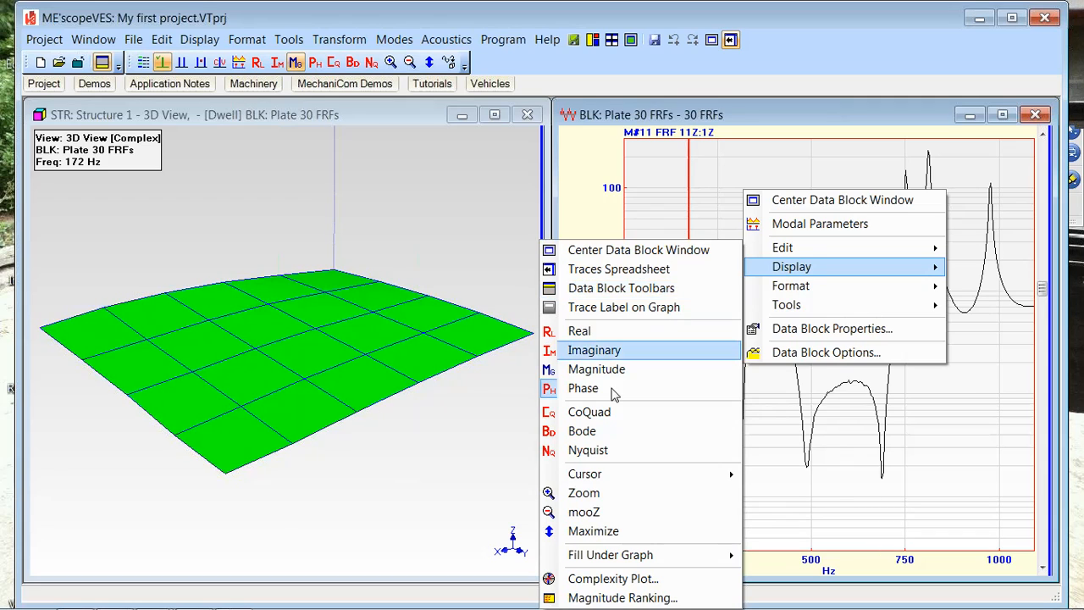
mouse_move(614, 473)
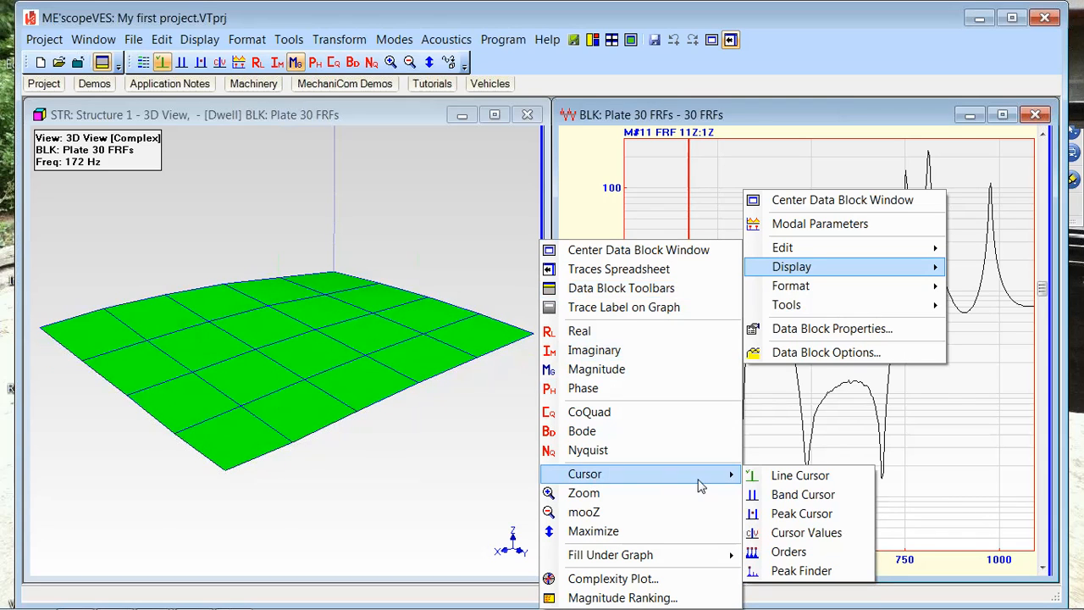
left_click(802, 513)
left_click_drag(641, 278, 770, 285)
left_click_drag(634, 266, 757, 273)
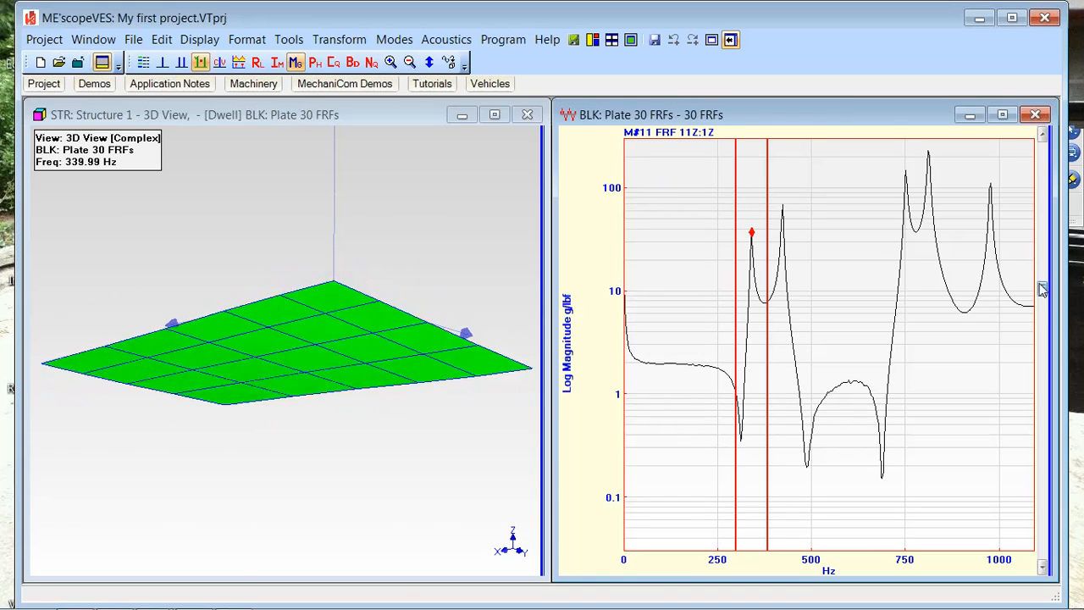
Step: Browse the displayed FRFs to M#3 and on to M#20, and shift the peak cursor band to the second resonance at about 424 Hz
mouse_move(1041, 292)
left_mouse_down()
mouse_move(1033, 169)
mouse_move(1040, 203)
mouse_move(1040, 186)
left_mouse_up()
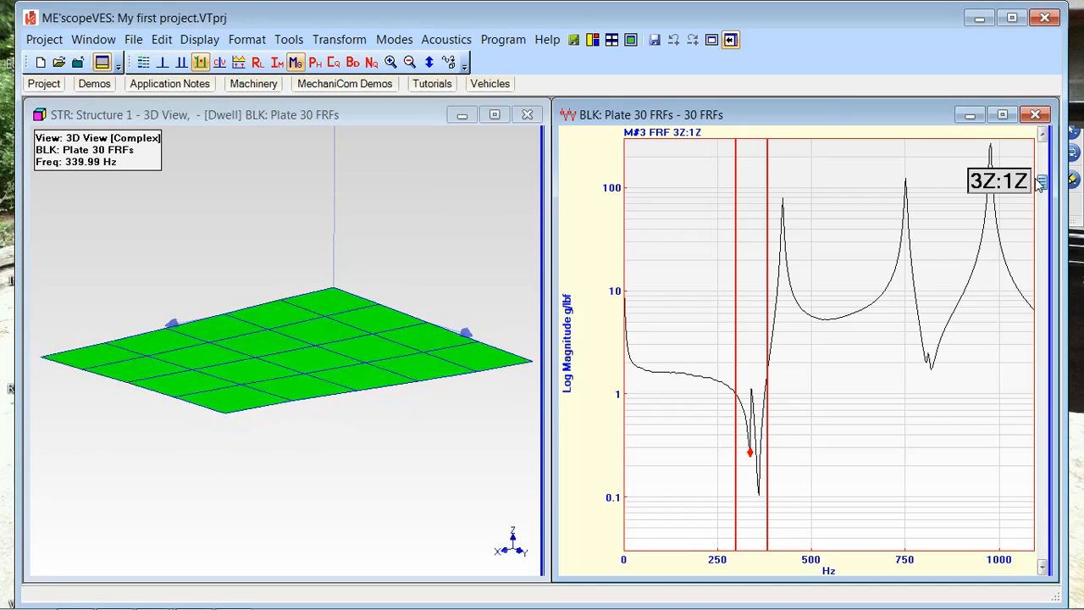
left_click_drag(1041, 184, 1058, 412)
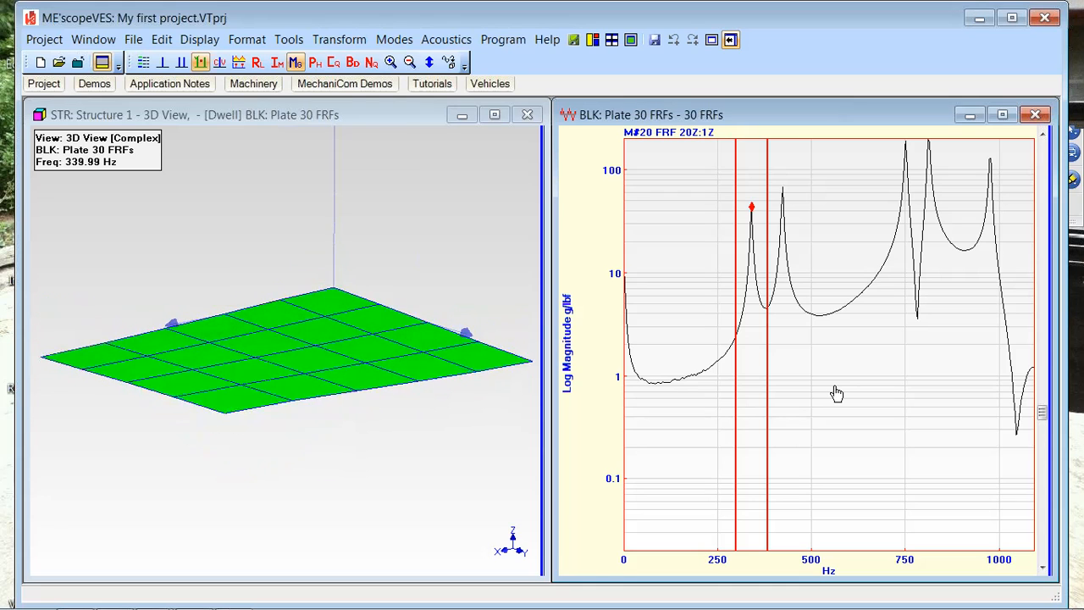
left_click_drag(744, 181, 774, 181)
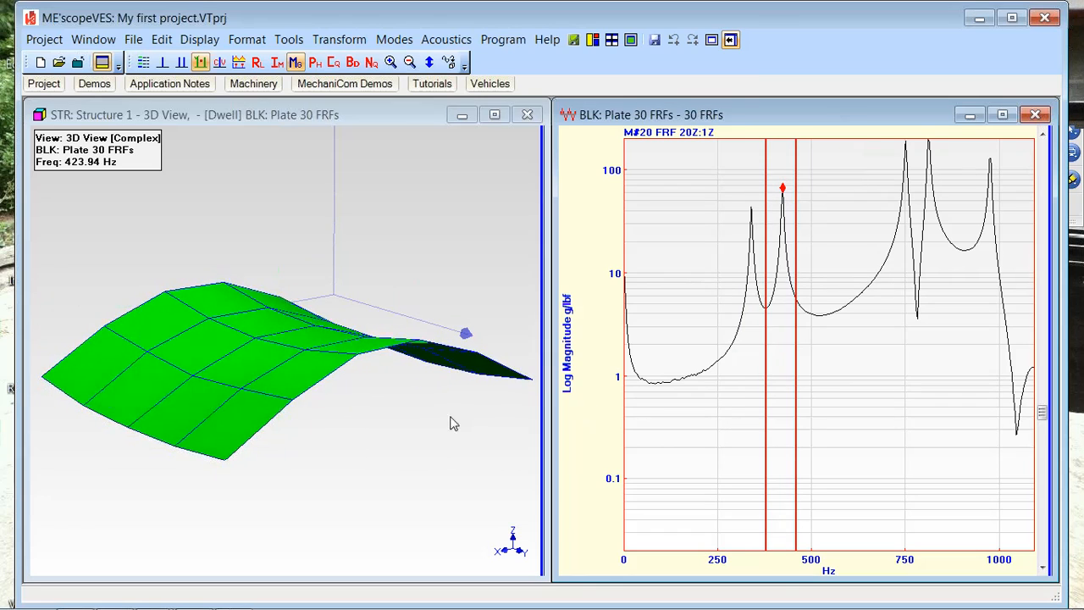
left_click(447, 440)
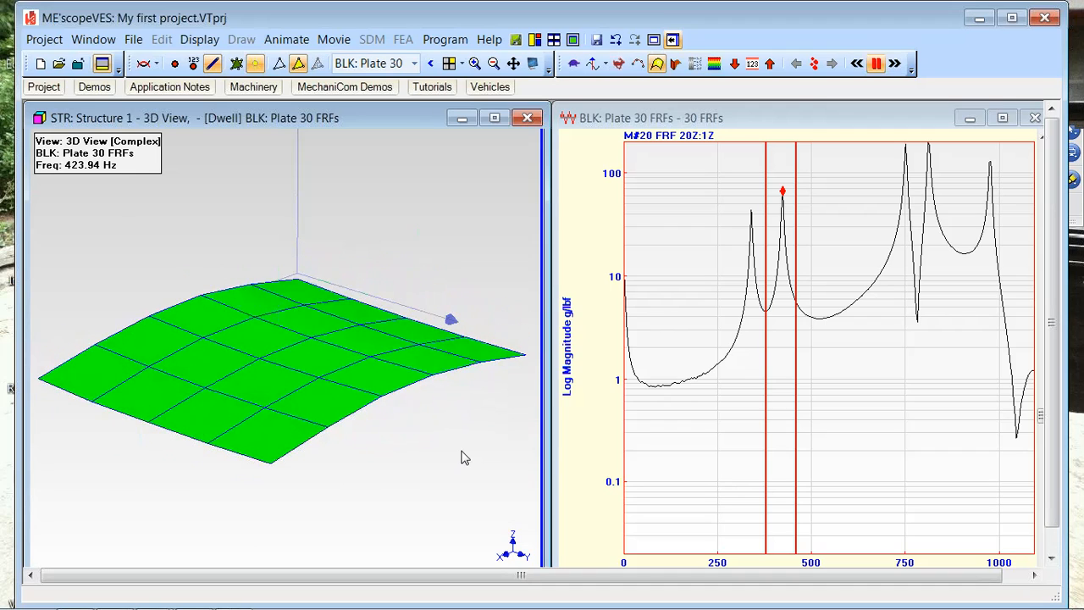
Step: Switch the FRF graph back to the Line Cursor and place it between the first two resonance peaks at 384 Hz
right_click(677, 249)
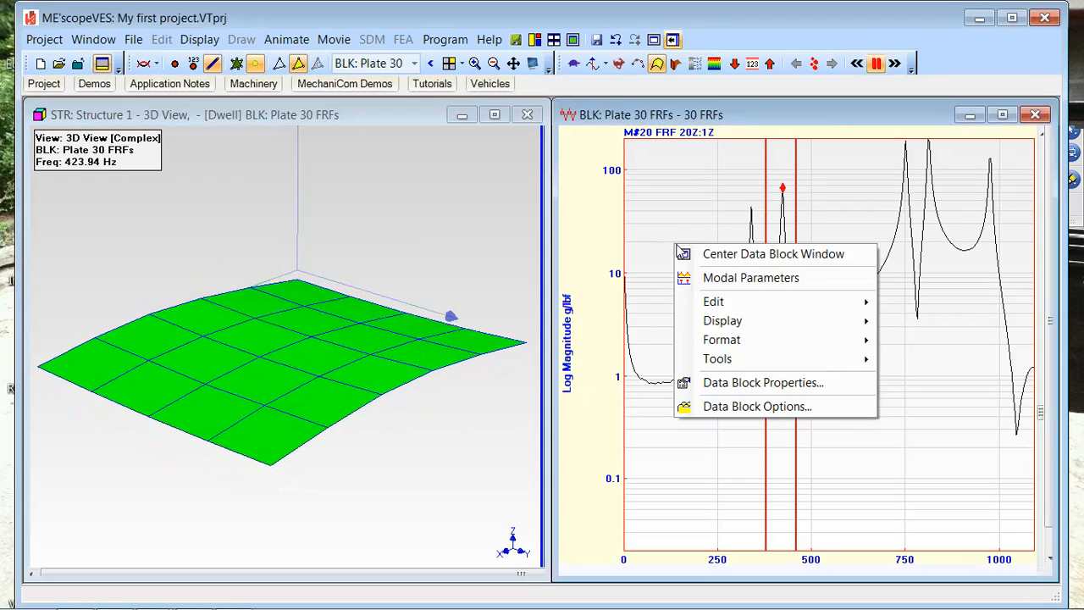
mouse_move(708, 359)
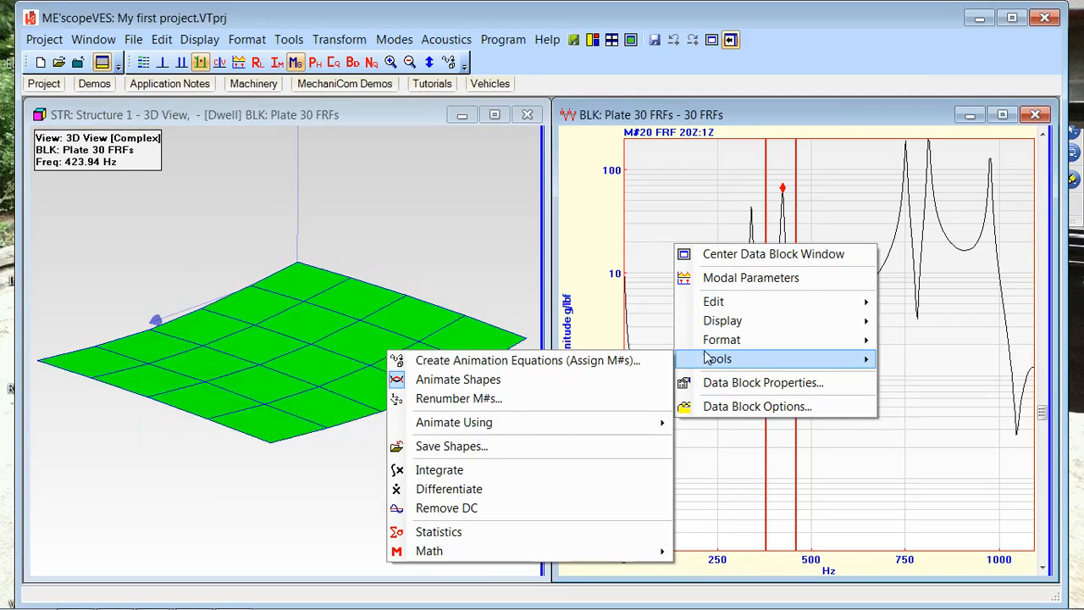
mouse_move(724, 322)
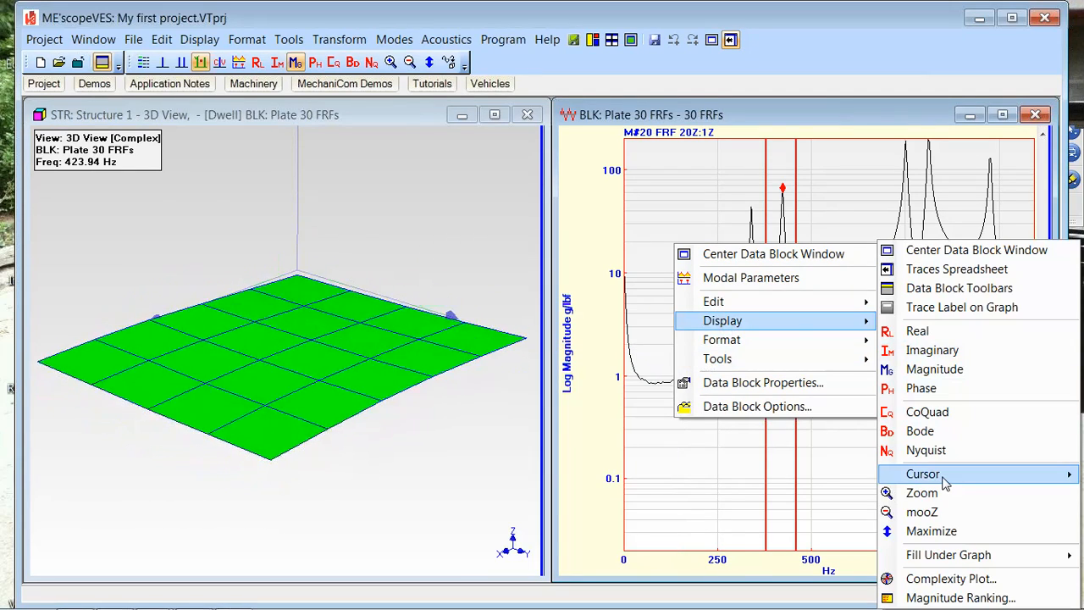
mouse_move(946, 482)
left_click(813, 478)
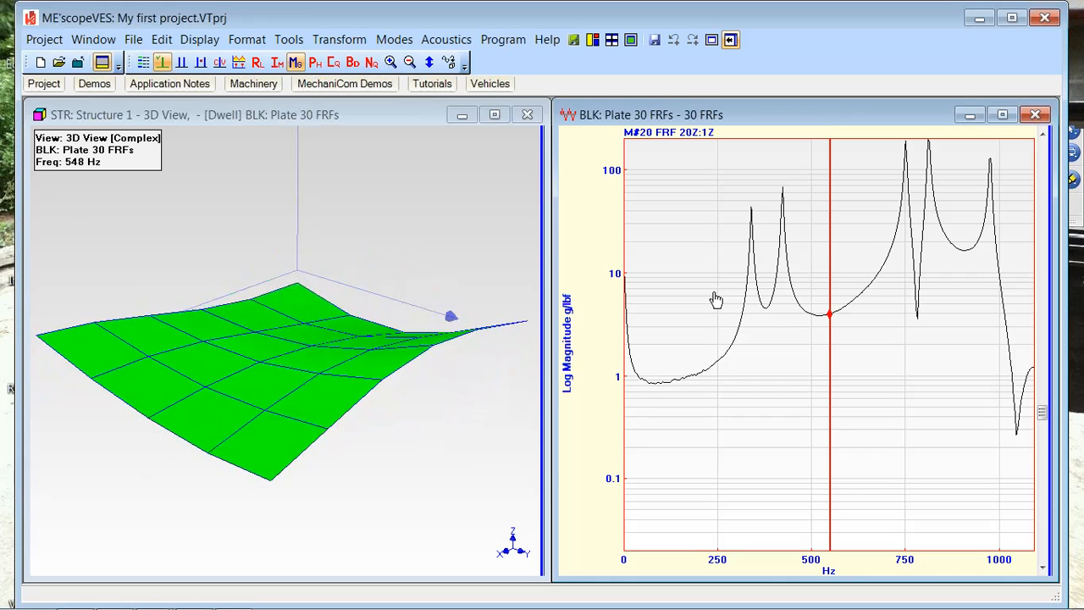
left_click_drag(830, 254, 774, 275)
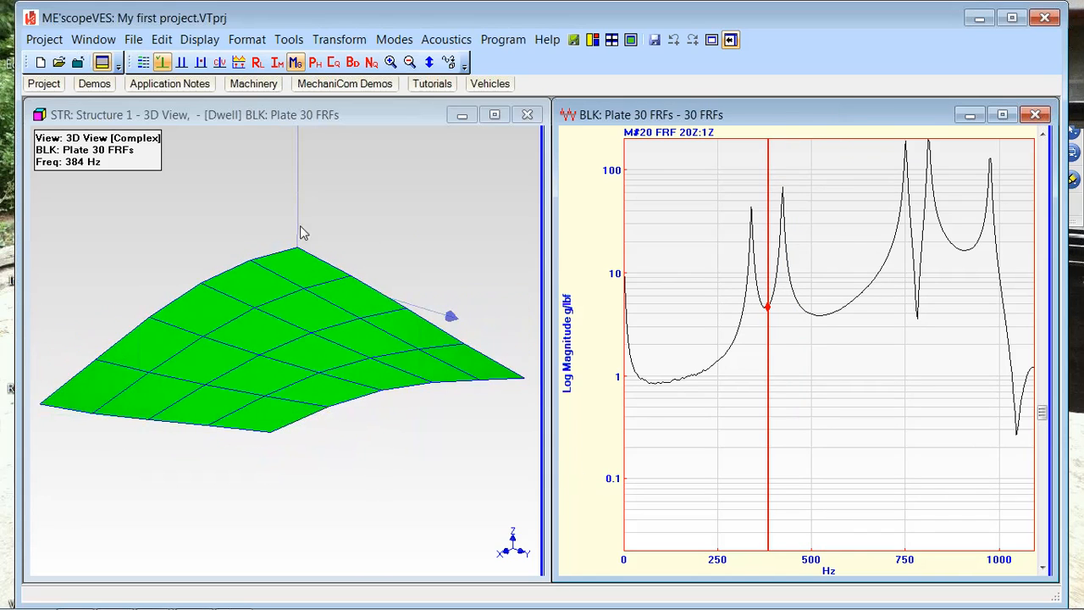
Step: Show the points and point numbers on the animated plate and move the line cursor to the first resonance peak at 340 Hz
left_click(200, 144)
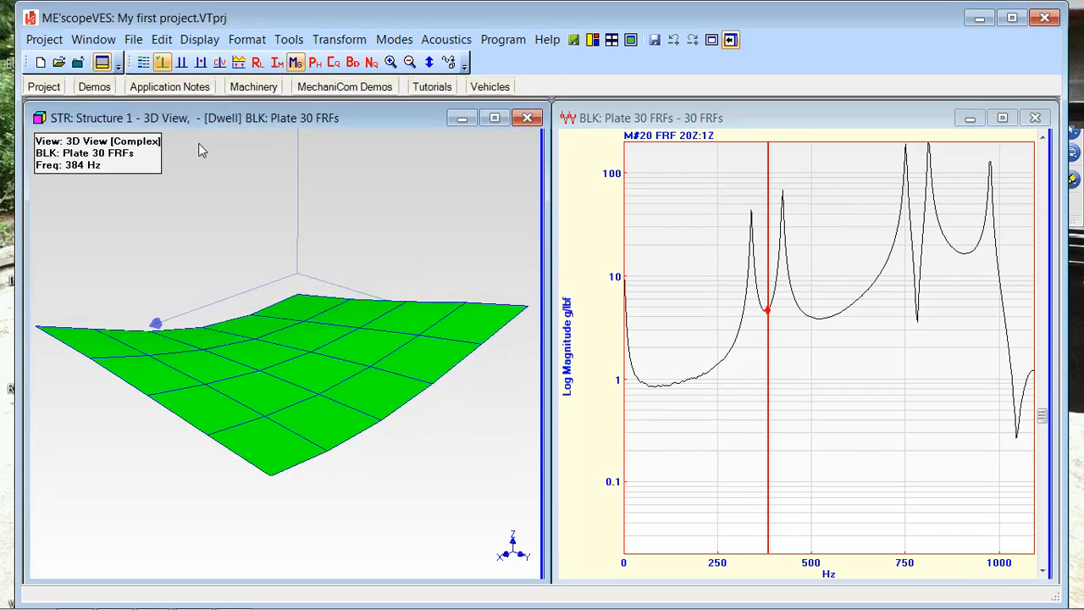
left_click(194, 65)
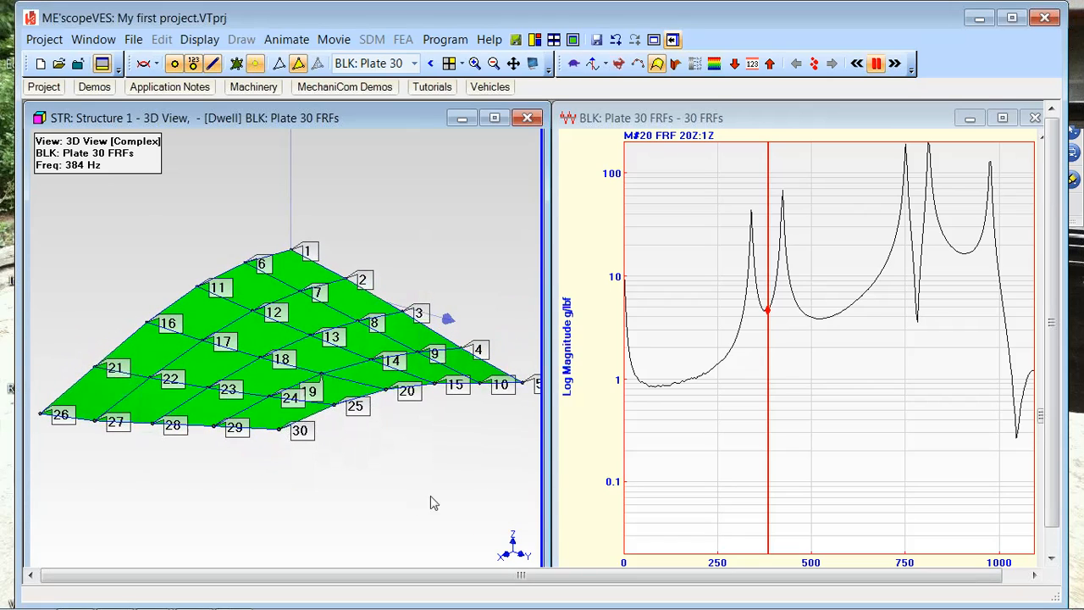
mouse_move(768, 251)
left_mouse_down()
mouse_move(752, 254)
mouse_move(754, 265)
left_mouse_up()
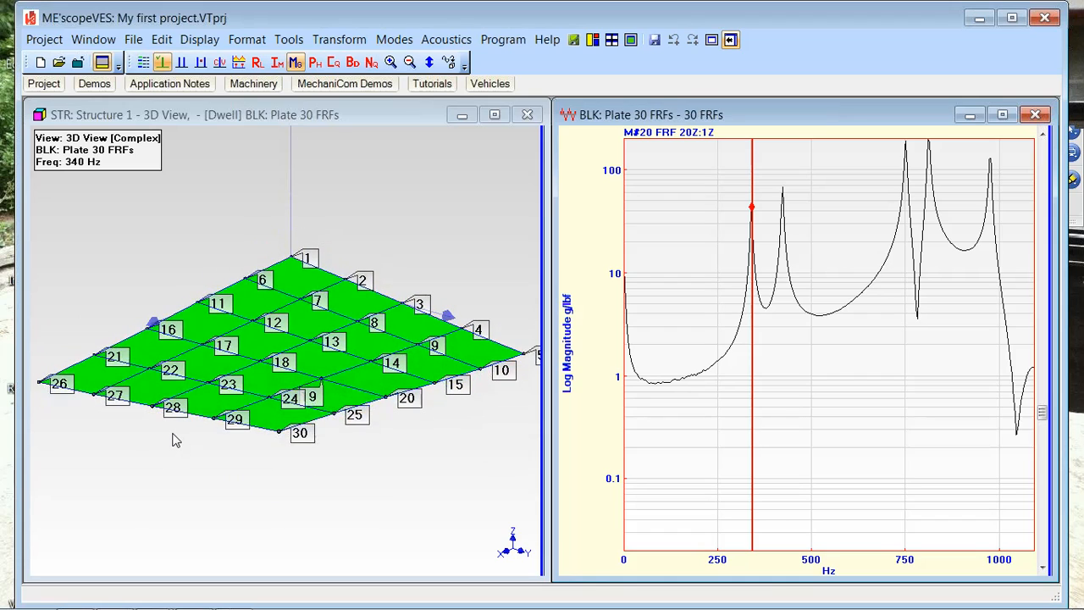
left_click(215, 476)
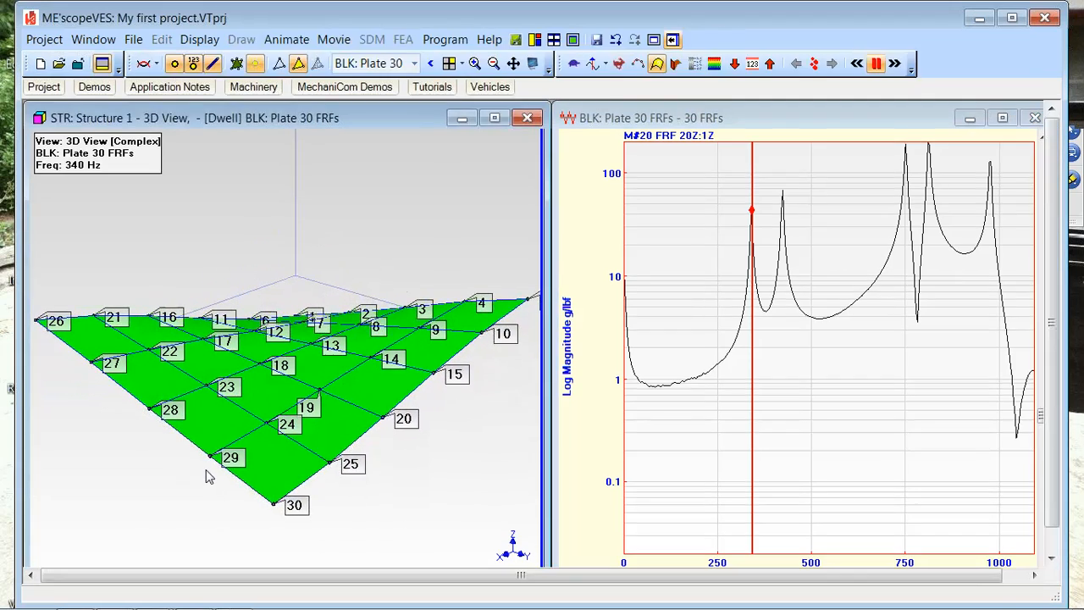